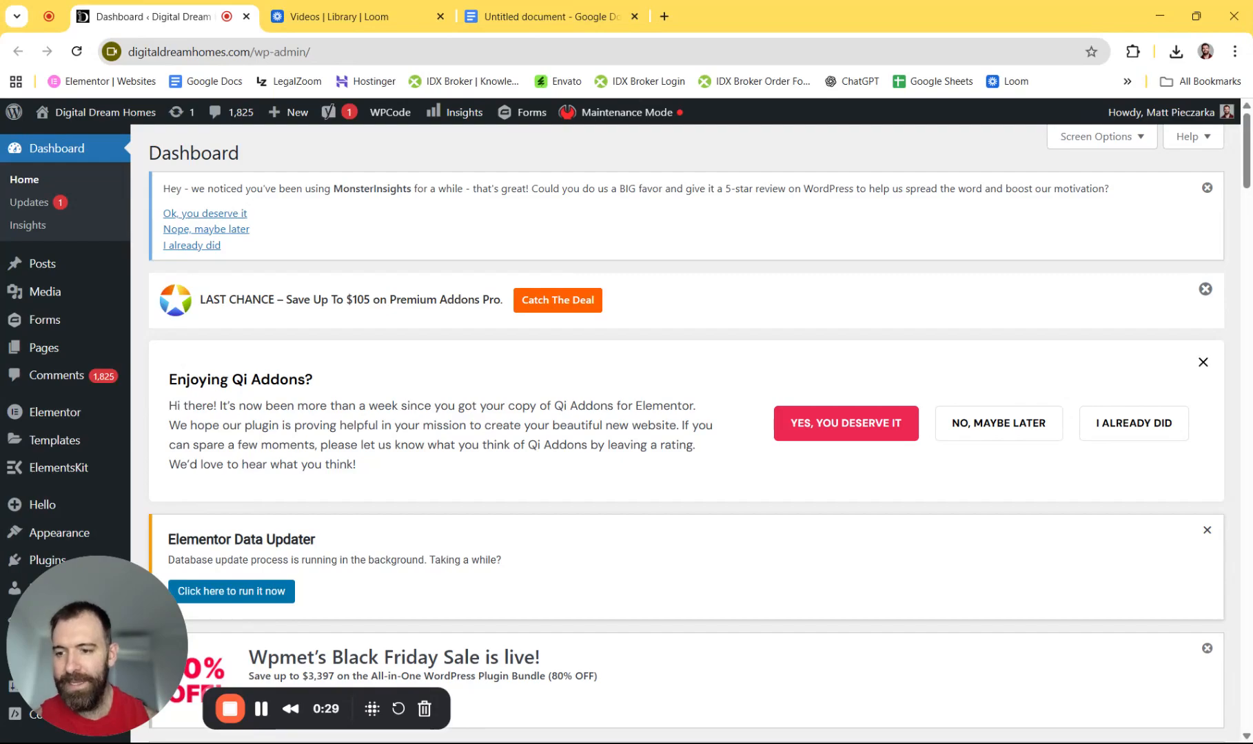
- Create a new Popup template named 'Test' under Templates > Popups and open it in Elementor
{"action": "mouse_move", "coordinate": [64, 414]}
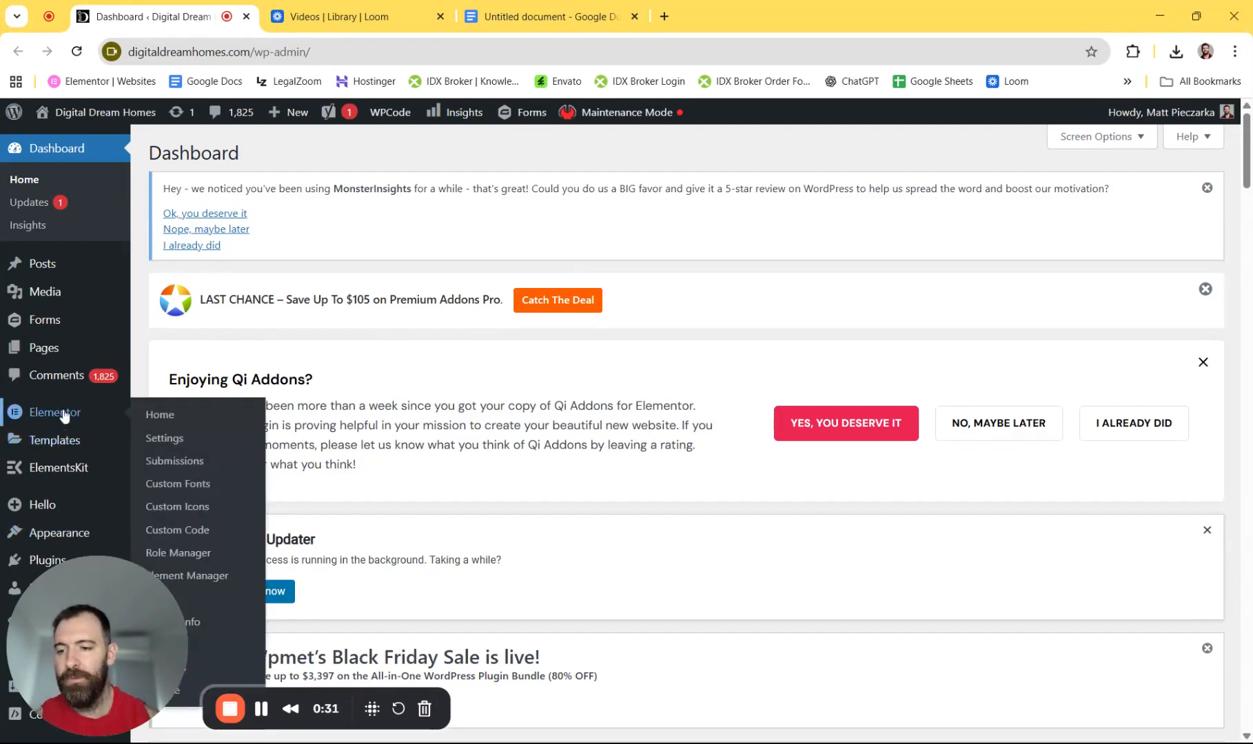
{"action": "mouse_move", "coordinate": [55, 446]}
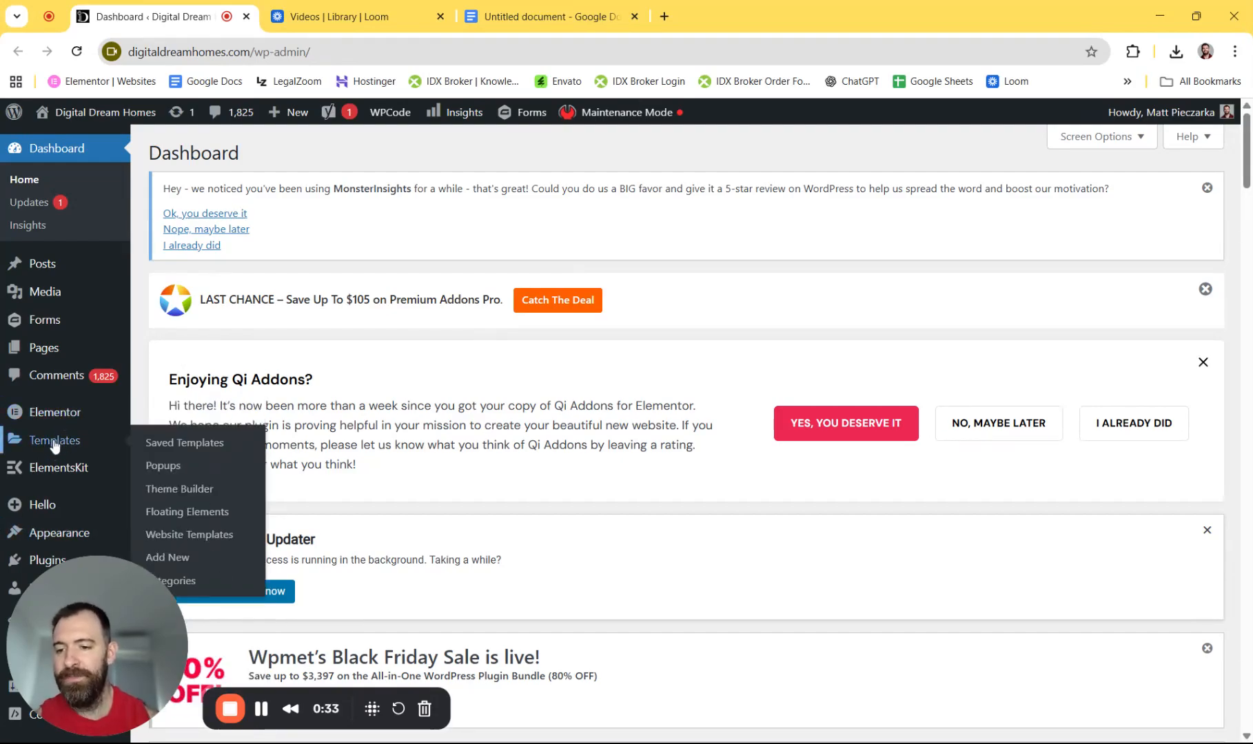
{"action": "left_click", "coordinate": [162, 469]}
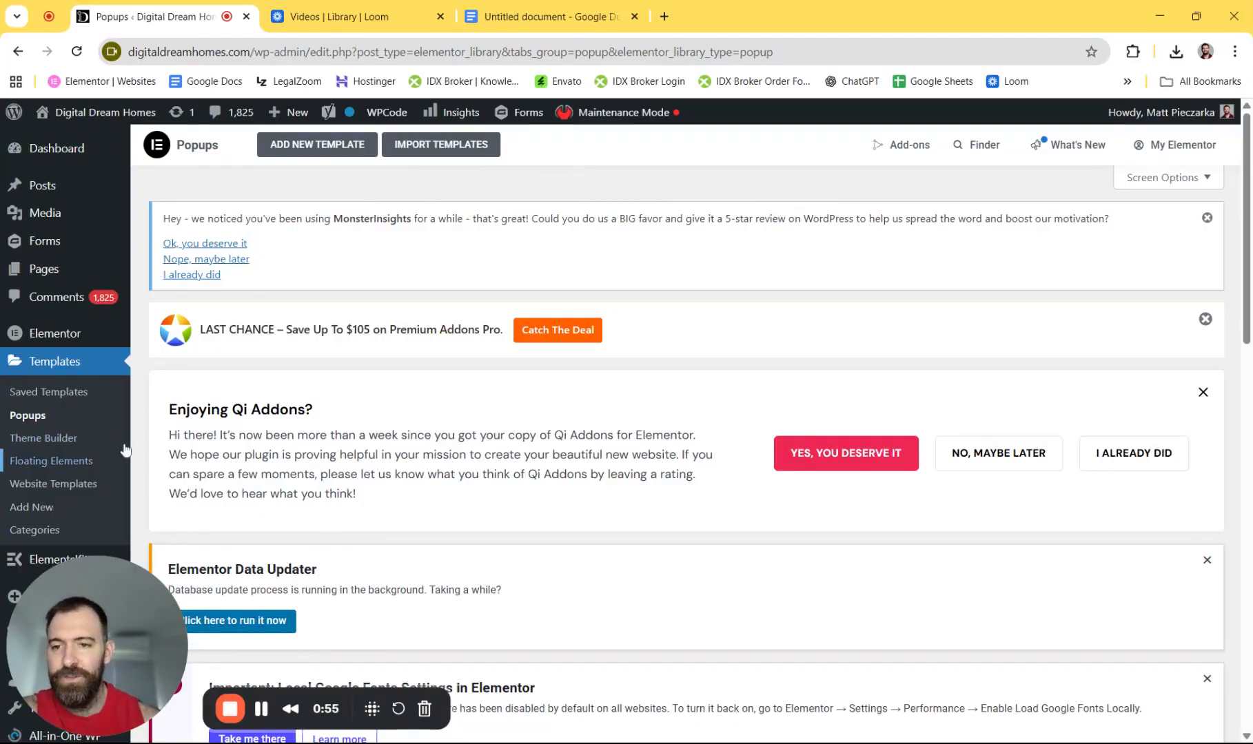
{"action": "left_click", "coordinate": [318, 151]}
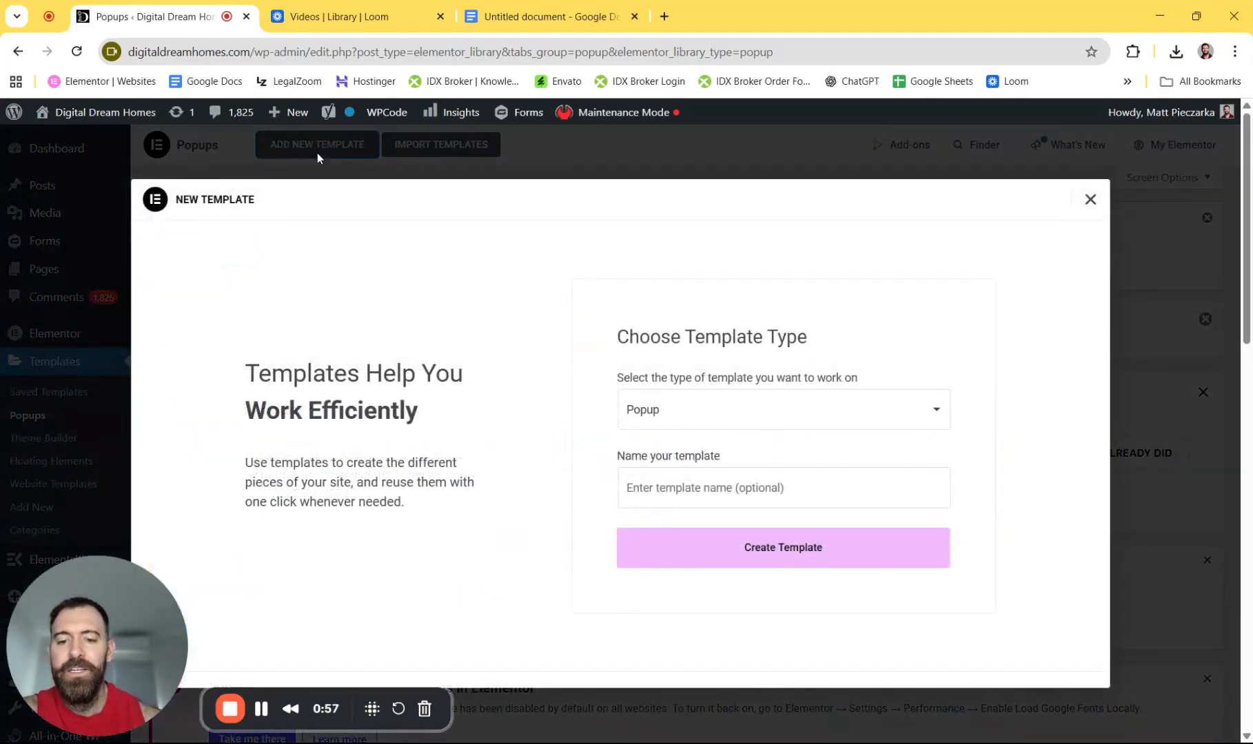
{"action": "left_click", "coordinate": [676, 472]}
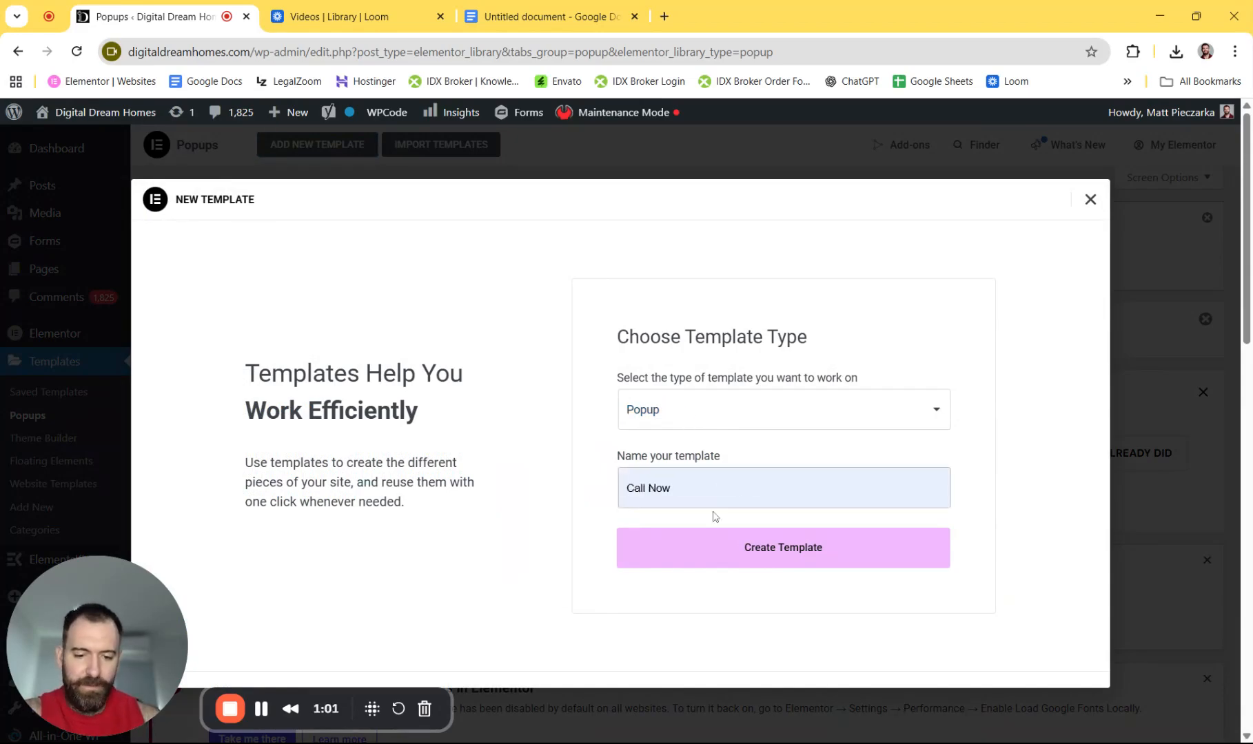
{"action": "left_click", "coordinate": [698, 624]}
{"action": "left_click", "coordinate": [731, 558]}
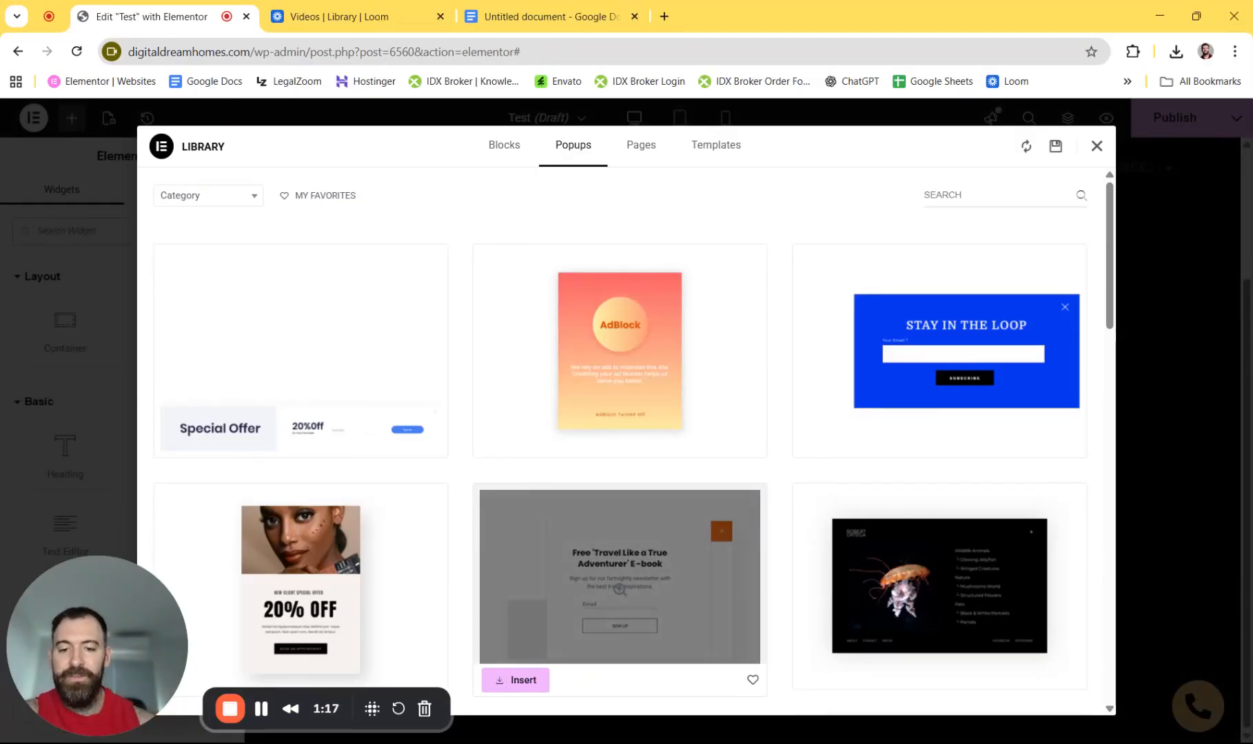
- Browse the ready-made popup designs in the Library, then close it without inserting any
{"action": "scroll", "coordinate": [713, 322], "scroll_direction": "down", "scroll_amount": 3}
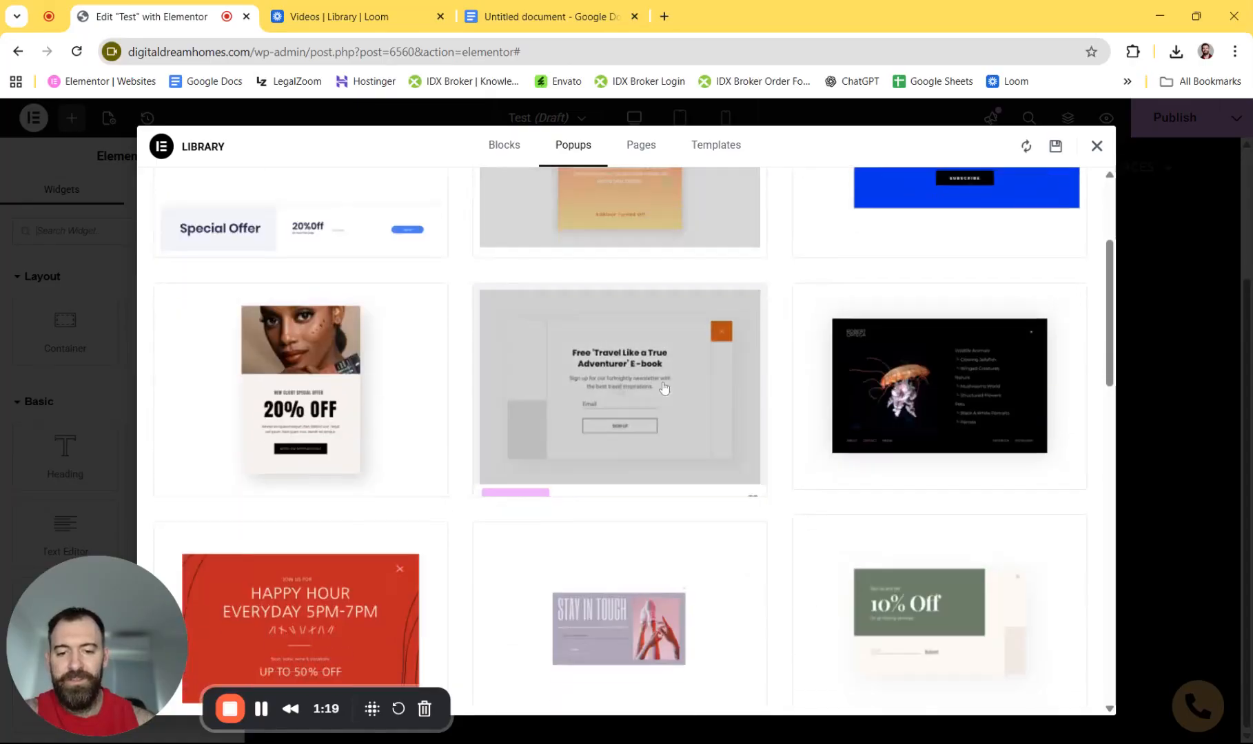
{"action": "scroll", "coordinate": [532, 384], "scroll_direction": "down", "scroll_amount": 6}
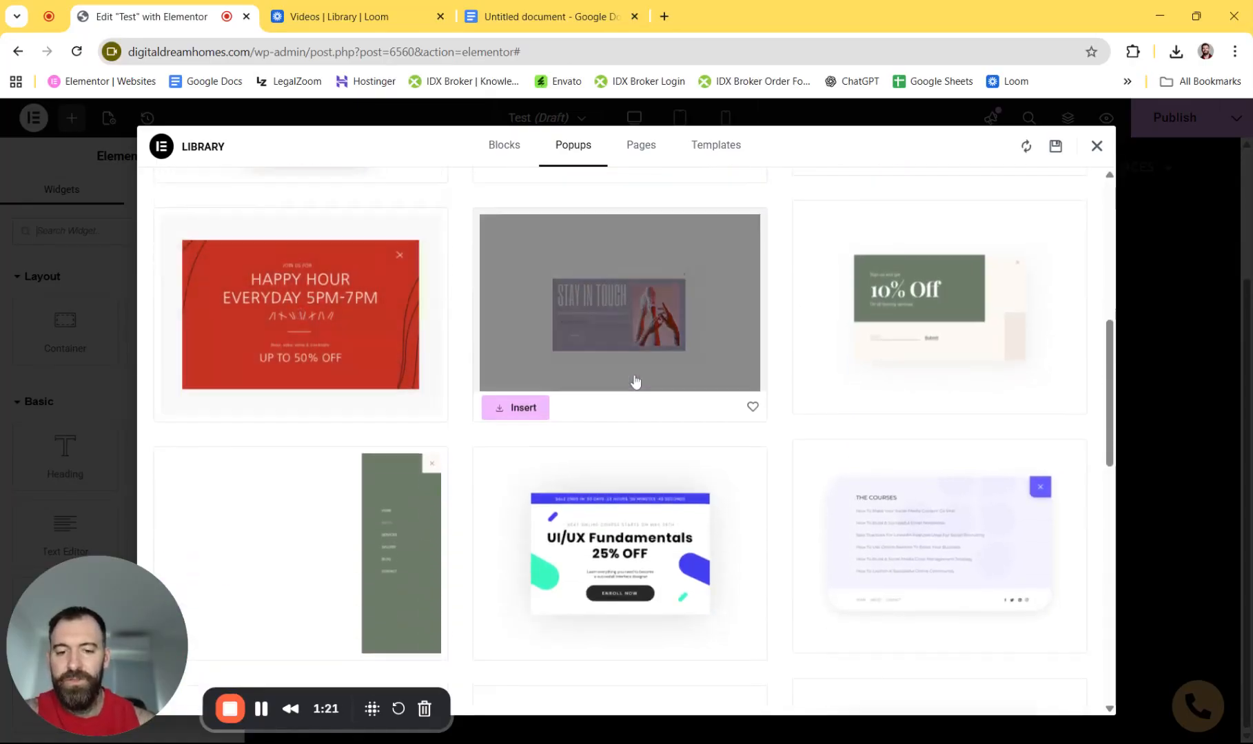
{"action": "scroll", "coordinate": [634, 381], "scroll_direction": "down", "scroll_amount": 3}
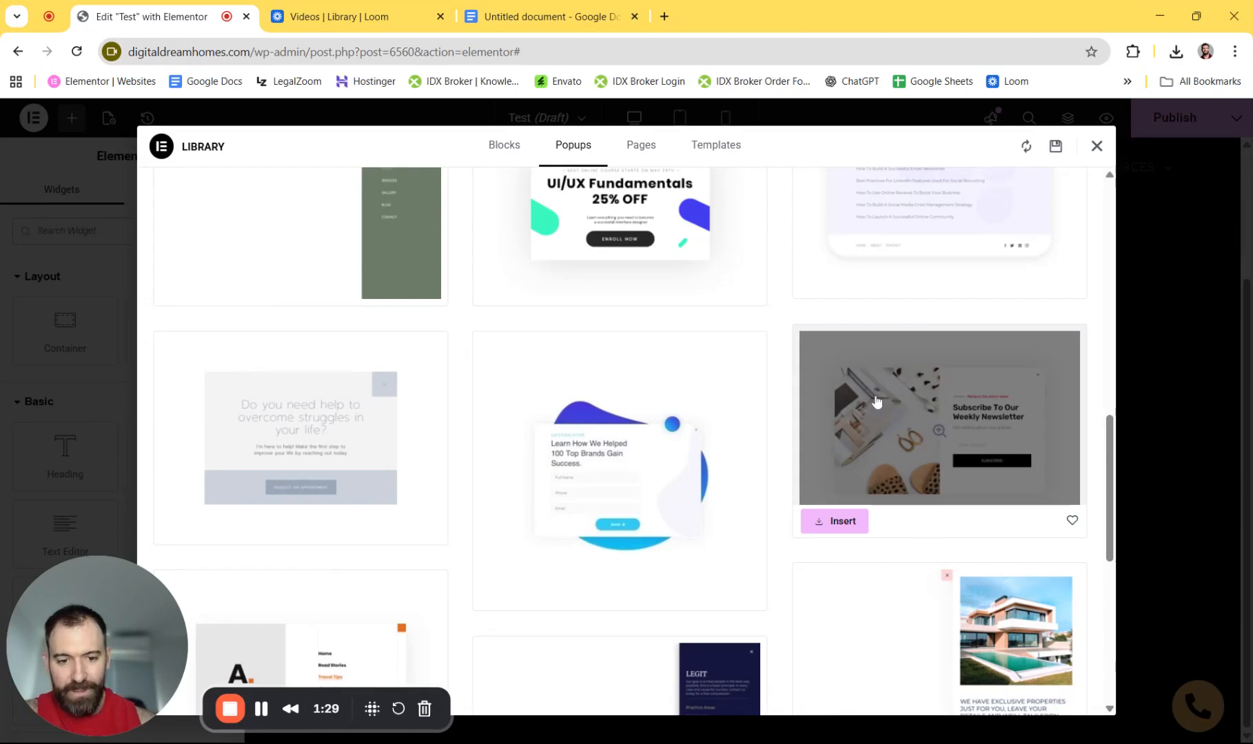
{"action": "scroll", "coordinate": [888, 407], "scroll_direction": "down", "scroll_amount": 7}
{"action": "scroll", "coordinate": [320, 441], "scroll_direction": "up", "scroll_amount": 5}
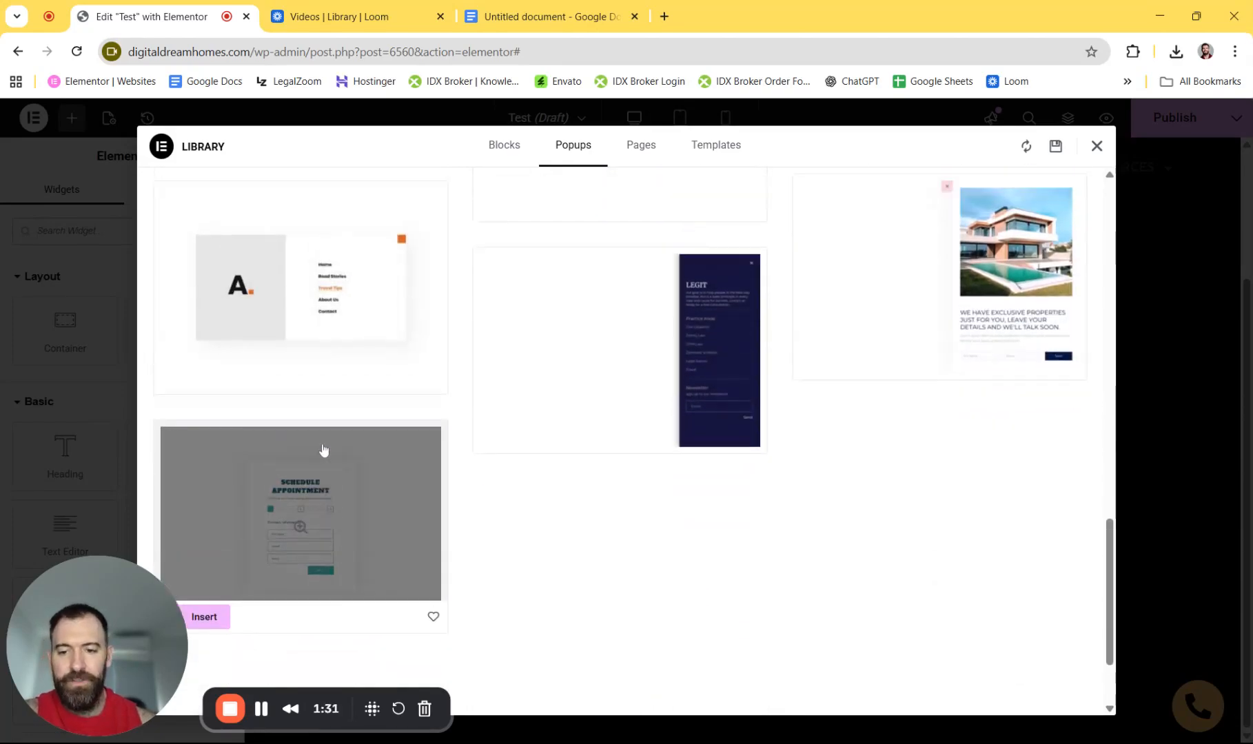
{"action": "left_click", "coordinate": [1097, 146]}
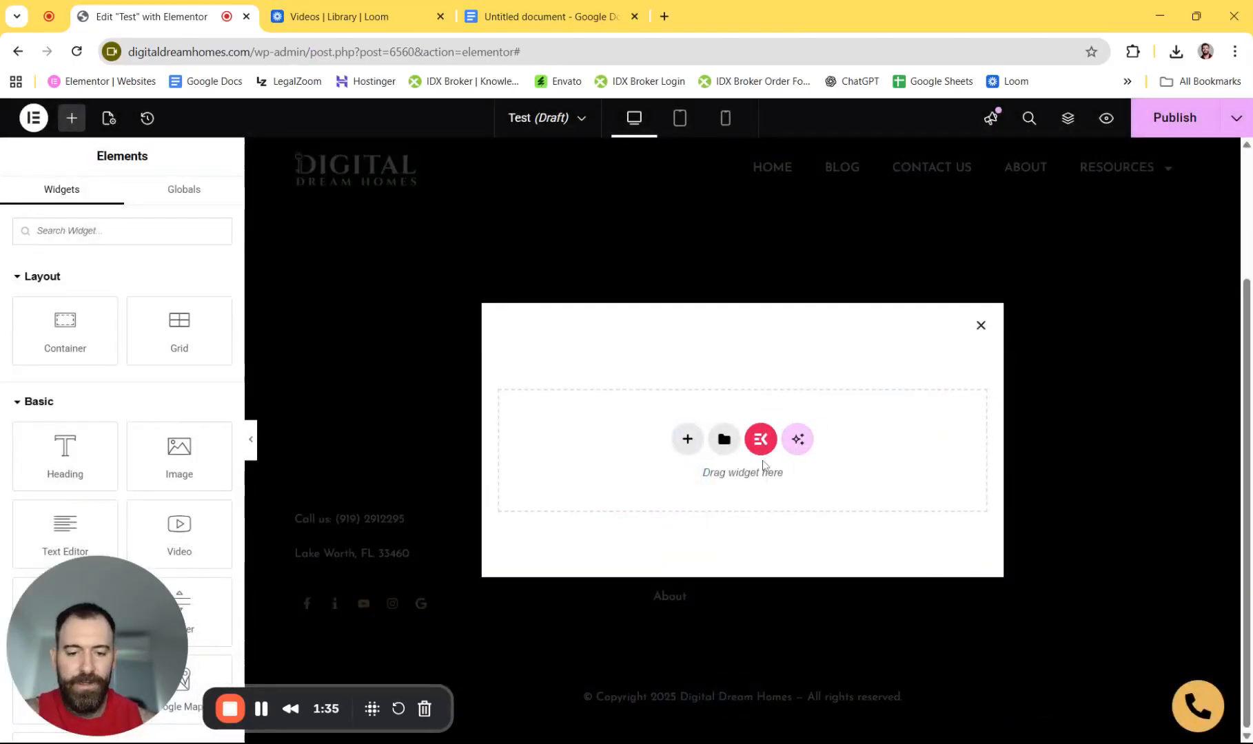
- Insert a two-column Flexbox container into the empty Test popup
{"action": "left_click", "coordinate": [689, 446]}
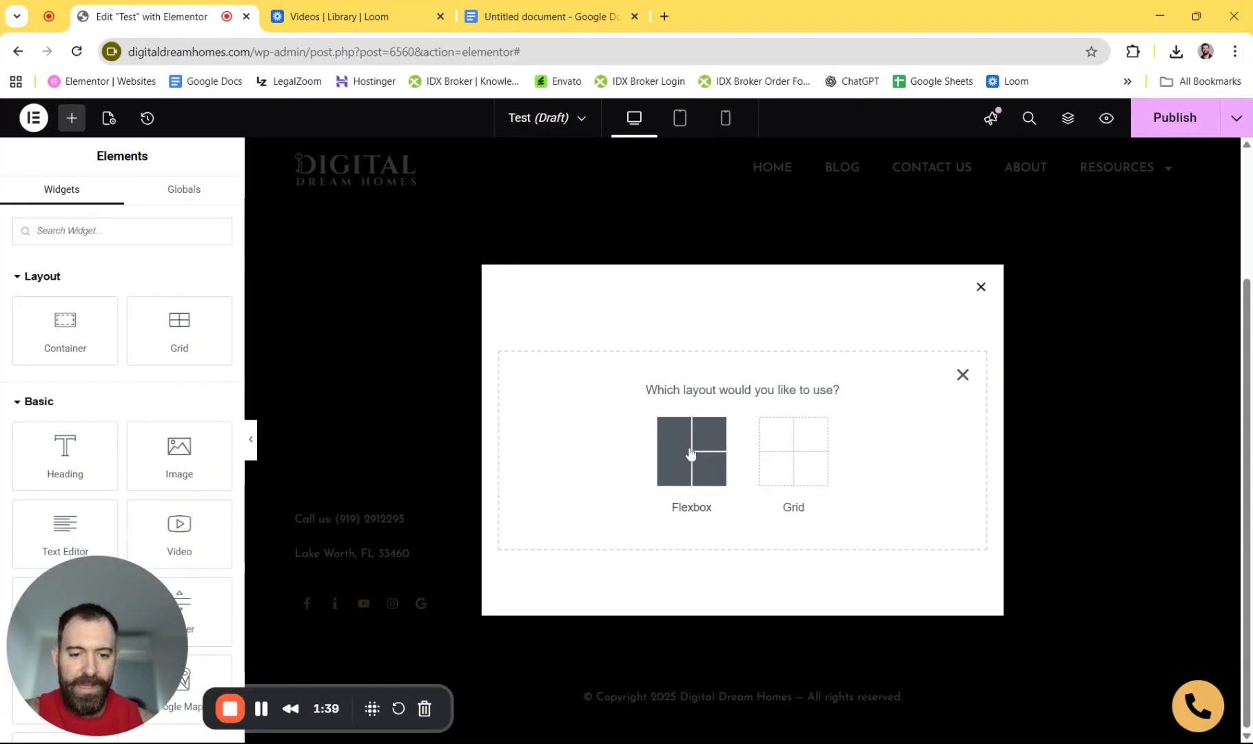
{"action": "left_click", "coordinate": [702, 478]}
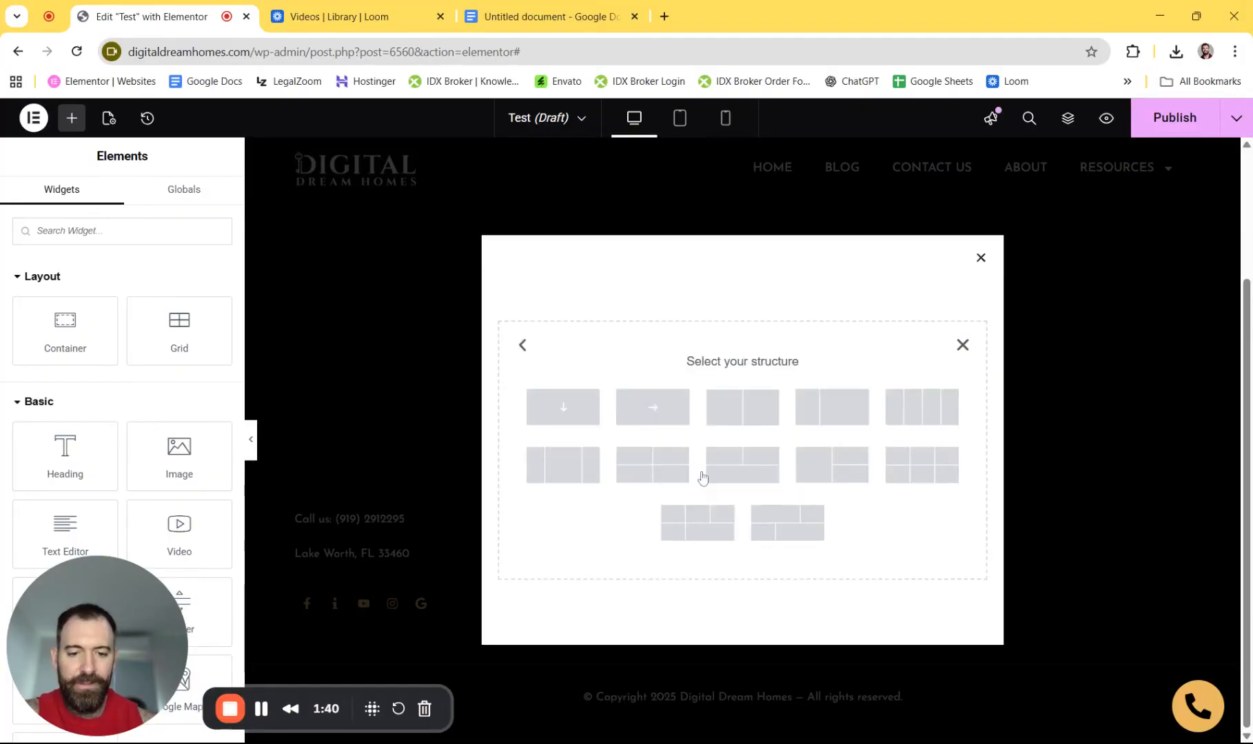
{"action": "left_click", "coordinate": [748, 417]}
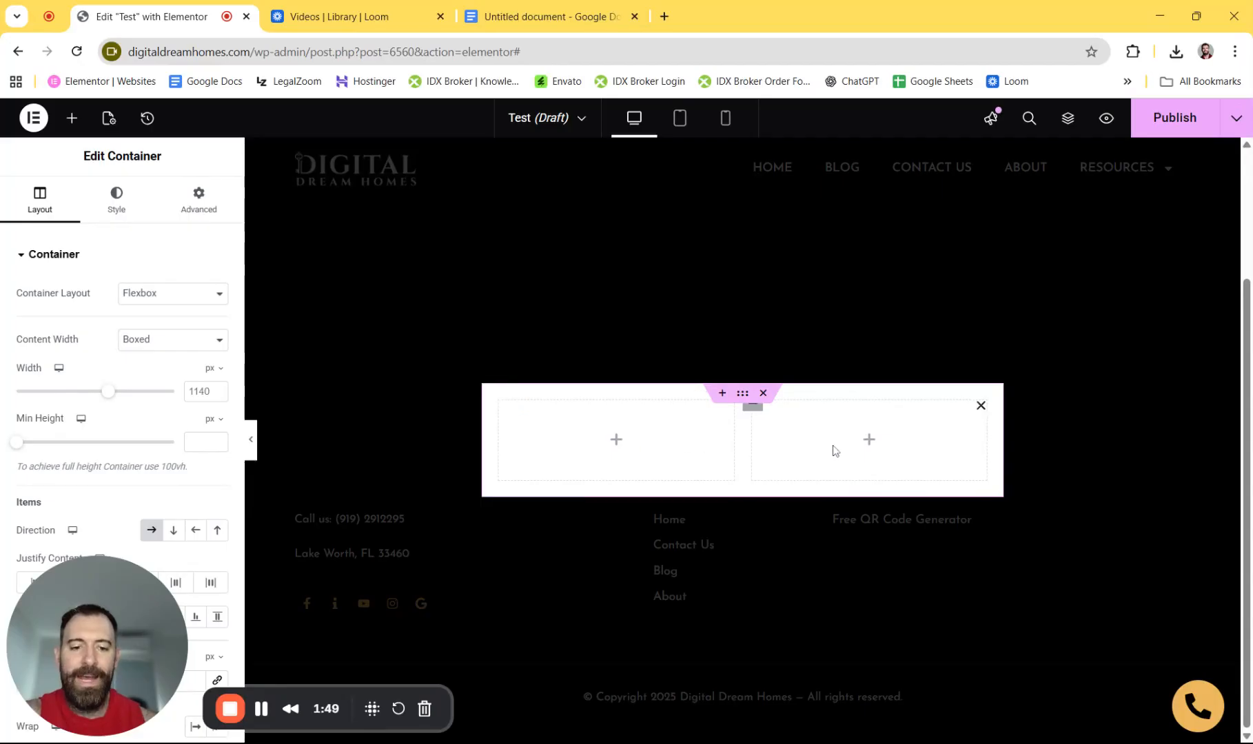
{"action": "left_click", "coordinate": [71, 118]}
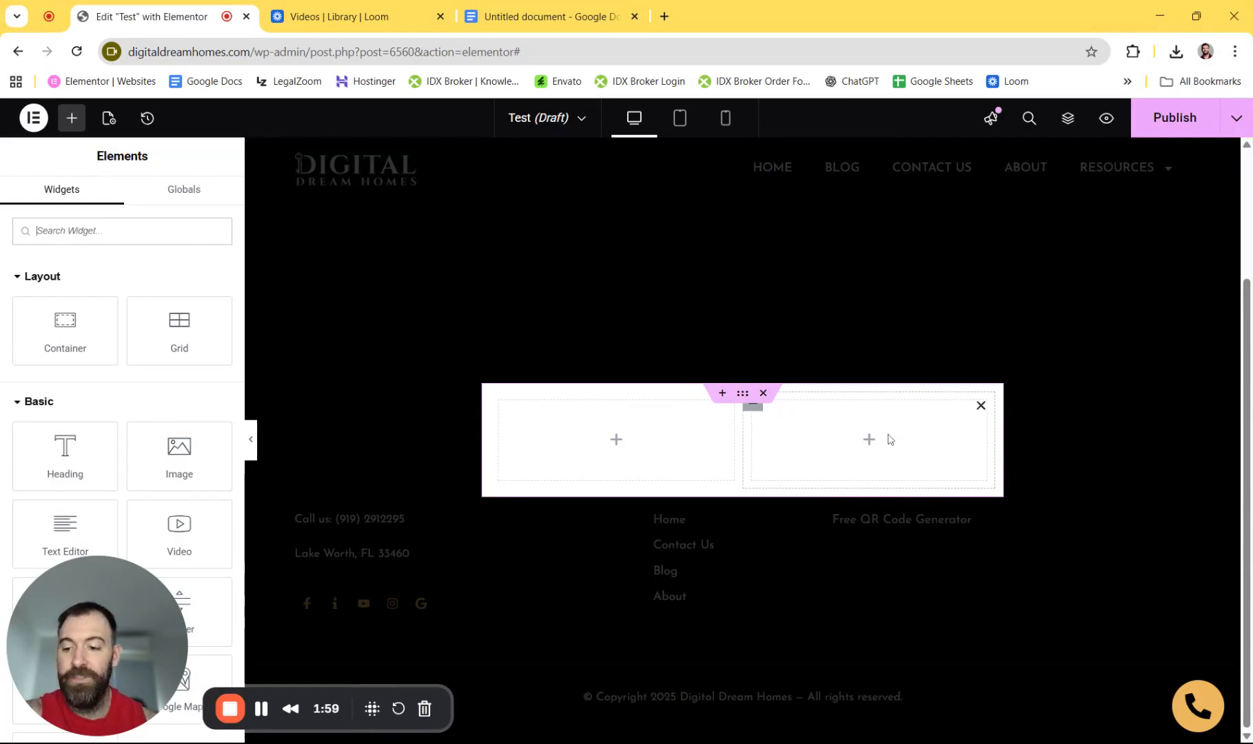
- Add a Heading and a Text Editor paragraph below it in the right column, deleting a misplaced copy
{"action": "left_click_drag", "start_coordinate": [102, 466], "coordinate": [868, 440]}
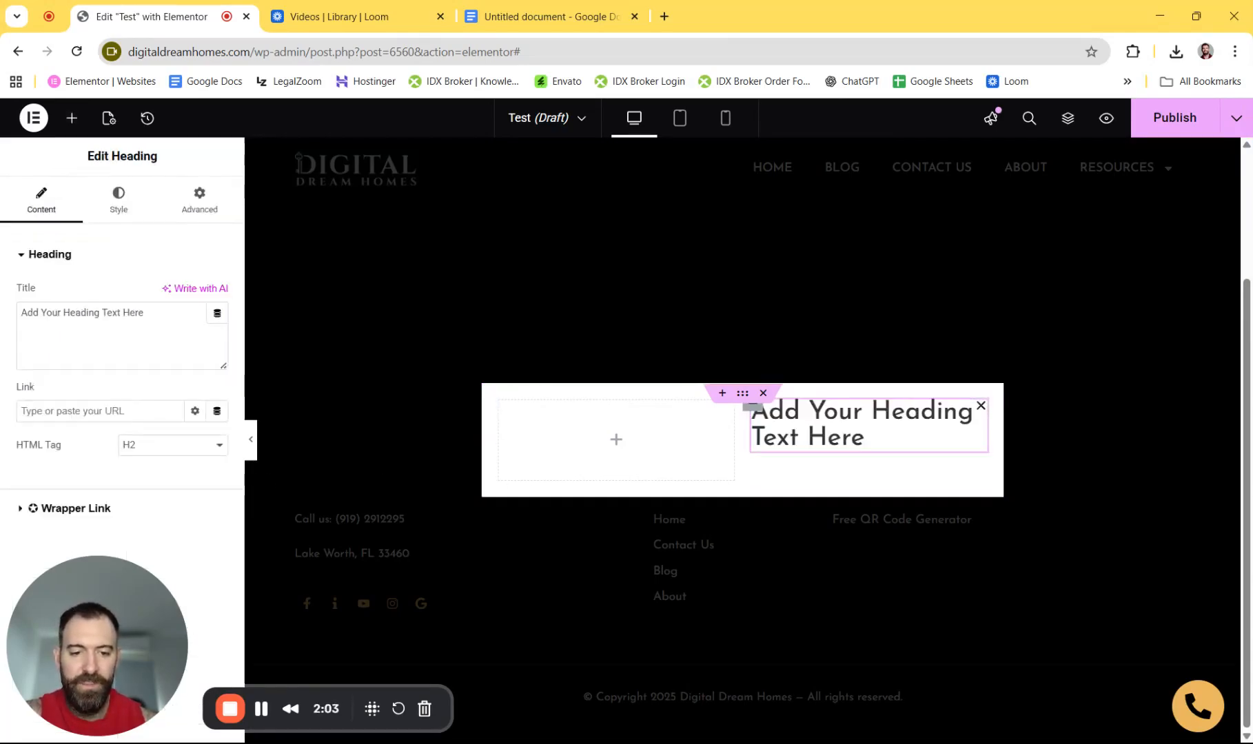
{"action": "left_click", "coordinate": [72, 124]}
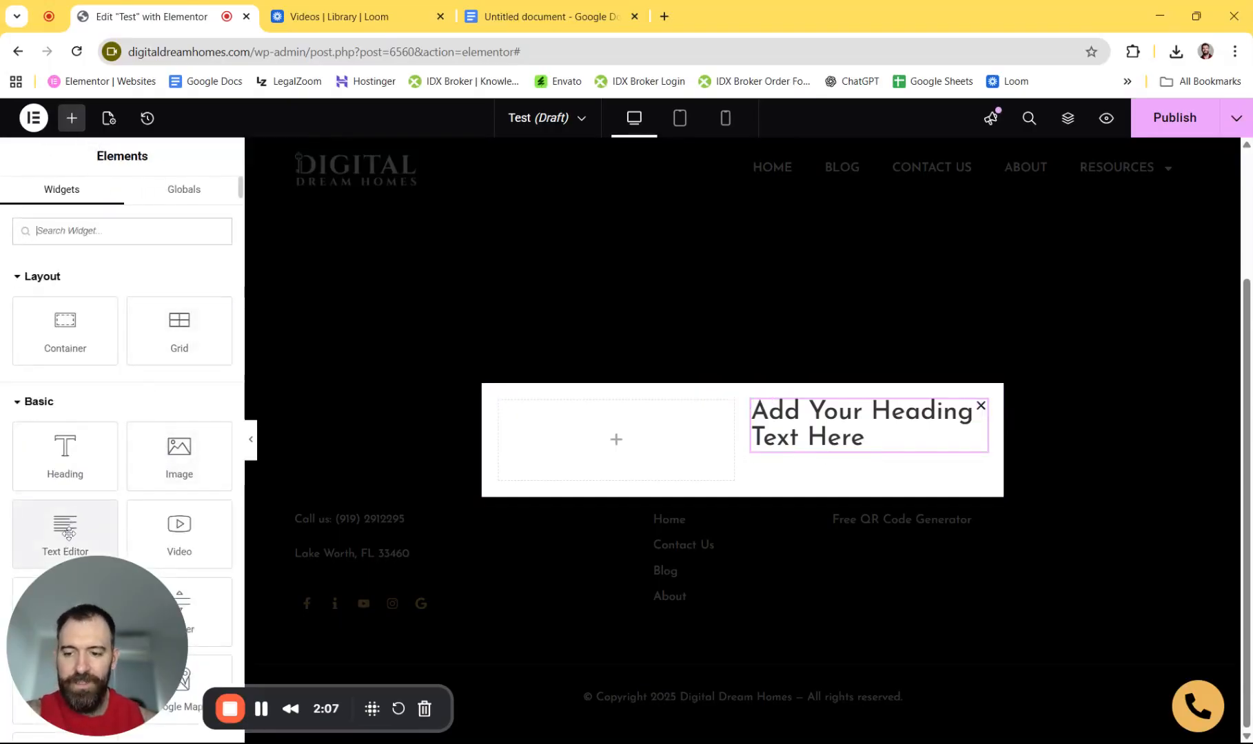
{"action": "left_click_drag", "start_coordinate": [68, 532], "coordinate": [872, 466]}
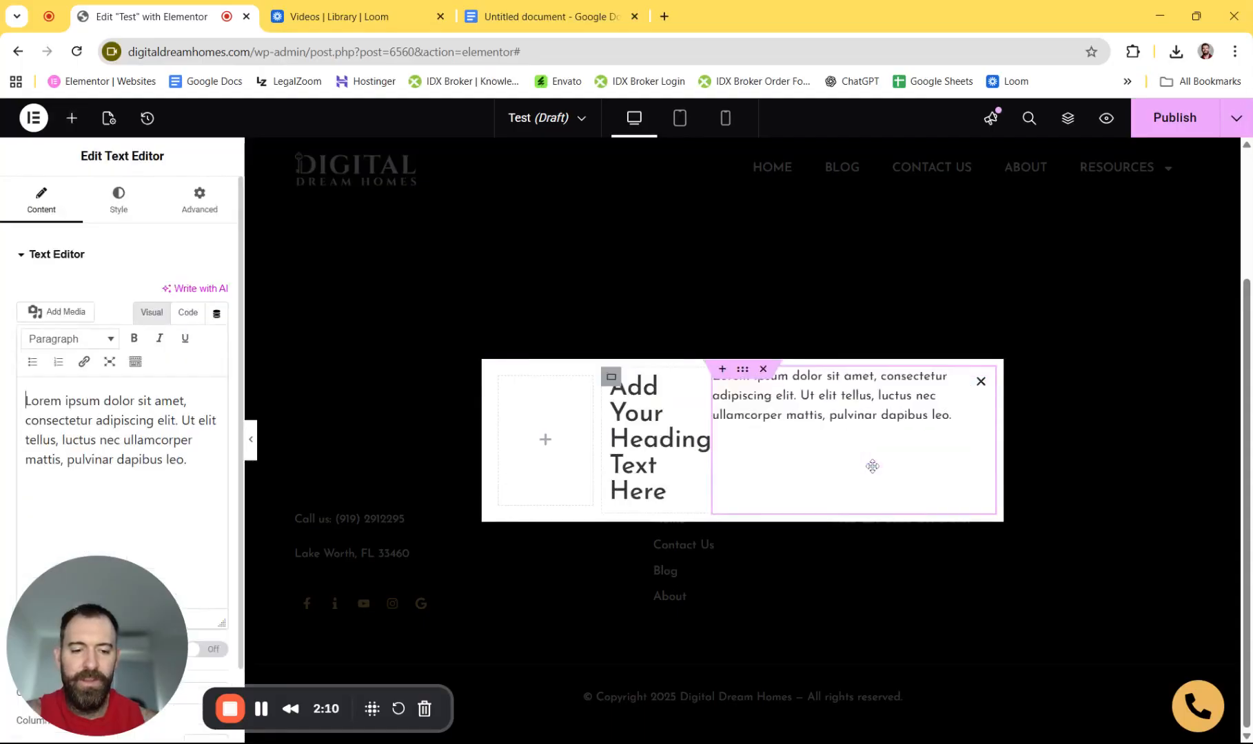
{"action": "right_click", "coordinate": [982, 378]}
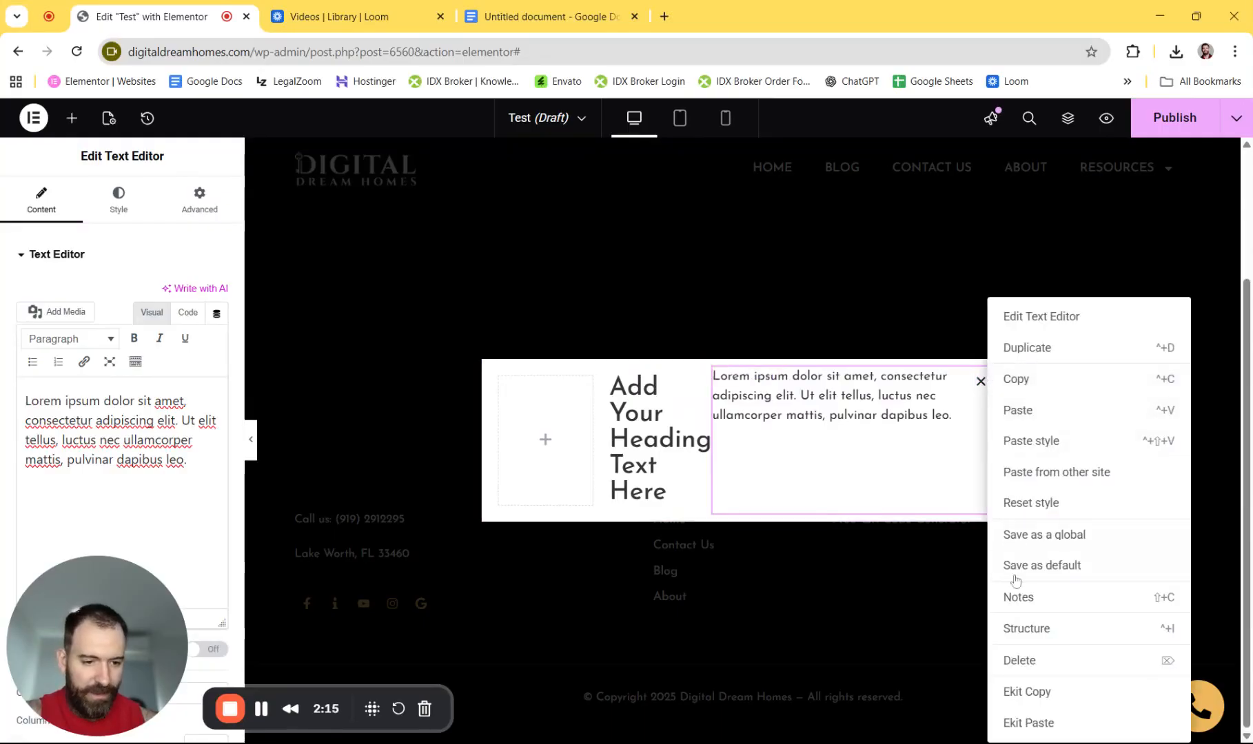
{"action": "left_click", "coordinate": [1028, 662]}
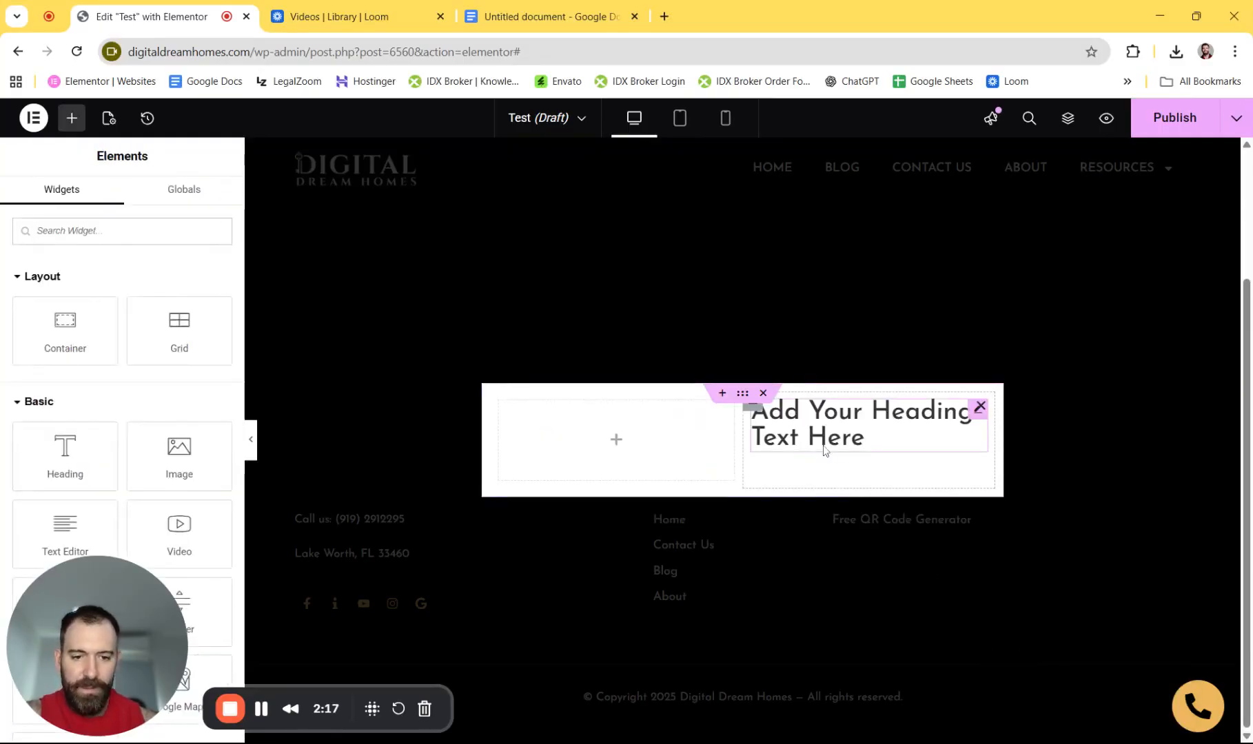
{"action": "left_click_drag", "start_coordinate": [99, 523], "coordinate": [868, 454]}
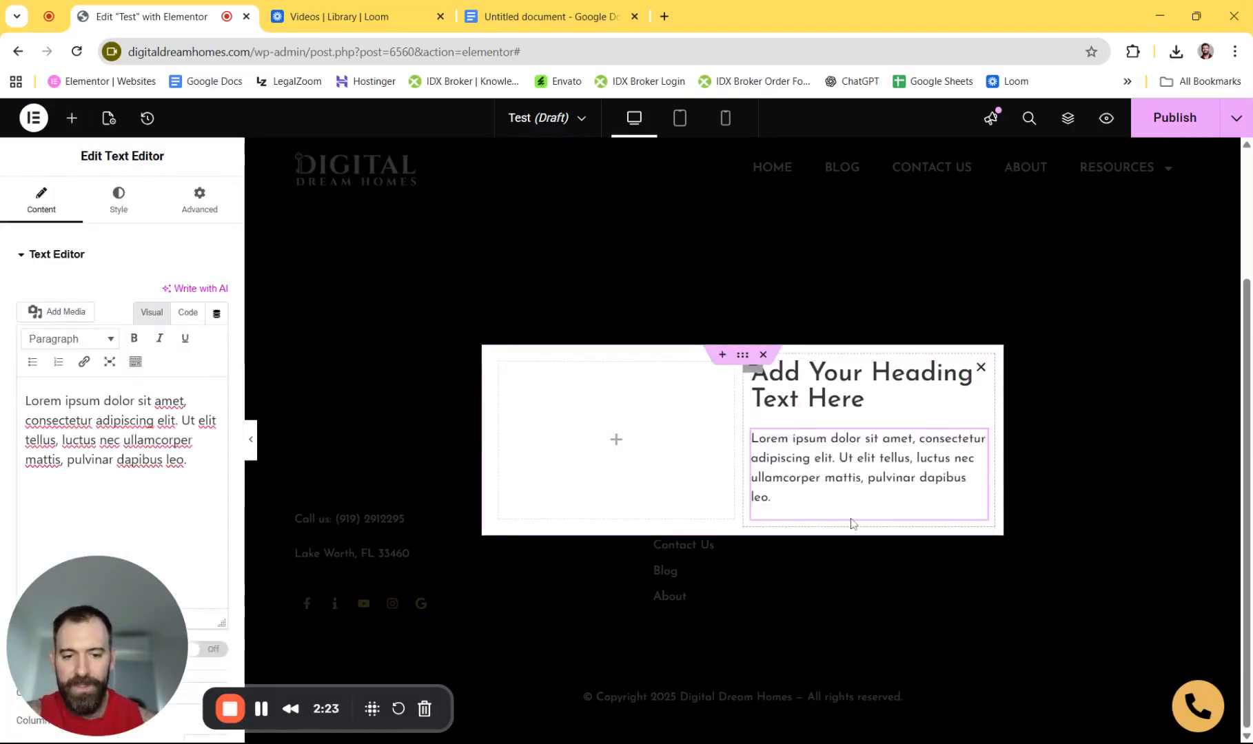
- Add a Form widget below the paragraph in the right column
{"action": "left_click", "coordinate": [72, 118]}
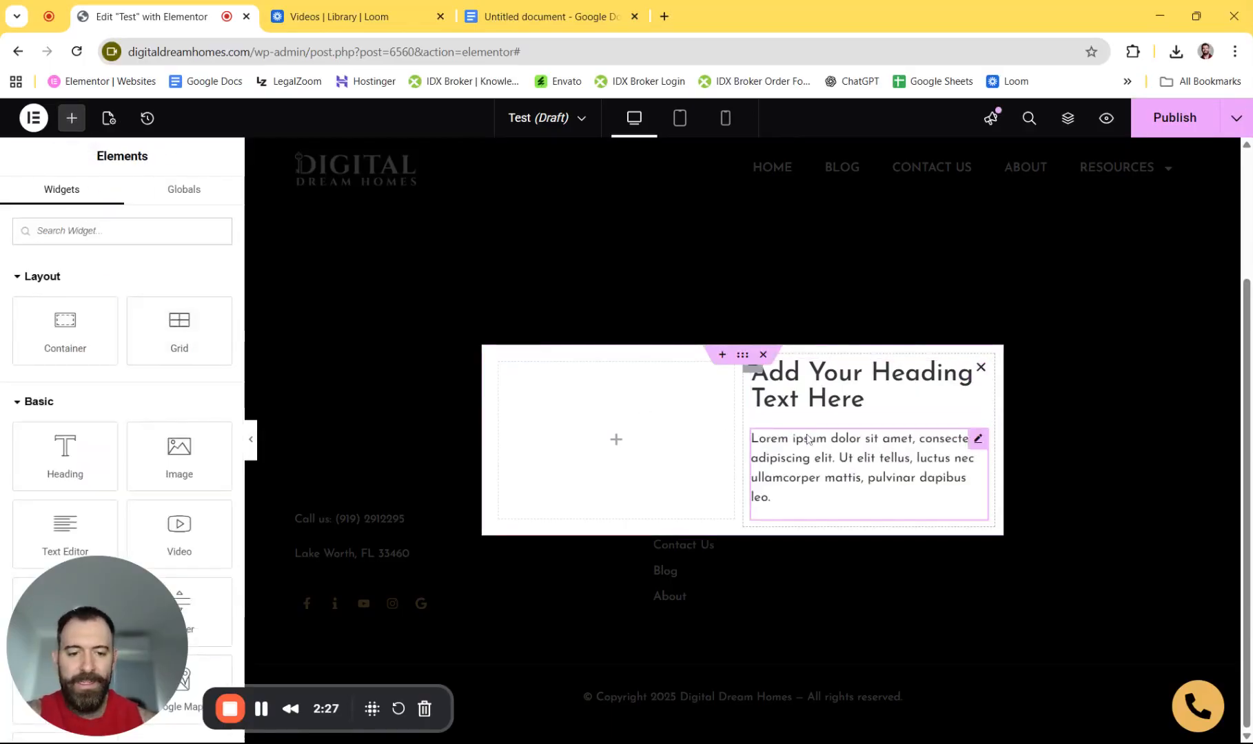
{"action": "scroll", "coordinate": [141, 403], "scroll_direction": "down", "scroll_amount": 8}
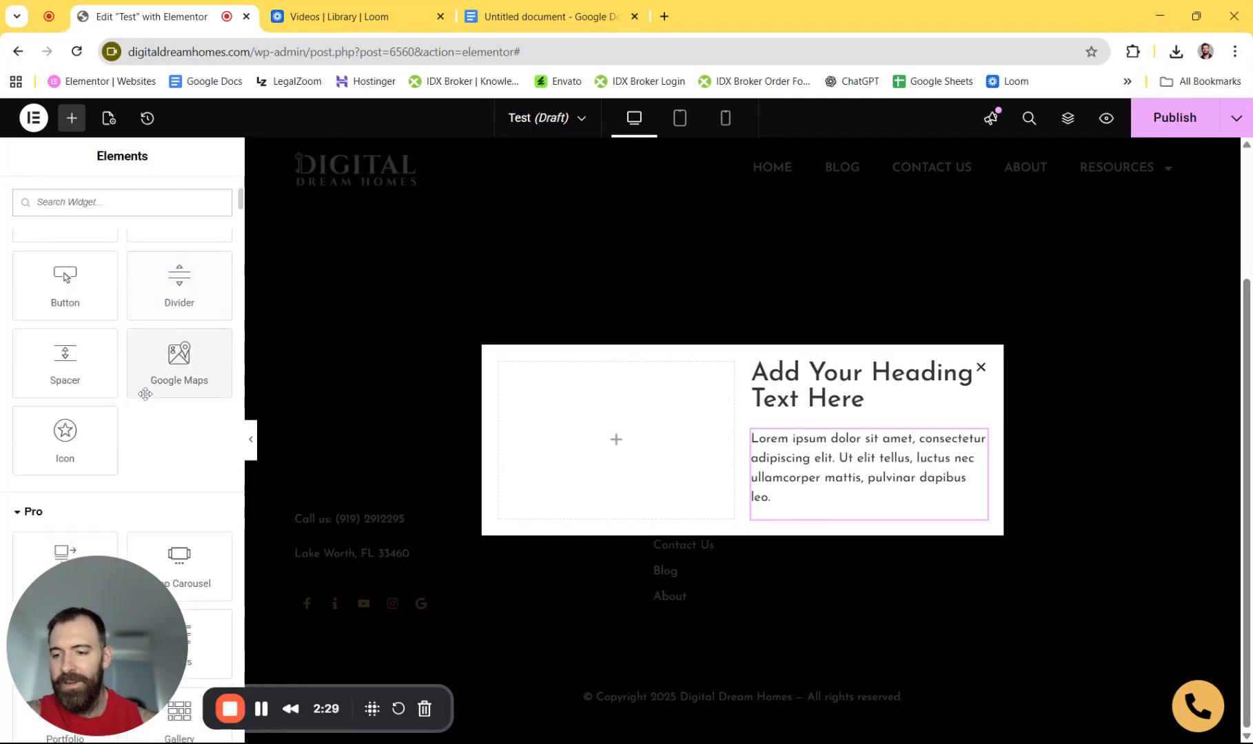
{"action": "scroll", "coordinate": [146, 399], "scroll_direction": "down", "scroll_amount": 3}
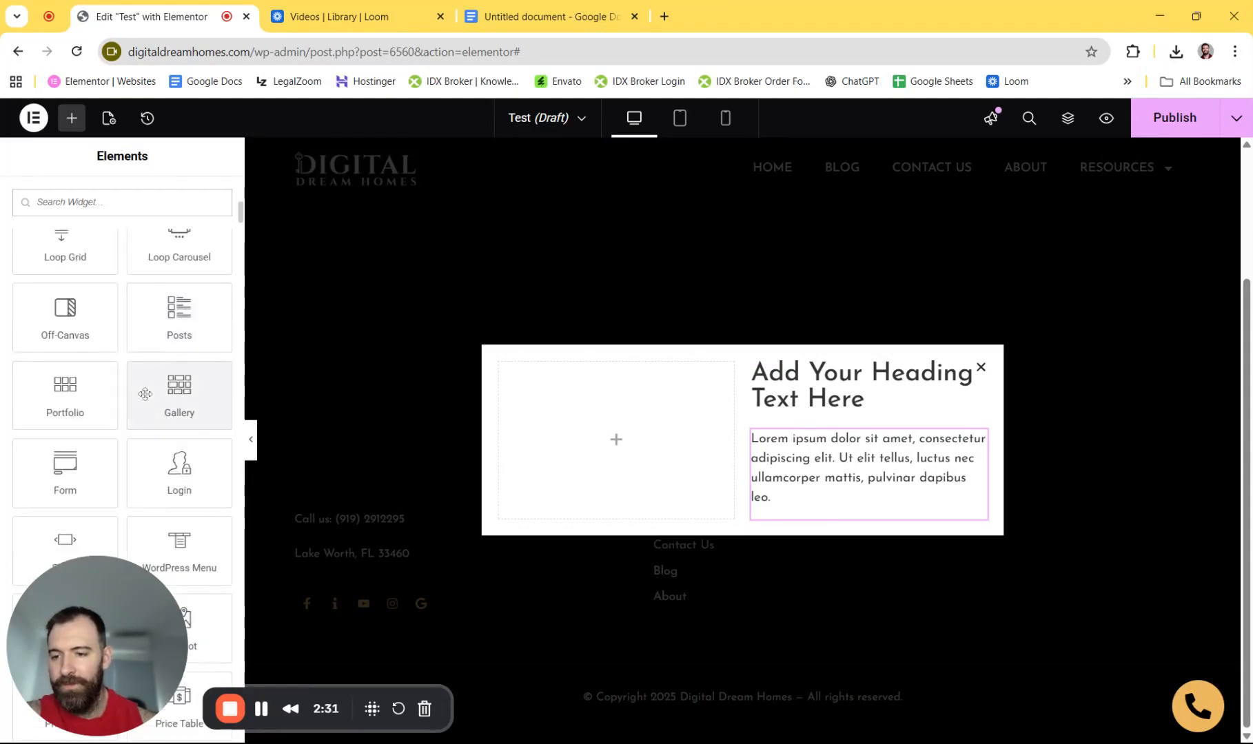
{"action": "left_click_drag", "start_coordinate": [67, 365], "coordinate": [854, 516]}
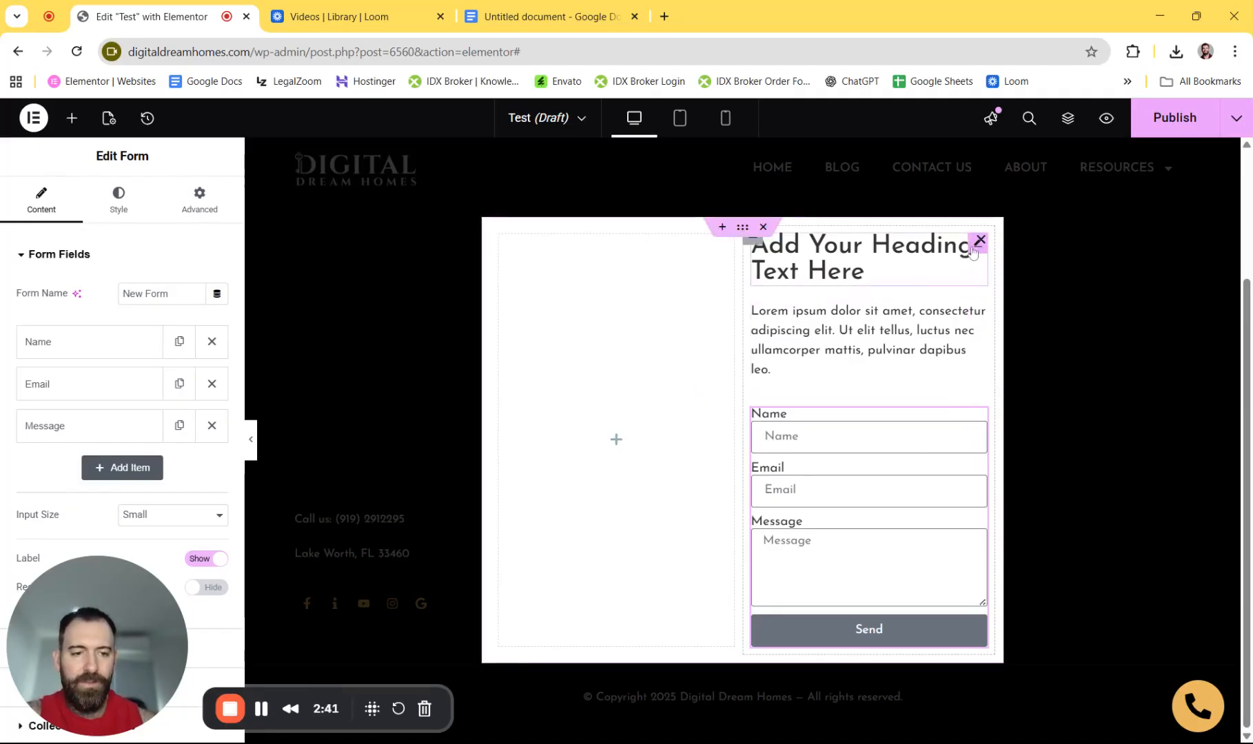
{"action": "left_click", "coordinate": [957, 268]}
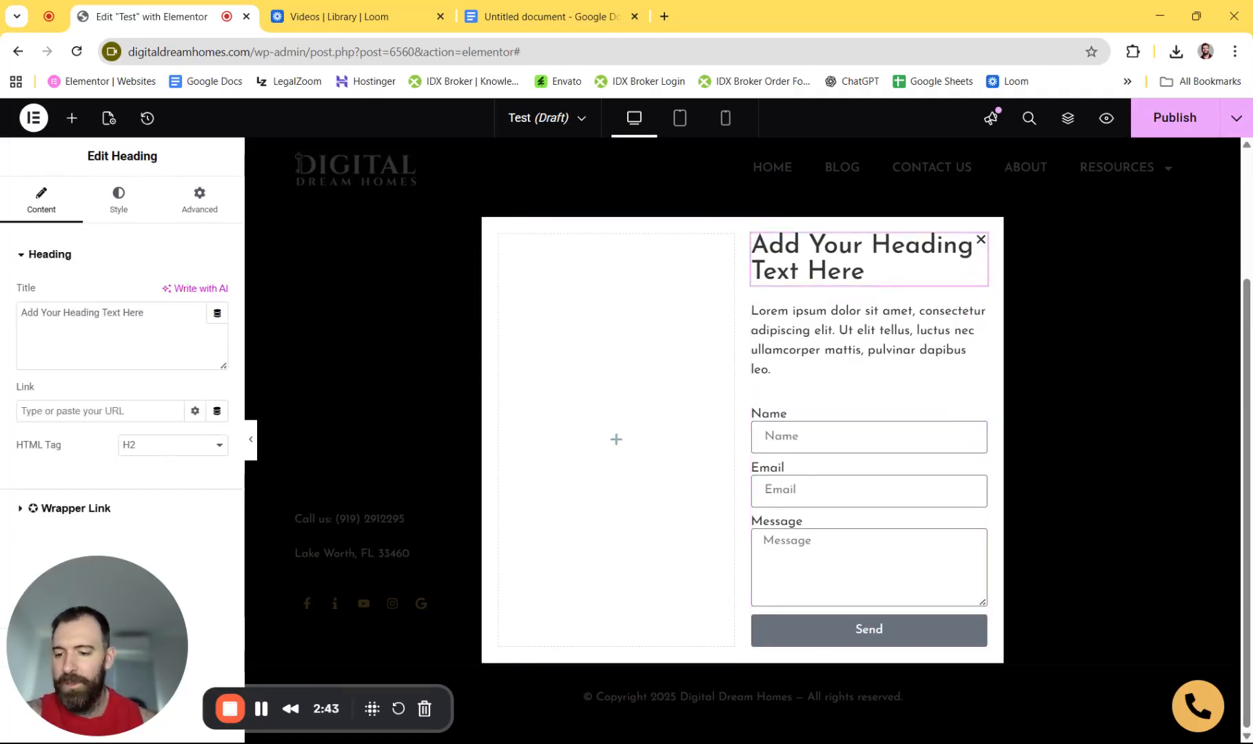
- Change the heading text to 'Get Your Free Website Rescue Kit'
{"action": "left_click_drag", "start_coordinate": [145, 314], "coordinate": [30, 310]}
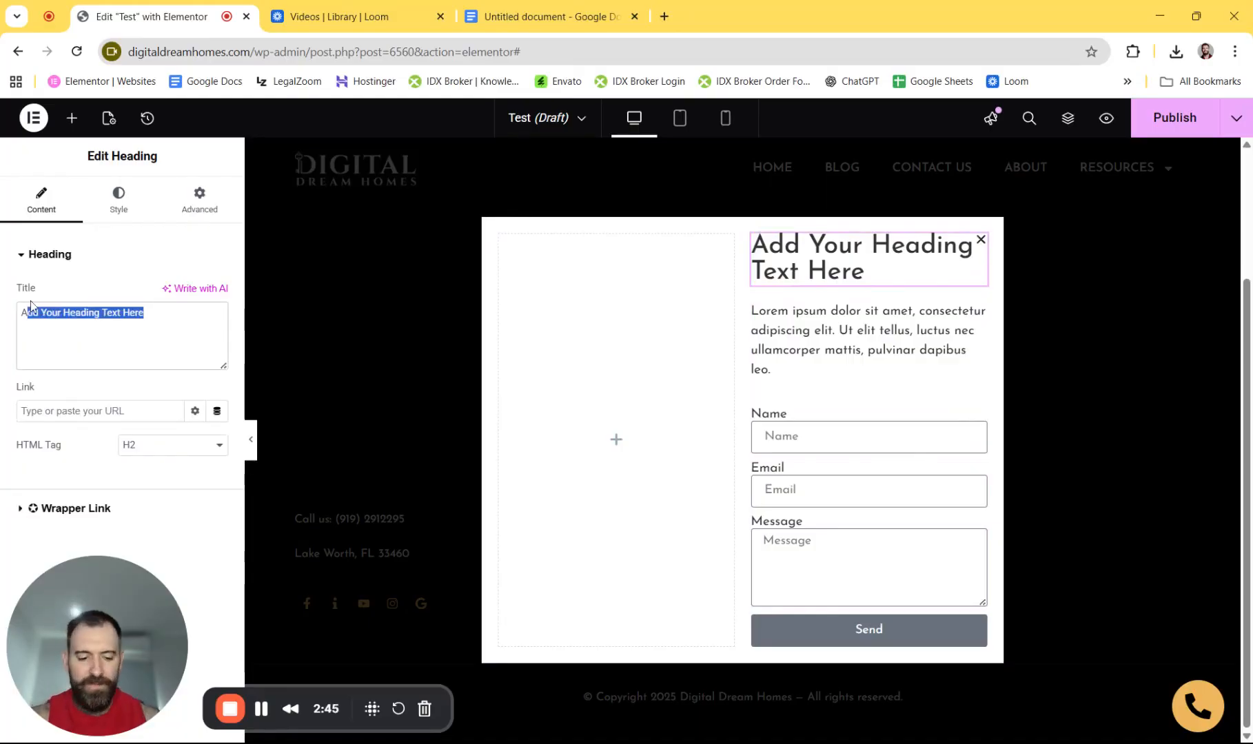
{"action": "key", "text": "BackSpace"}
{"action": "key", "text": "BackSpace"}
{"action": "type", "text": "Get Your Free Website Rescue Kiy"}
{"action": "key", "text": "BackSpace"}
{"action": "type", "text": "t!"}
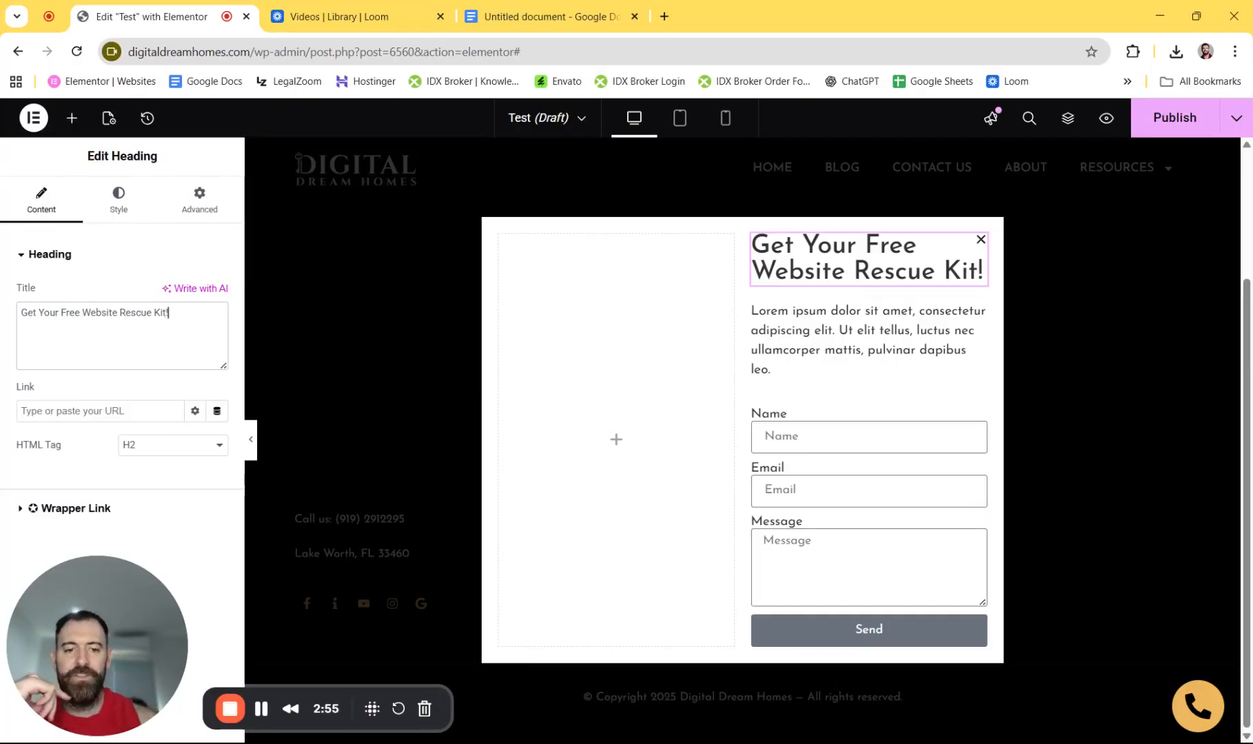
- Replace the lorem ipsum paragraph with 'Learn how to make your webite a lead machine! Guide sent right to your inbox easily'
{"action": "left_click", "coordinate": [976, 314]}
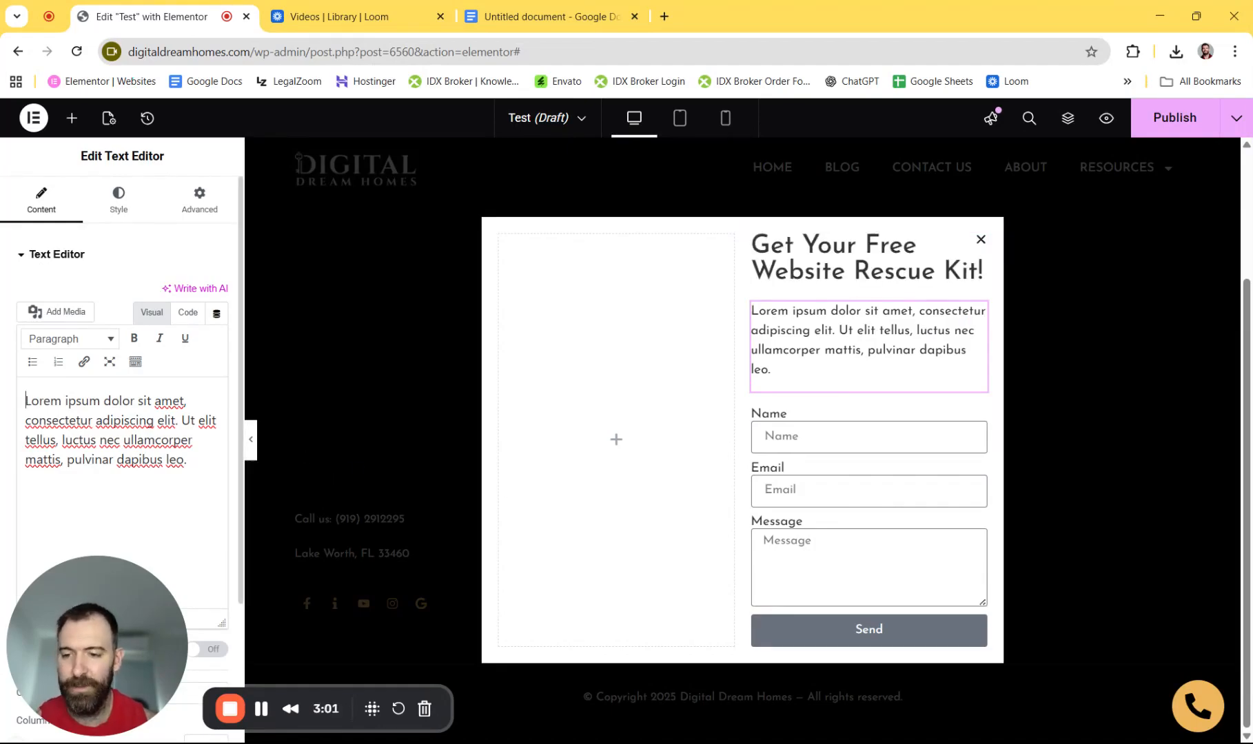
{"action": "left_click_drag", "start_coordinate": [187, 459], "coordinate": [26, 400]}
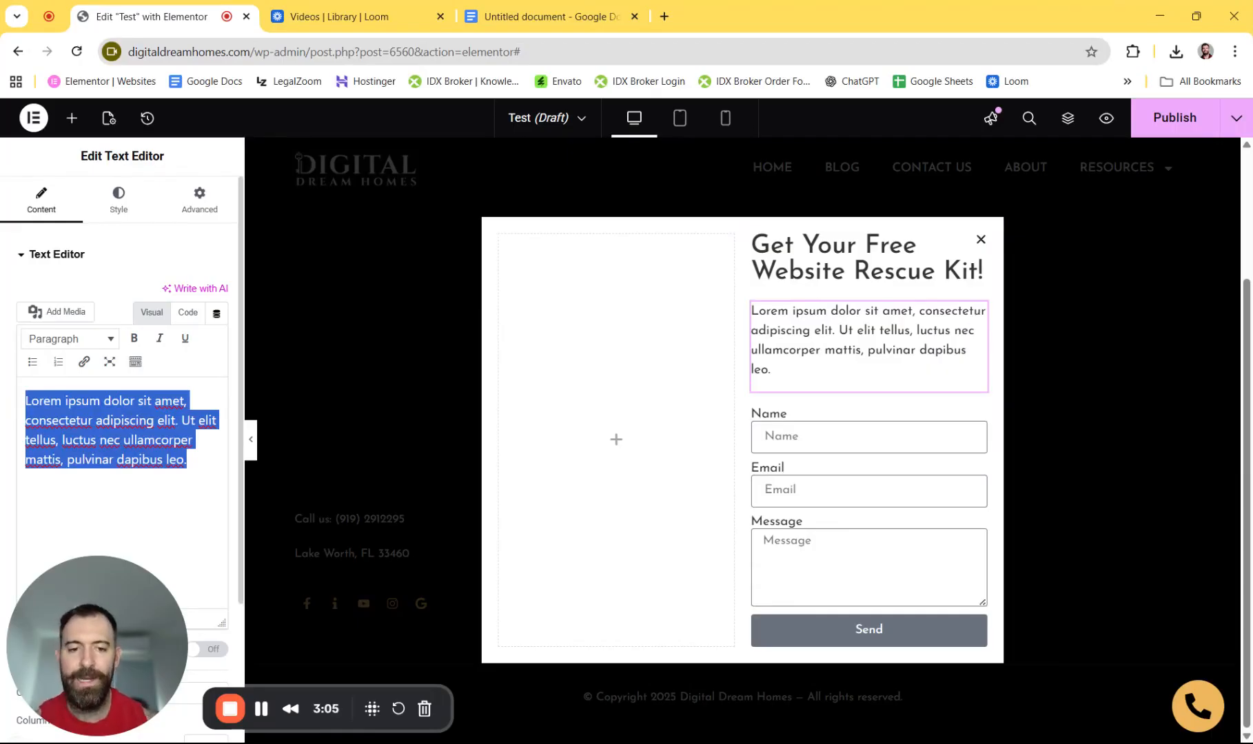
{"action": "key", "text": "BackSpace"}
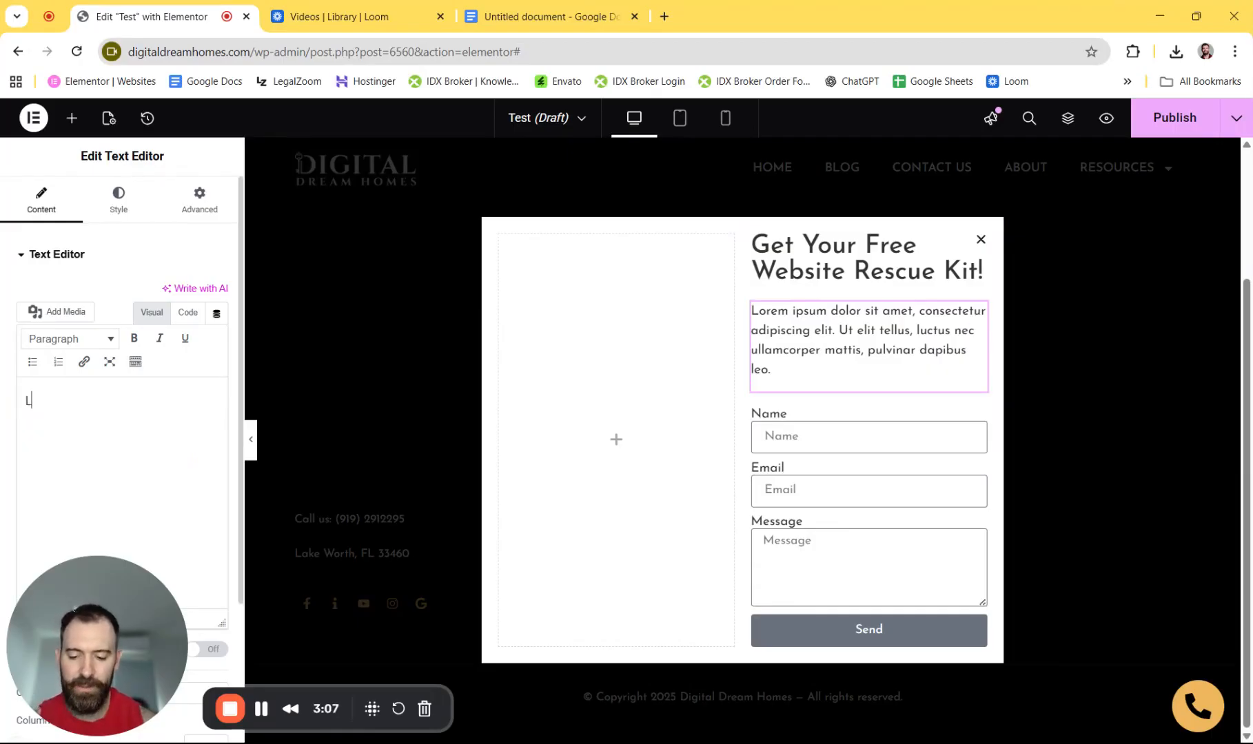
{"action": "type", "text": "Learn how to make yo"}
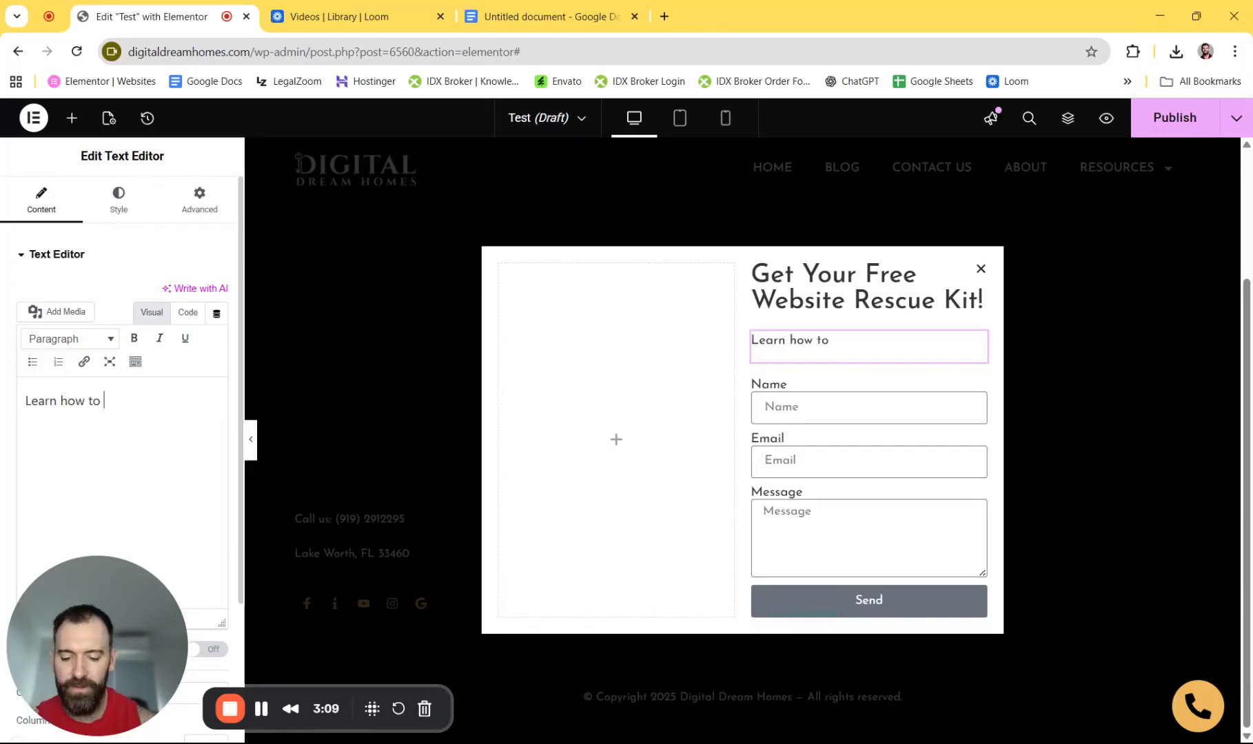
{"action": "type", "text": "ur w"}
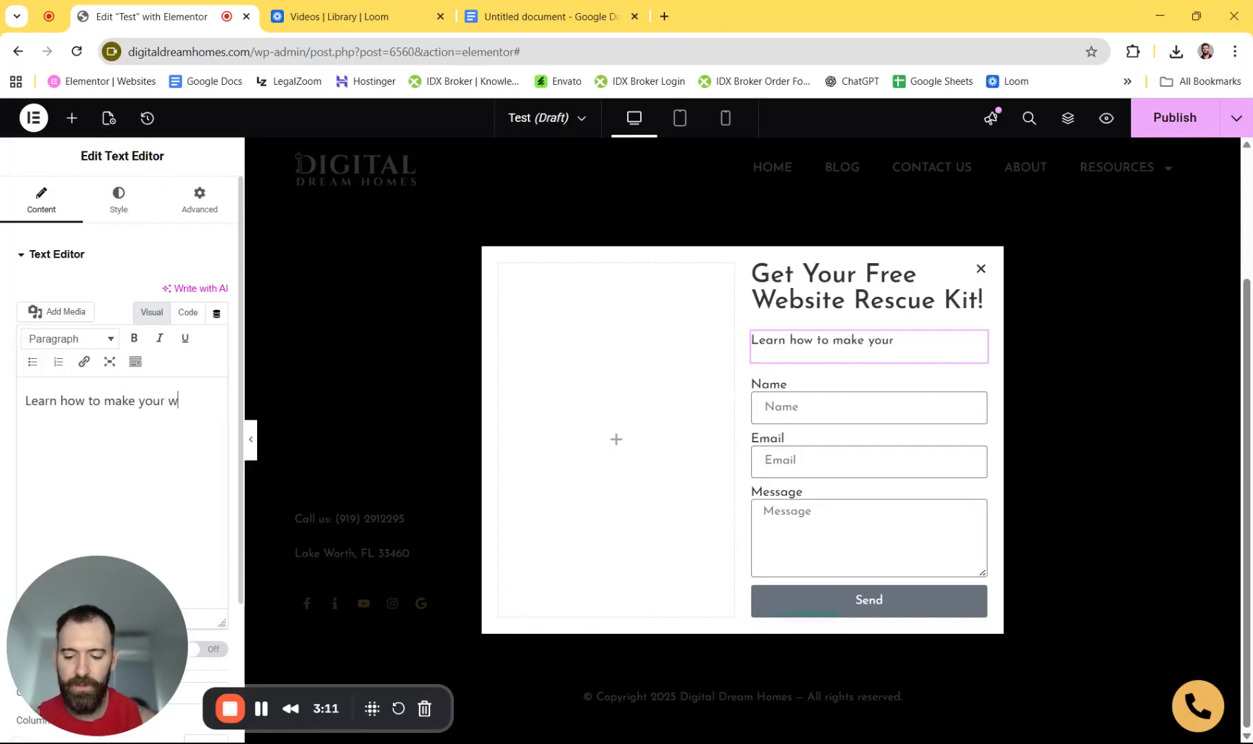
{"action": "type", "text": "ebite a lead machine"}
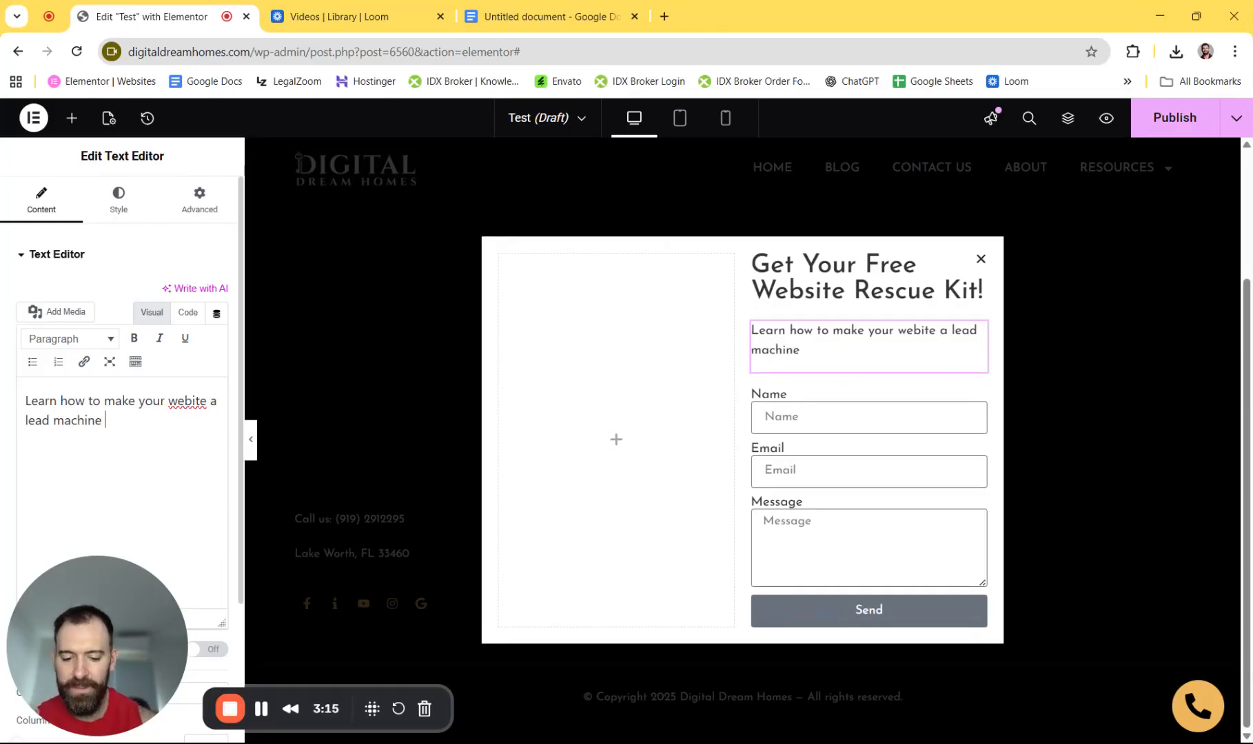
{"action": "type", "text": "! Guide sent right to your inbox!"}
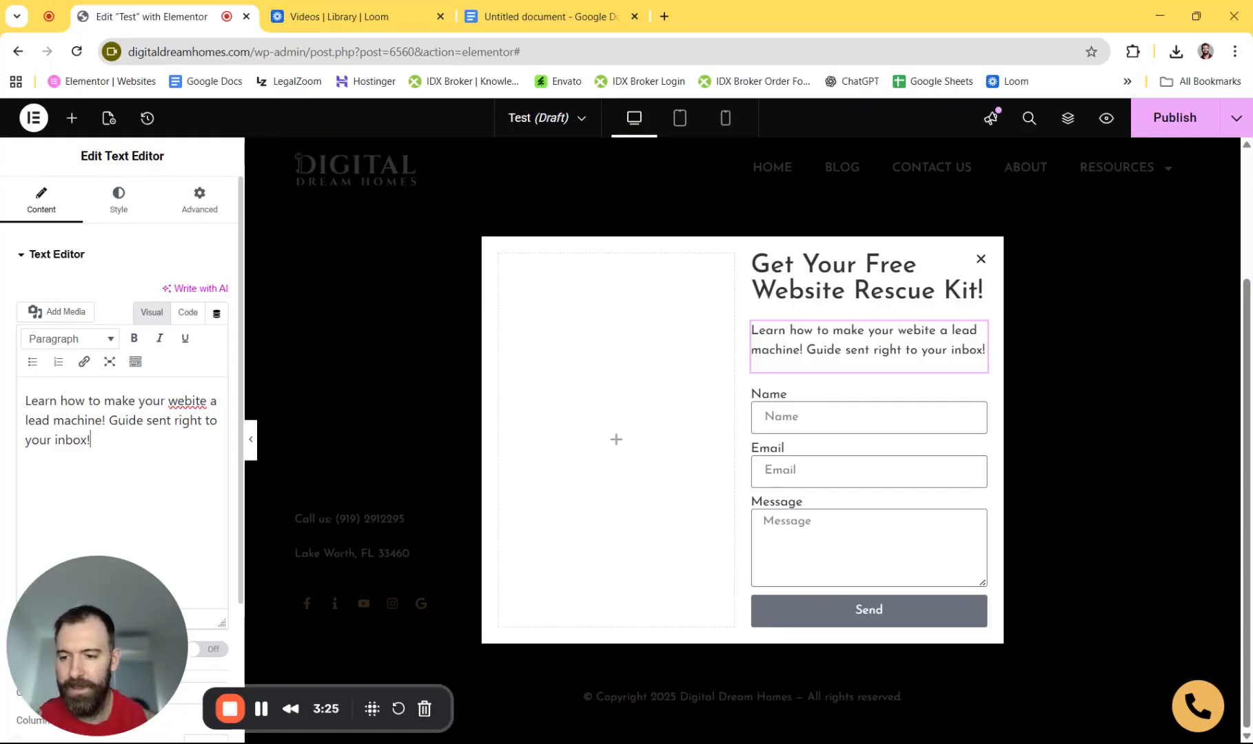
{"action": "type", "text": " easily"}
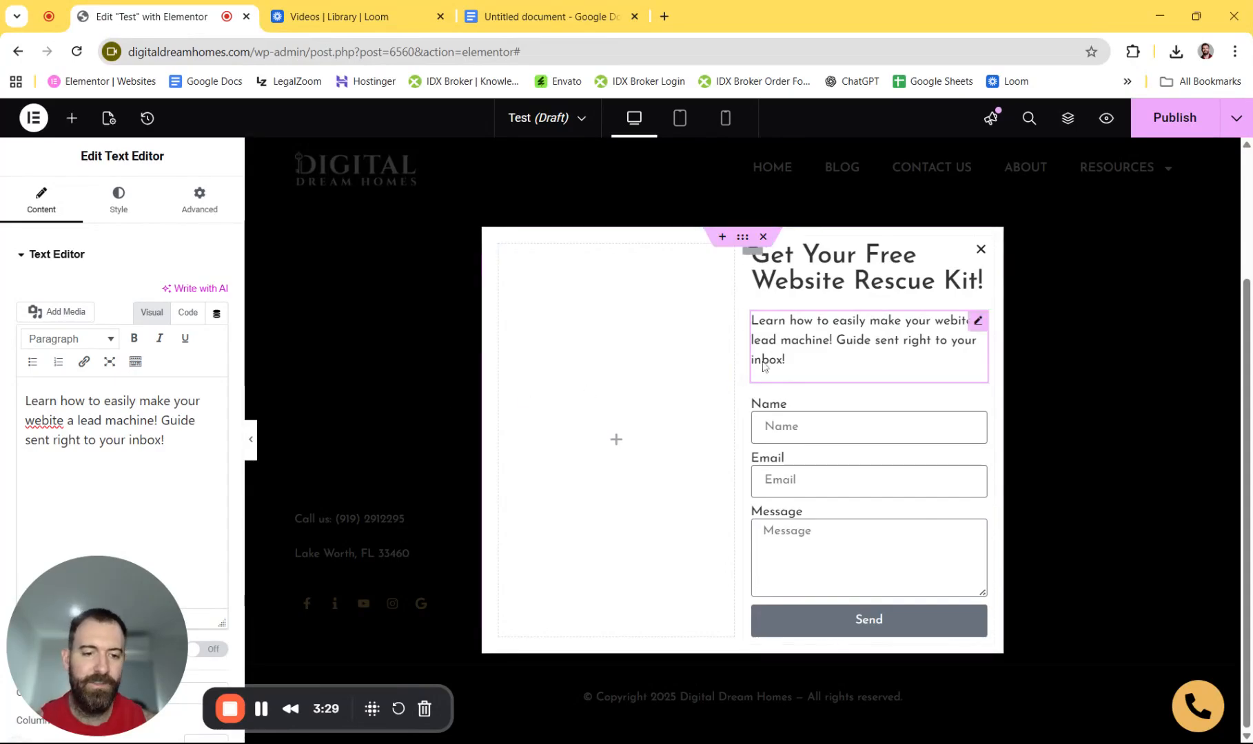
- Set Center alignment in the Style tab for both the heading and the description paragraph
{"action": "left_click", "coordinate": [972, 262]}
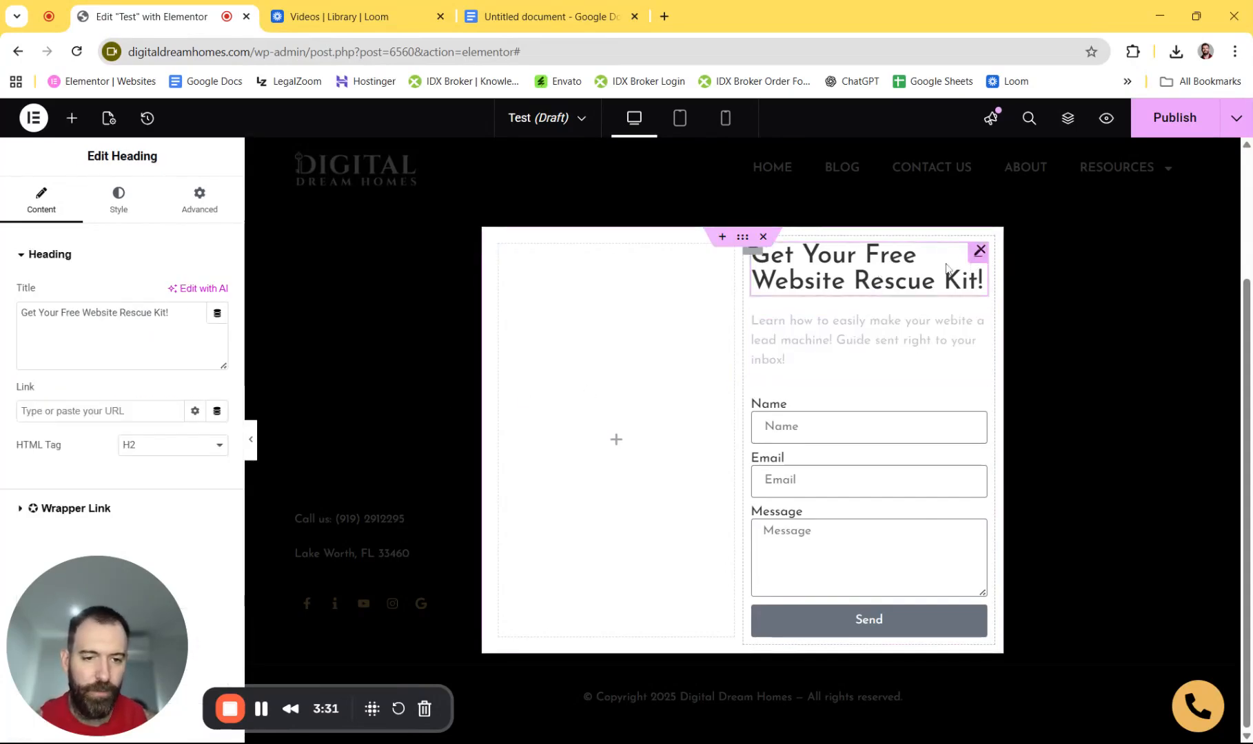
{"action": "left_click", "coordinate": [119, 203]}
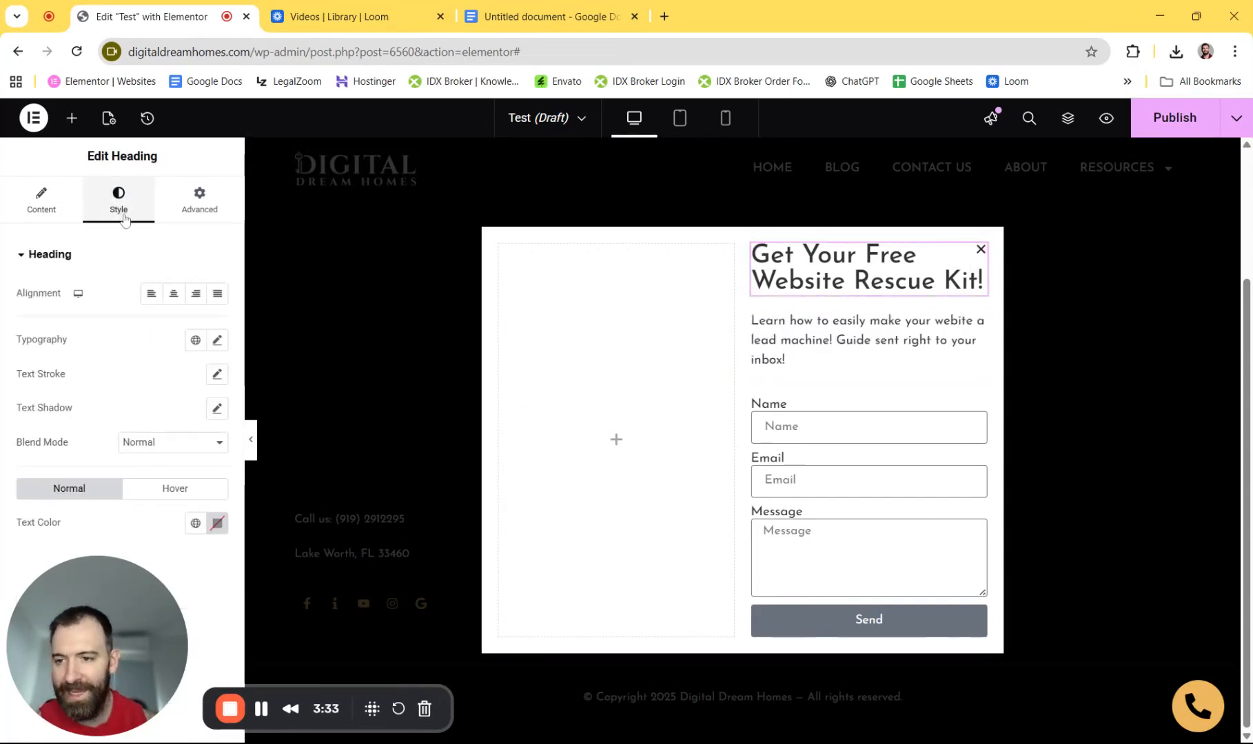
{"action": "left_click", "coordinate": [174, 293]}
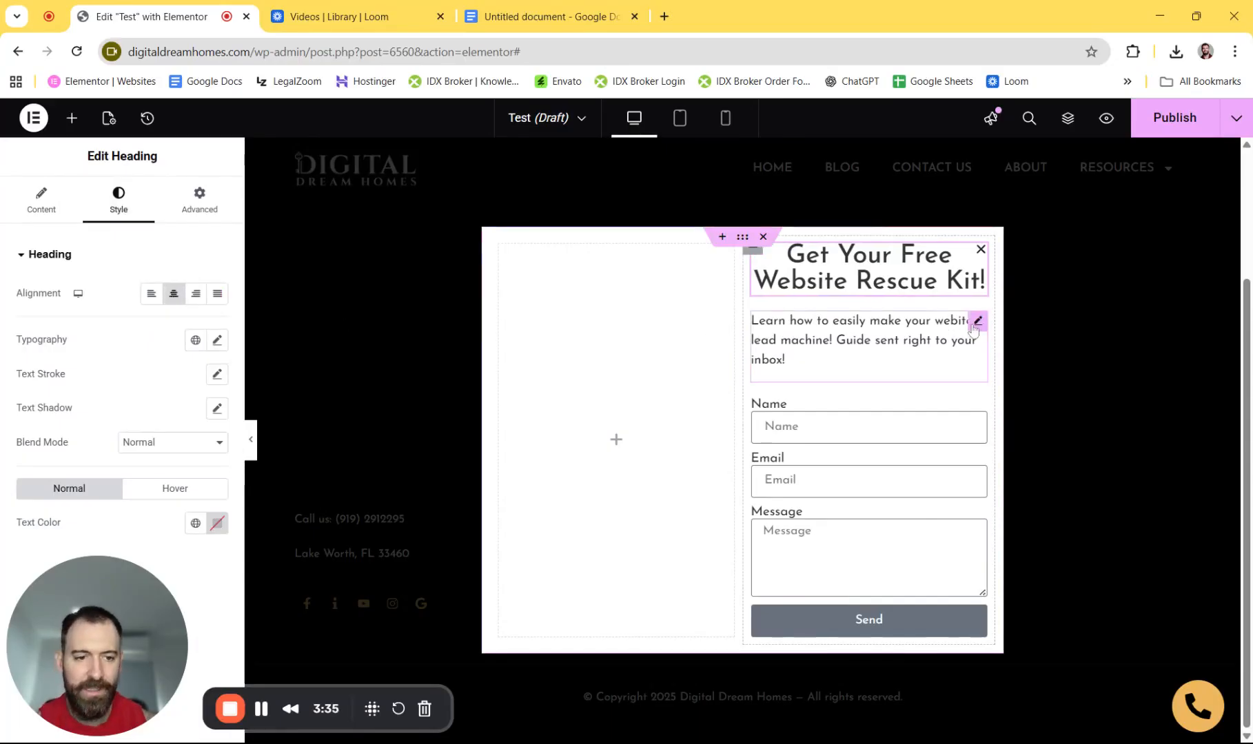
{"action": "left_click", "coordinate": [975, 322]}
{"action": "left_click", "coordinate": [118, 200]}
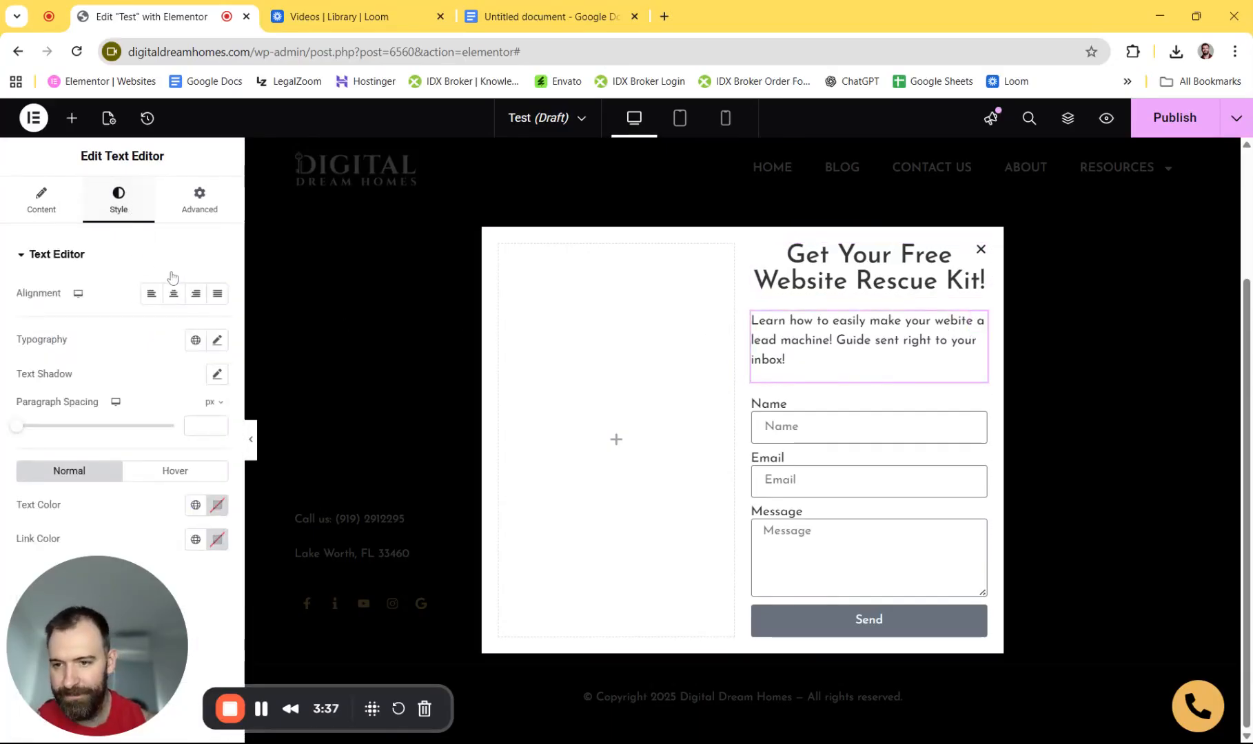
{"action": "left_click", "coordinate": [174, 293]}
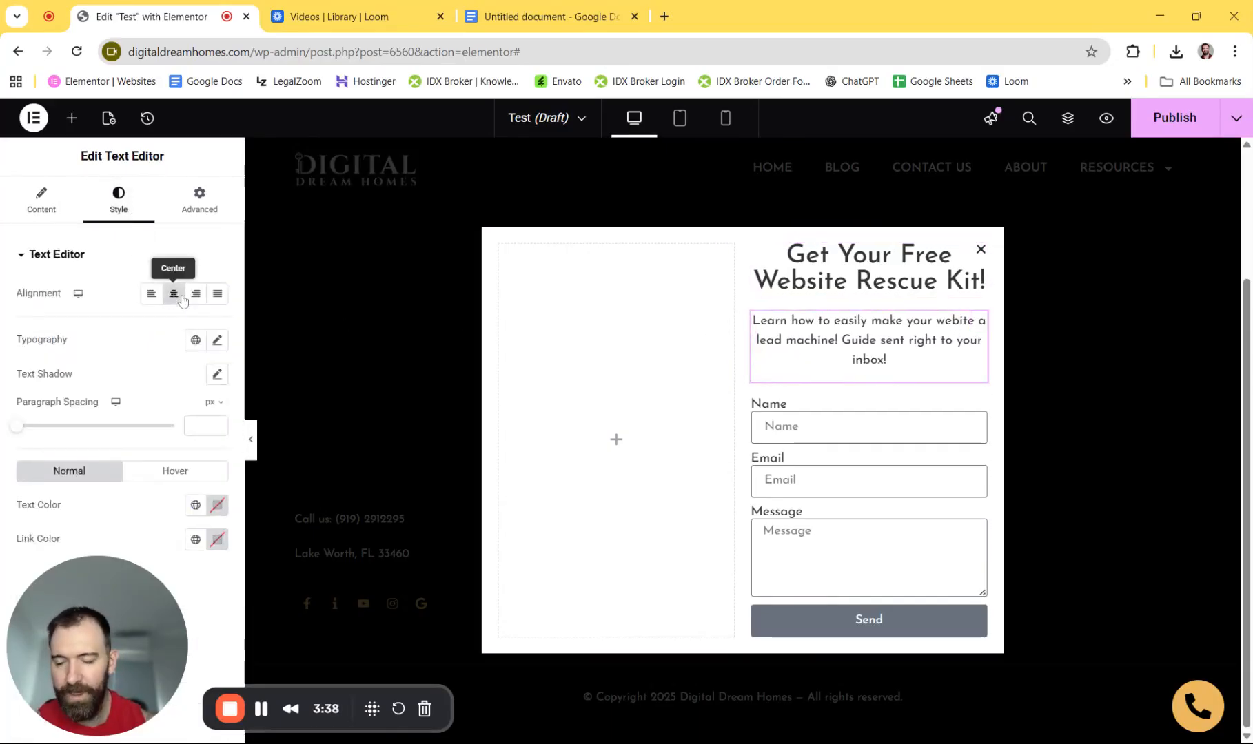
{"action": "left_click", "coordinate": [218, 340]}
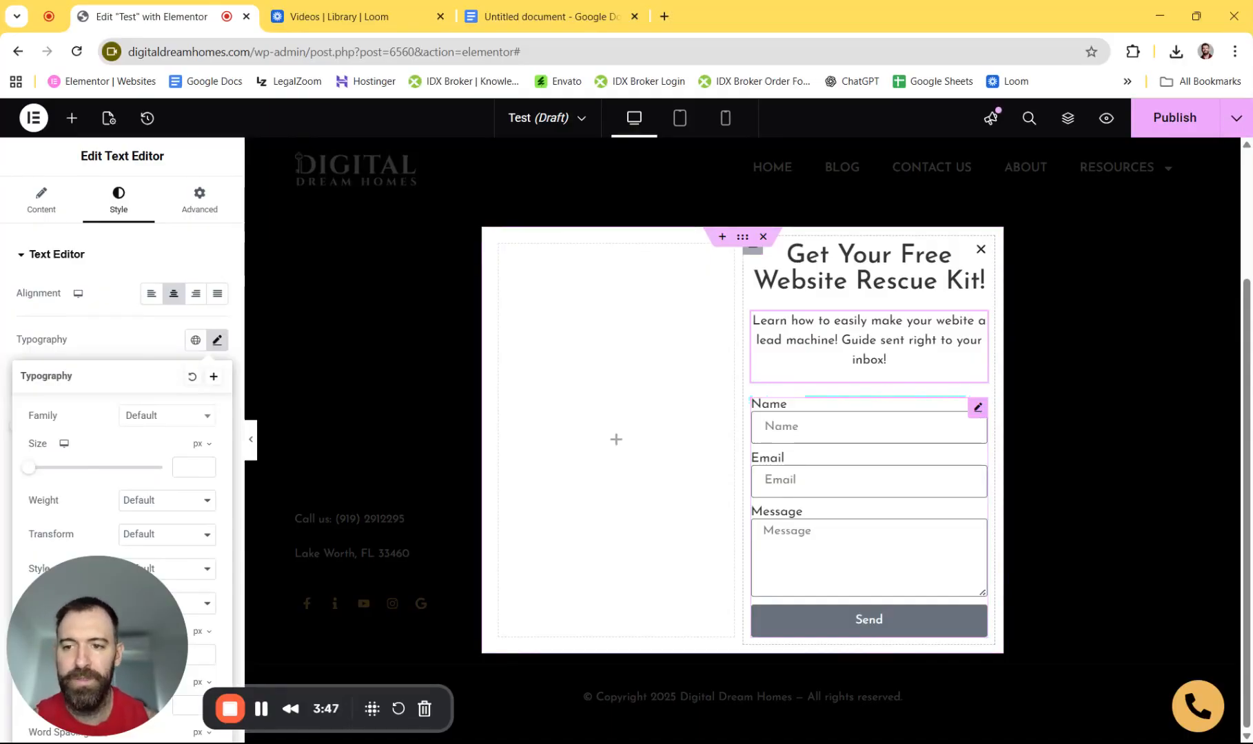
{"action": "left_click", "coordinate": [978, 407]}
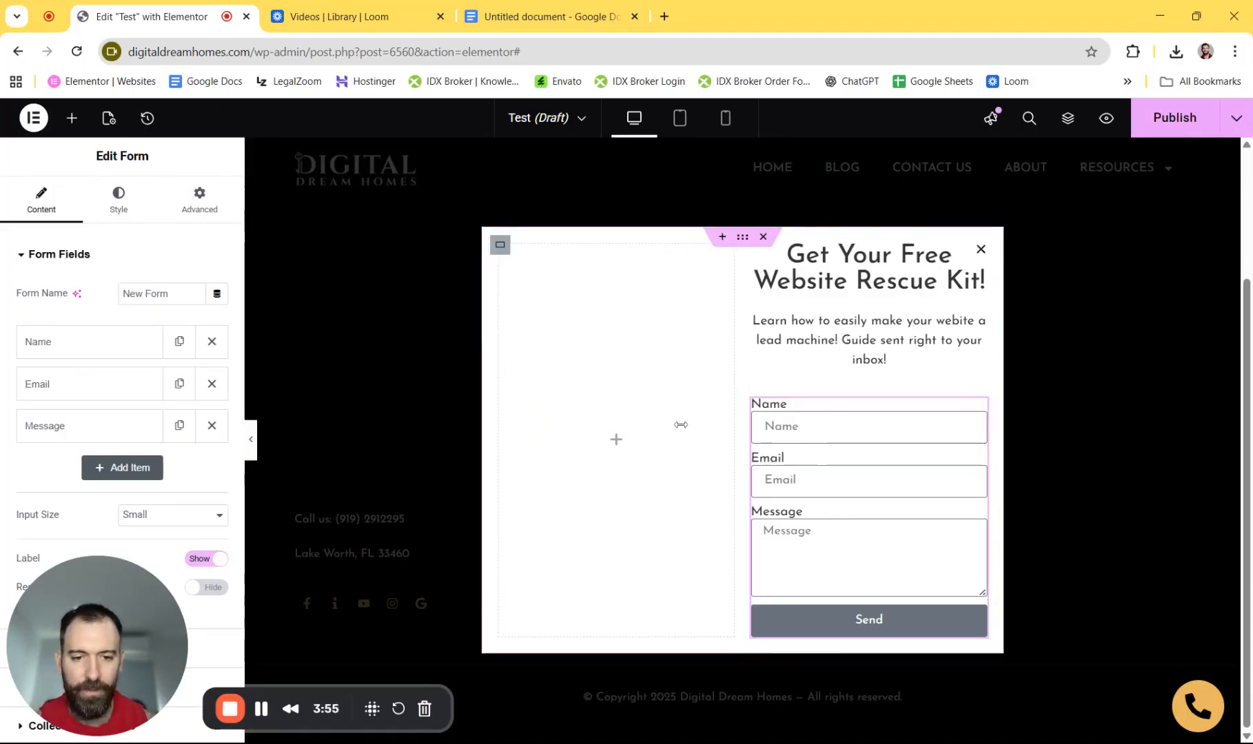
- Clear the Name and Email field labels and delete the Message field
{"action": "left_click", "coordinate": [84, 347]}
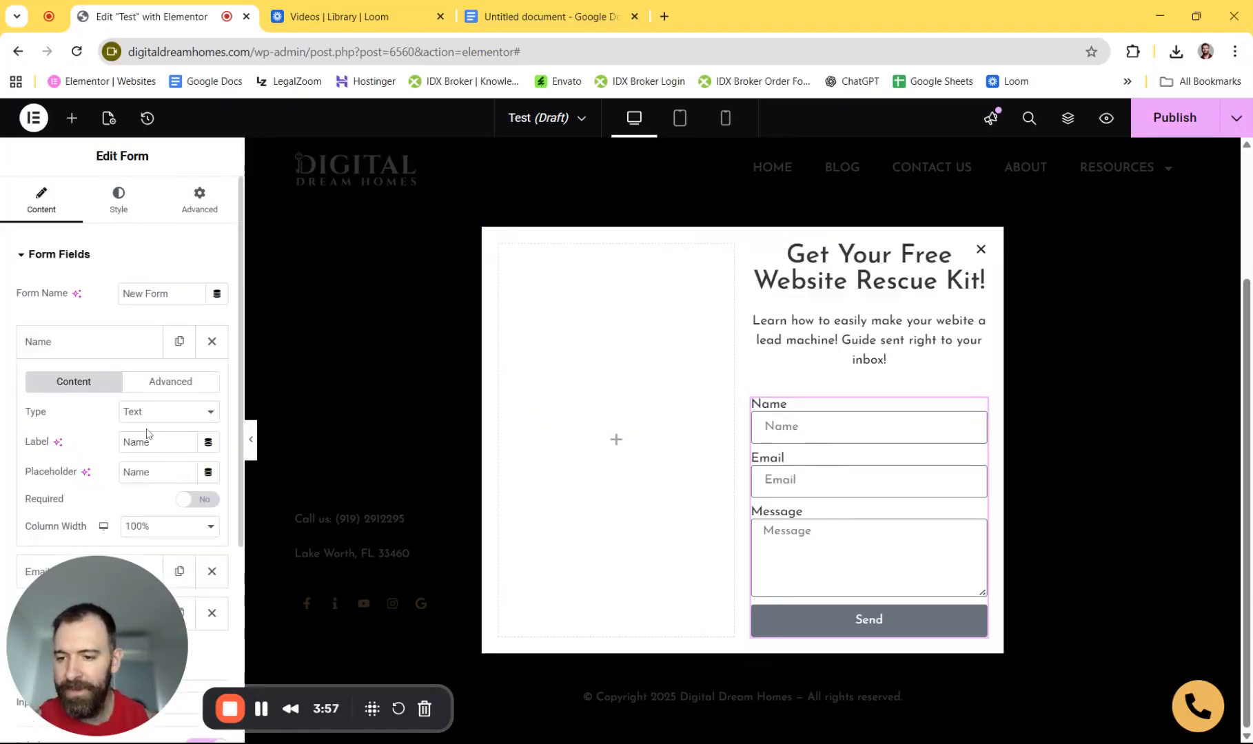
{"action": "key", "text": "BackSpace"}
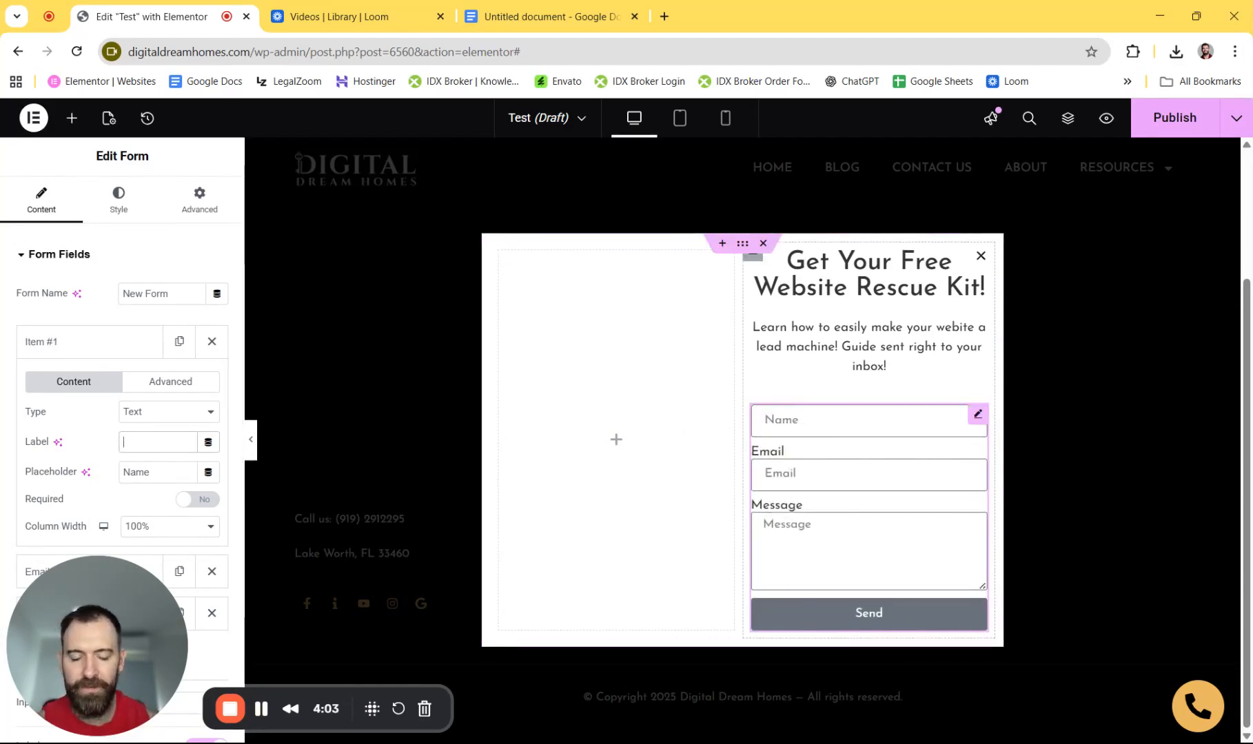
{"action": "scroll", "coordinate": [101, 391], "scroll_direction": "down", "scroll_amount": 2}
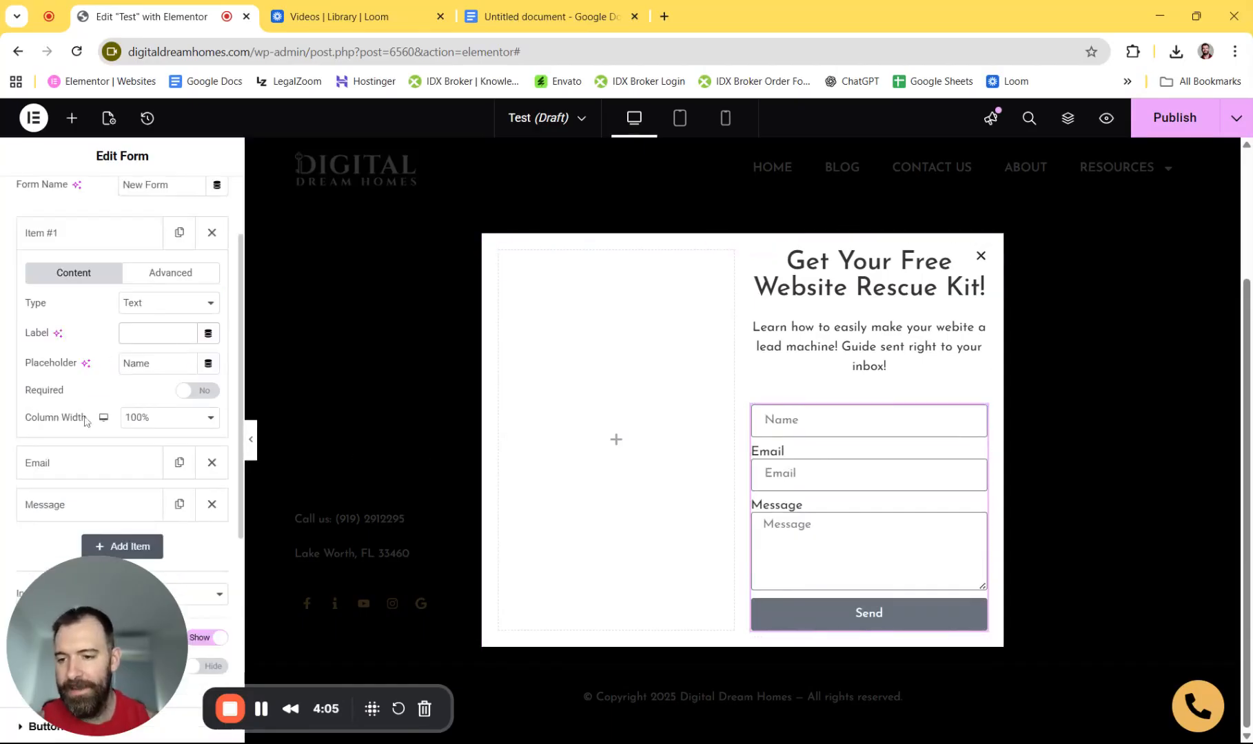
{"action": "left_click", "coordinate": [70, 462]}
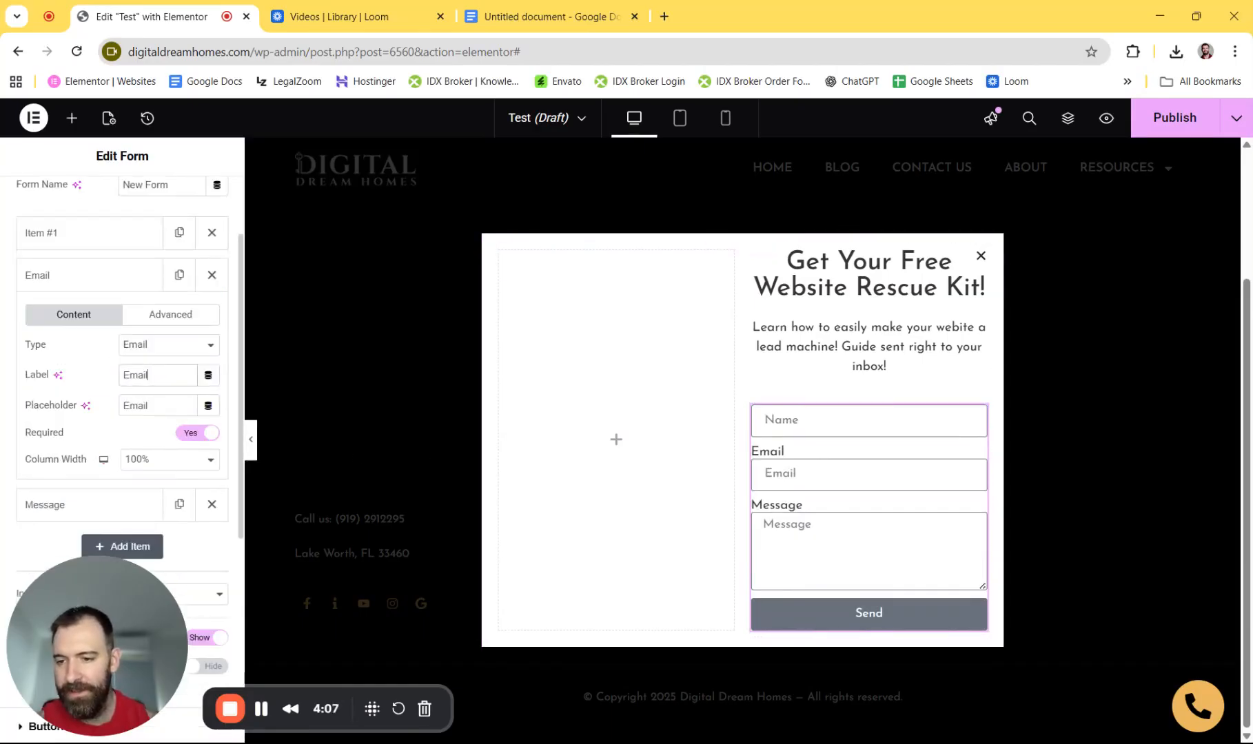
{"action": "key", "text": "BackSpace"}
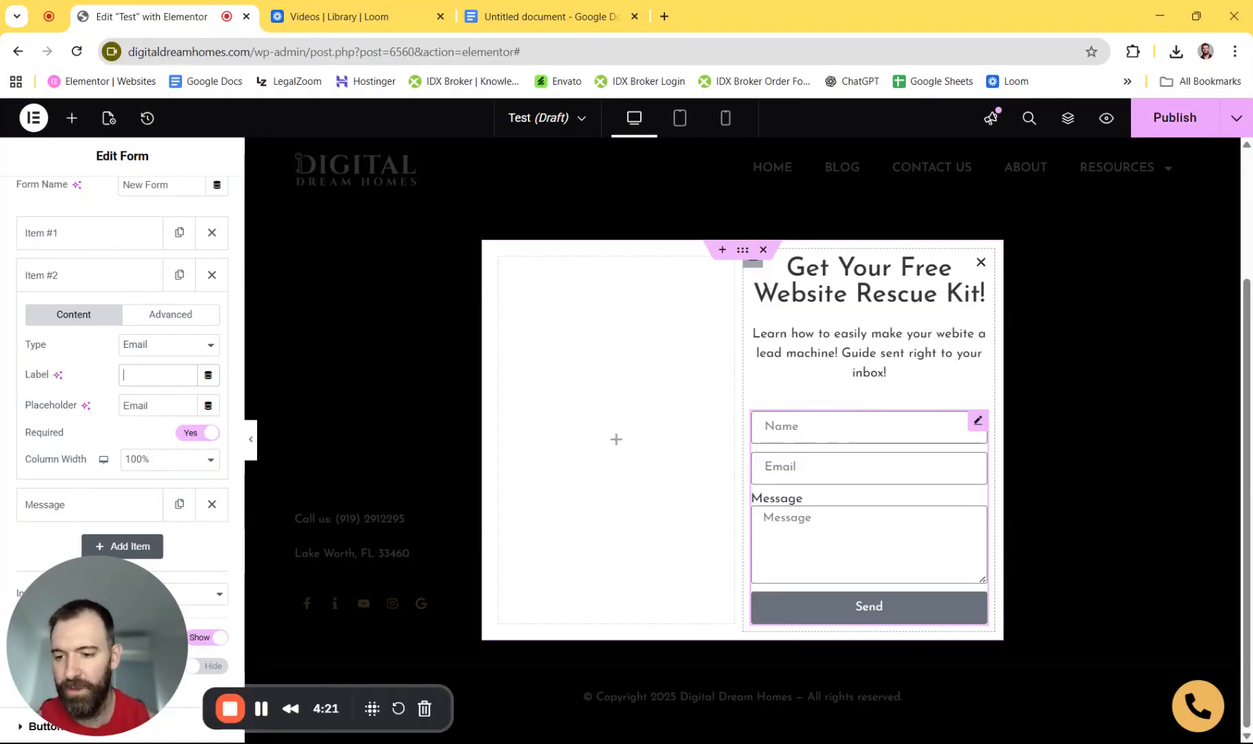
{"action": "left_click", "coordinate": [211, 504]}
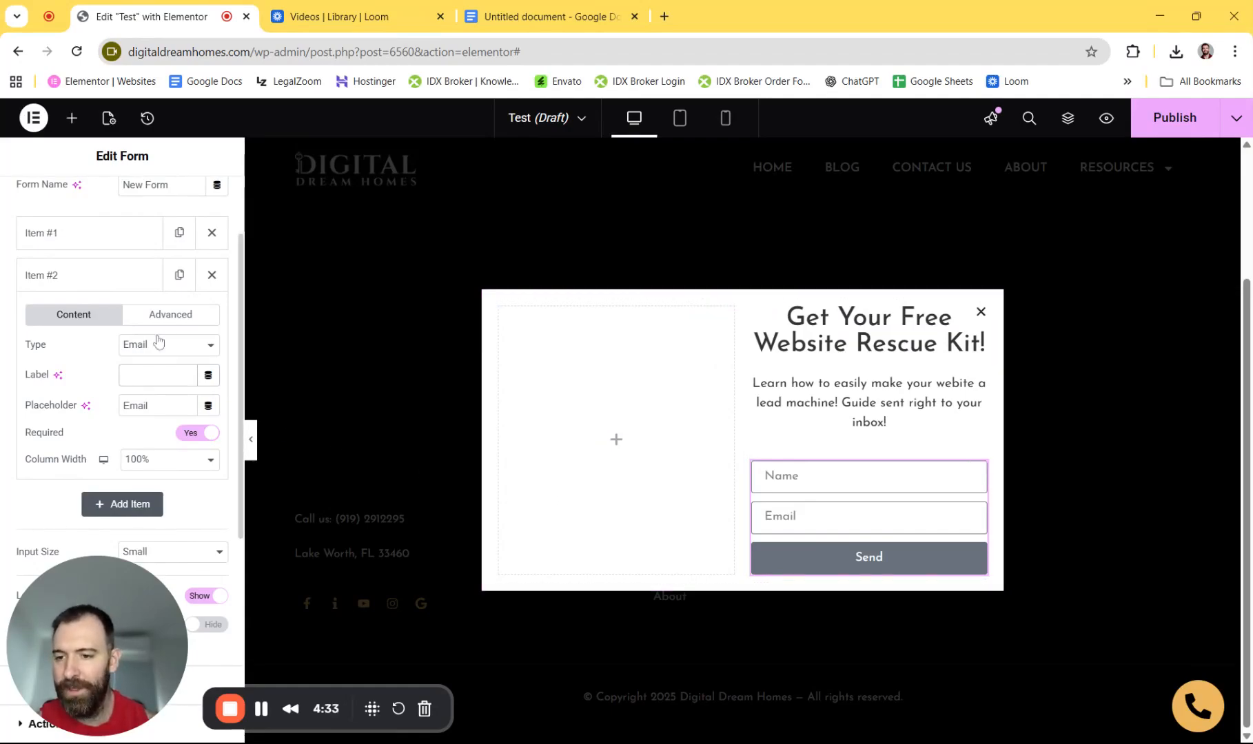
- Add a required Tel field with the placeholder 'Phone'
{"action": "left_click", "coordinate": [123, 505]}
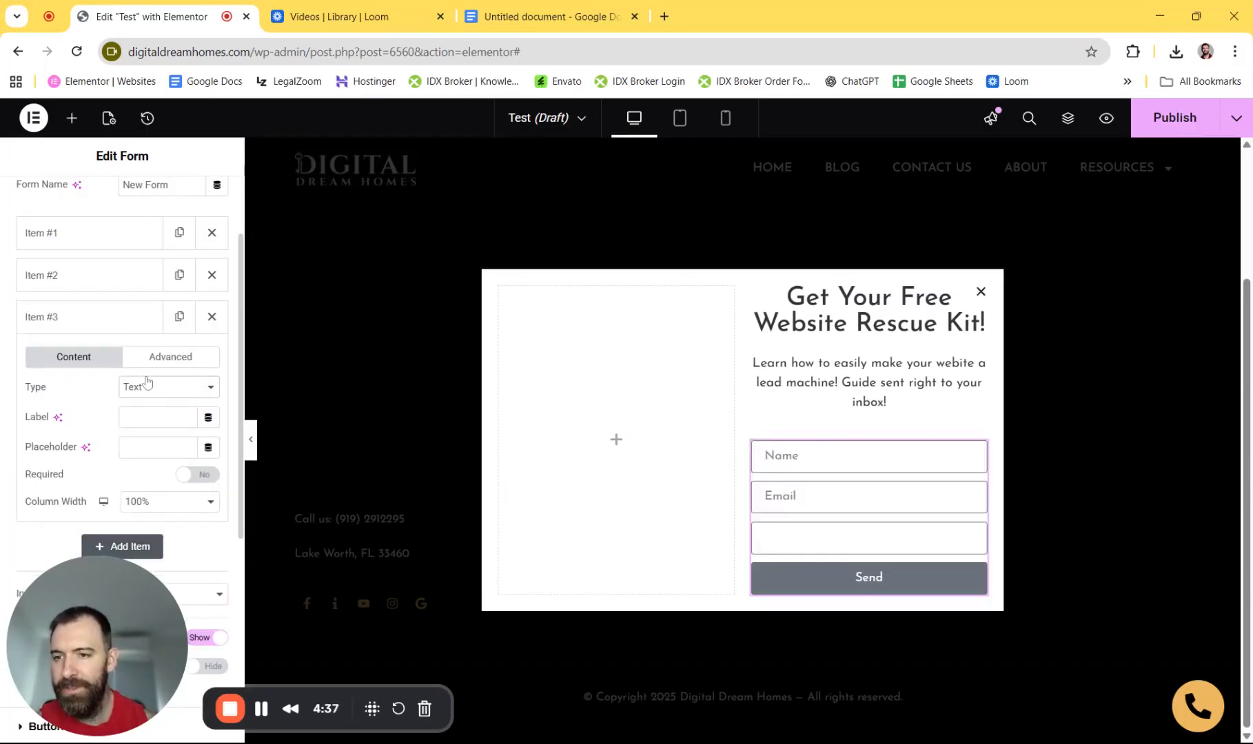
{"action": "left_click", "coordinate": [147, 91]}
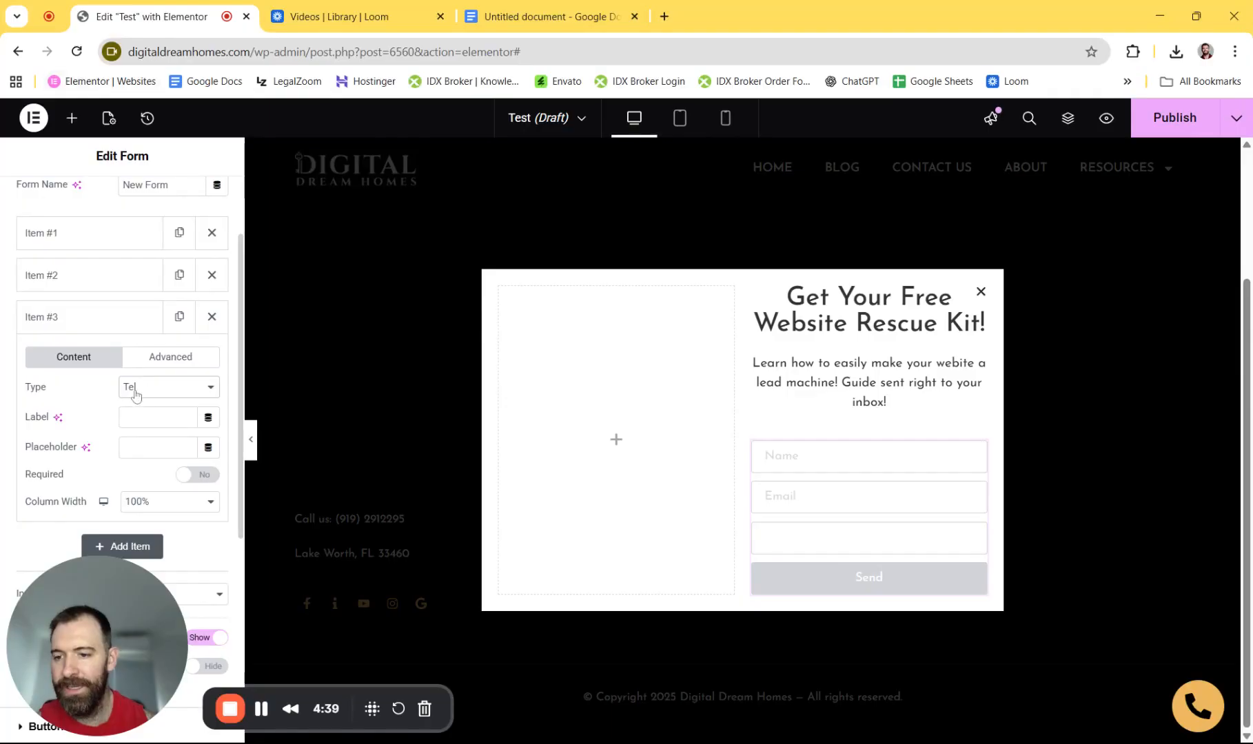
{"action": "left_click", "coordinate": [146, 446]}
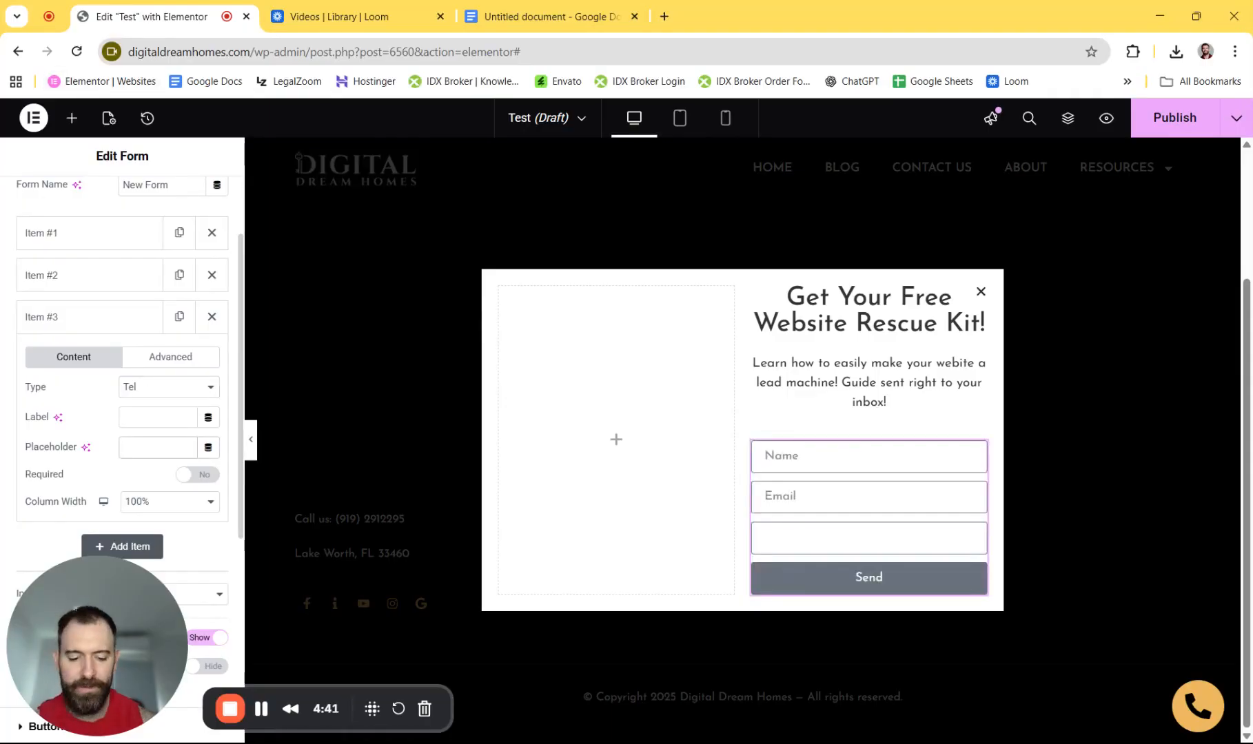
{"action": "type", "text": "Phone"}
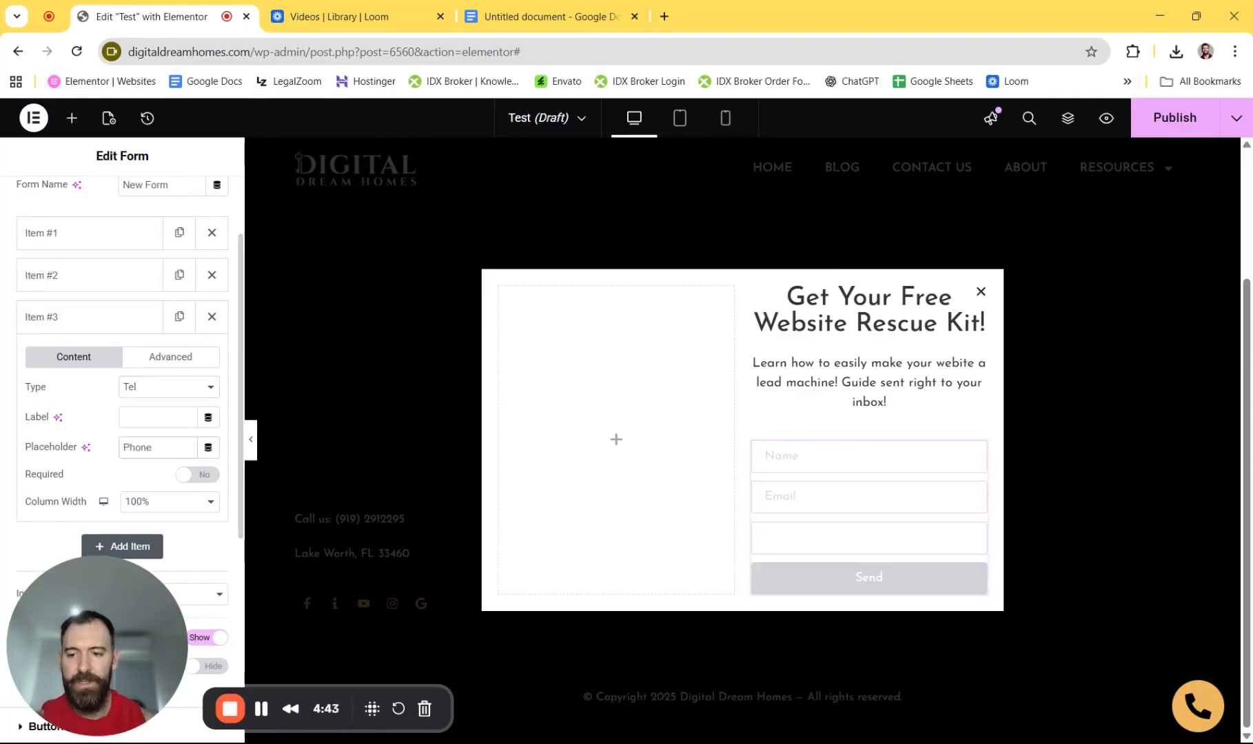
{"action": "left_click", "coordinate": [198, 474]}
- Make the Name field required
{"action": "left_click", "coordinate": [77, 276]}
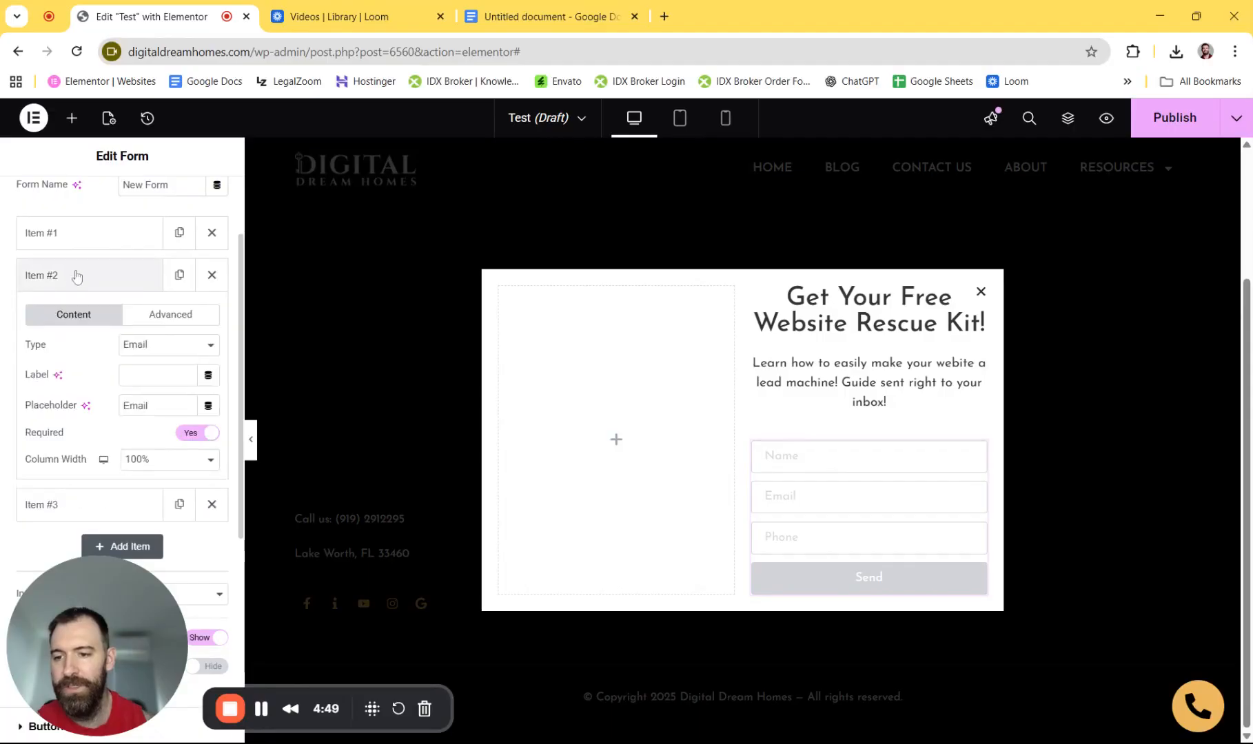
{"action": "left_click", "coordinate": [148, 235]}
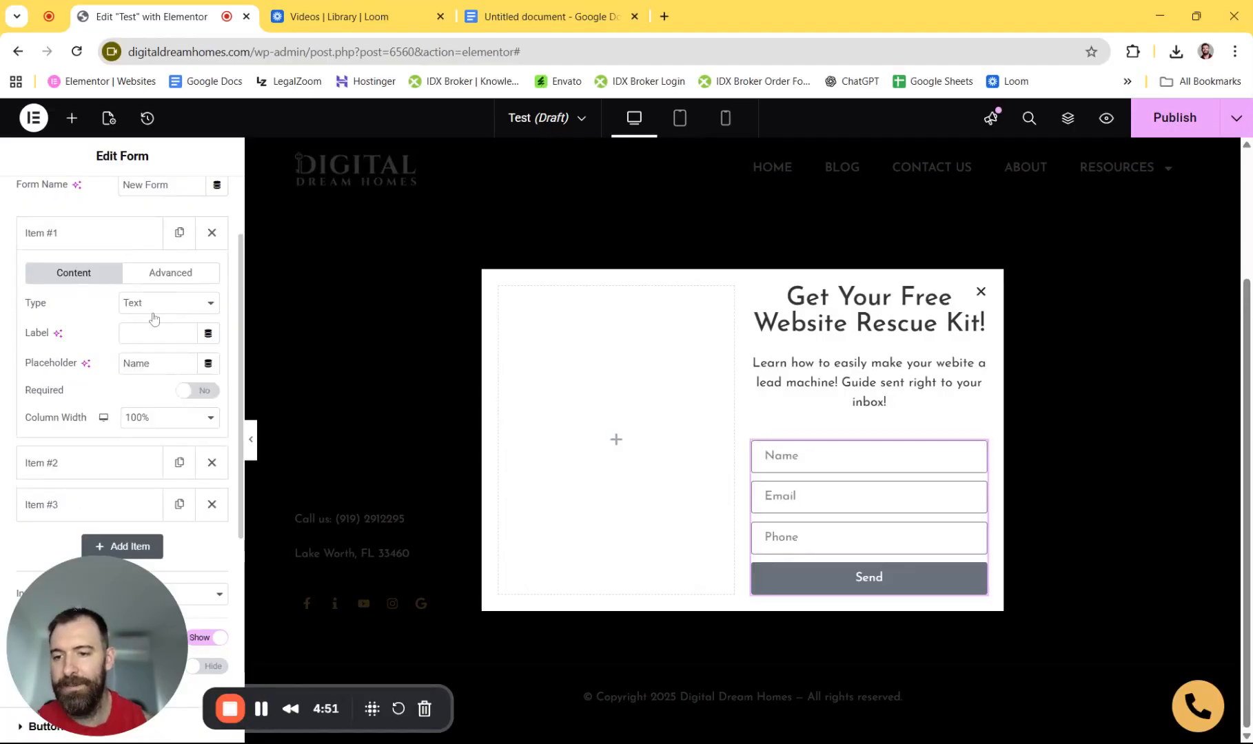
{"action": "left_click", "coordinate": [205, 392]}
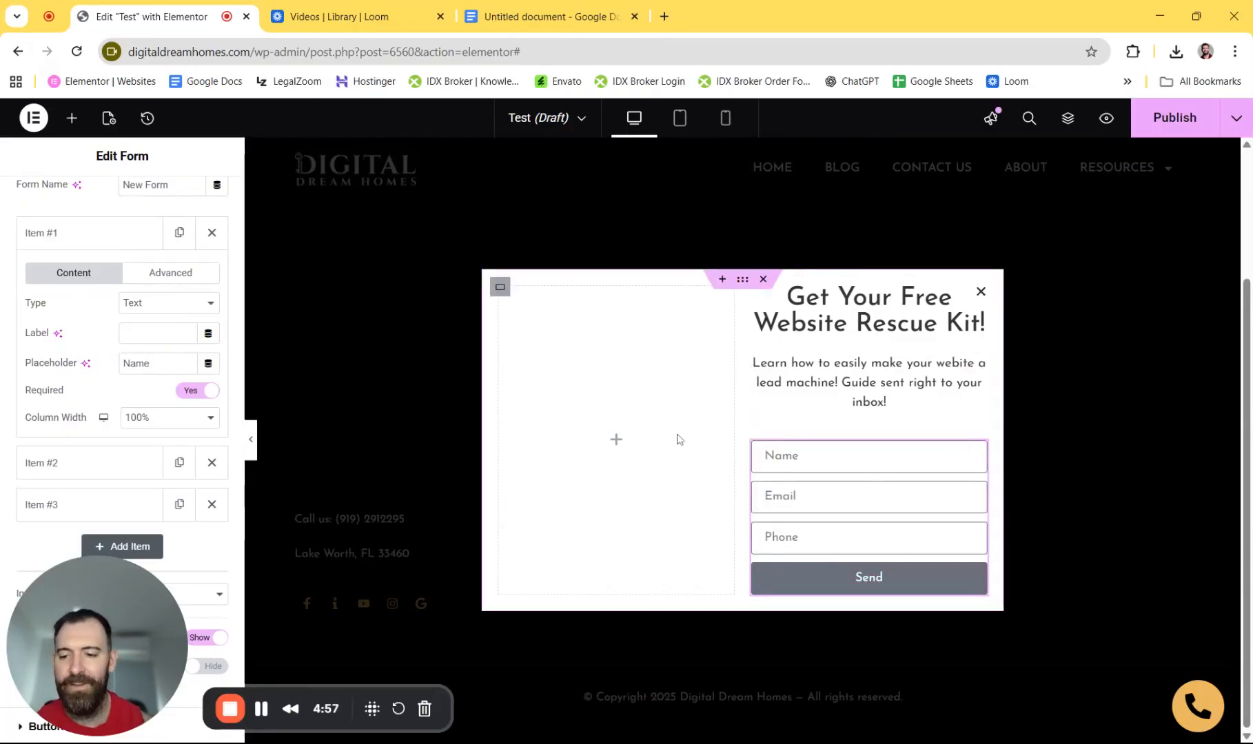
{"action": "left_click_drag", "start_coordinate": [134, 618], "coordinate": [1180, 616]}
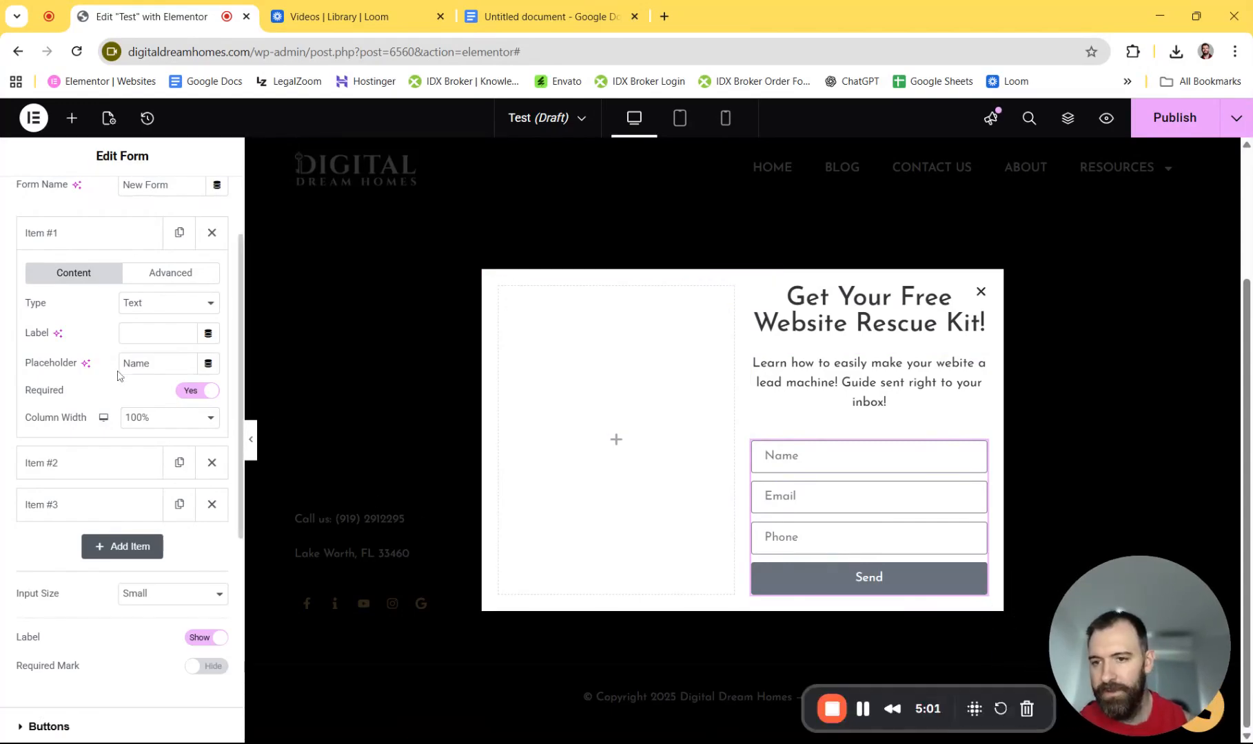
{"action": "scroll", "coordinate": [96, 397], "scroll_direction": "up", "scroll_amount": 2}
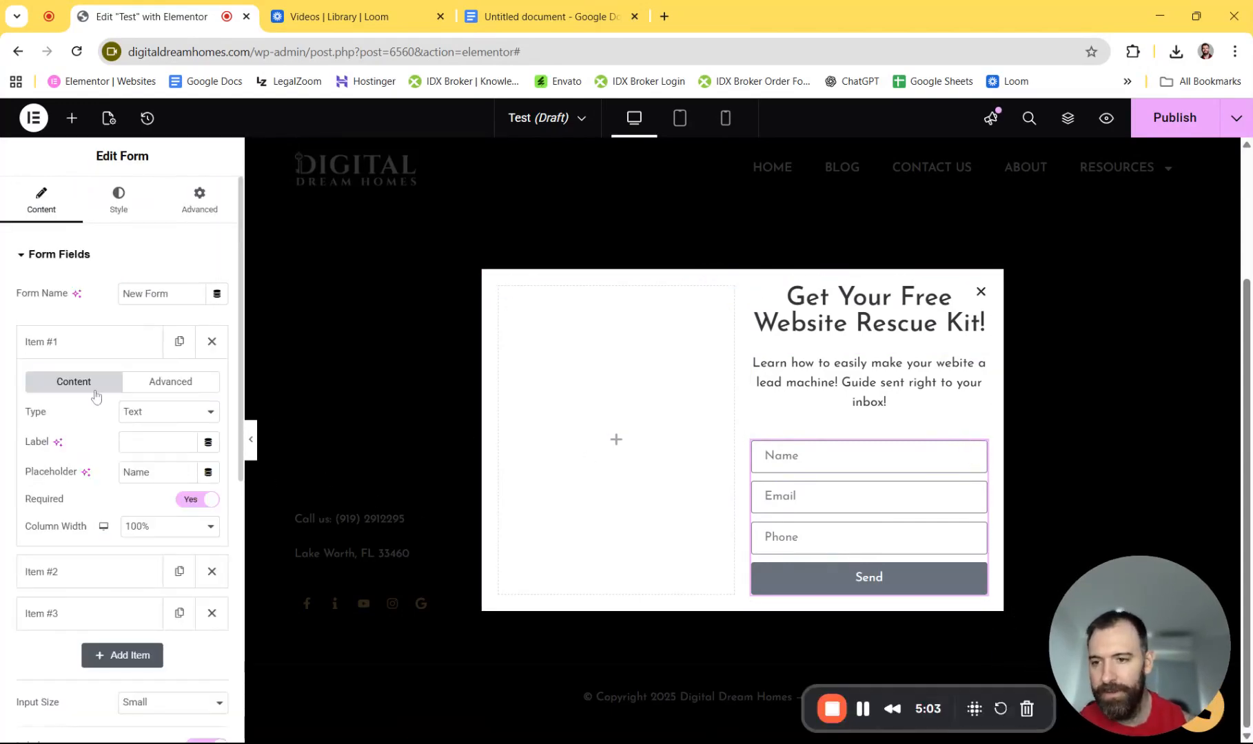
- Set the form's rows gap to 6 px and expand the Buttons style section
{"action": "left_click", "coordinate": [118, 200]}
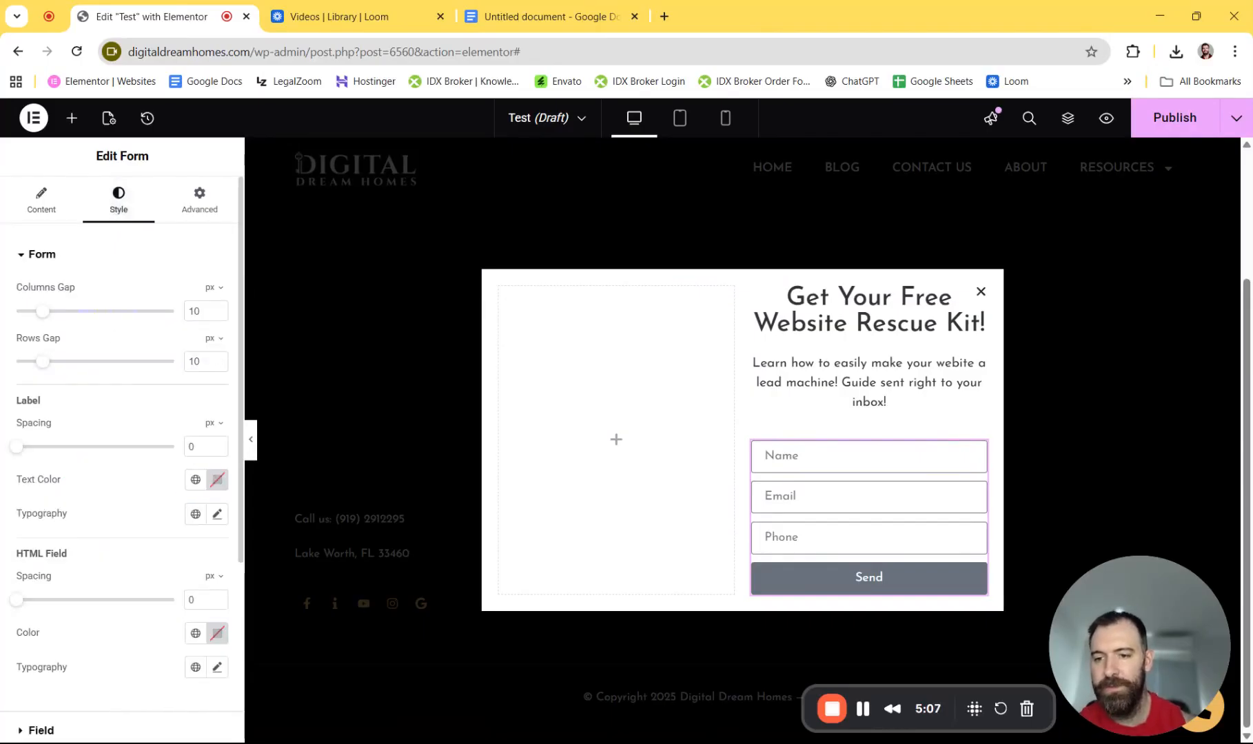
{"action": "left_click", "coordinate": [218, 359]}
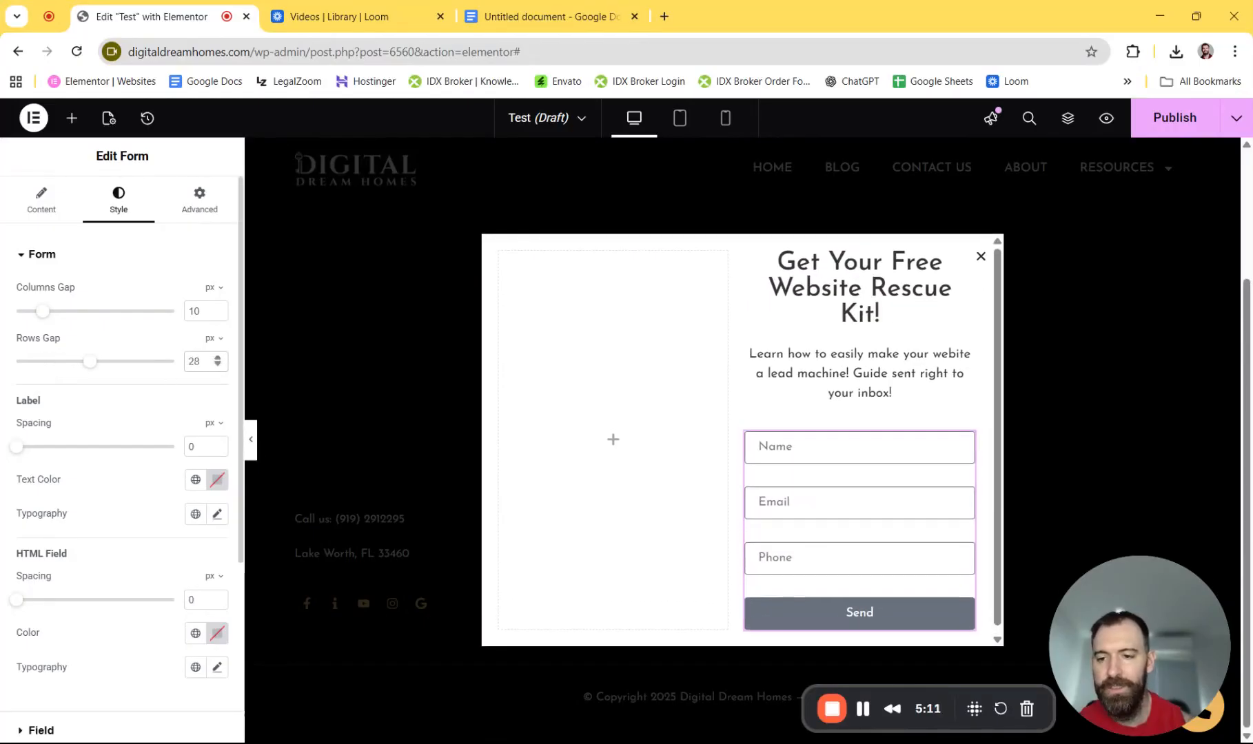
{"action": "left_click", "coordinate": [218, 366]}
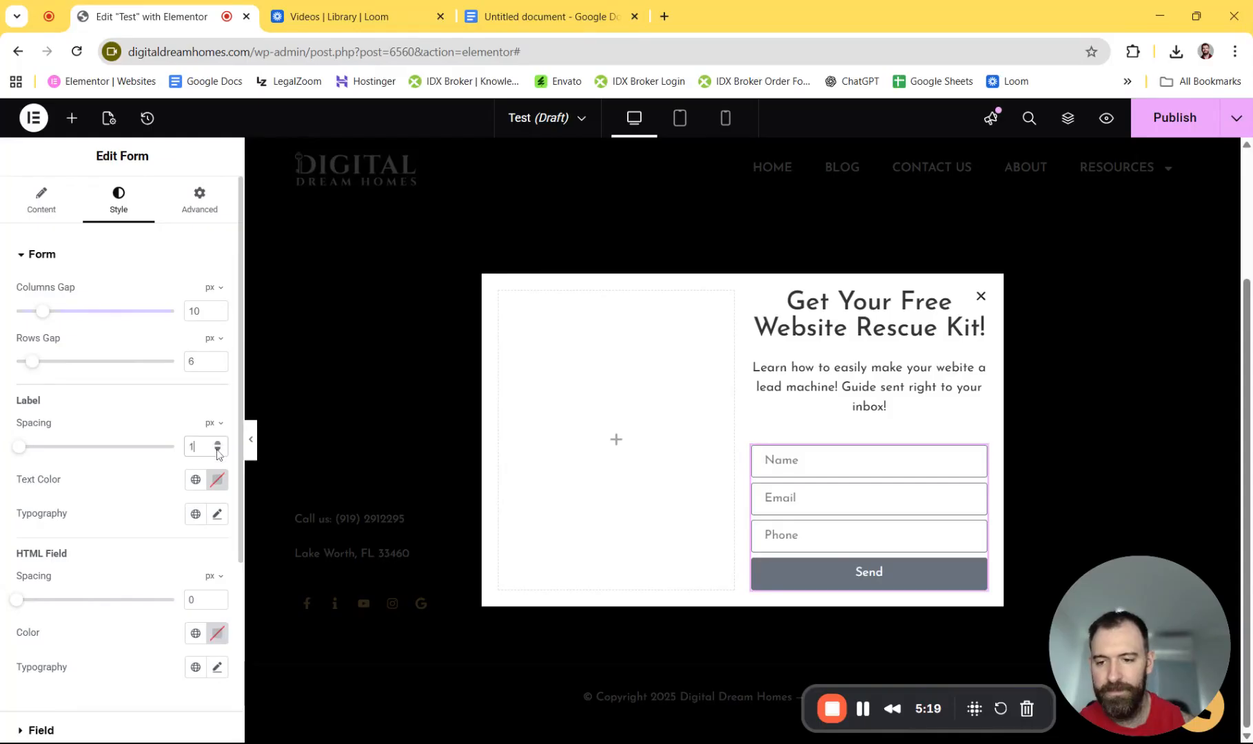
{"action": "scroll", "coordinate": [142, 431], "scroll_direction": "down", "scroll_amount": 2}
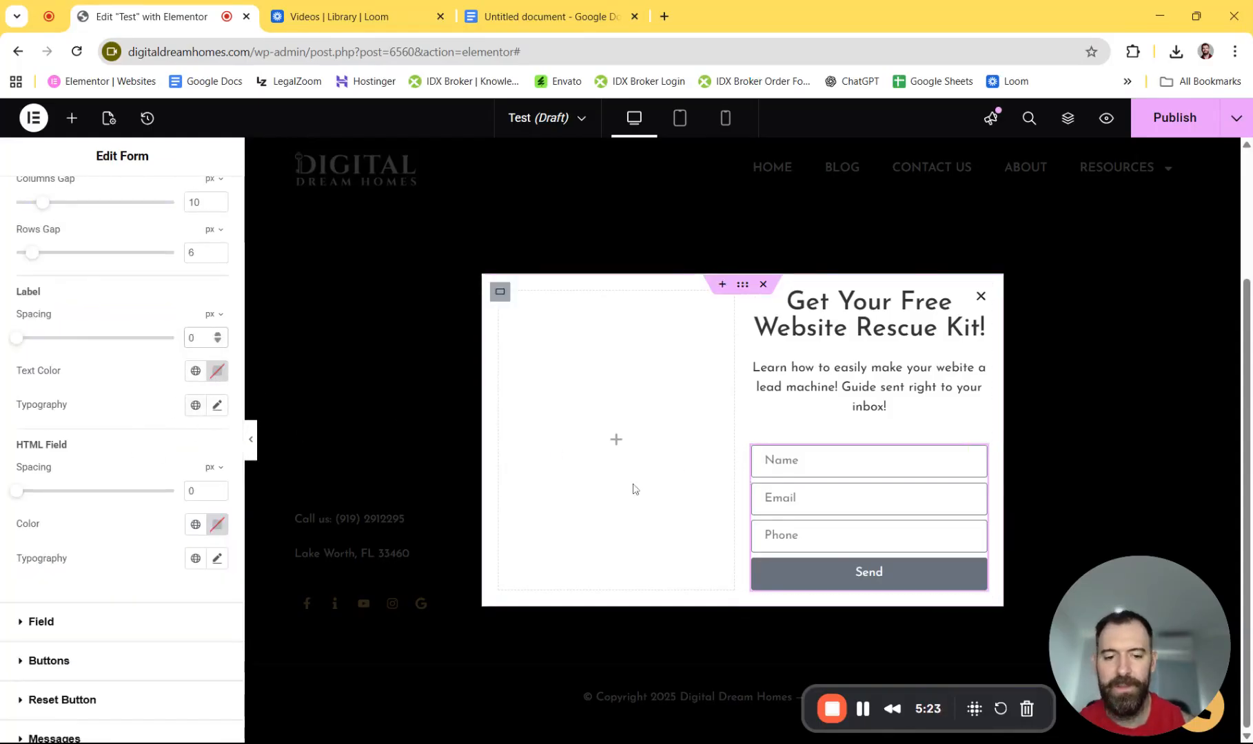
{"action": "scroll", "coordinate": [88, 462], "scroll_direction": "down", "scroll_amount": 2}
{"action": "left_click", "coordinate": [49, 552]}
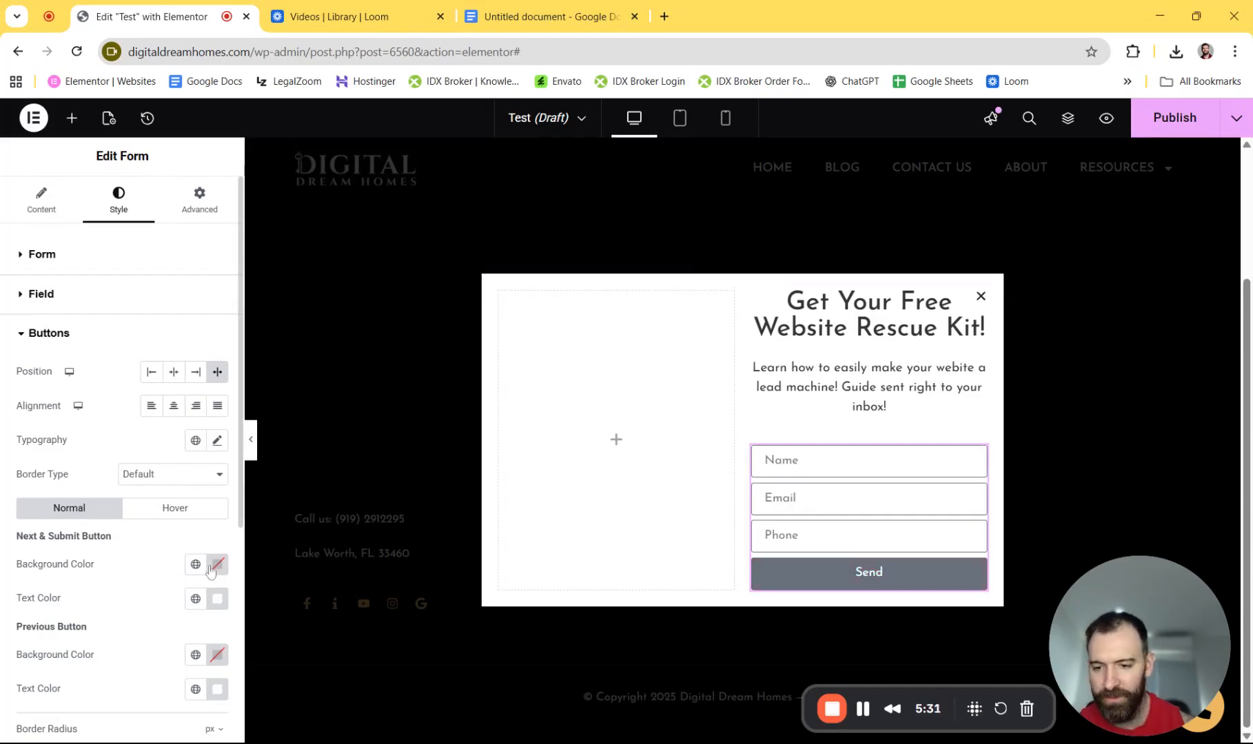
- Set the Send button's normal background color to #000000
{"action": "left_click", "coordinate": [217, 565]}
{"action": "type", "text": "#000000"}
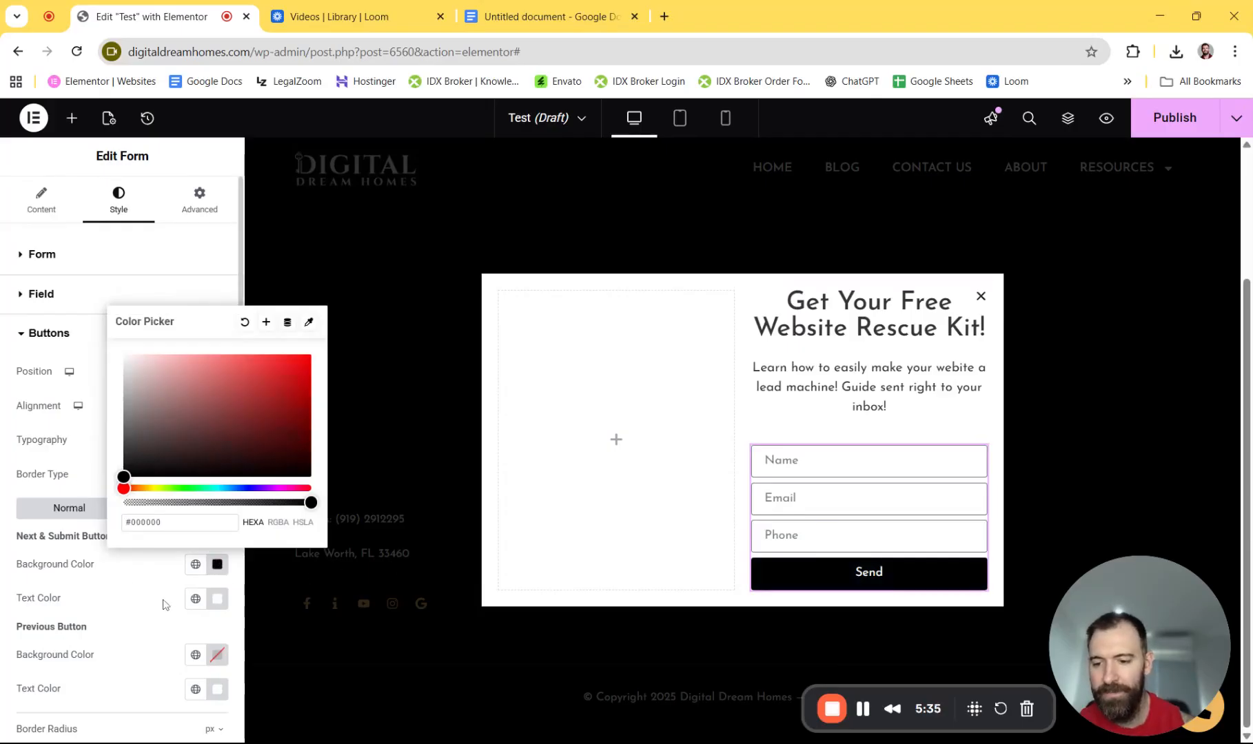
{"action": "left_click", "coordinate": [2, 501]}
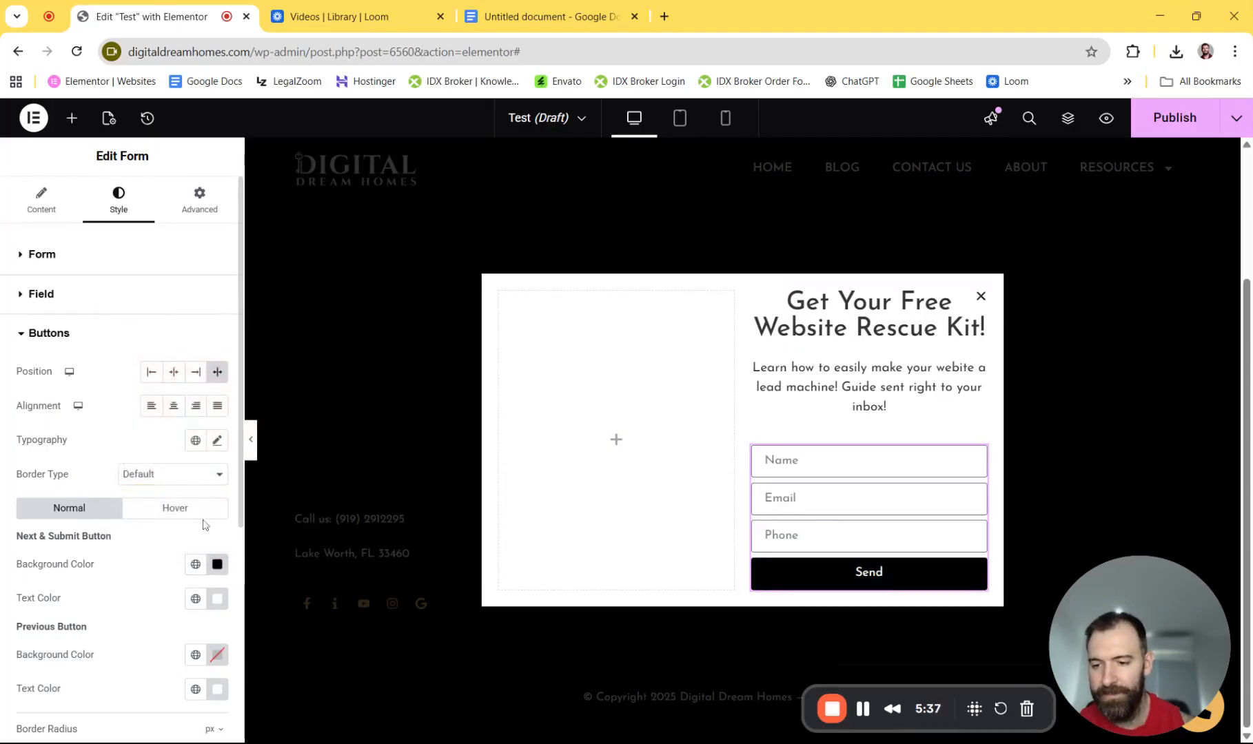
- Give the button's hover state black text and a gold #EEB75D background
{"action": "left_click", "coordinate": [201, 515]}
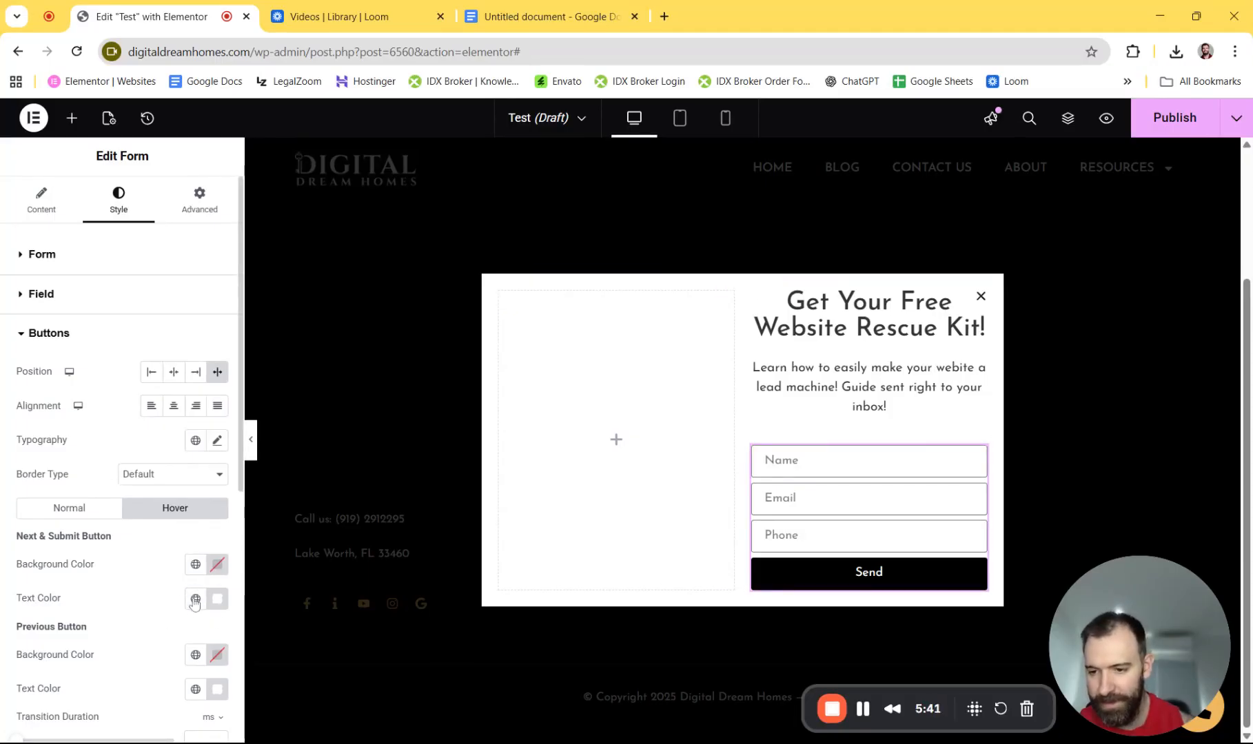
{"action": "left_click", "coordinate": [217, 599]}
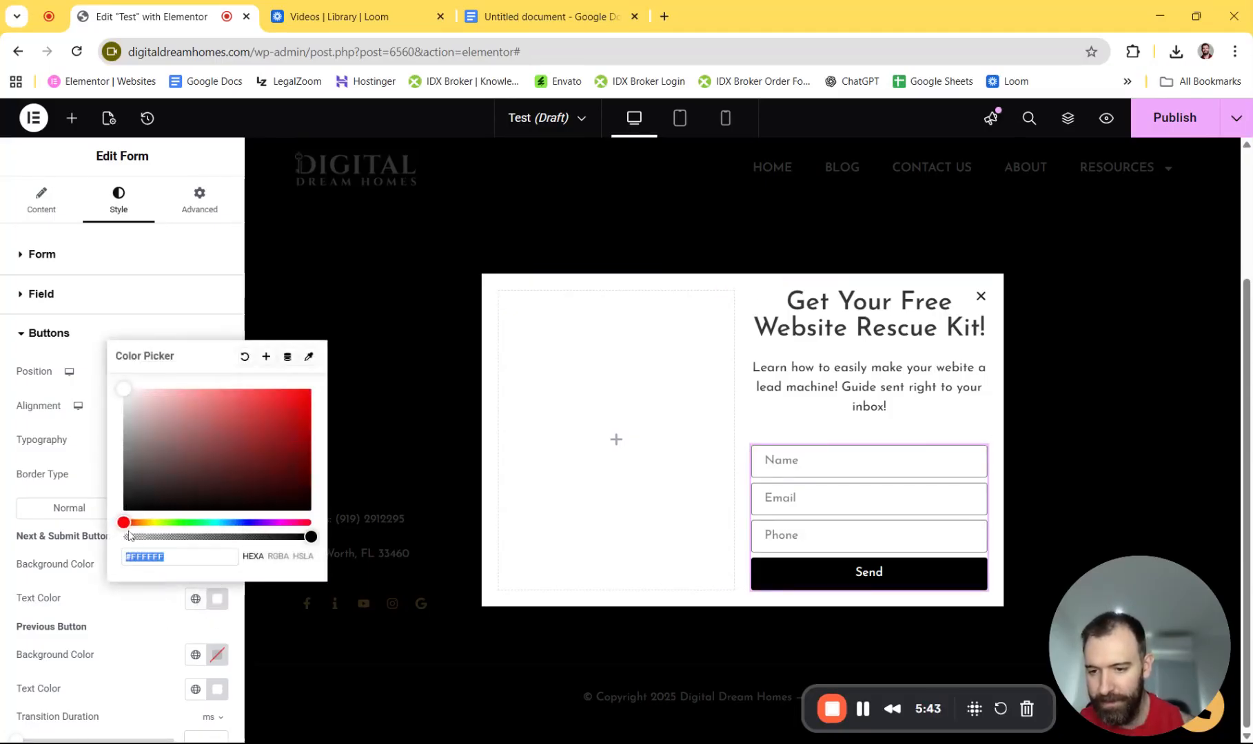
{"action": "left_click_drag", "start_coordinate": [125, 389], "coordinate": [124, 513]}
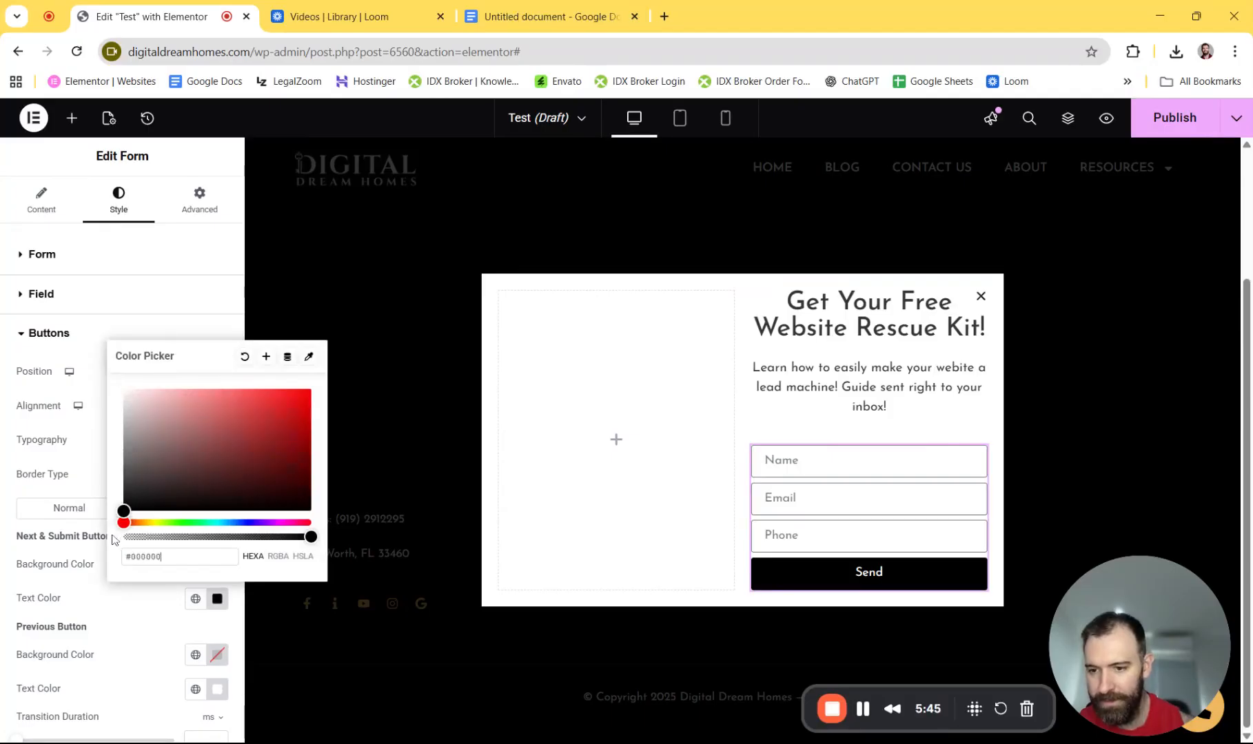
{"action": "left_click", "coordinate": [213, 633]}
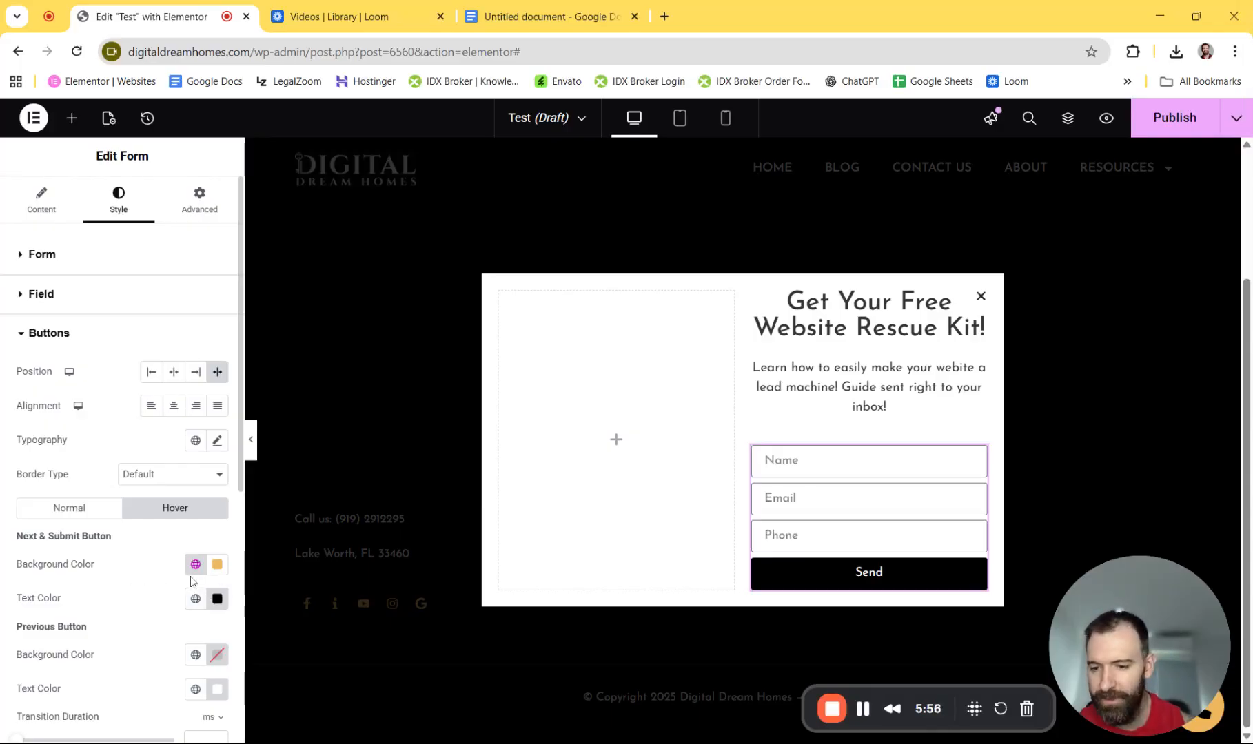
{"action": "left_click", "coordinate": [217, 564]}
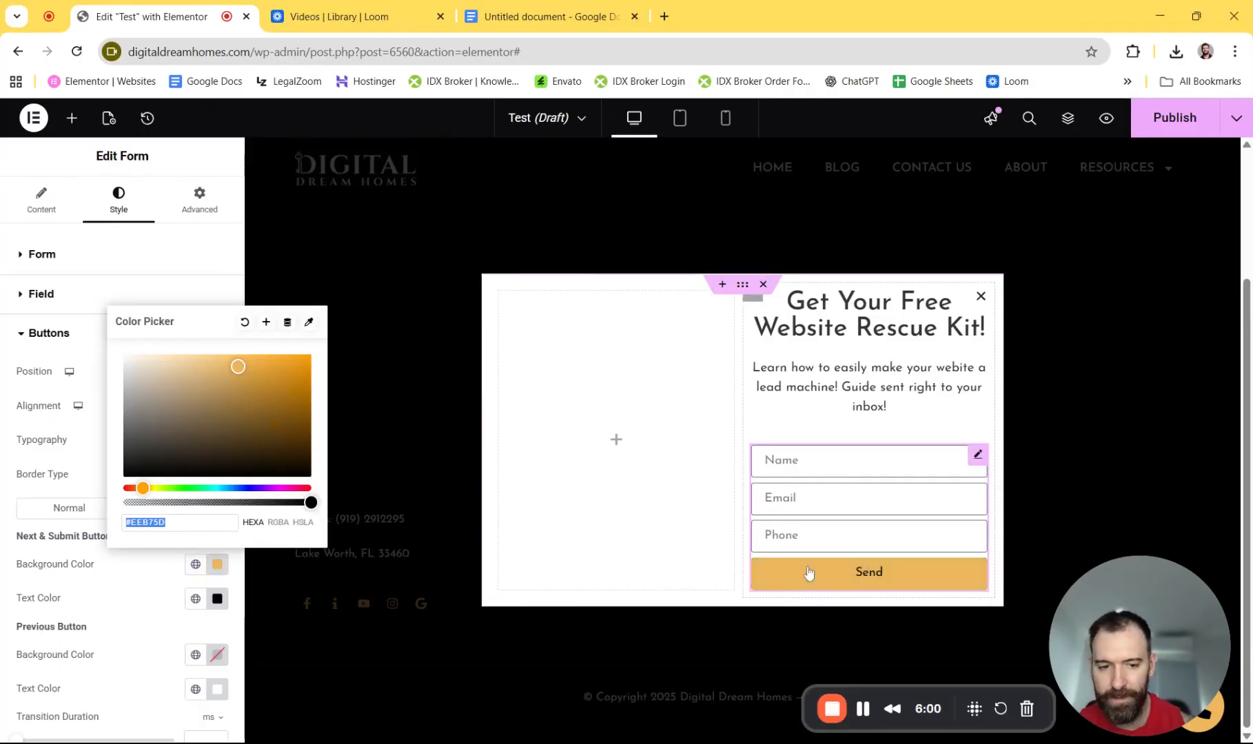
{"action": "left_click", "coordinate": [1, 513]}
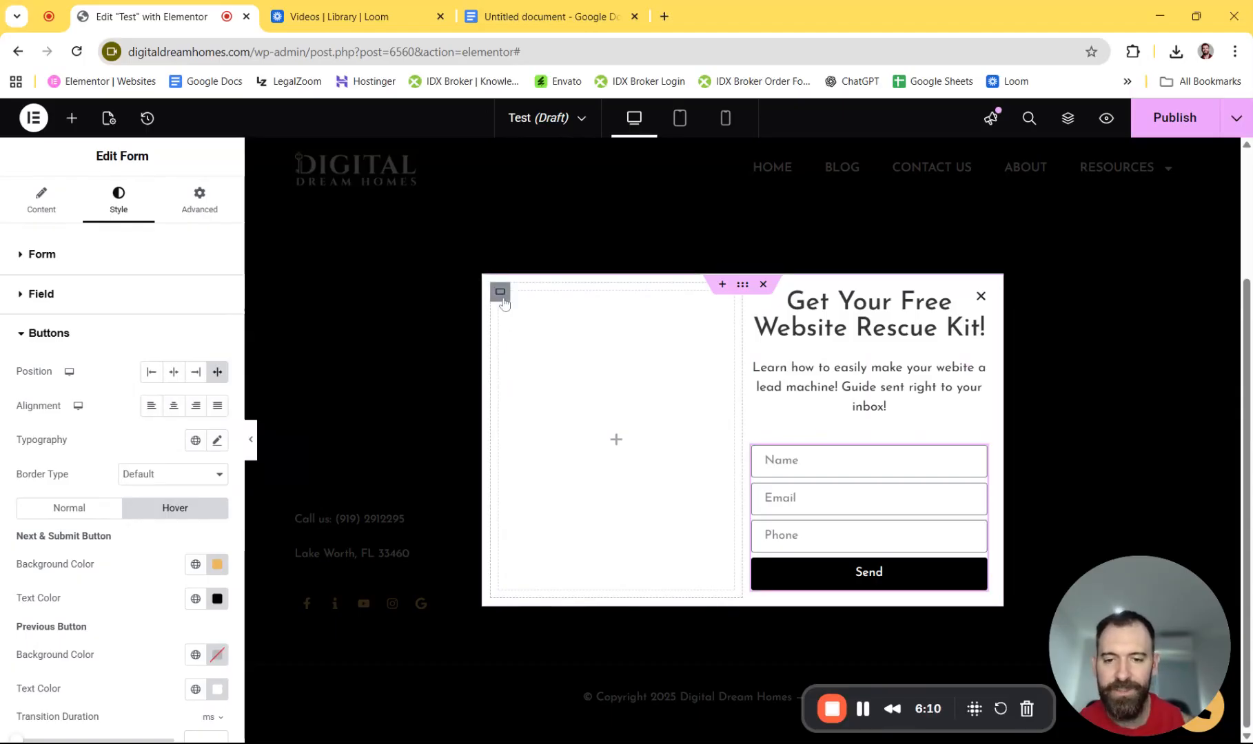
- Add then delete an Image widget in the left column, and select that empty column's container
{"action": "left_click", "coordinate": [614, 443]}
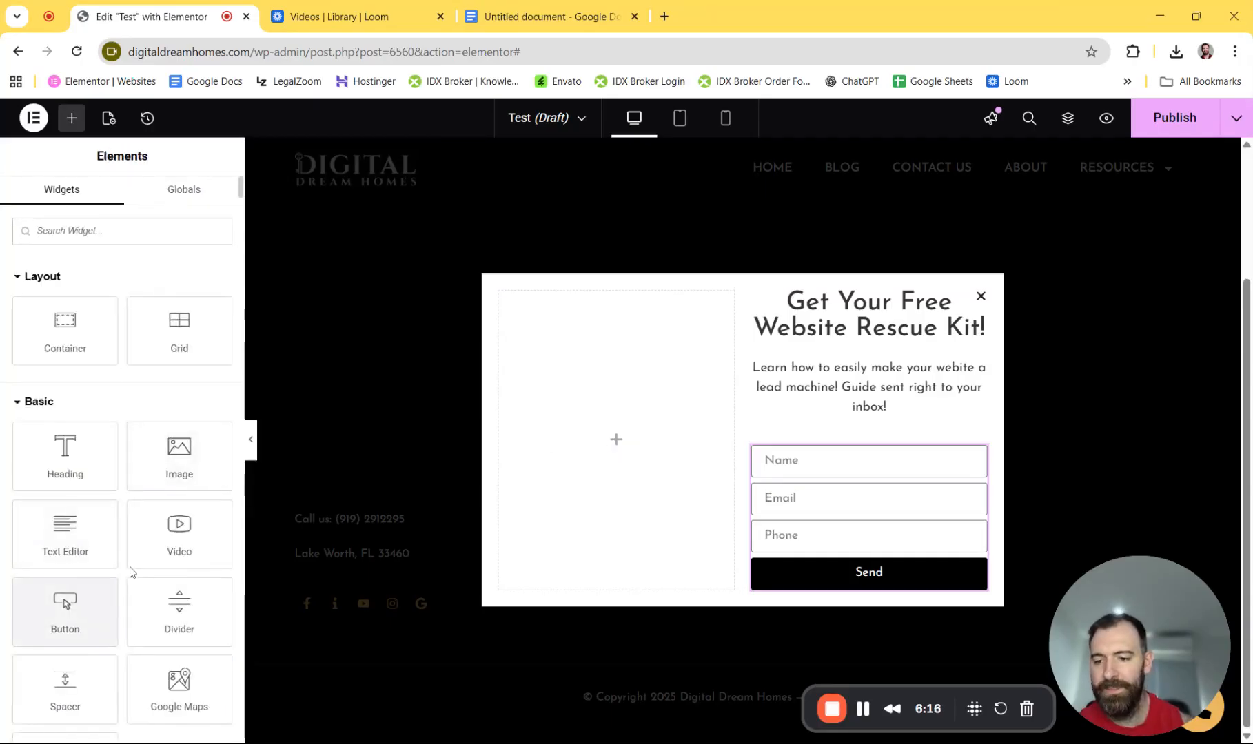
{"action": "left_click_drag", "start_coordinate": [182, 463], "coordinate": [615, 447]}
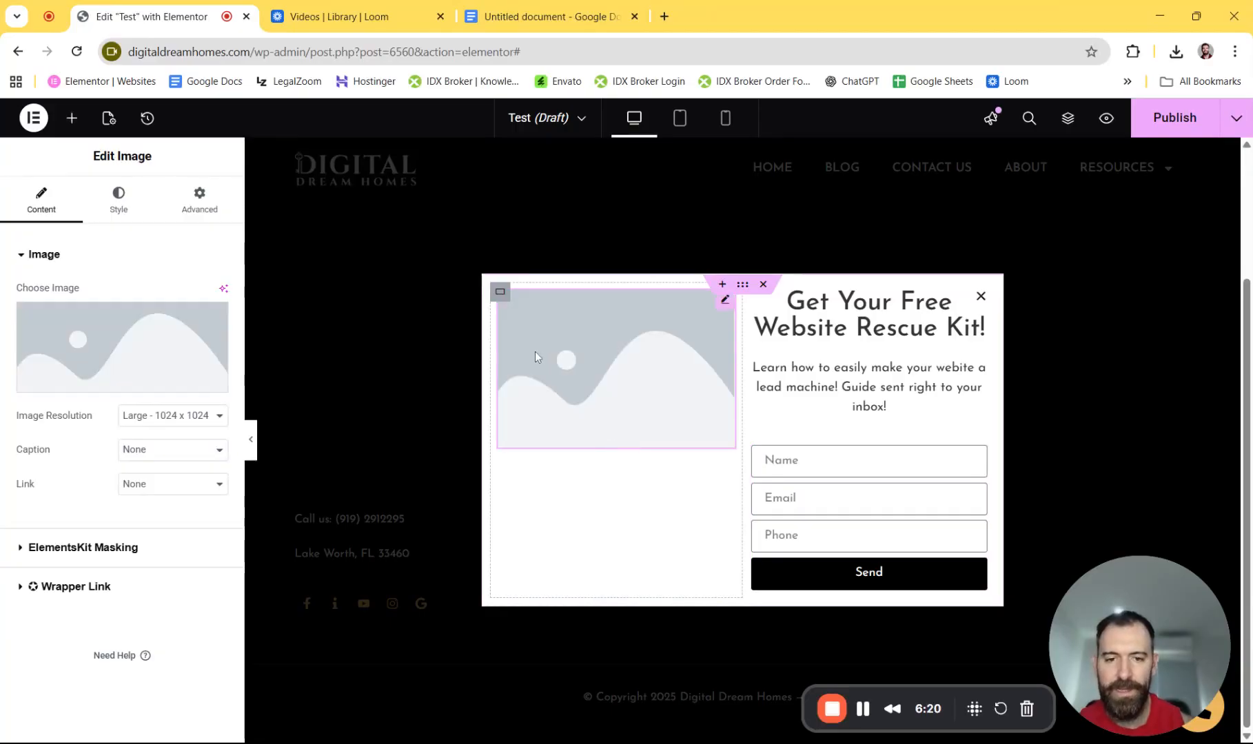
{"action": "right_click", "coordinate": [725, 300]}
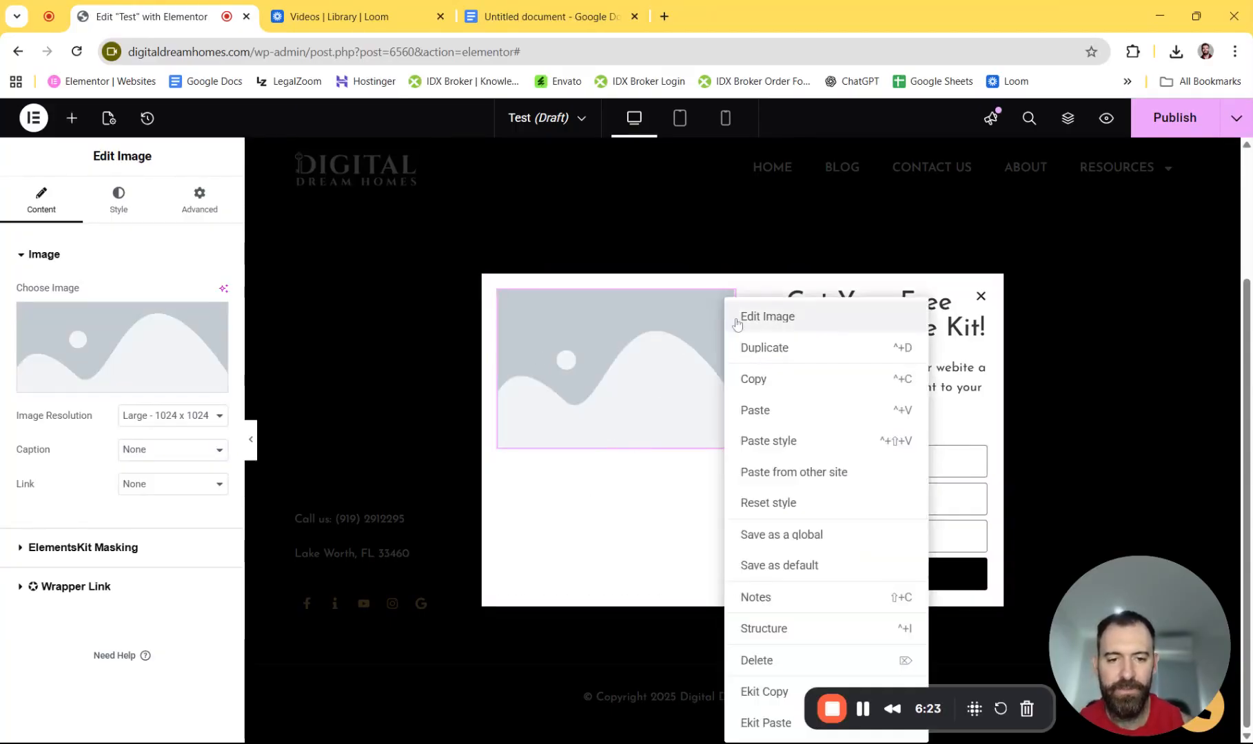
{"action": "left_click", "coordinate": [781, 660]}
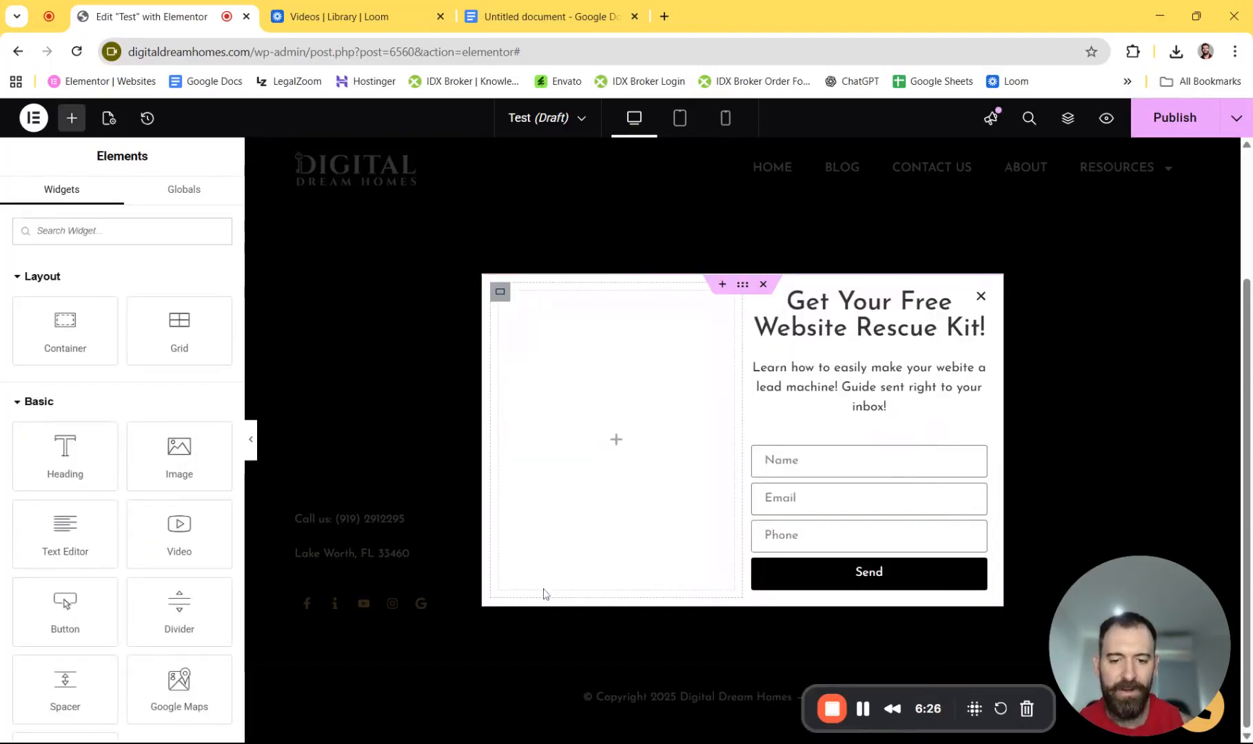
{"action": "left_click", "coordinate": [499, 291]}
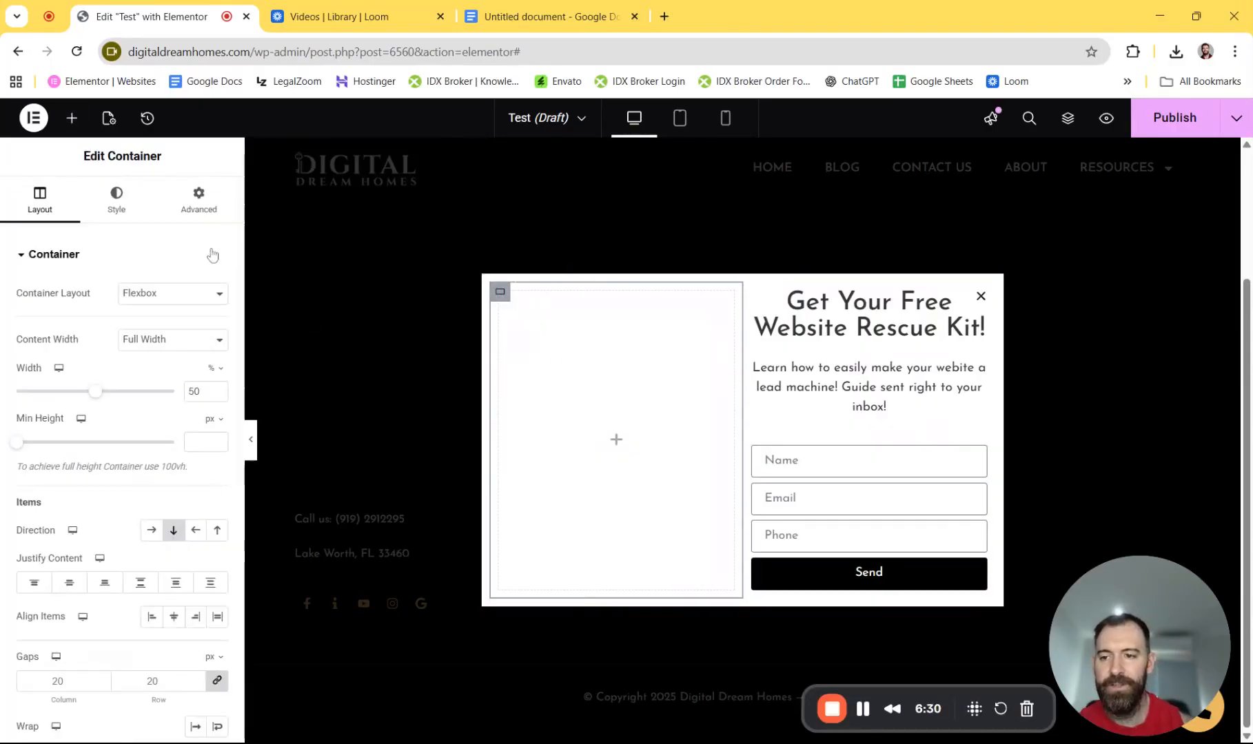
- Give the popup's left column a Classic background using the Website Rescue Kit book cover image
{"action": "left_click", "coordinate": [116, 198]}
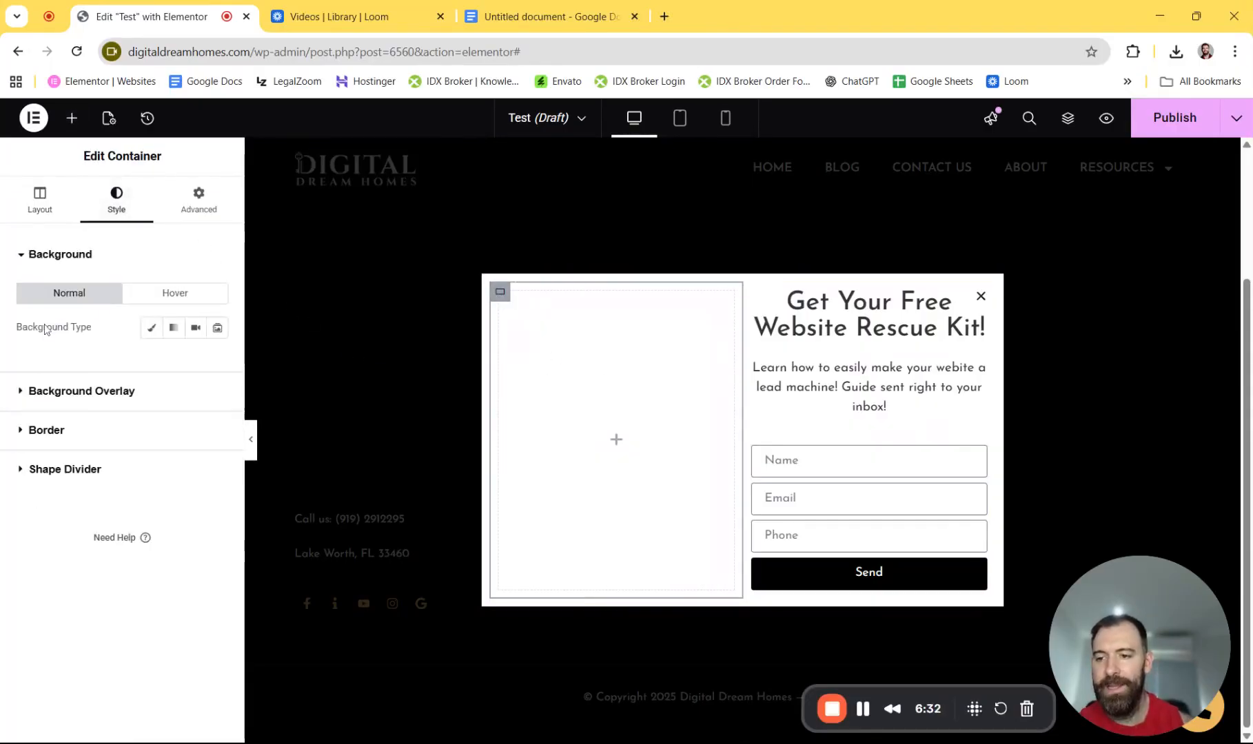
{"action": "left_click", "coordinate": [153, 330]}
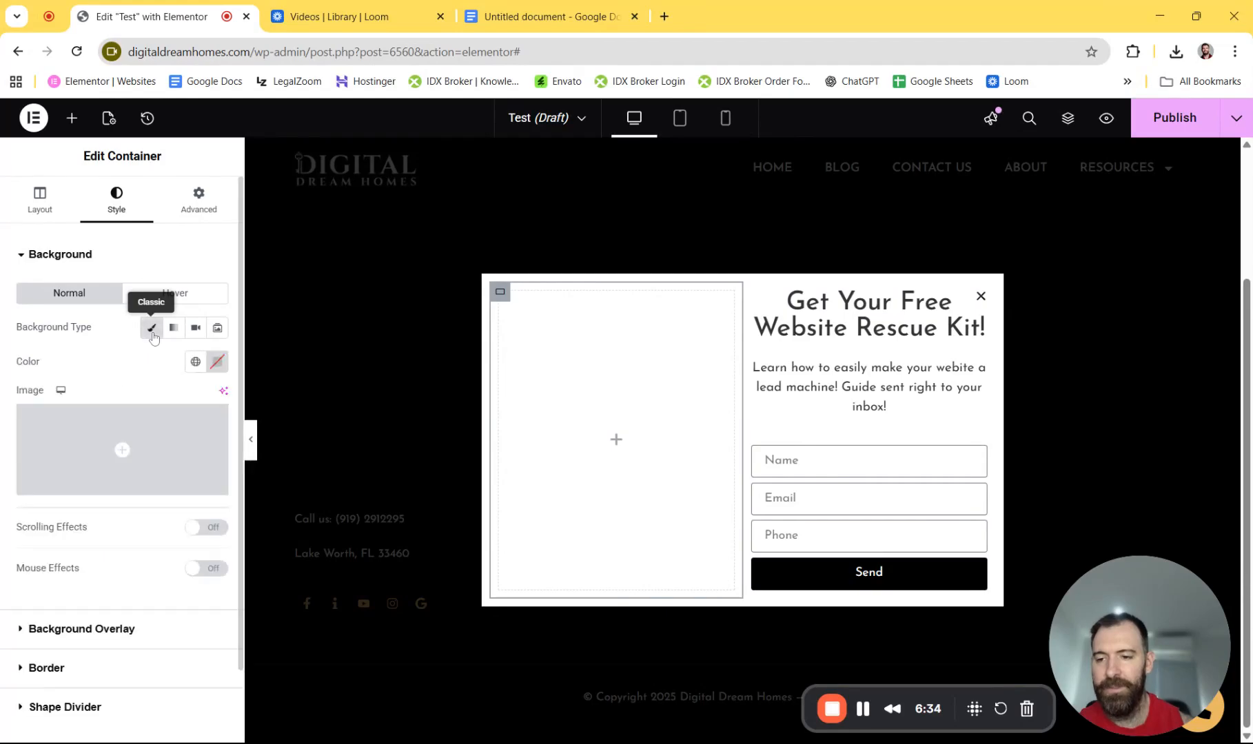
{"action": "left_click", "coordinate": [86, 432]}
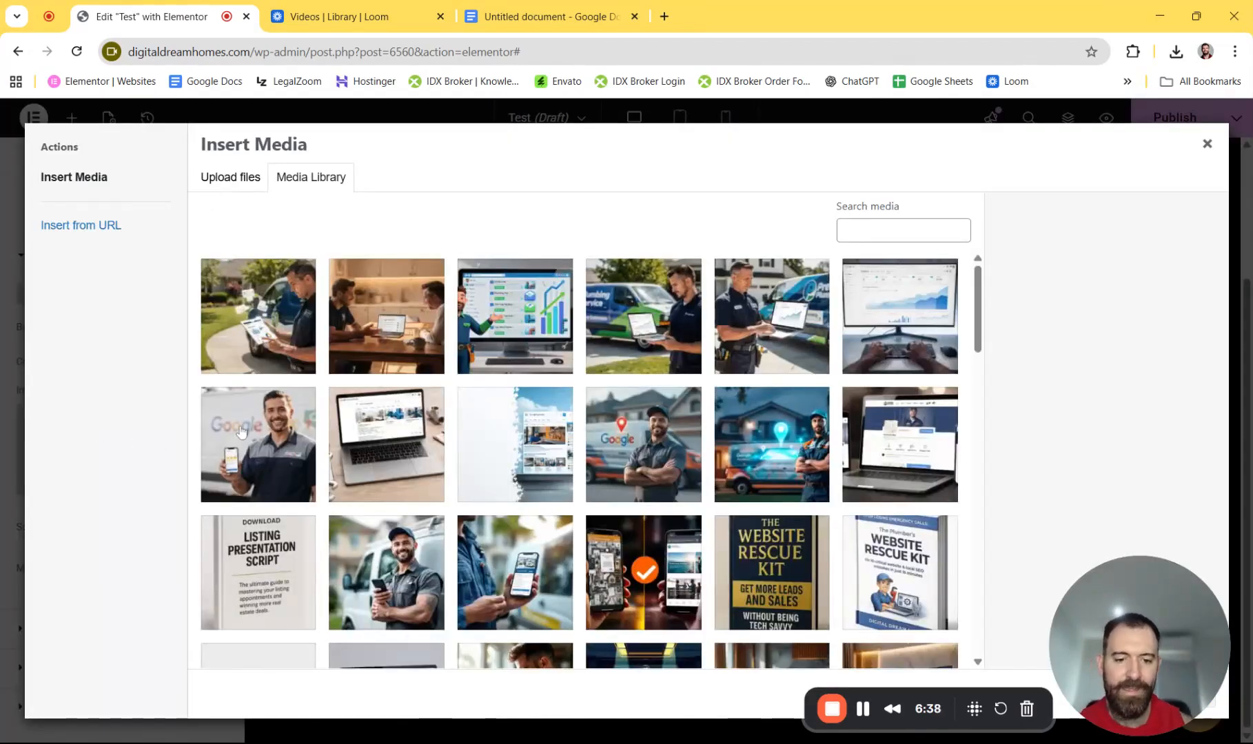
{"action": "left_click", "coordinate": [761, 576]}
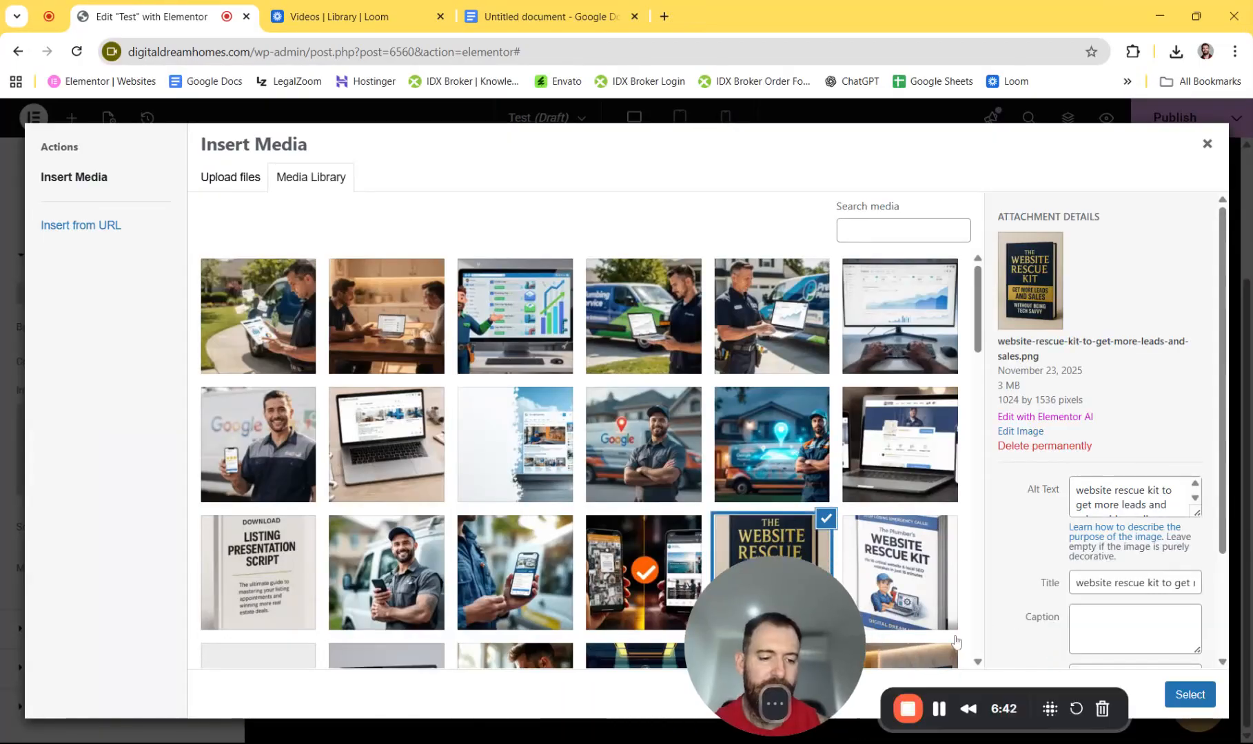
{"action": "left_click", "coordinate": [1188, 694]}
{"action": "left_click_drag", "start_coordinate": [781, 658], "coordinate": [1137, 662]}
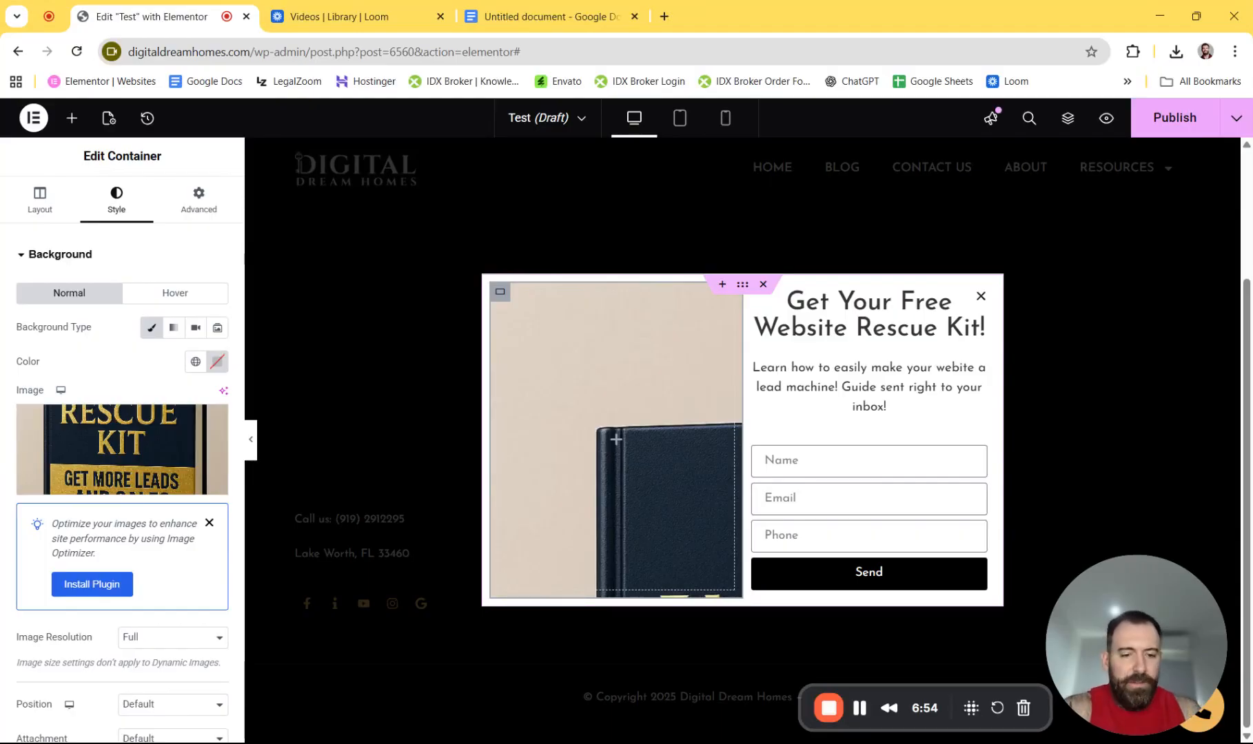
{"action": "left_click", "coordinate": [208, 524]}
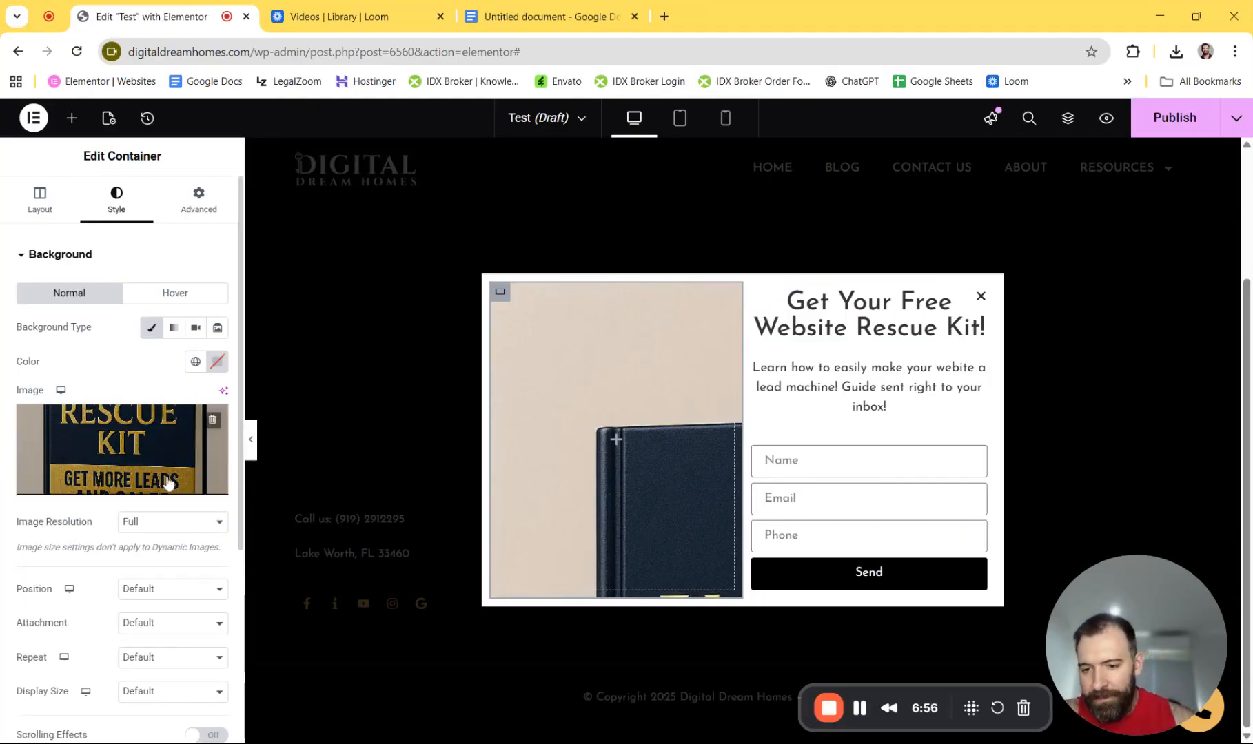
- Set the background position to Center Center and the display size to Cover
{"action": "scroll", "coordinate": [107, 521], "scroll_direction": "down", "scroll_amount": 2}
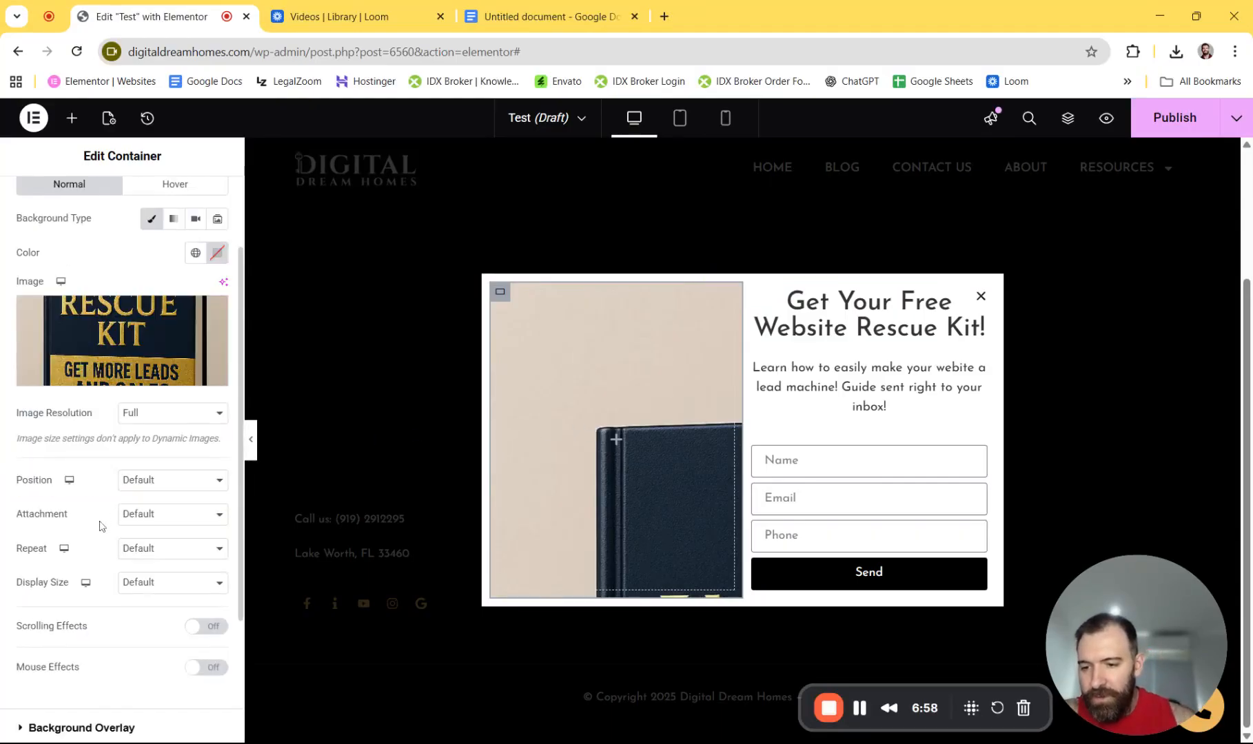
{"action": "left_click", "coordinate": [149, 480]}
{"action": "left_click", "coordinate": [151, 508]}
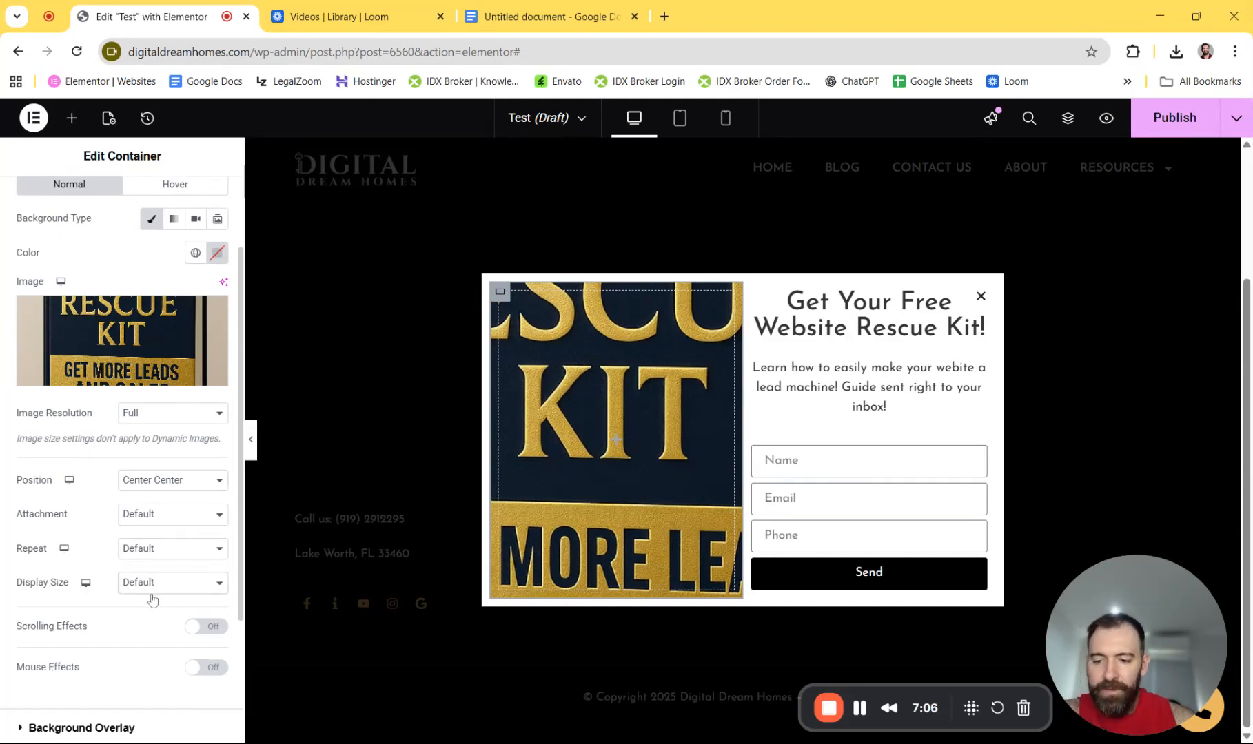
{"action": "left_click", "coordinate": [147, 651]}
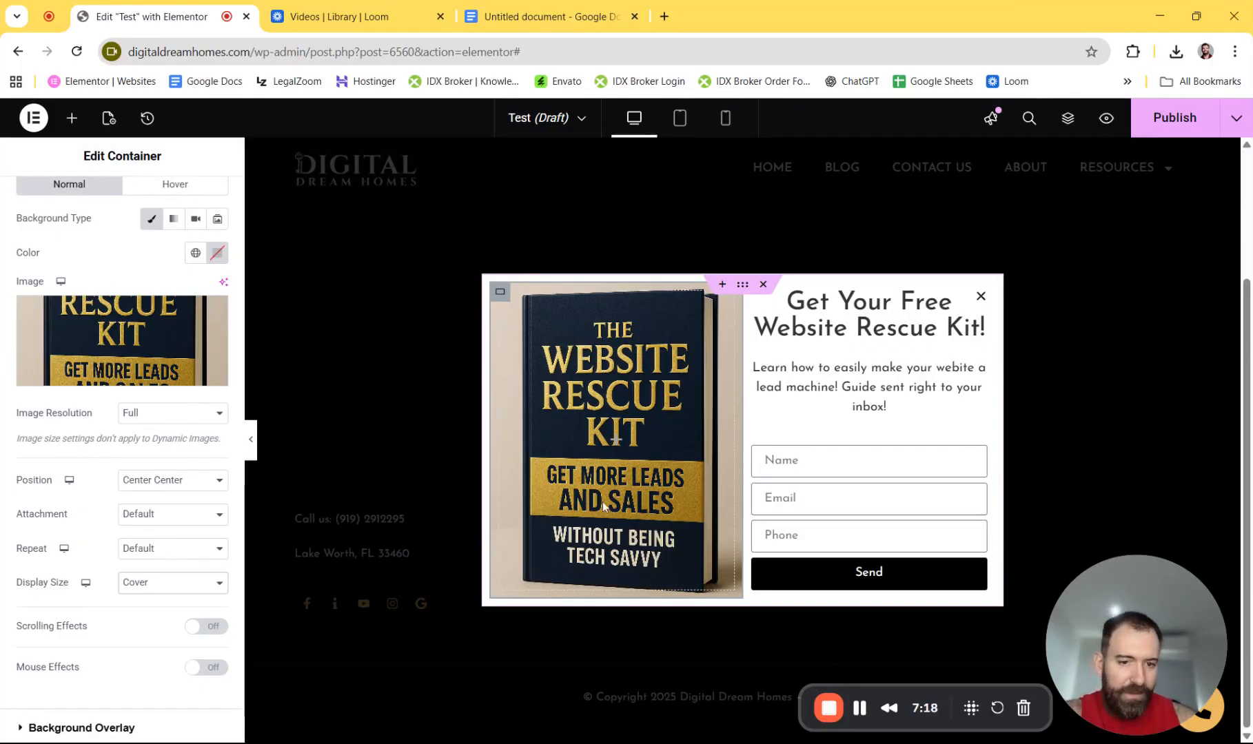
- Exit the Elementor editor to the WordPress admin
{"action": "mouse_move", "coordinate": [978, 463]}
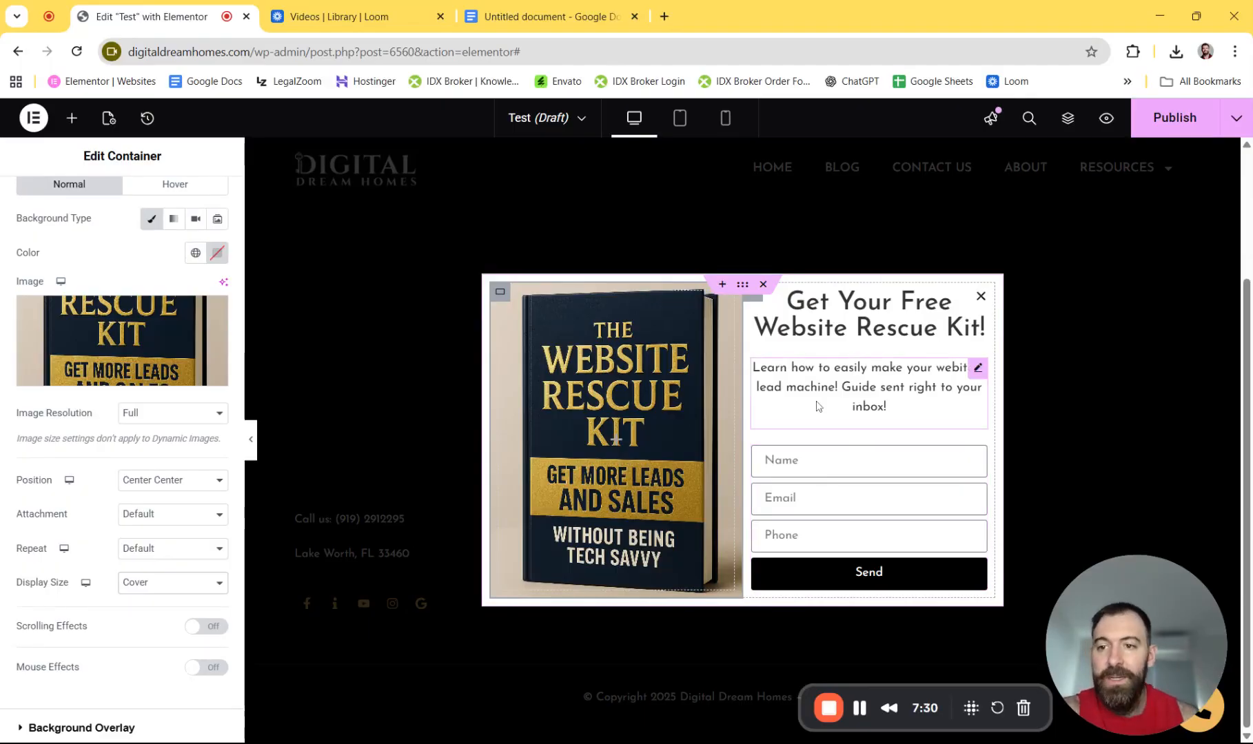
{"action": "left_click", "coordinate": [31, 118]}
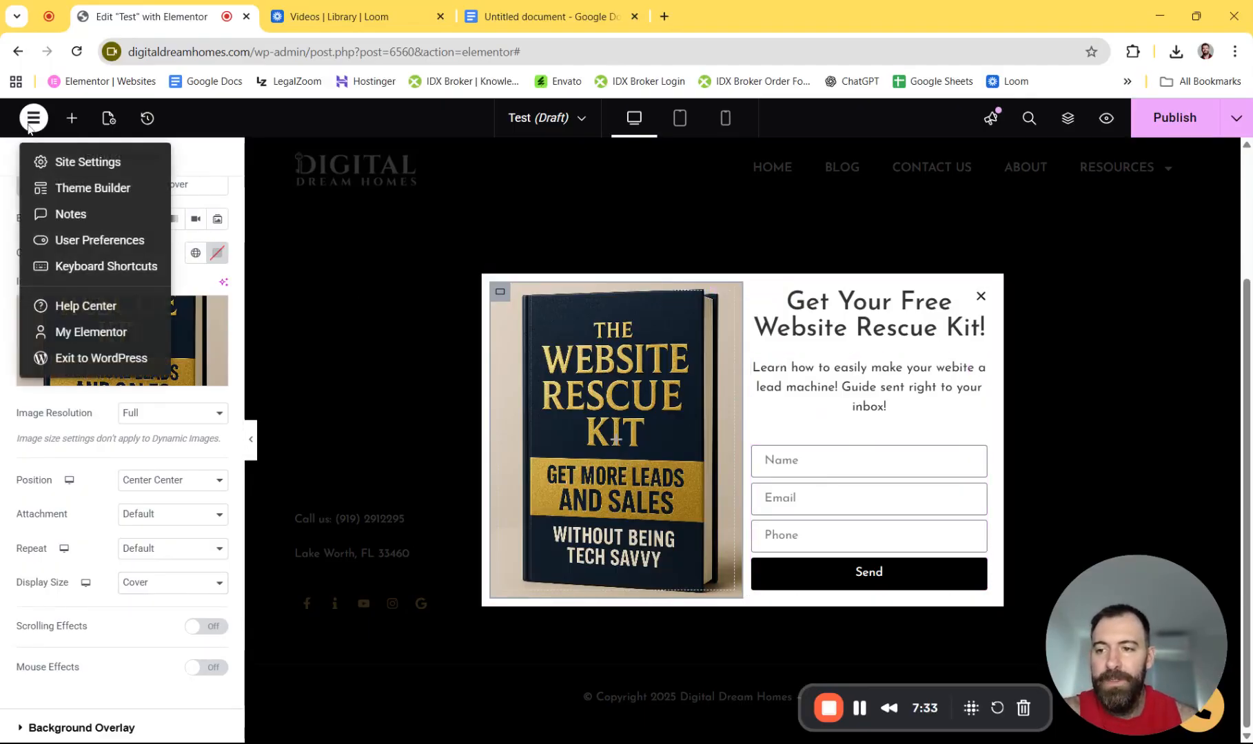
{"action": "left_click", "coordinate": [77, 372]}
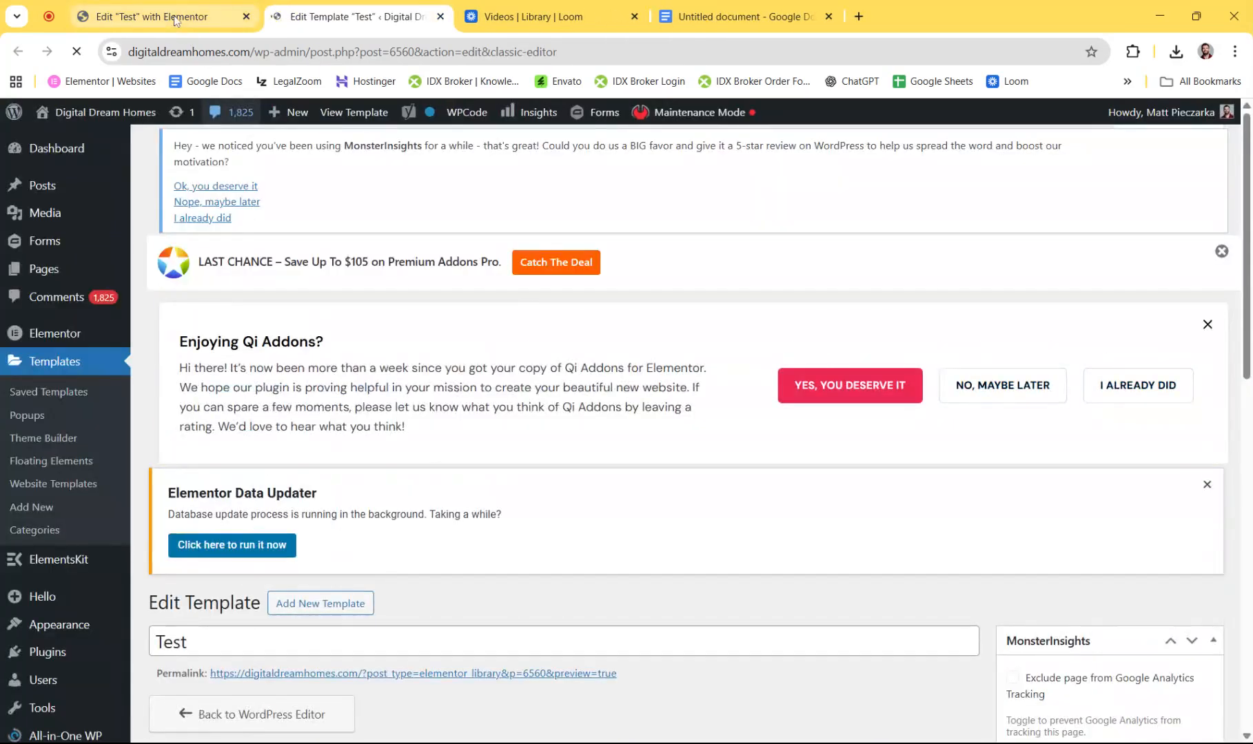
- Upload The-Website-Rescue-Kit.pdf through the Add New Media page
{"action": "left_click", "coordinate": [177, 20]}
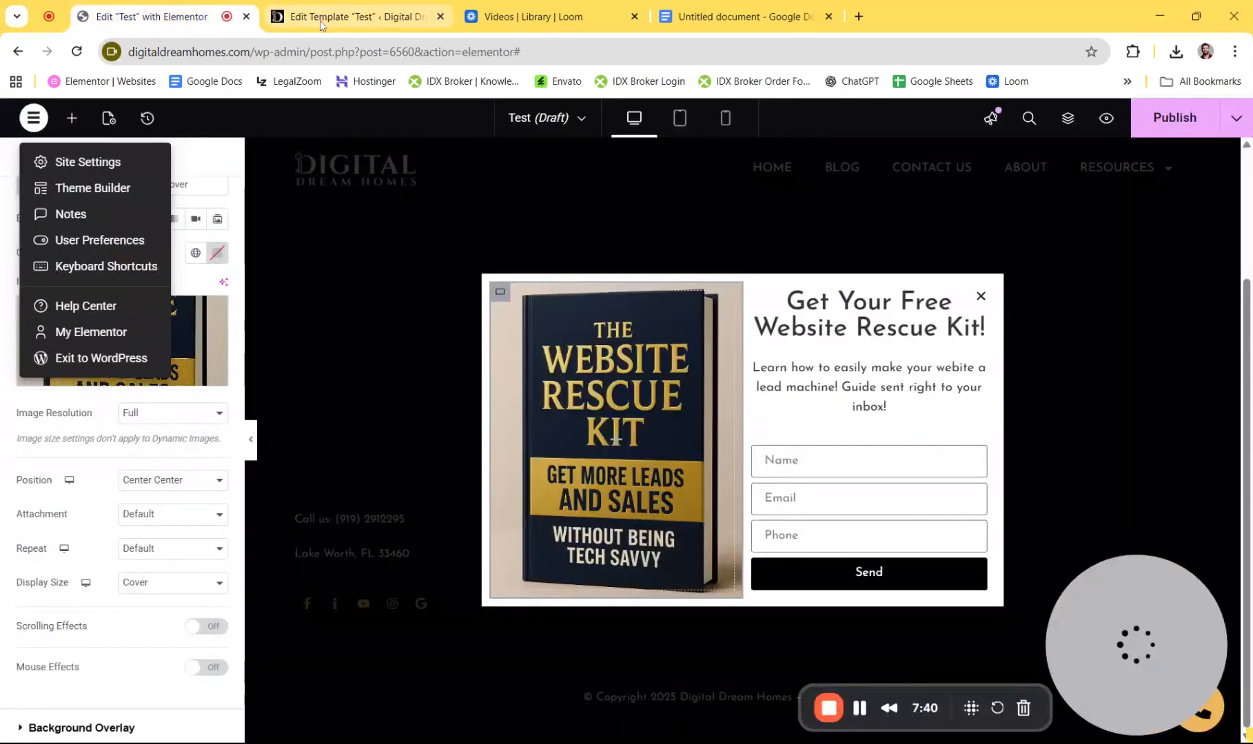
{"action": "left_click", "coordinate": [321, 20]}
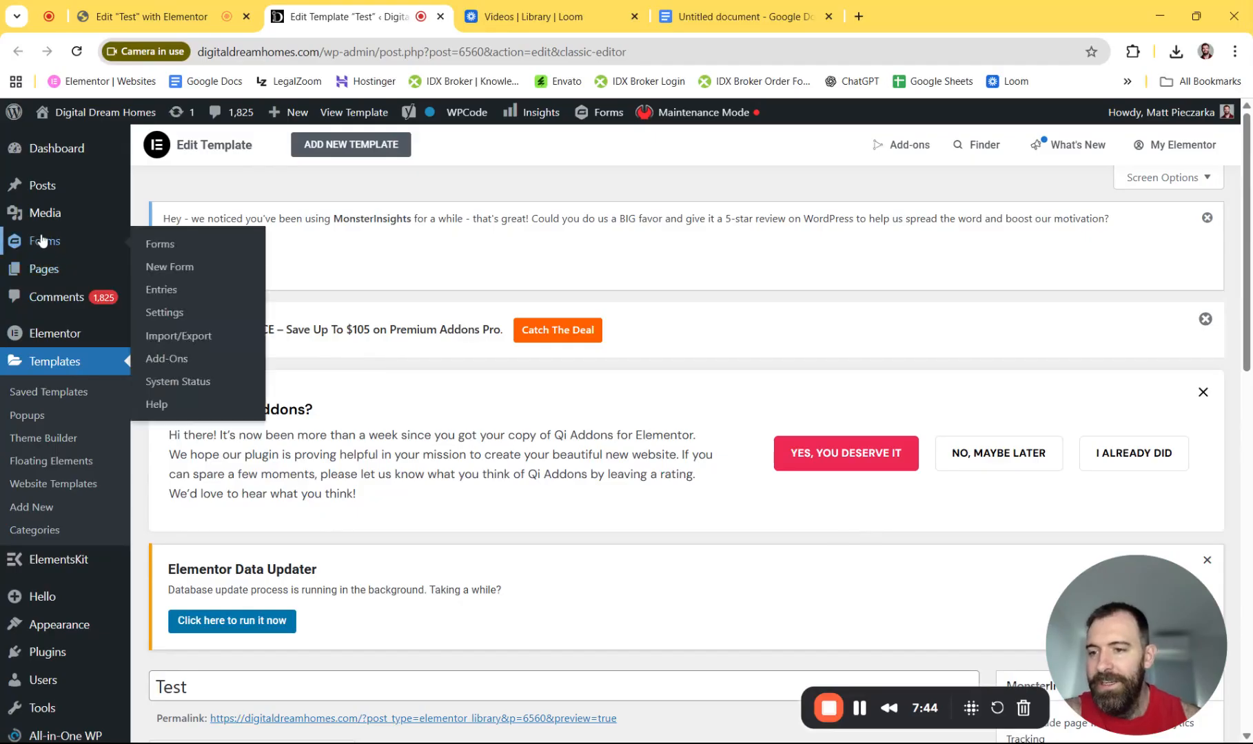
{"action": "mouse_move", "coordinate": [43, 222]}
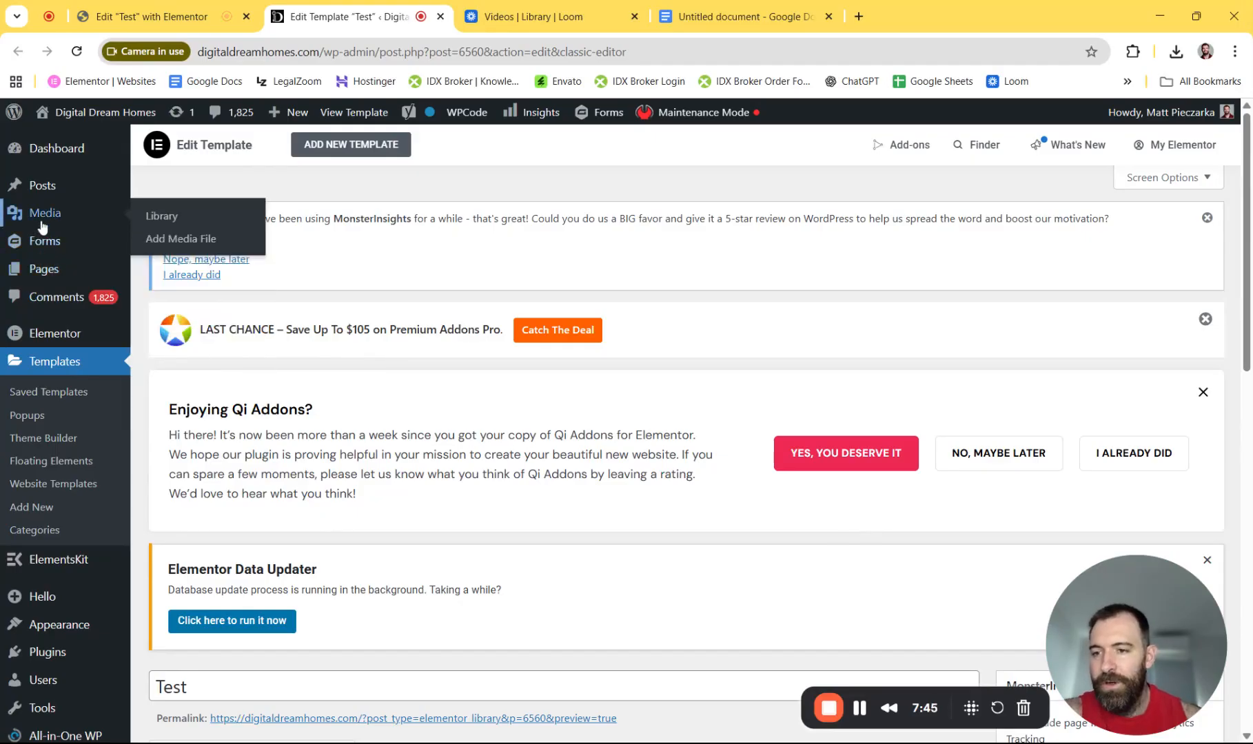
{"action": "left_click", "coordinate": [176, 241]}
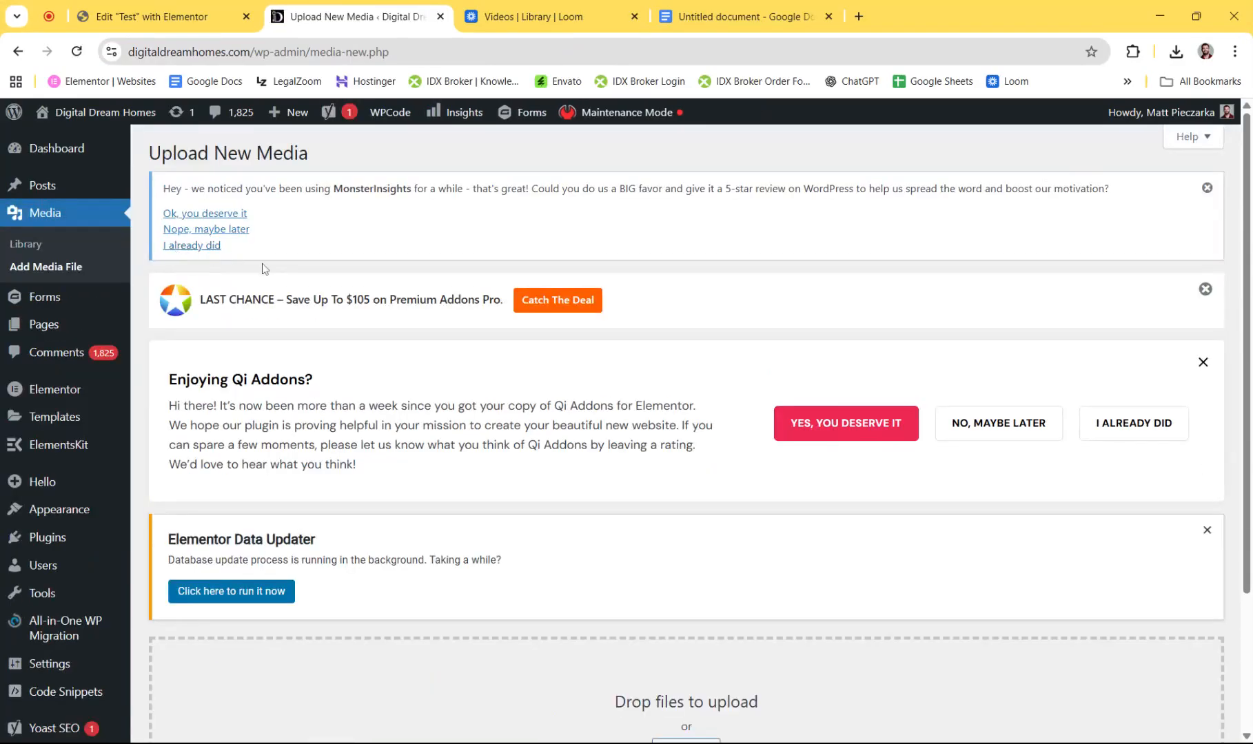
{"action": "scroll", "coordinate": [310, 331], "scroll_direction": "down", "scroll_amount": 3}
{"action": "left_click", "coordinate": [675, 571]}
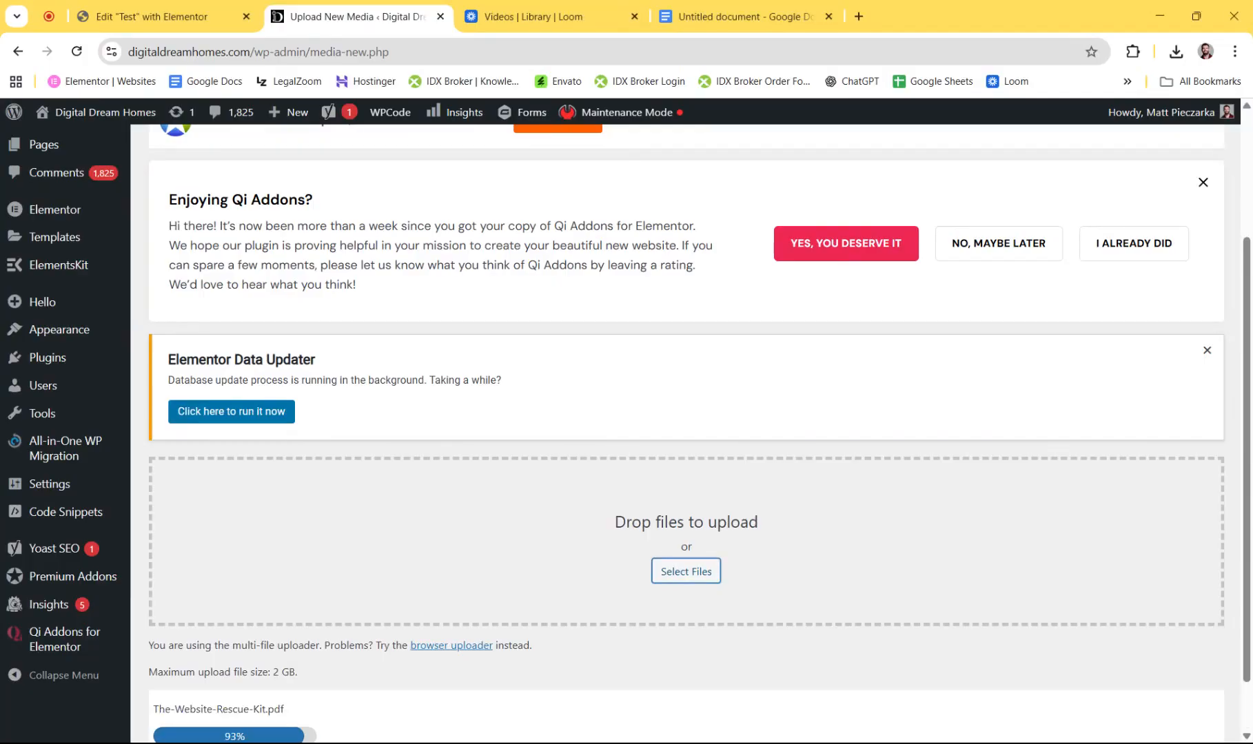
- Copy the uploaded PDF's file URL and return to the Elementor tab
{"action": "scroll", "coordinate": [379, 353], "scroll_direction": "down", "scroll_amount": 1}
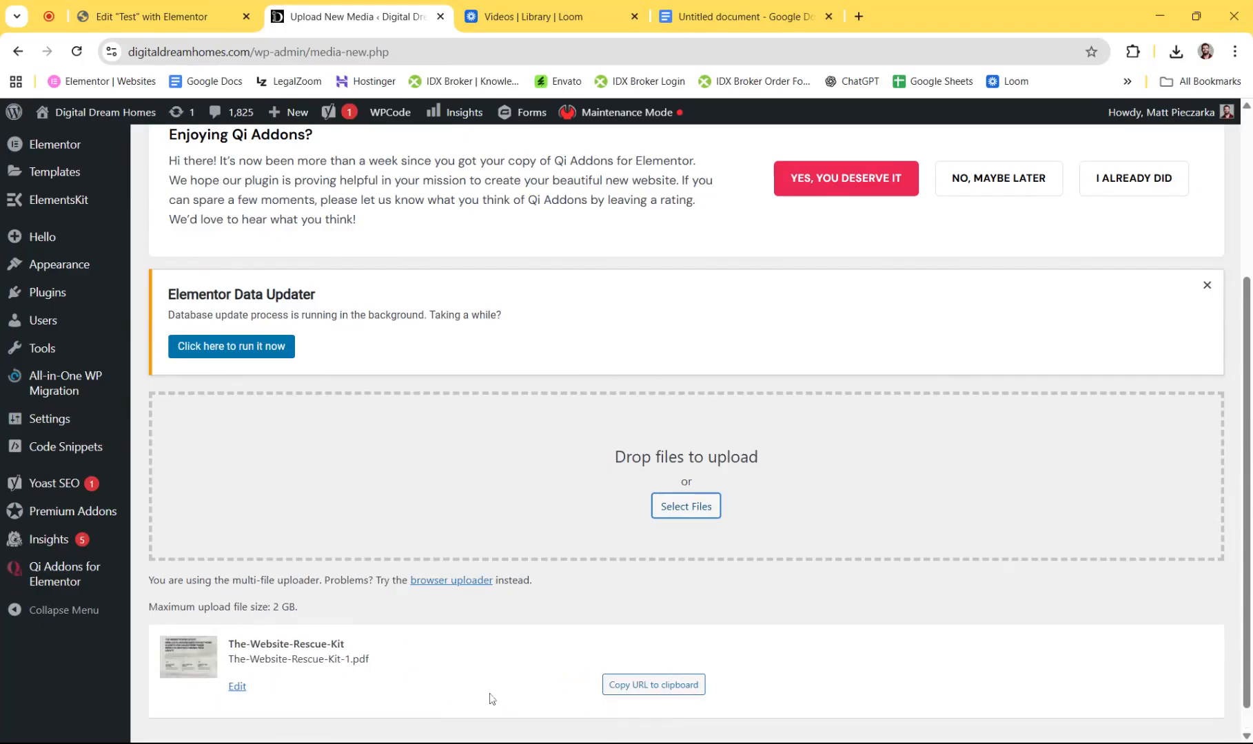
{"action": "left_click", "coordinate": [653, 684]}
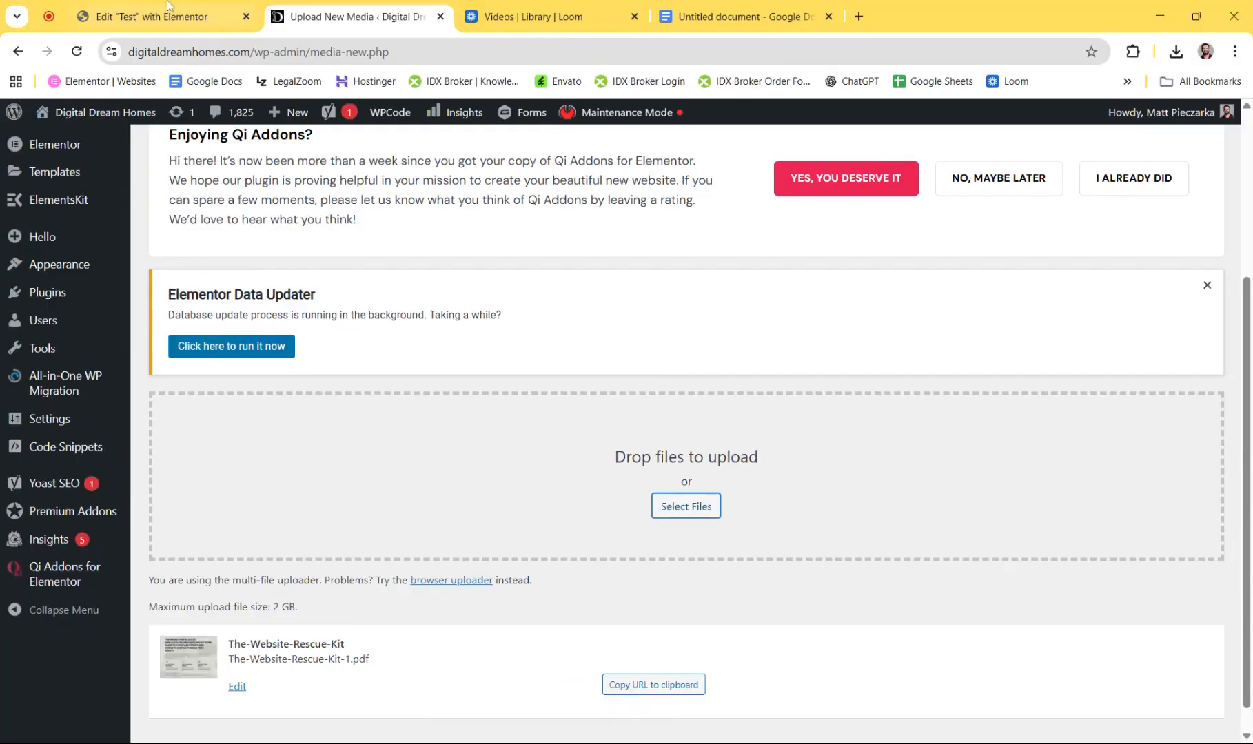
{"action": "left_click", "coordinate": [152, 15]}
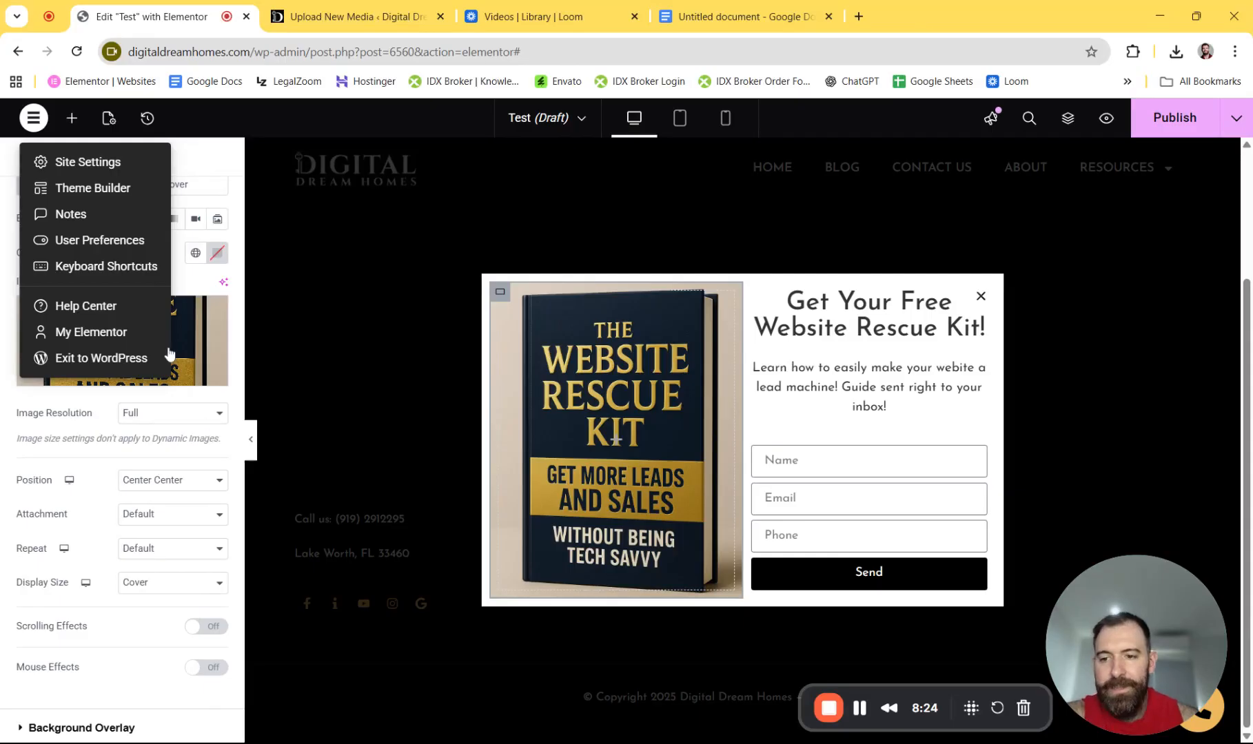
- Add Email 2 as a third after-submit action alongside Collect Submissions and Email
{"action": "left_click", "coordinate": [217, 162]}
{"action": "scroll", "coordinate": [184, 422], "scroll_direction": "down", "scroll_amount": 3}
{"action": "scroll", "coordinate": [179, 424], "scroll_direction": "down", "scroll_amount": 2}
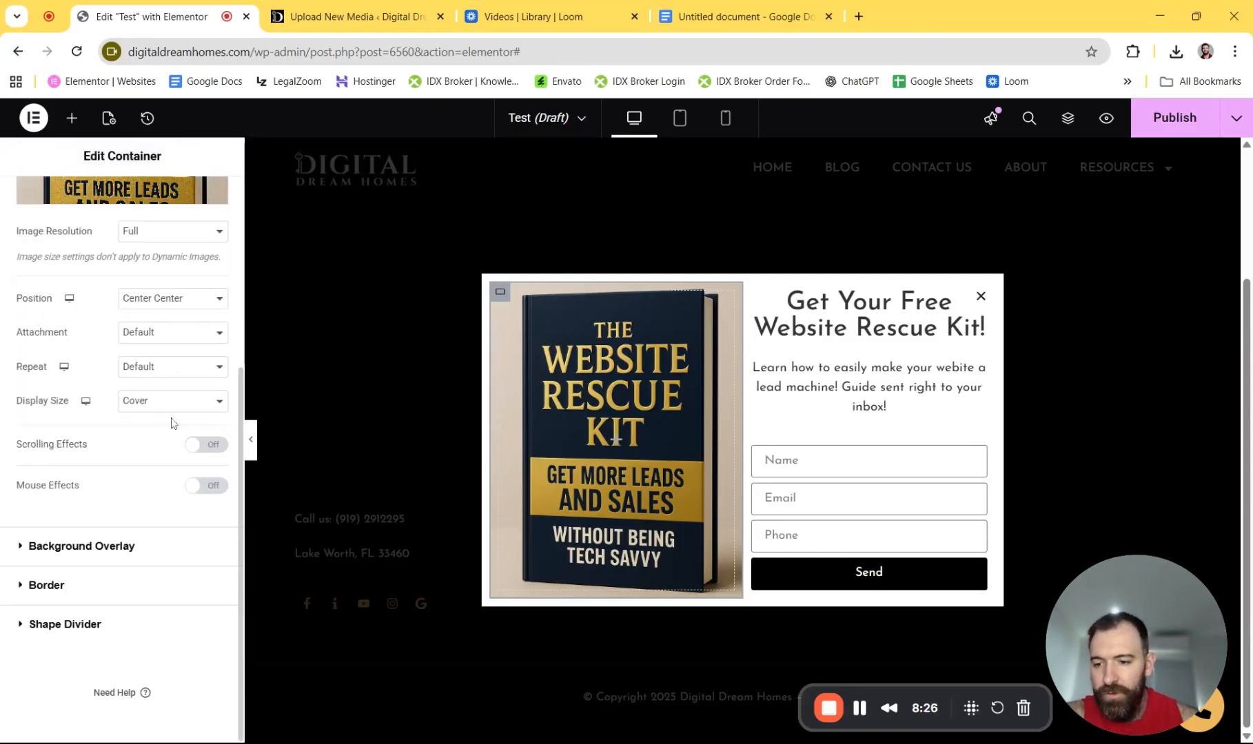
{"action": "scroll", "coordinate": [160, 284], "scroll_direction": "up", "scroll_amount": 8}
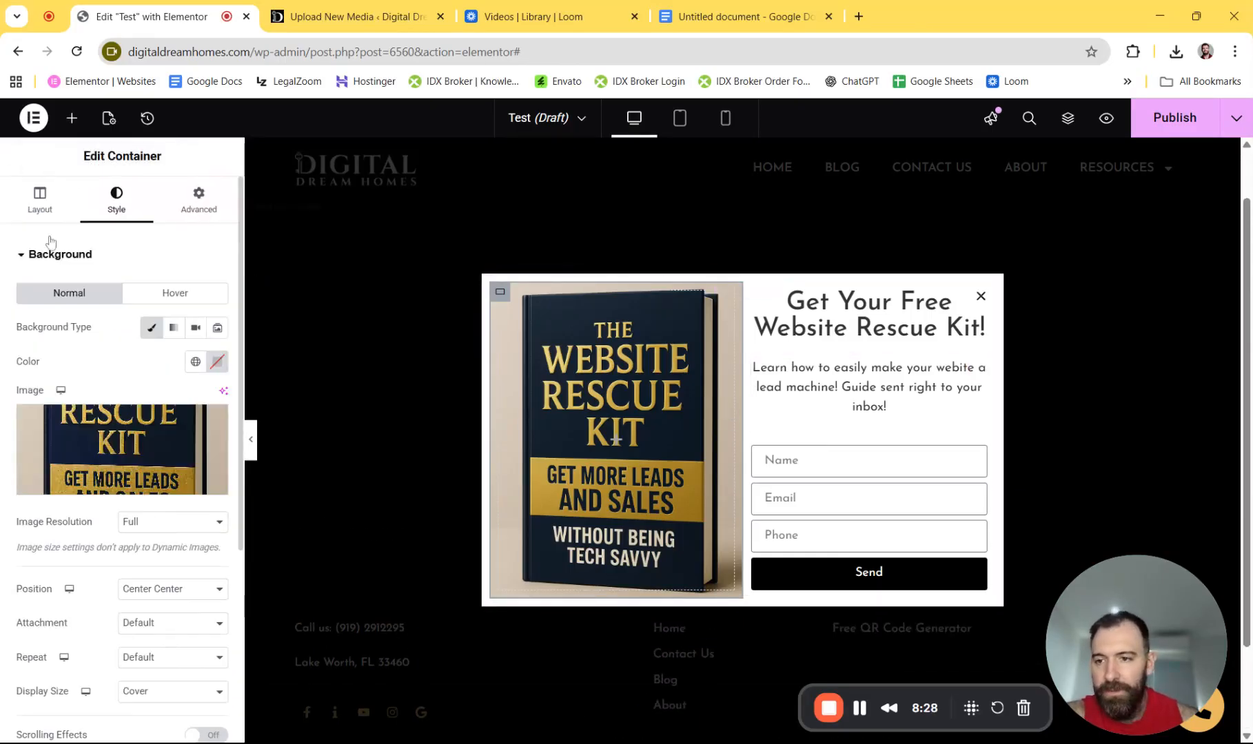
{"action": "left_click", "coordinate": [984, 463]}
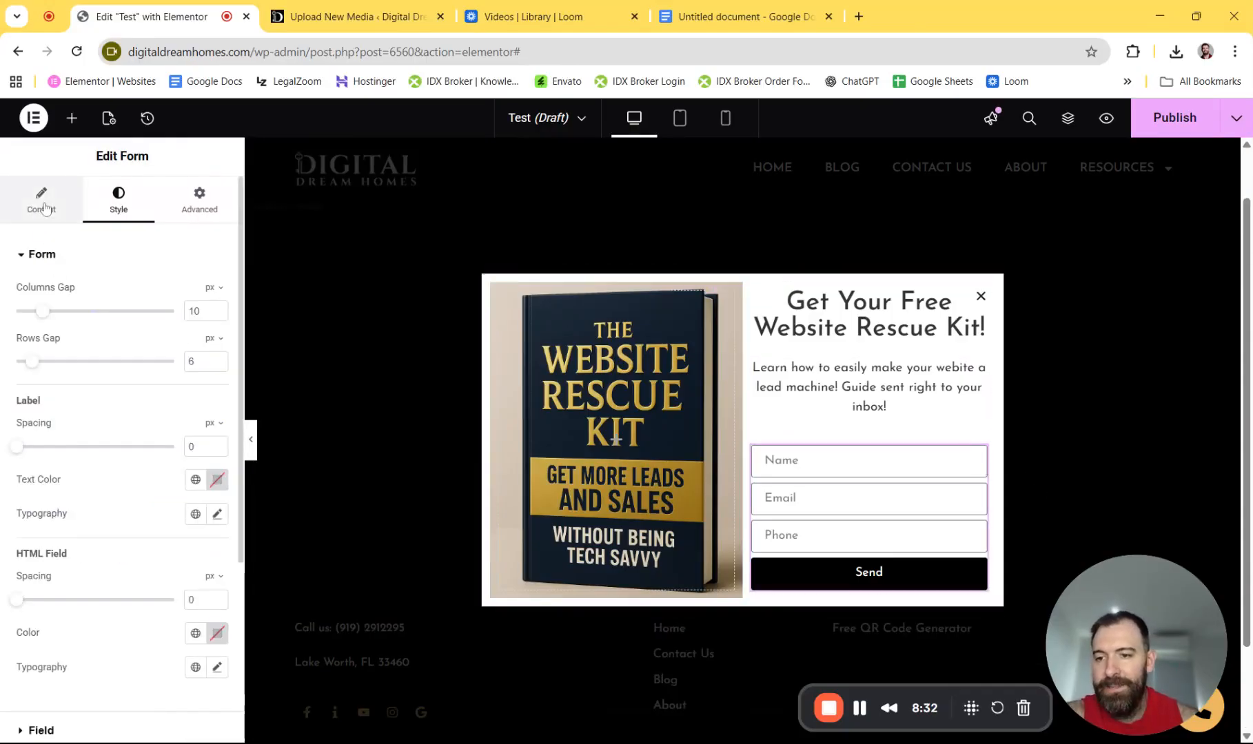
{"action": "left_click", "coordinate": [43, 211]}
{"action": "scroll", "coordinate": [104, 460], "scroll_direction": "down", "scroll_amount": 3}
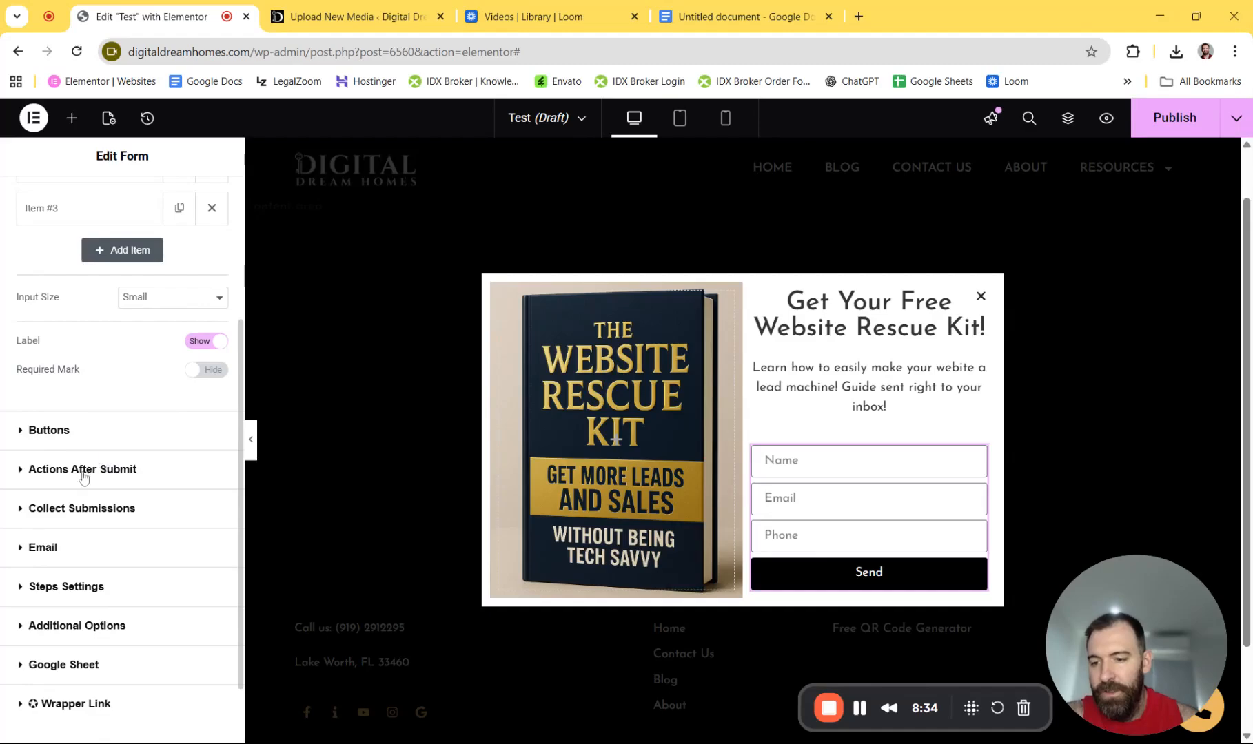
{"action": "left_click", "coordinate": [77, 472]}
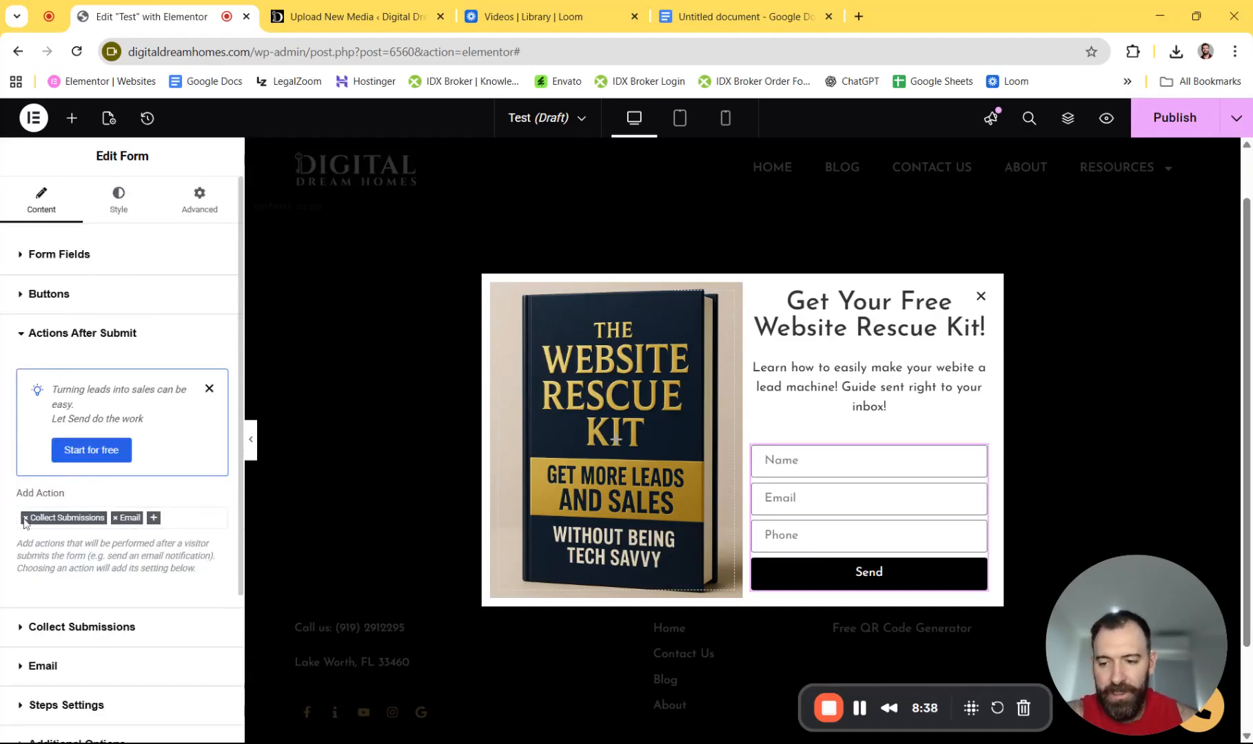
{"action": "left_click", "coordinate": [153, 522]}
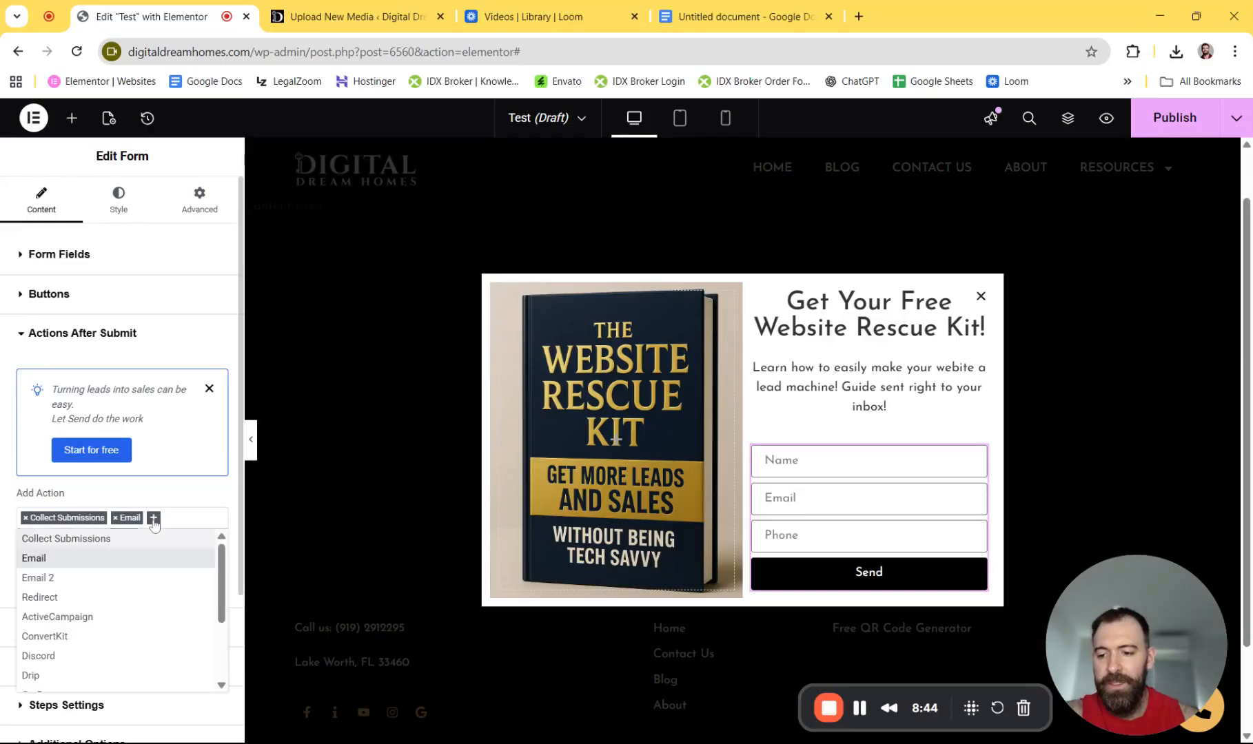
{"action": "left_click", "coordinate": [44, 578]}
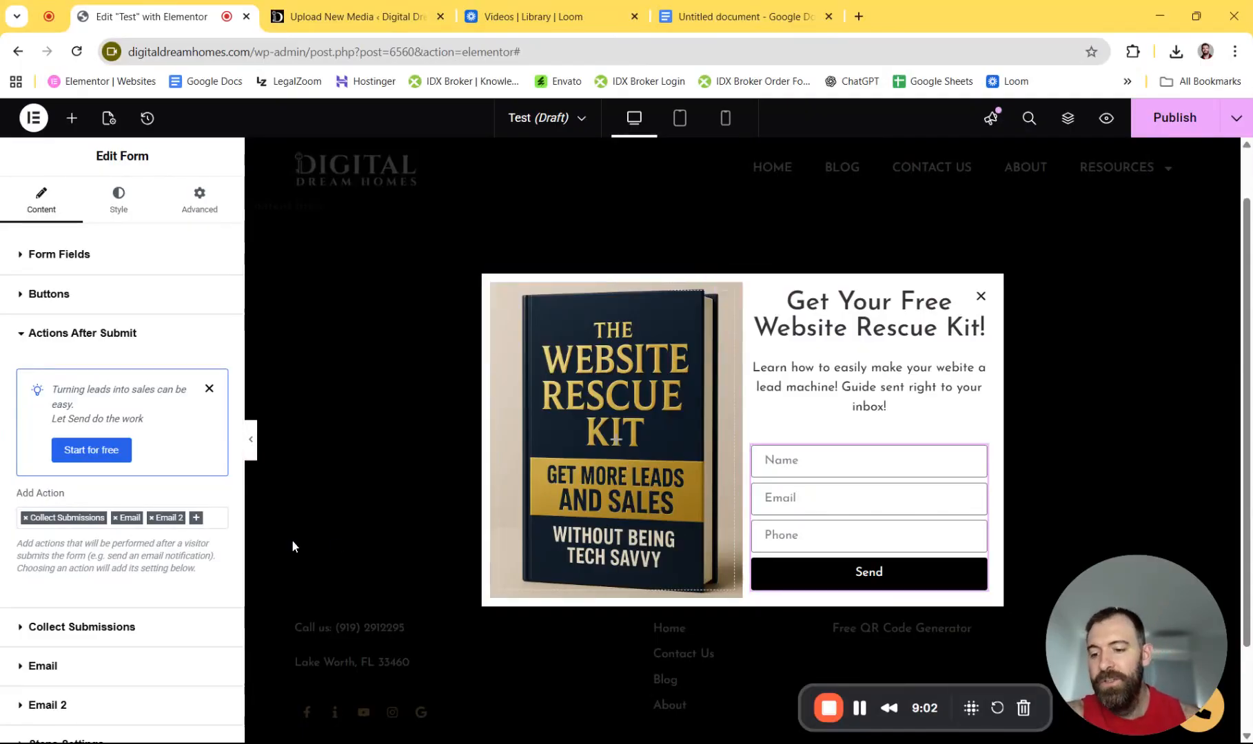
- Change the notification email's subject to 'New Lead from Website Pop Up Kit'
{"action": "scroll", "coordinate": [154, 535], "scroll_direction": "down", "scroll_amount": 2}
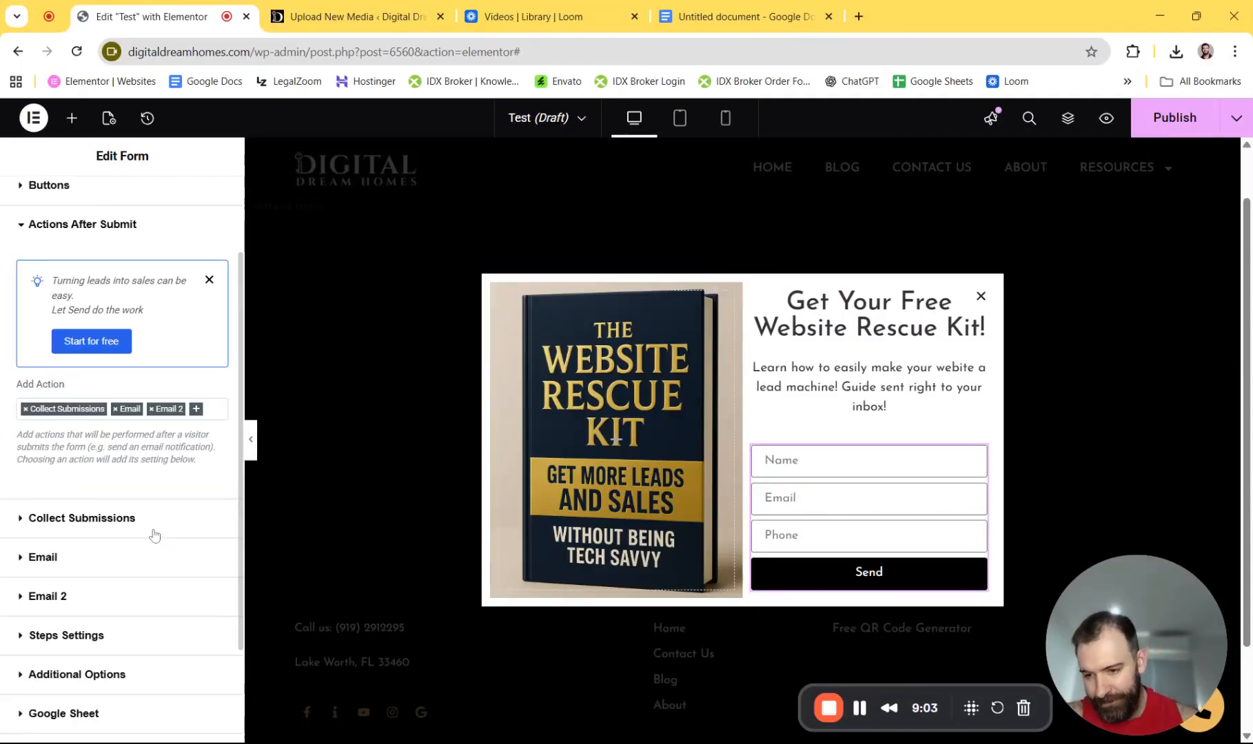
{"action": "left_click", "coordinate": [54, 568]}
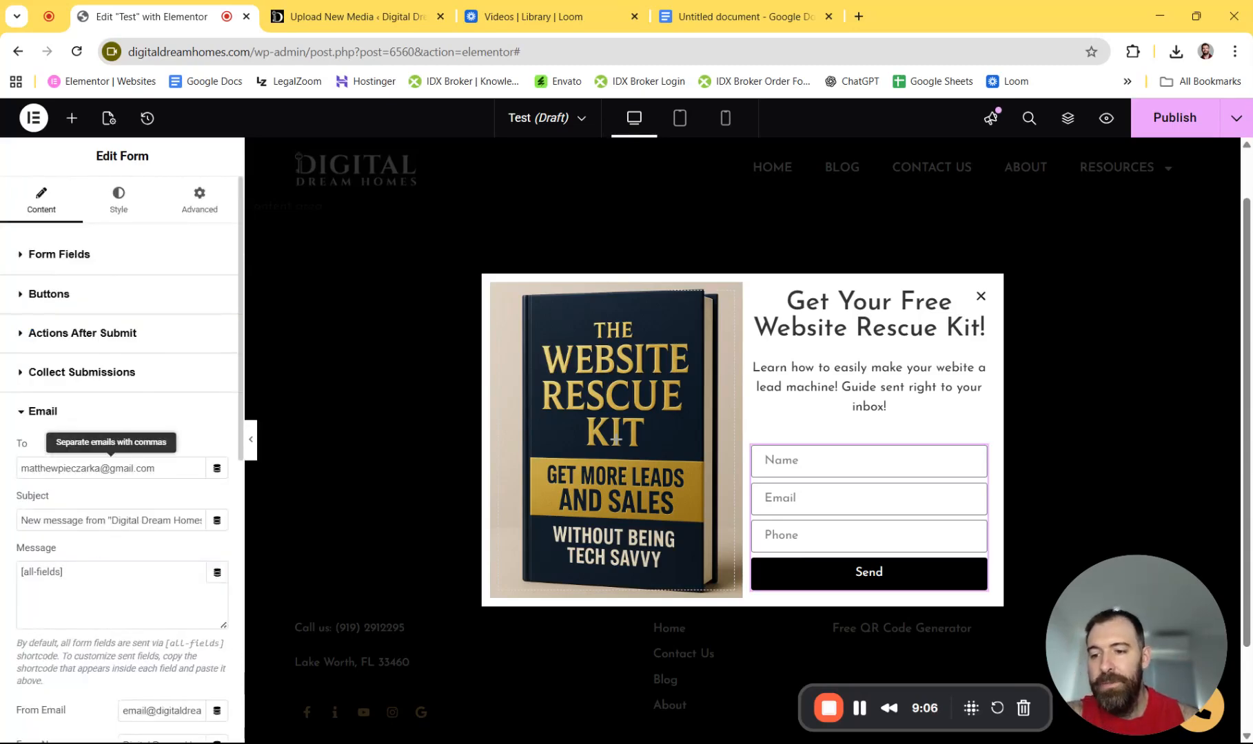
{"action": "left_click_drag", "start_coordinate": [156, 468], "coordinate": [20, 468]}
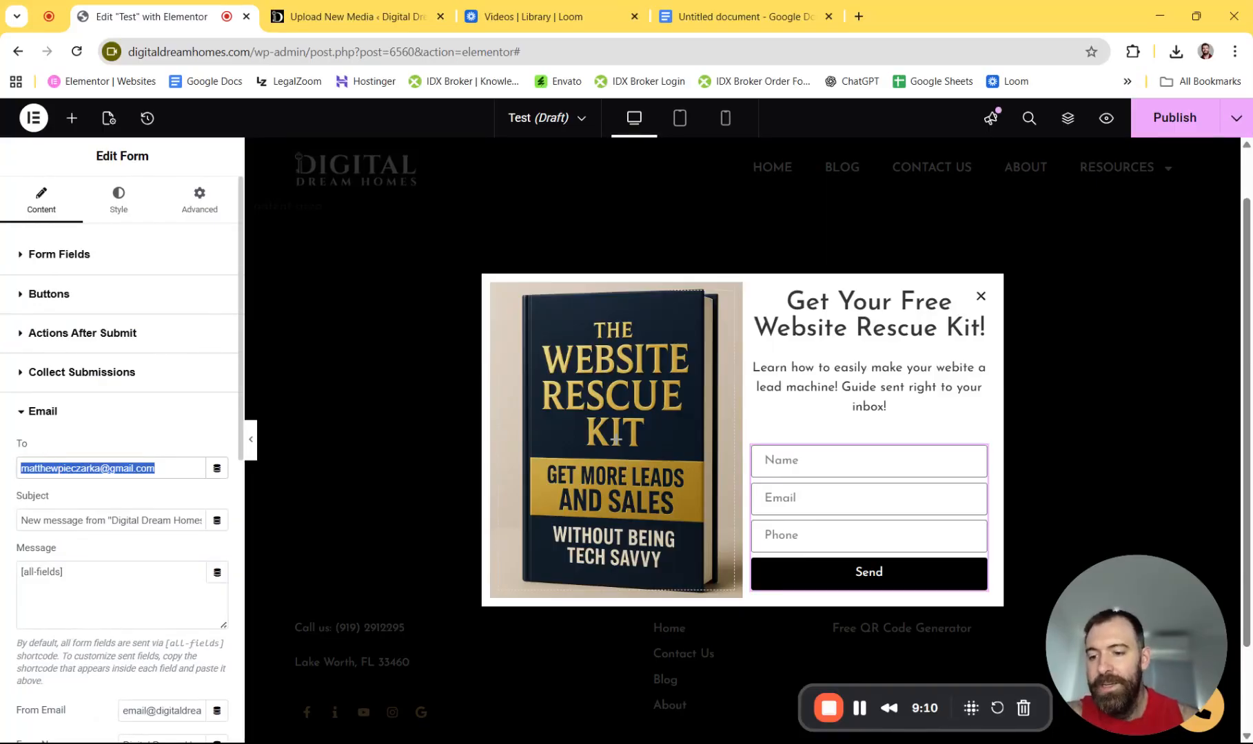
{"action": "triple_click", "coordinate": [128, 520]}
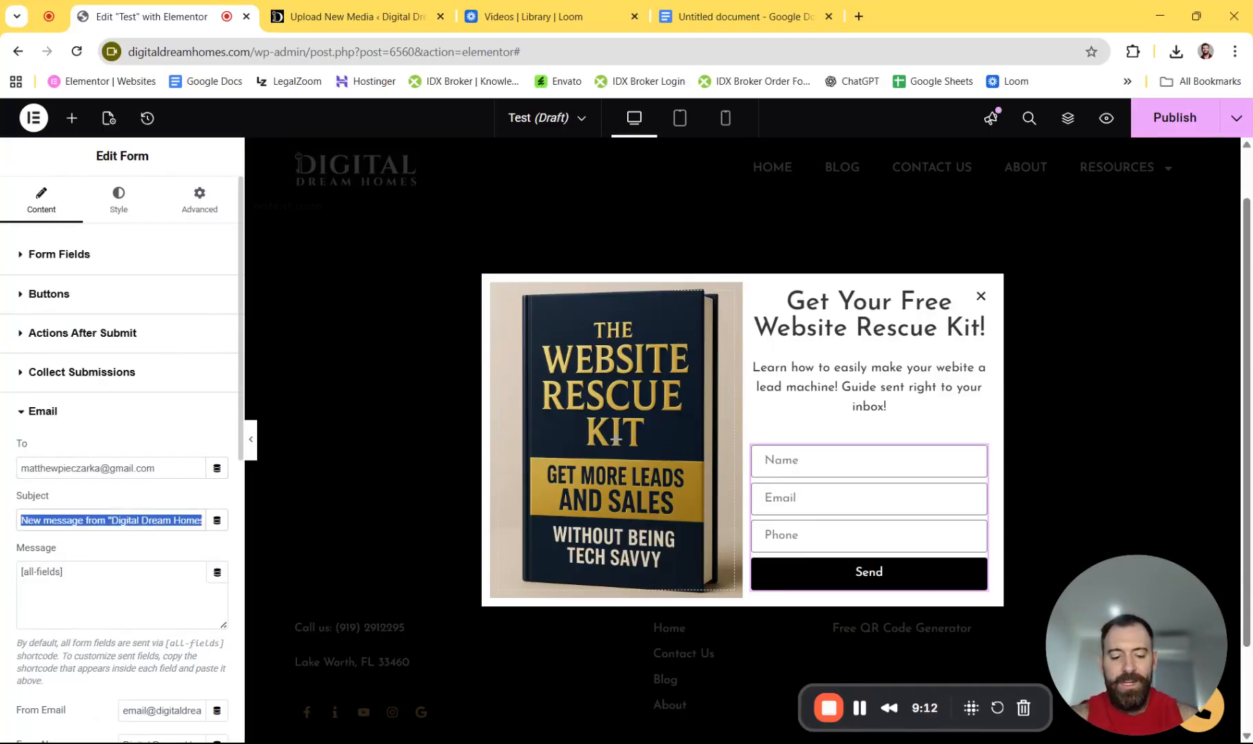
{"action": "type", "text": "New Lead from Website"}
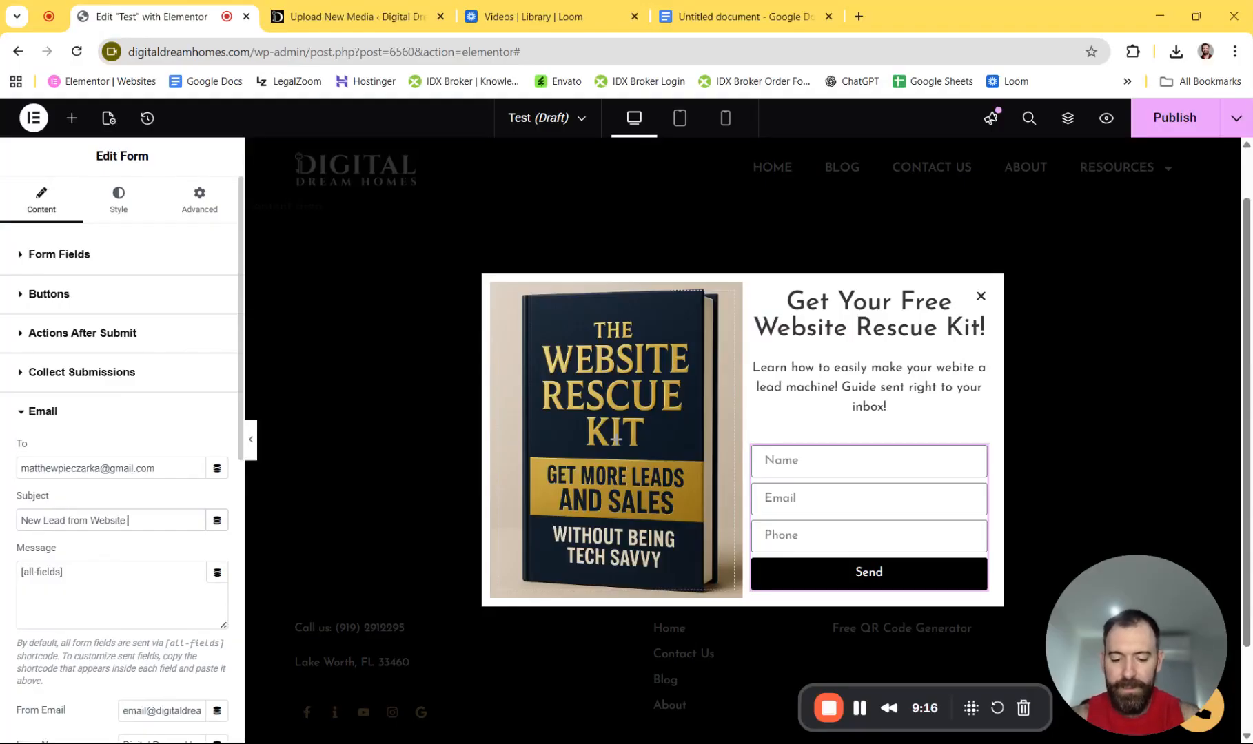
{"action": "type", "text": " Pop "}
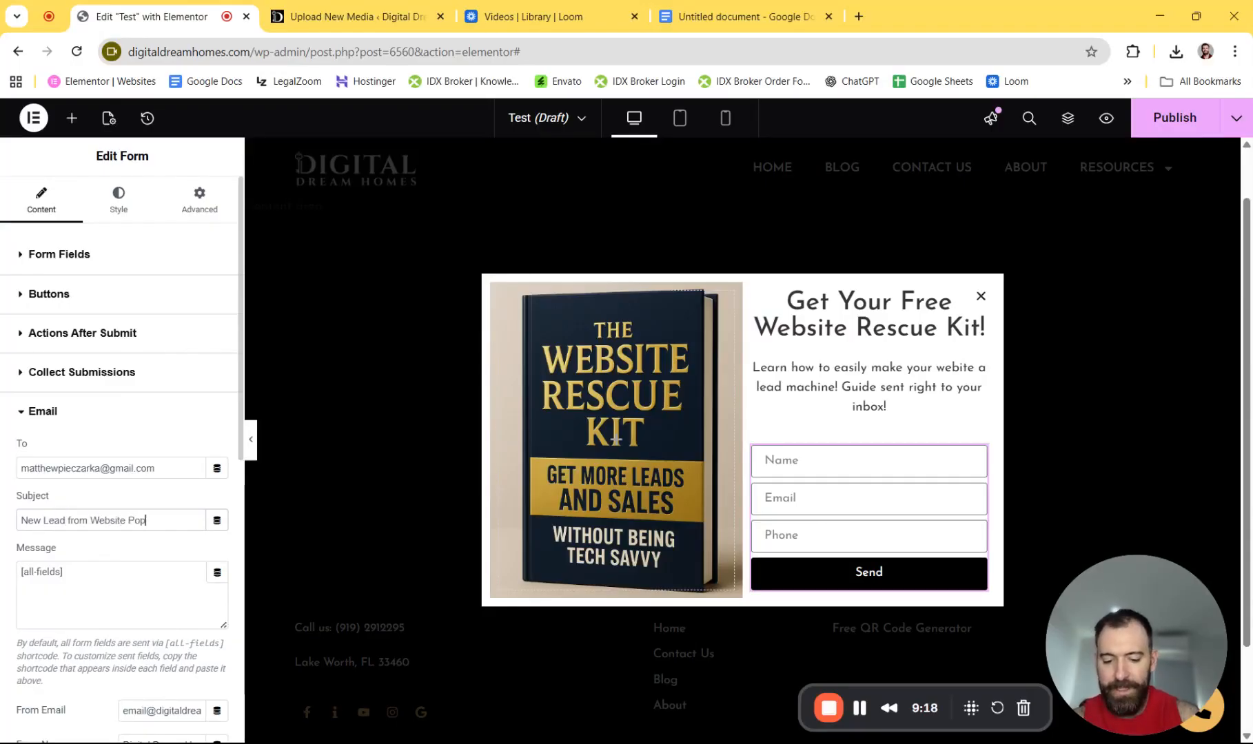
{"action": "type", "text": "Up Kit"}
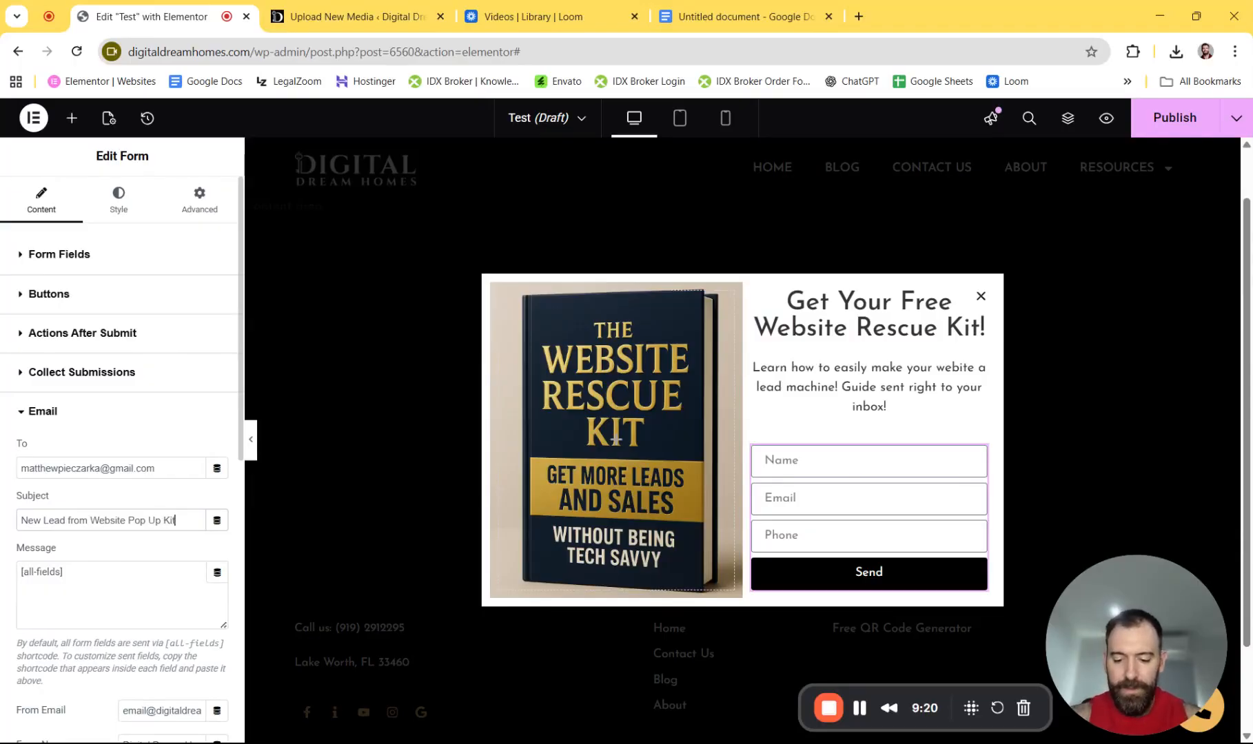
- Add the line 'Filled out the form for a free website rescue kit' to the email message
{"action": "left_click", "coordinate": [83, 580]}
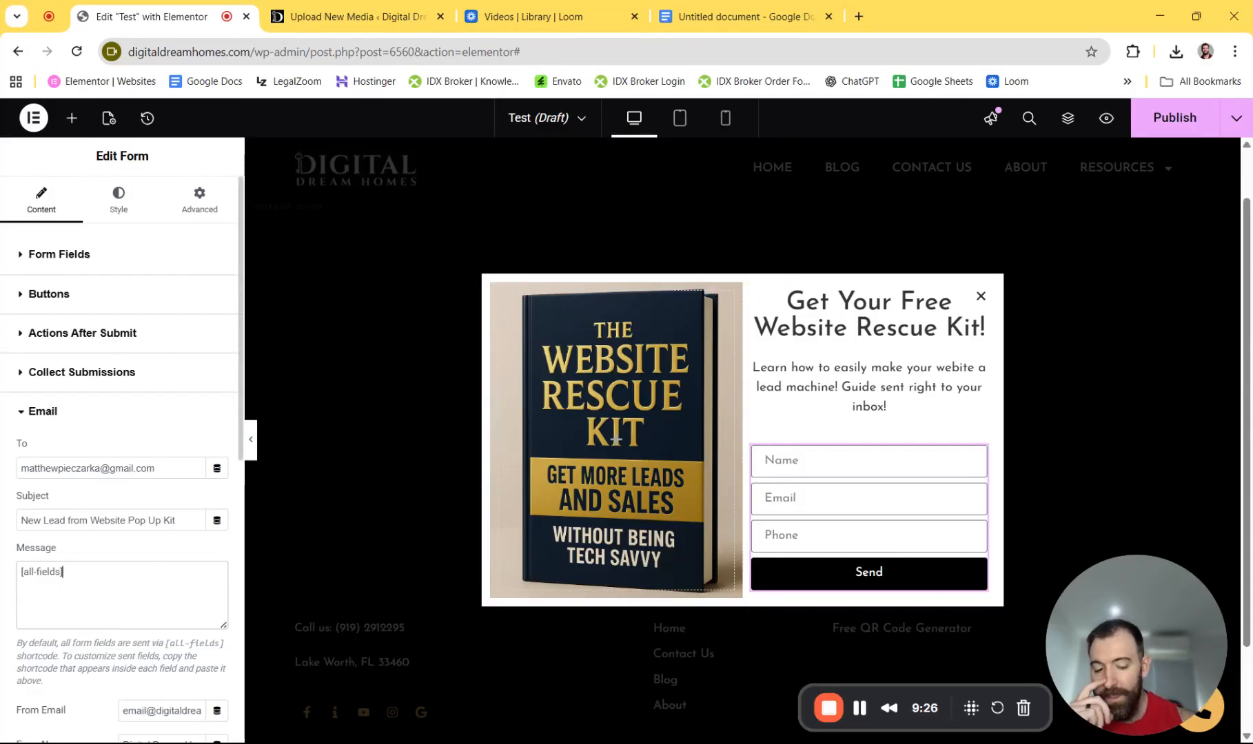
{"action": "type", "text": "Fil"}
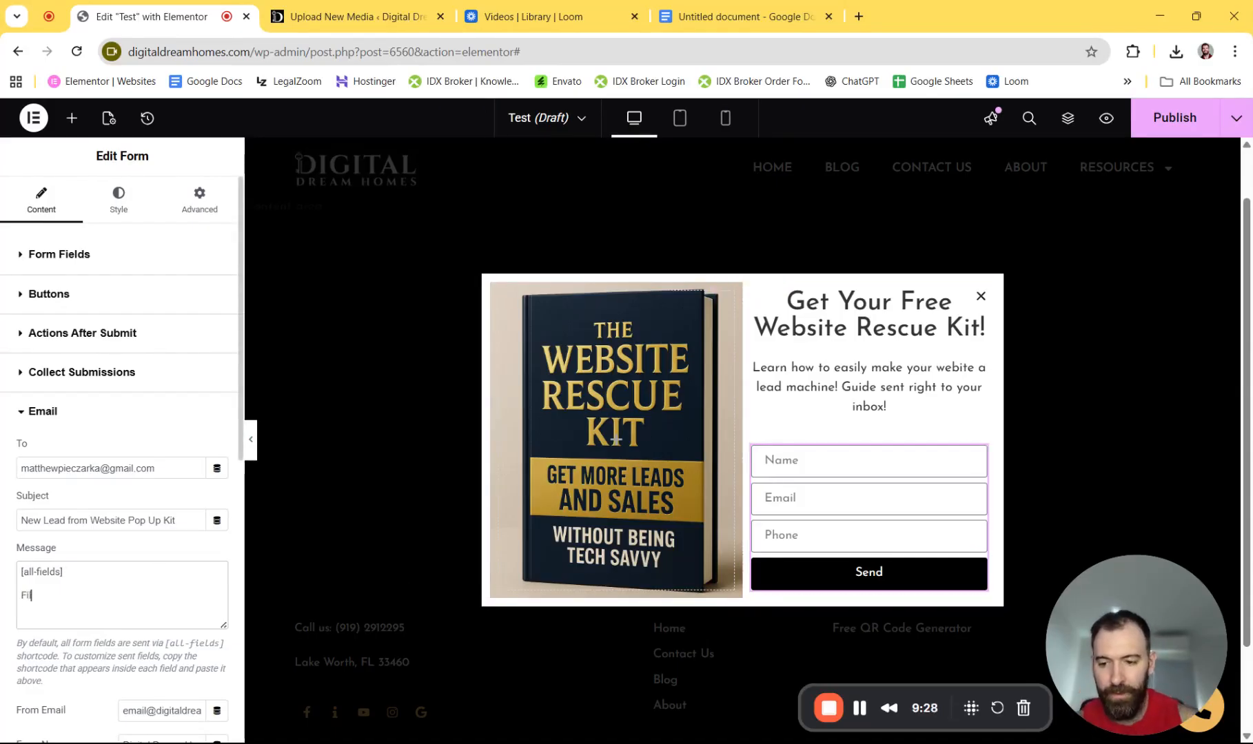
{"action": "type", "text": "led out the form "}
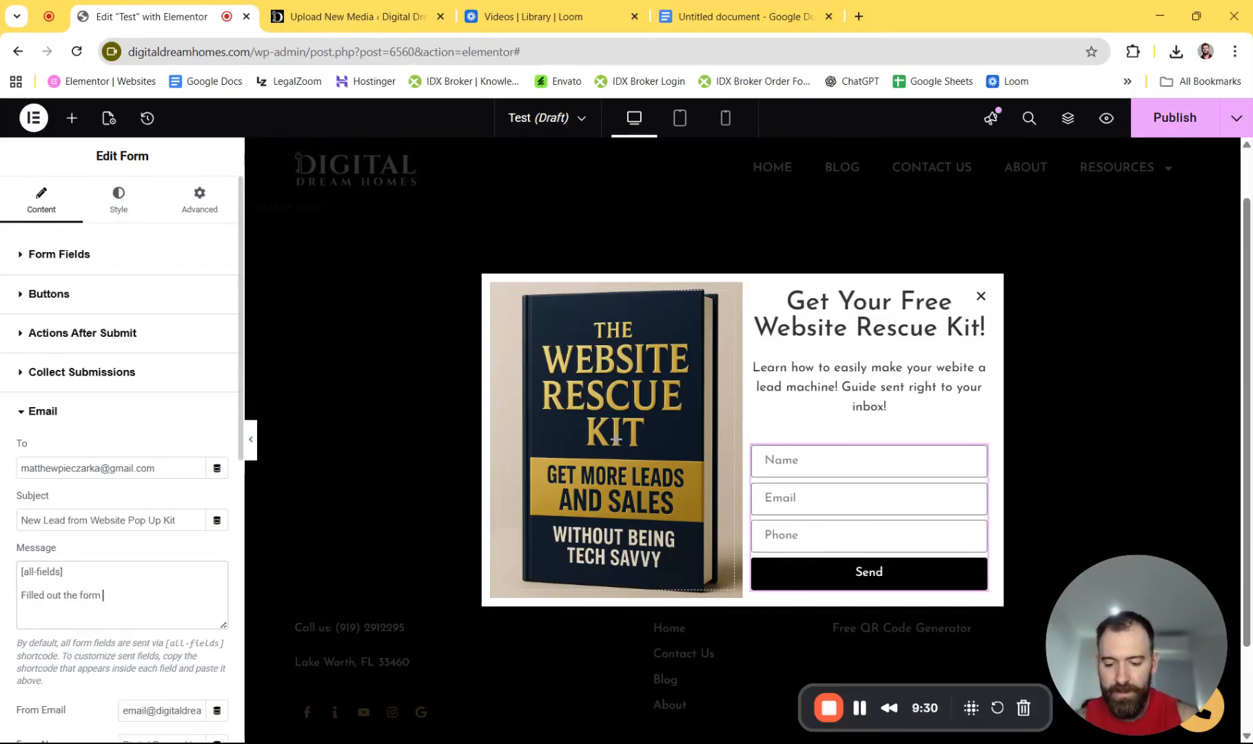
{"action": "type", "text": "for a free webs"}
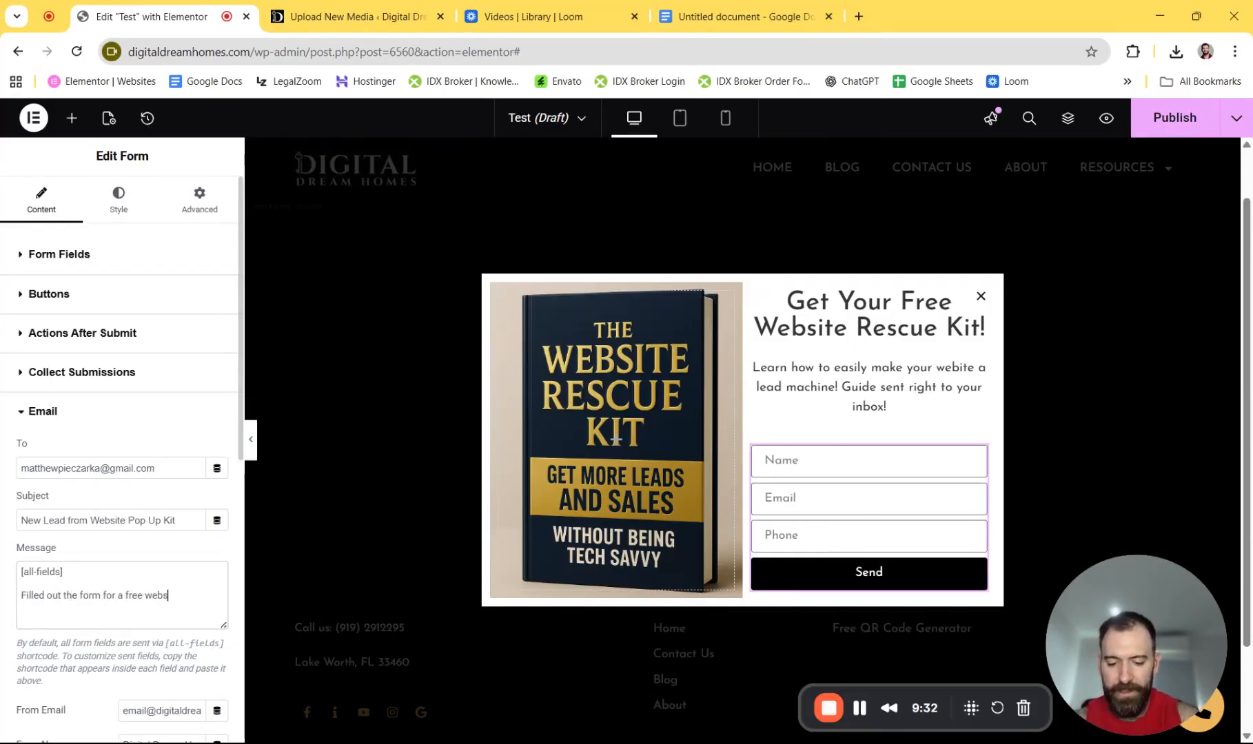
{"action": "type", "text": "ite rescue k"}
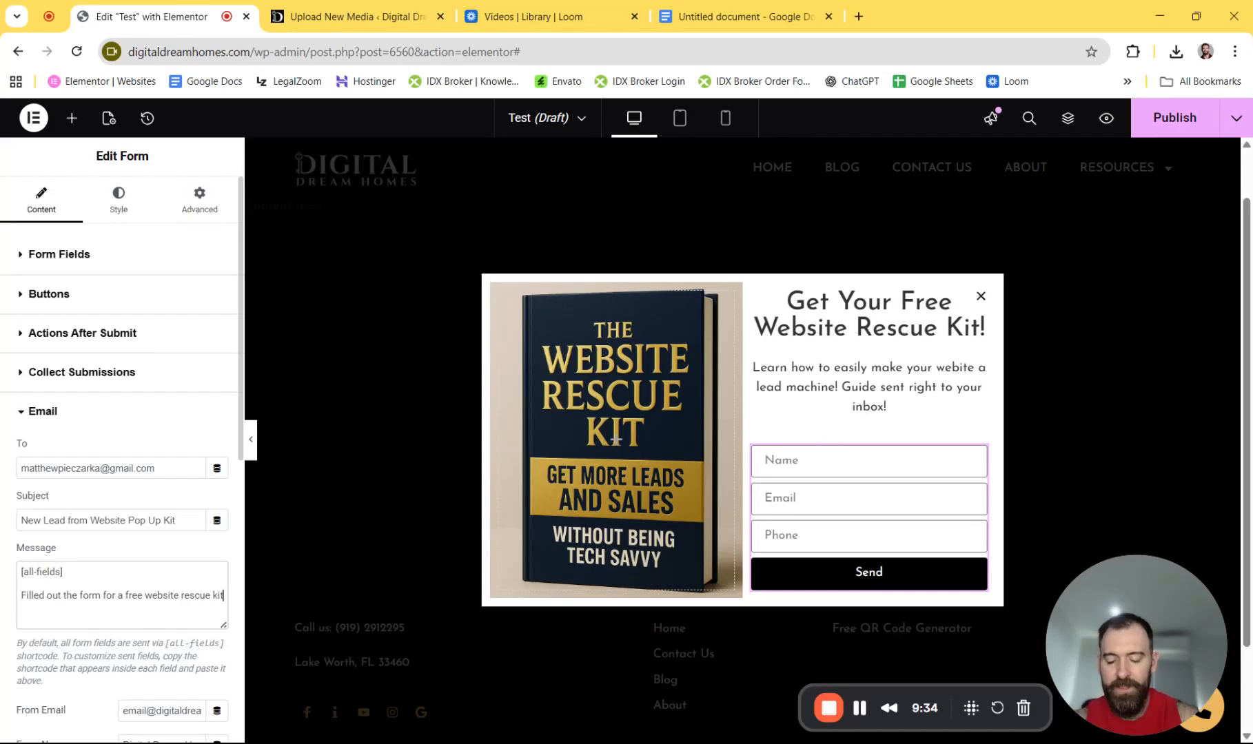
{"action": "type", "text": "it"}
{"action": "scroll", "coordinate": [82, 516], "scroll_direction": "down", "scroll_amount": 3}
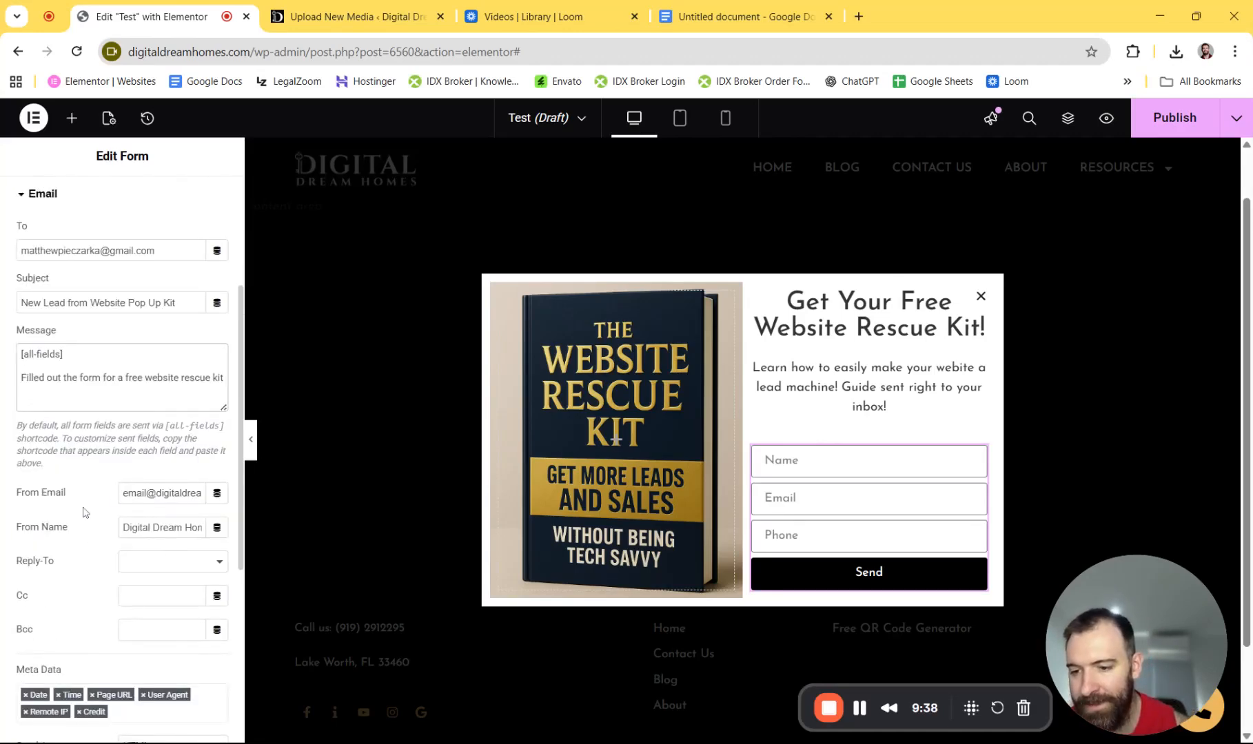
{"action": "scroll", "coordinate": [133, 545], "scroll_direction": "down", "scroll_amount": 2}
{"action": "scroll", "coordinate": [129, 543], "scroll_direction": "up", "scroll_amount": 6}
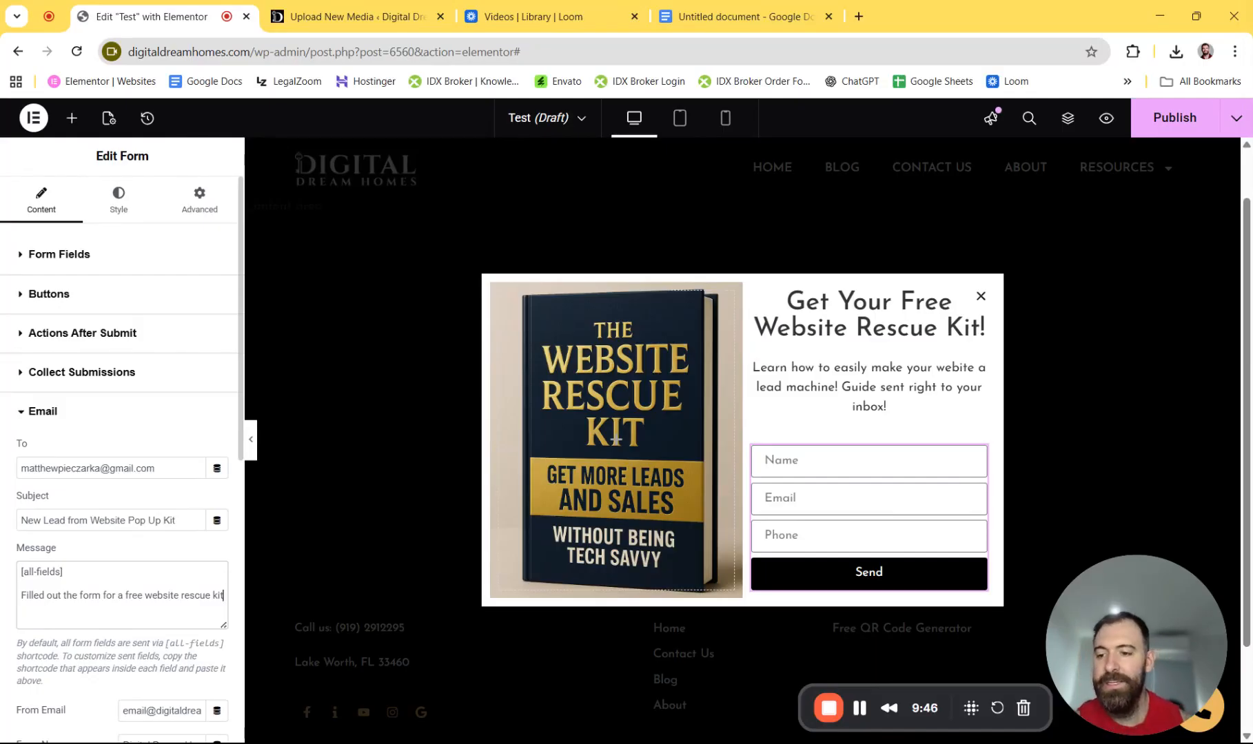
{"action": "scroll", "coordinate": [117, 351], "scroll_direction": "down", "scroll_amount": 6}
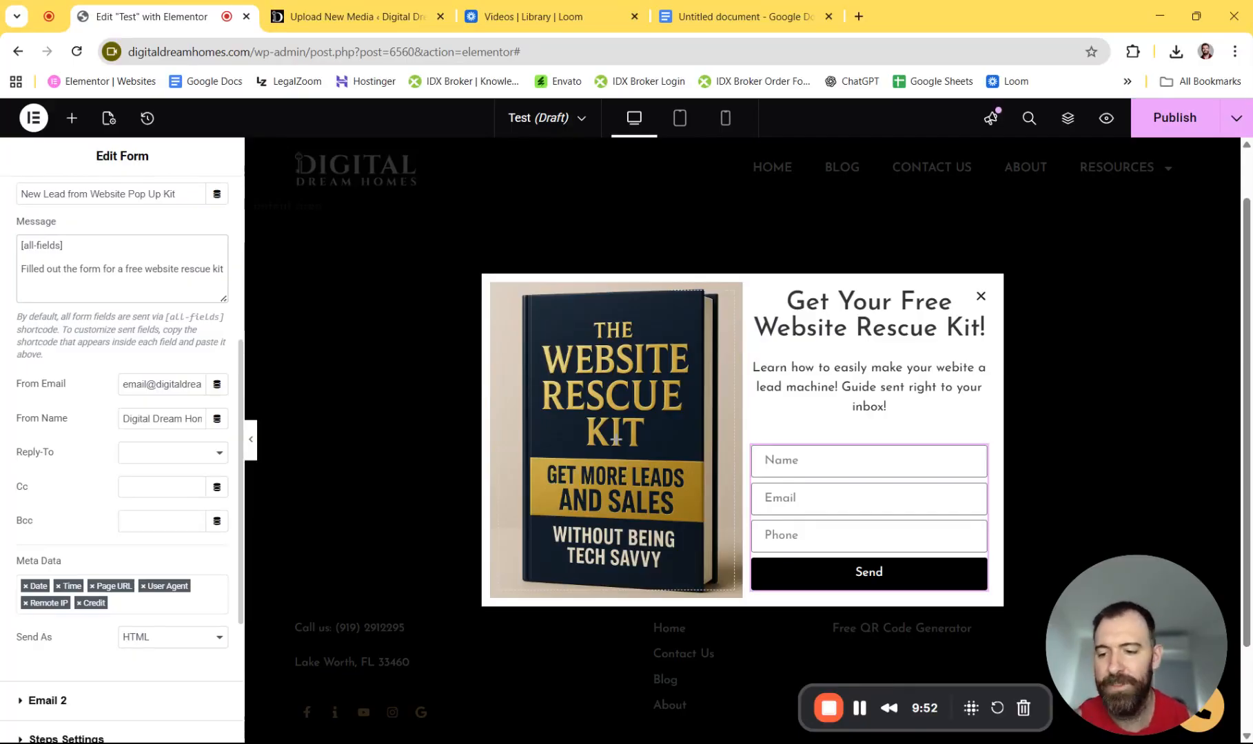
{"action": "scroll", "coordinate": [82, 493], "scroll_direction": "down", "scroll_amount": 4}
- Switch Email 2's To field to take its recipient from a shortcode
{"action": "left_click", "coordinate": [65, 495]}
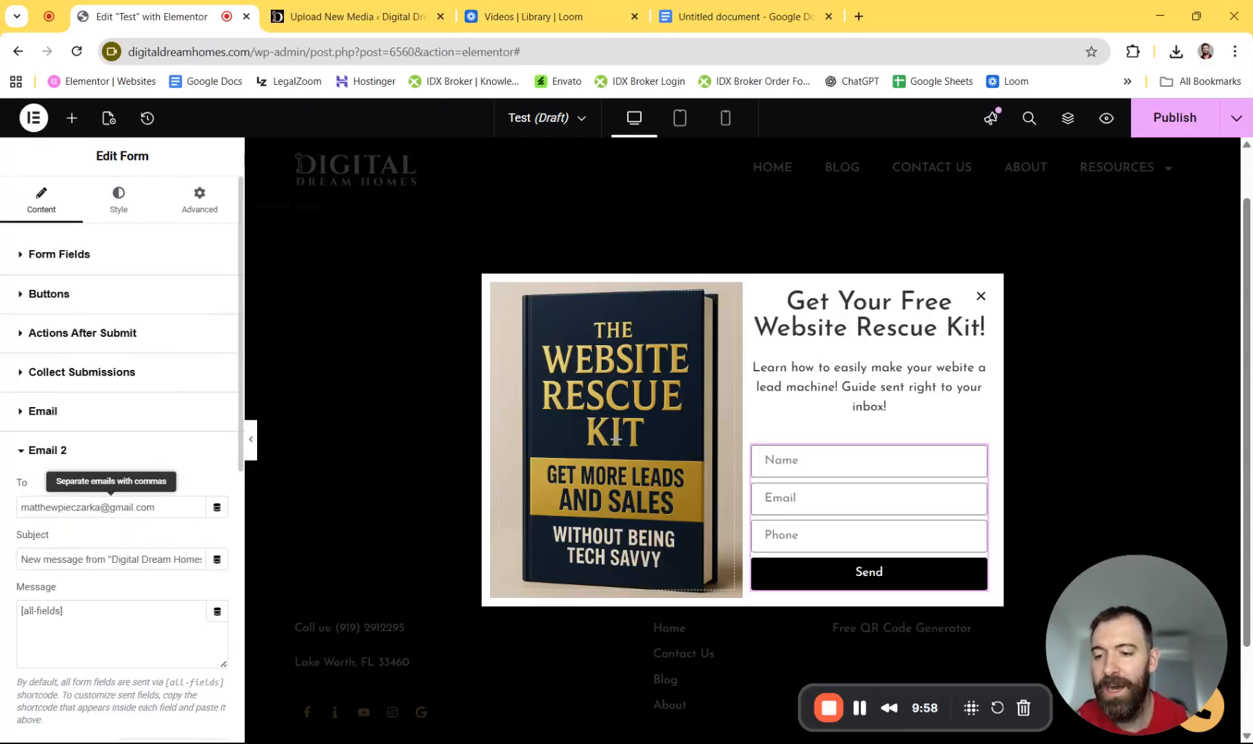
{"action": "left_click", "coordinate": [217, 510]}
{"action": "scroll", "coordinate": [88, 399], "scroll_direction": "down", "scroll_amount": 3}
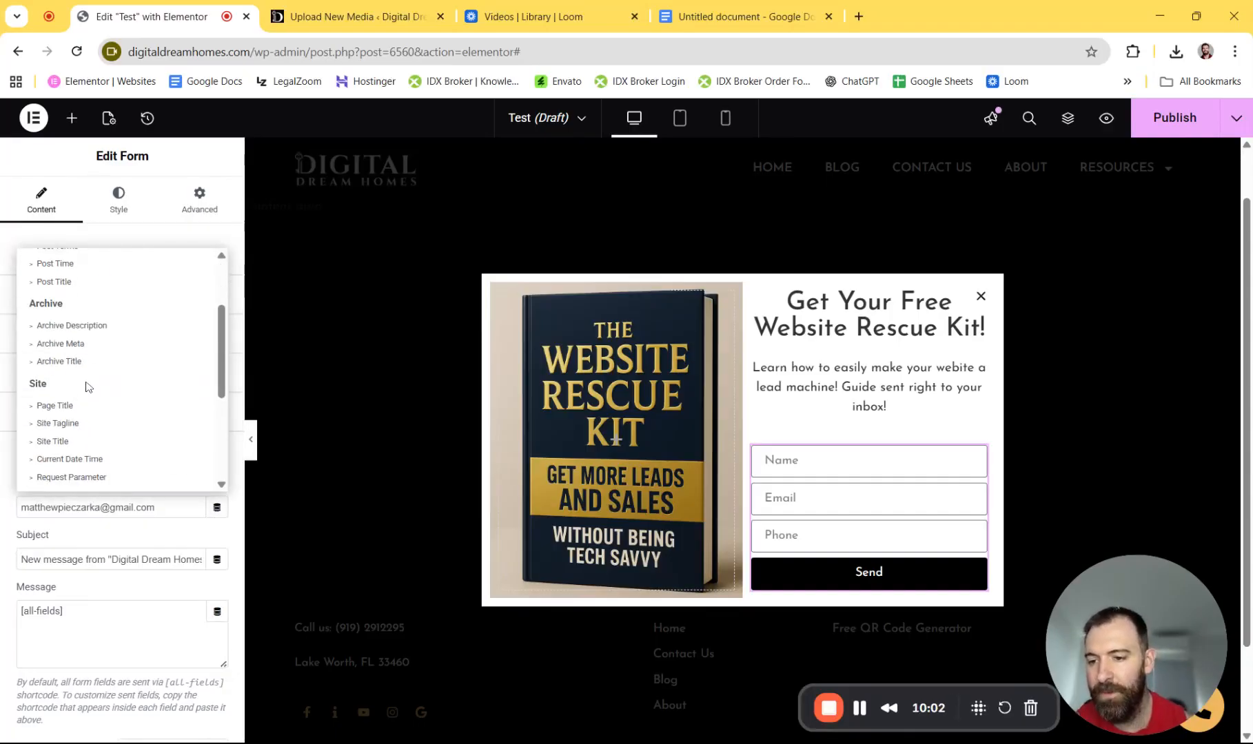
{"action": "scroll", "coordinate": [88, 387], "scroll_direction": "down", "scroll_amount": 2}
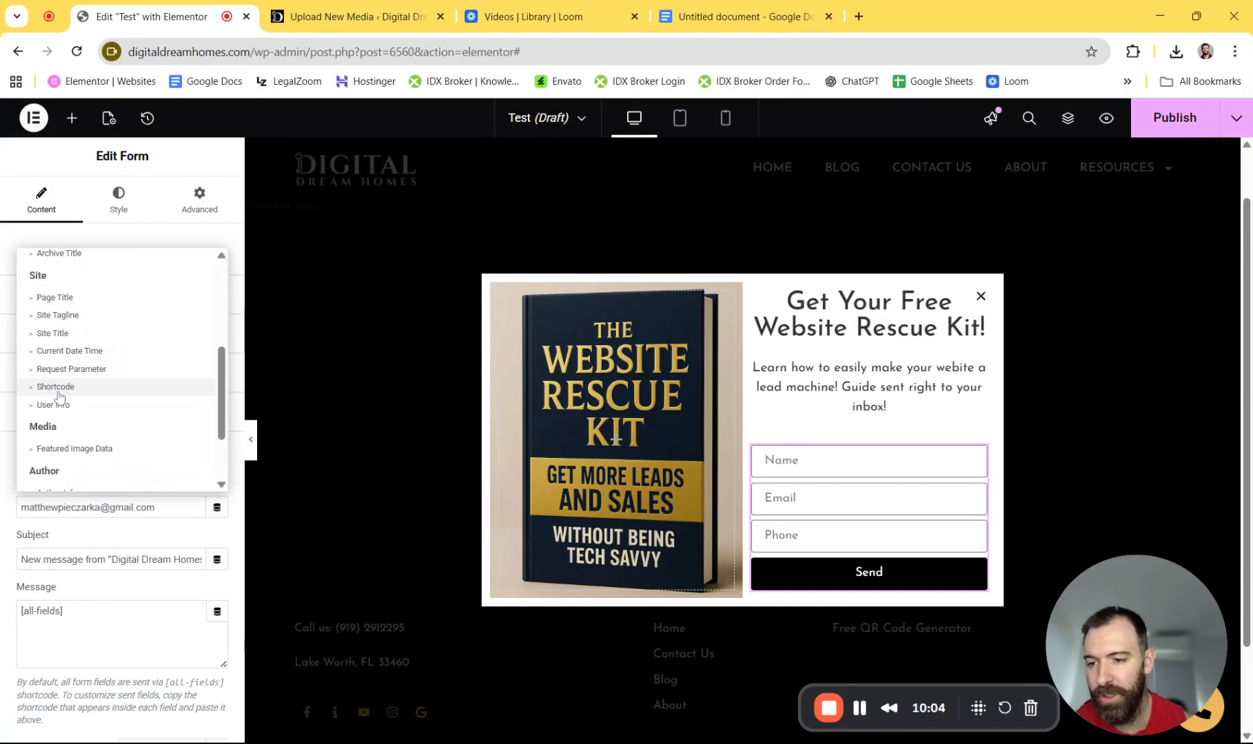
{"action": "left_click", "coordinate": [55, 387]}
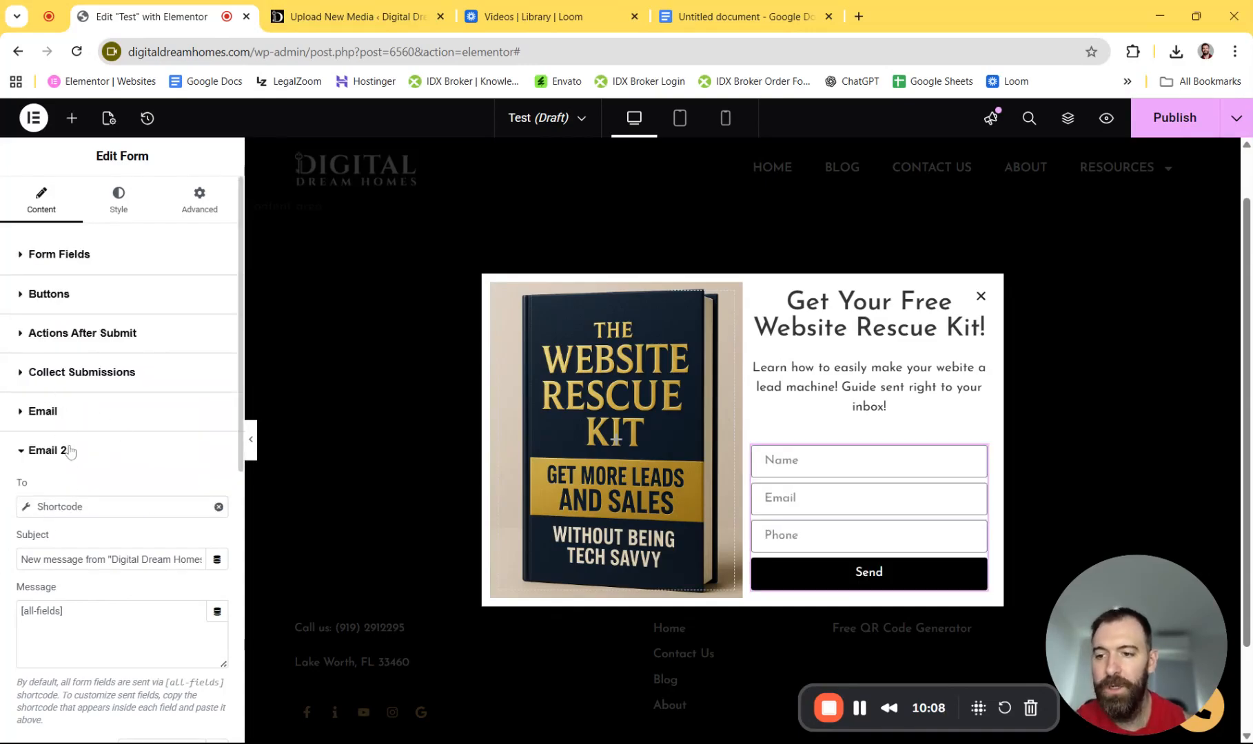
- Copy the Email field's [field id="email"] shortcode from its Advanced settings
{"action": "left_click", "coordinate": [59, 255]}
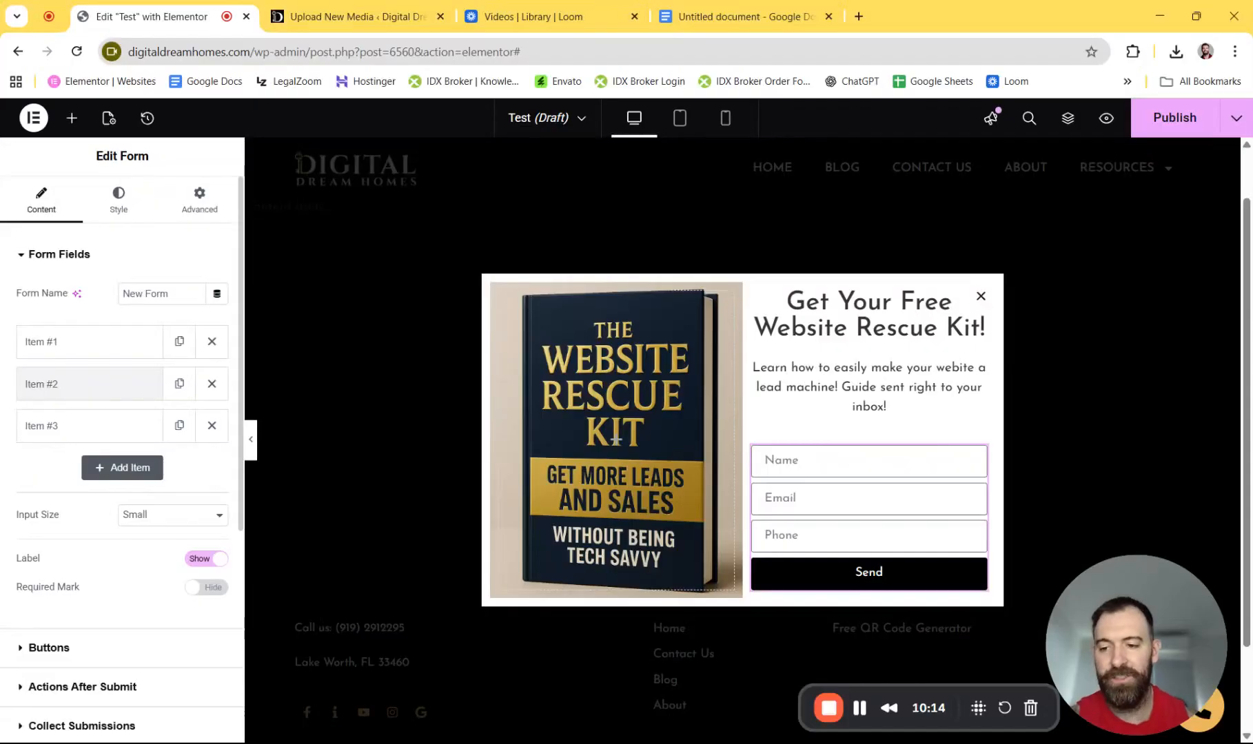
{"action": "left_click", "coordinate": [75, 386]}
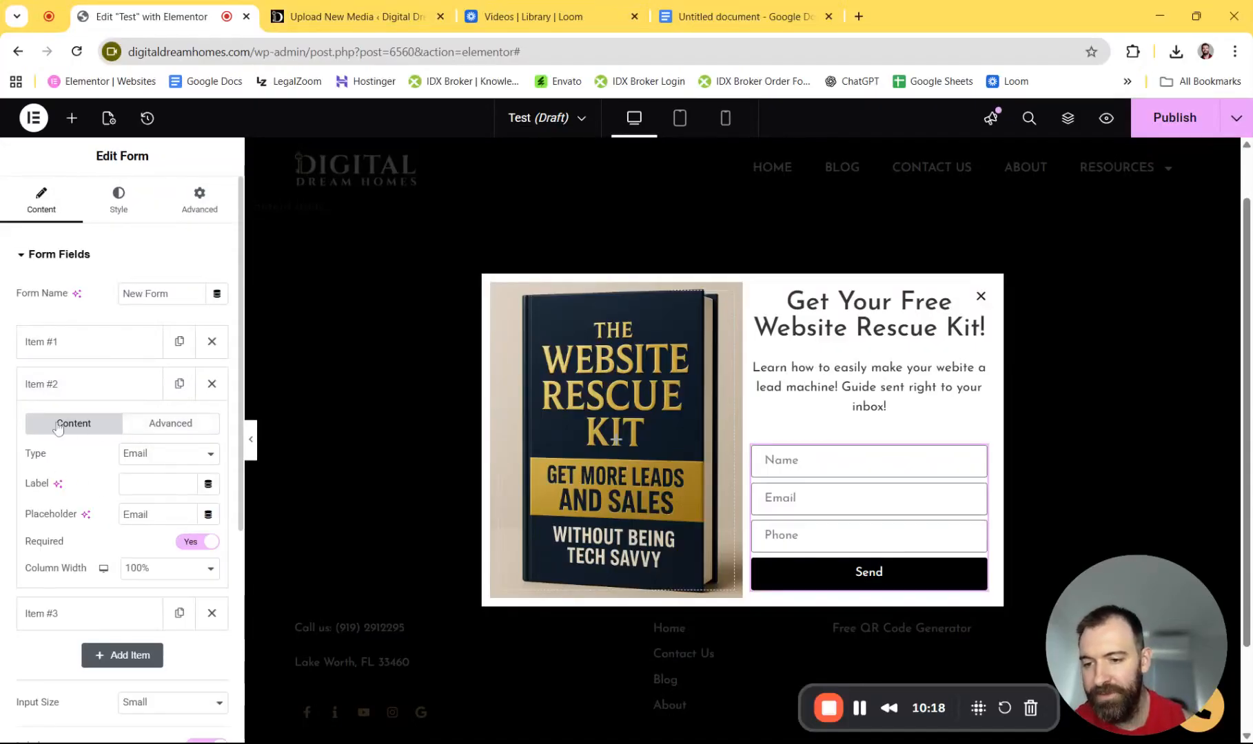
{"action": "left_click", "coordinate": [180, 429]}
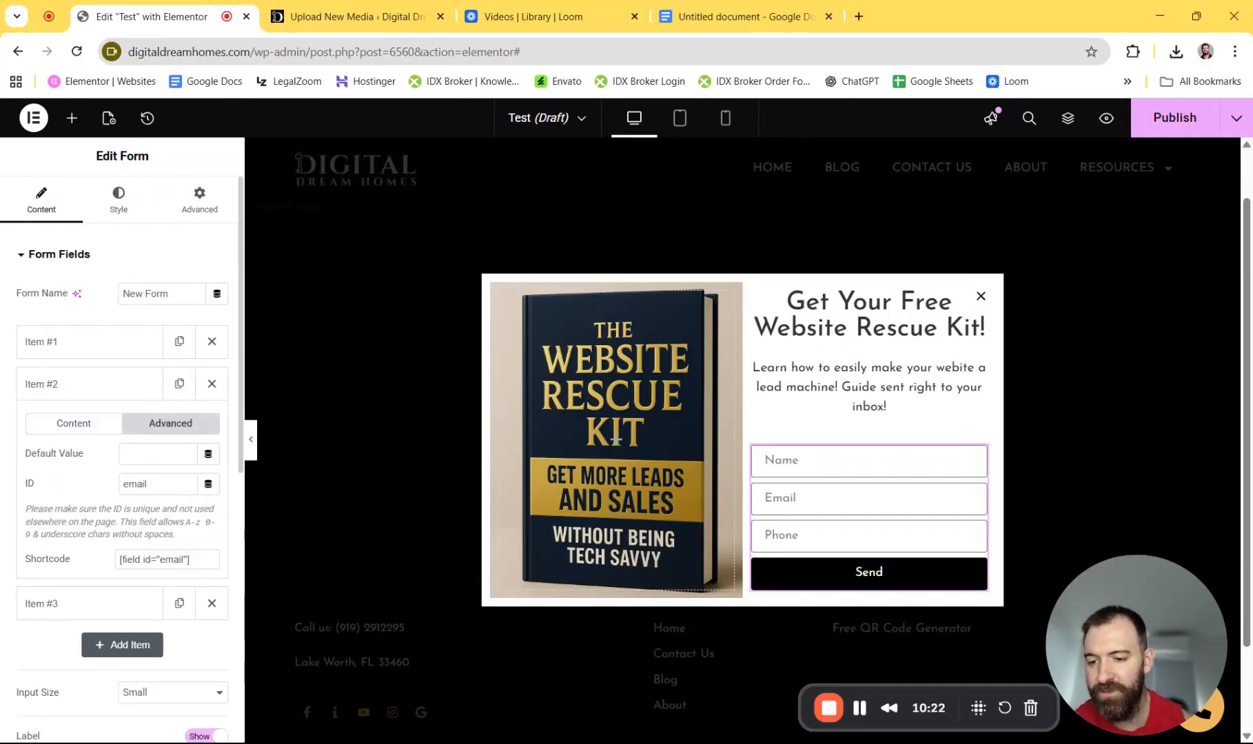
{"action": "left_click_drag", "start_coordinate": [195, 559], "coordinate": [105, 569]}
{"action": "key", "text": "ctrl+c"}
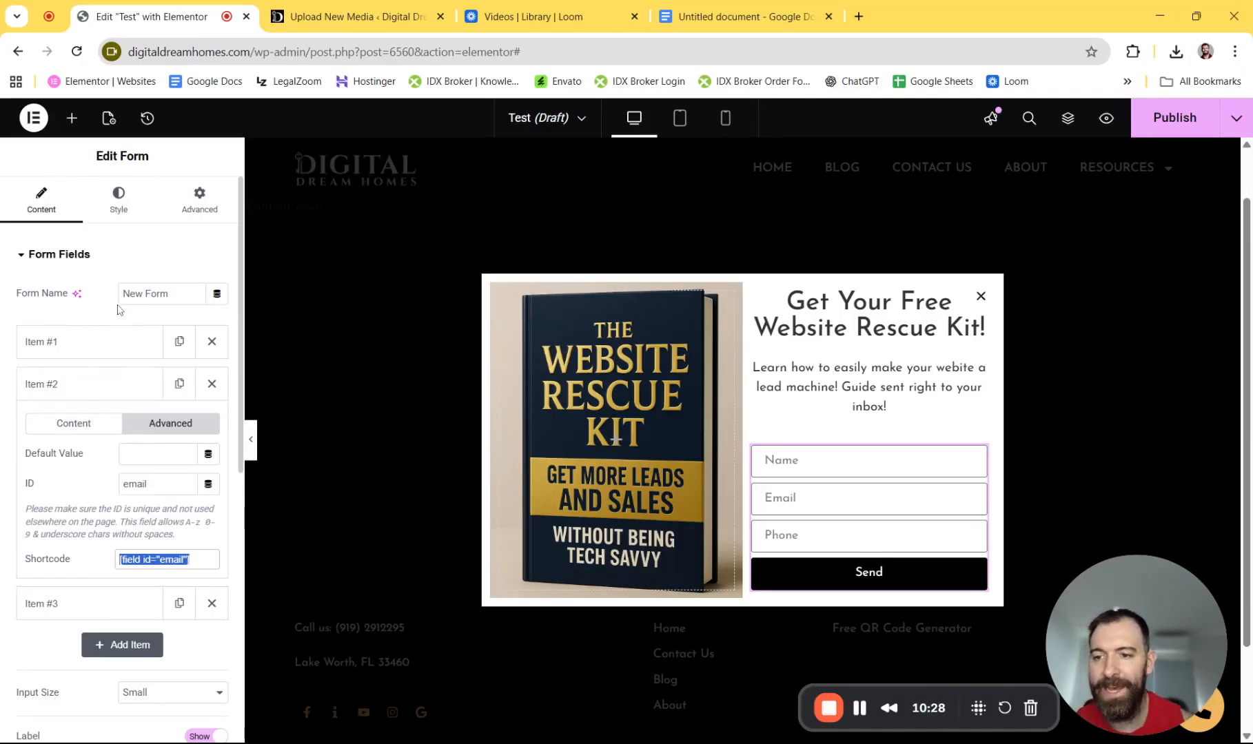
- Paste [field id="email"] into Email 2's recipient Shortcode box
{"action": "left_click", "coordinate": [46, 265]}
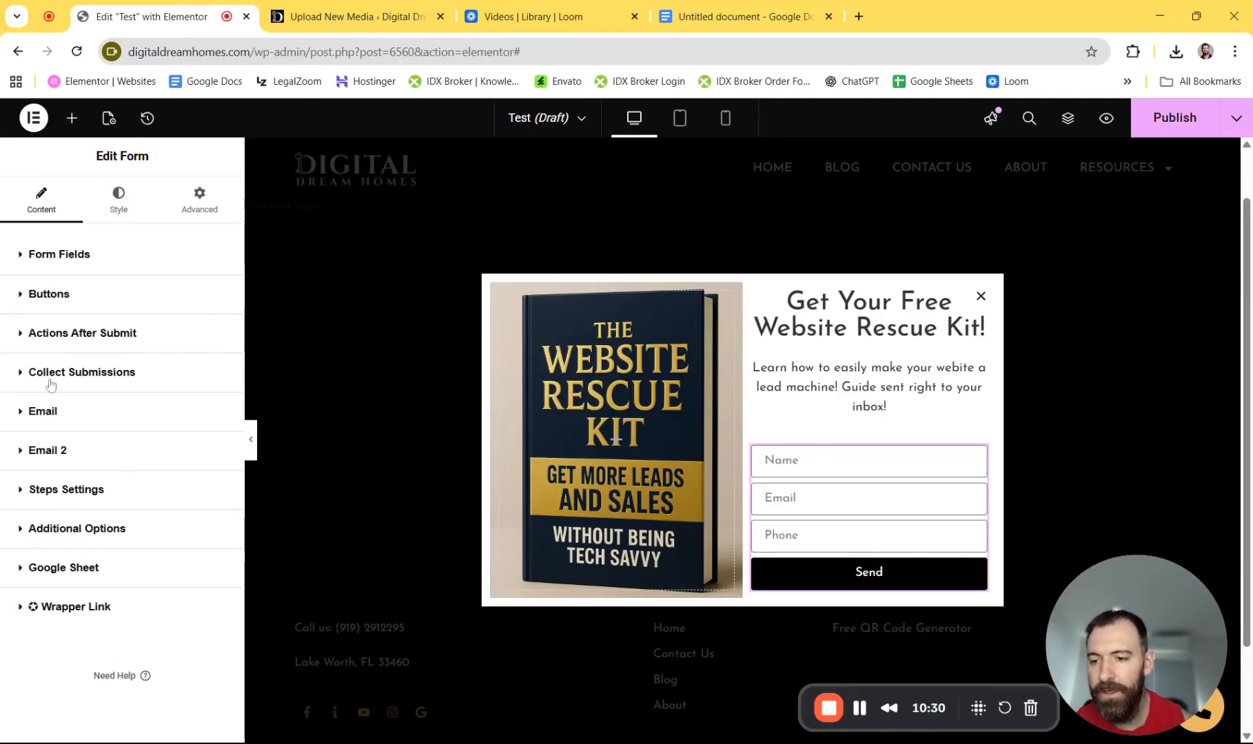
{"action": "left_click", "coordinate": [52, 450]}
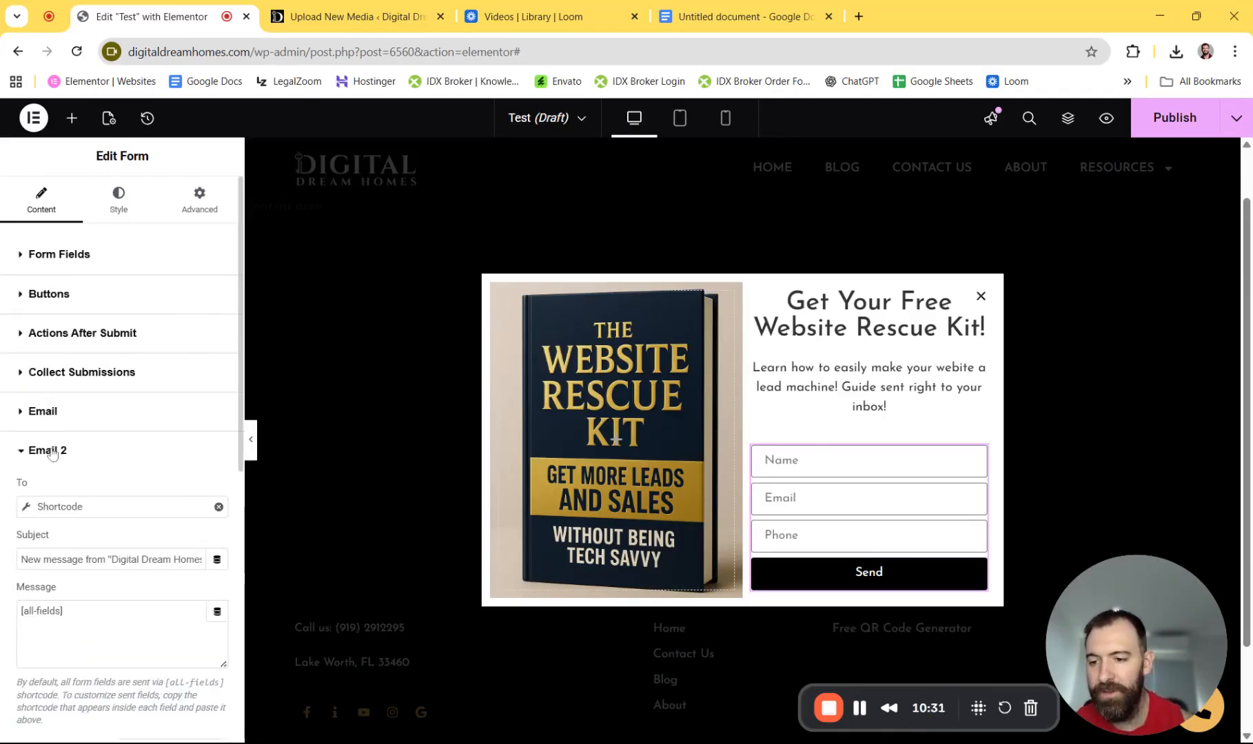
{"action": "left_click", "coordinate": [28, 513]}
{"action": "left_click", "coordinate": [39, 599]}
{"action": "key", "text": "ctrl+v"}
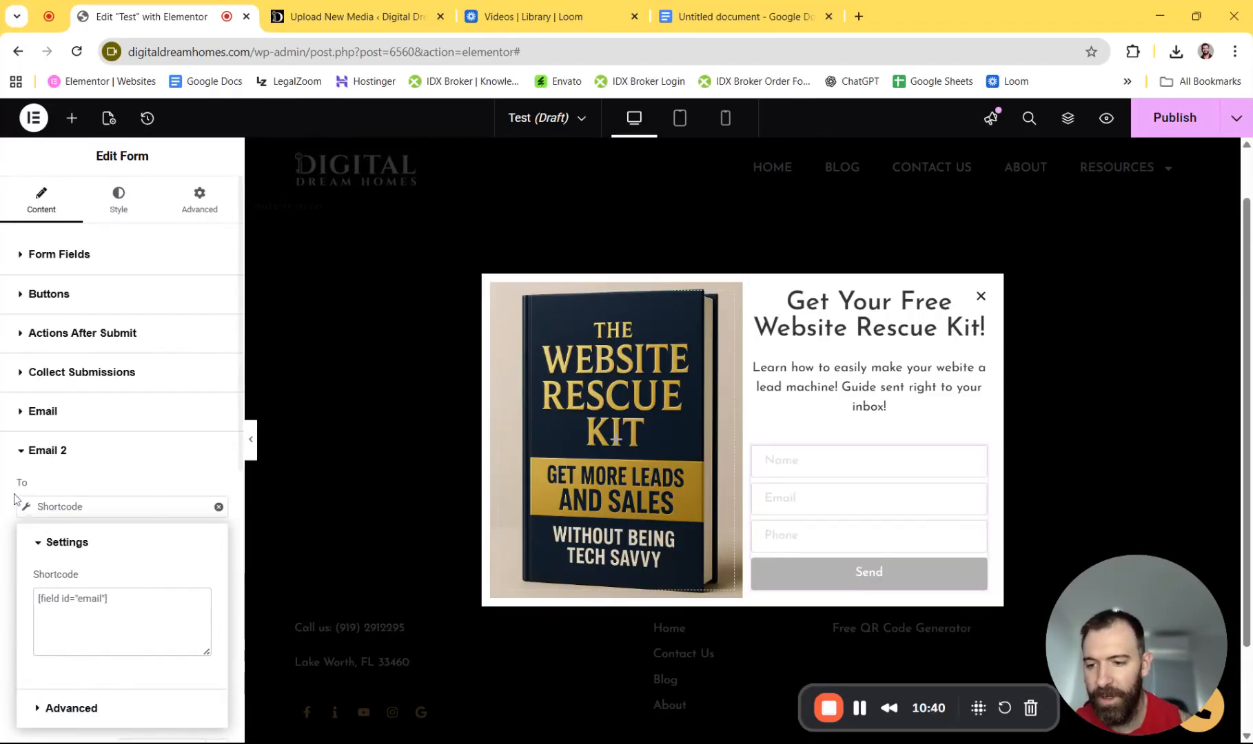
{"action": "left_click", "coordinate": [49, 466]}
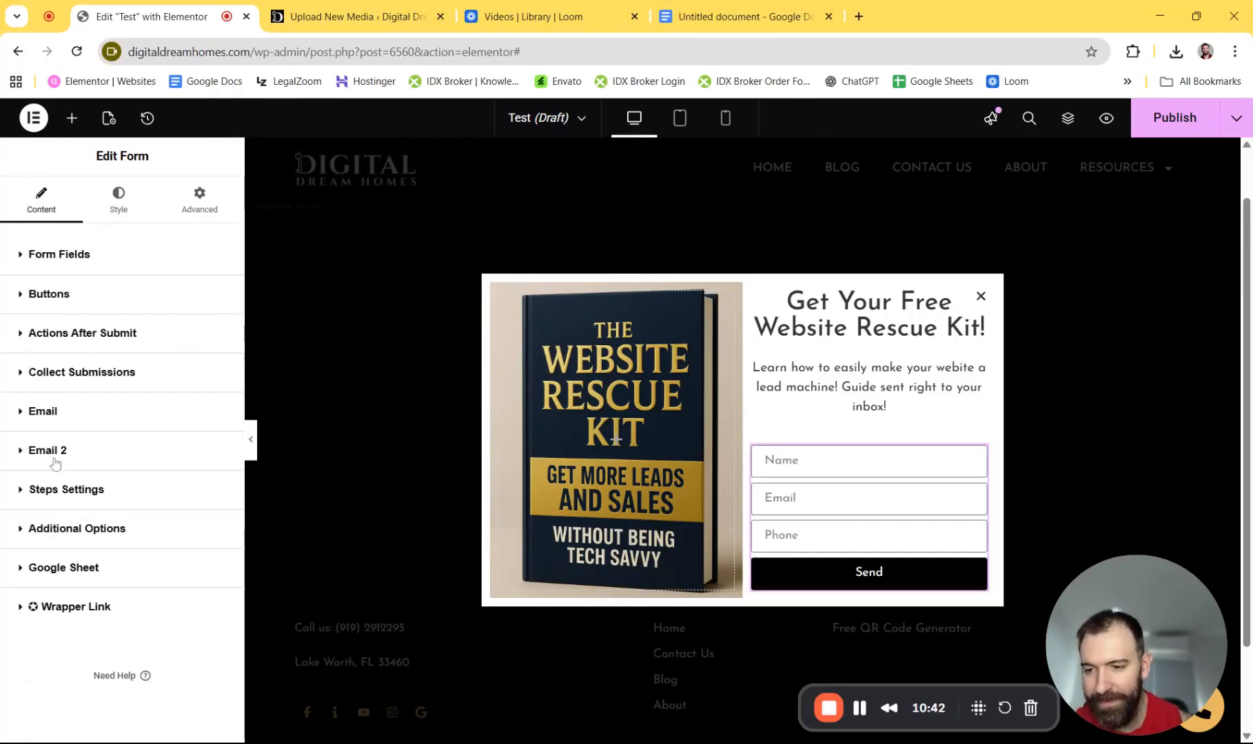
{"action": "left_click", "coordinate": [67, 465]}
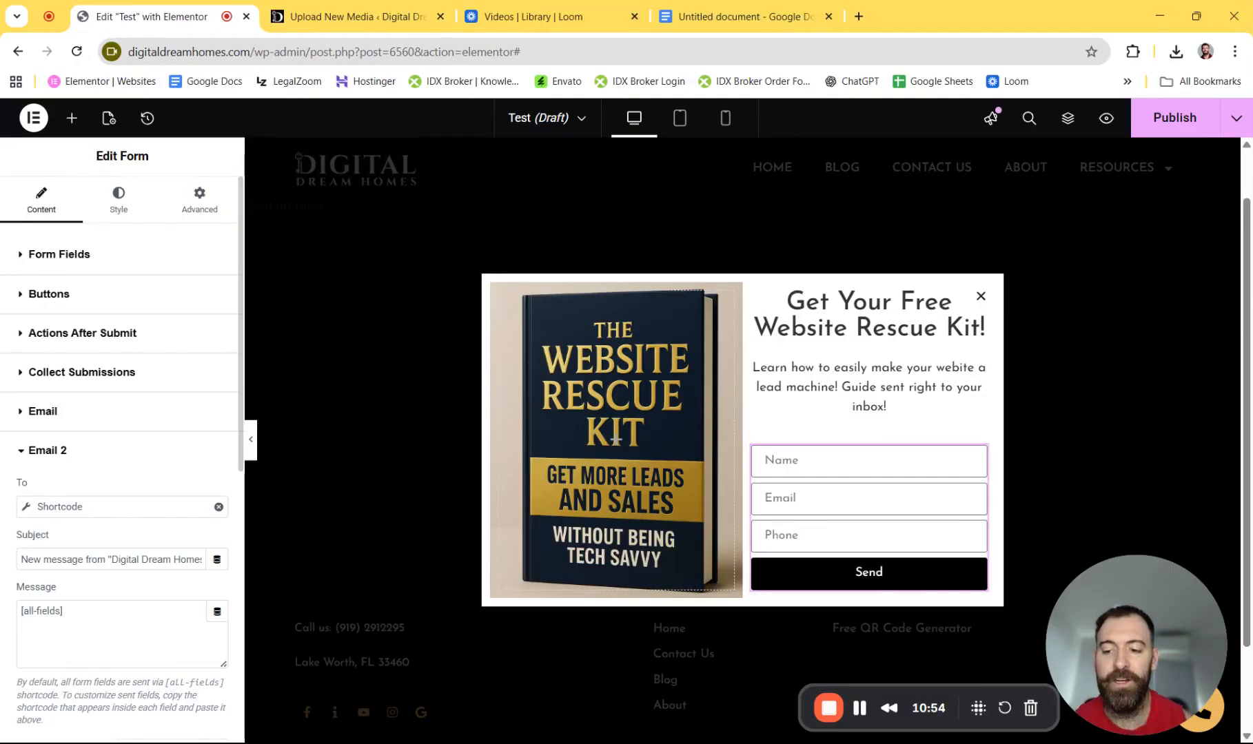
- Set Email 2's subject to 'Your website kit has arrived' and delete the [all-fields] message text
{"action": "triple_click", "coordinate": [64, 560]}
{"action": "type", "text": "Your"}
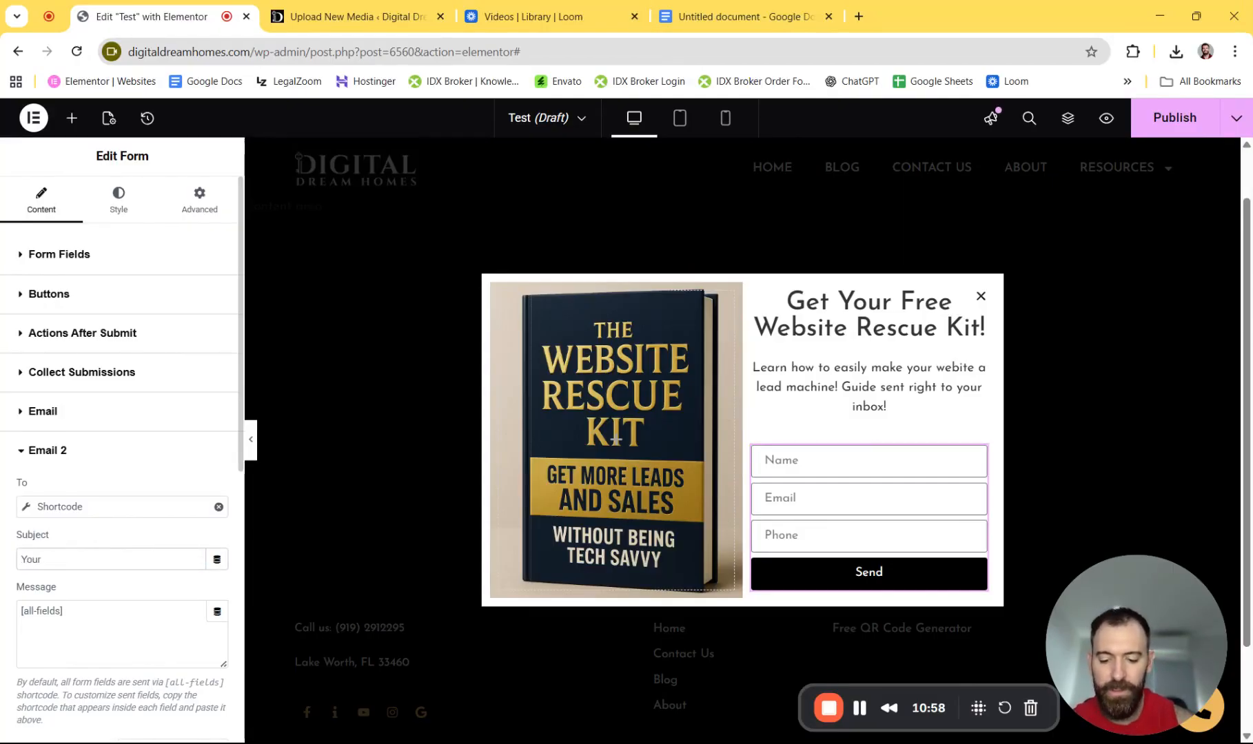
{"action": "type", "text": " website kit "}
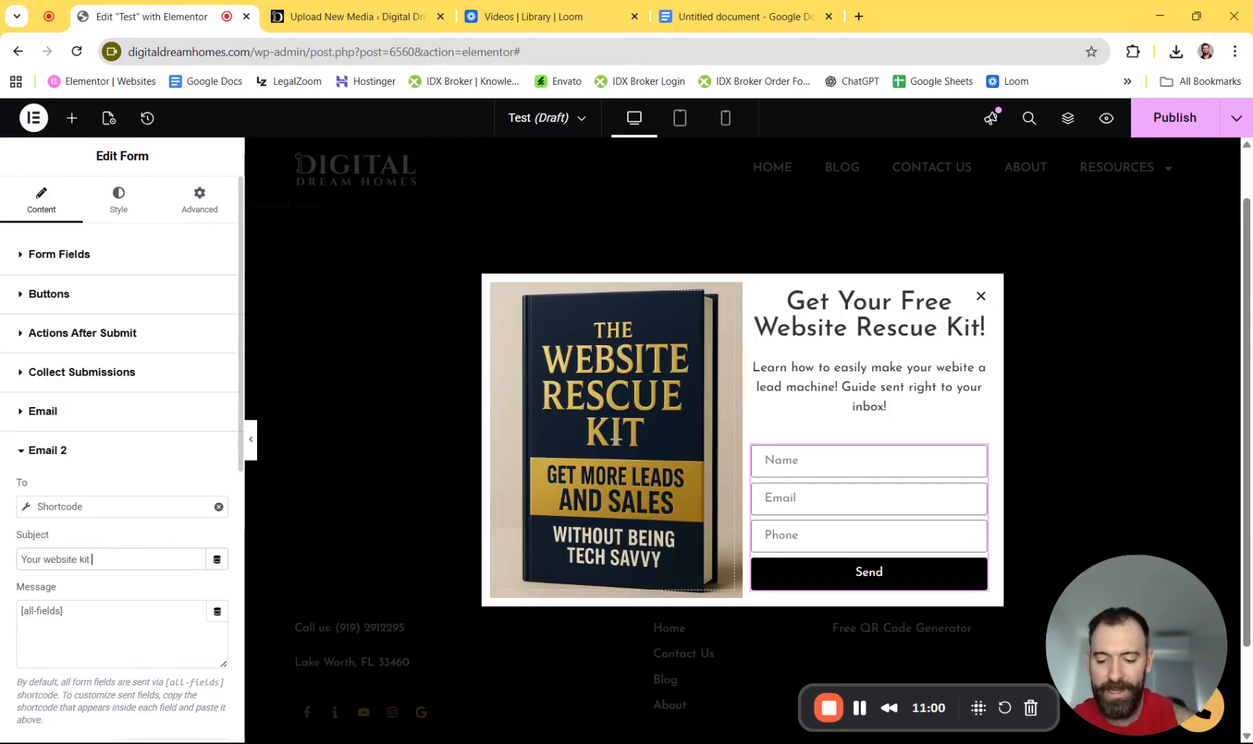
{"action": "type", "text": "has arrived"}
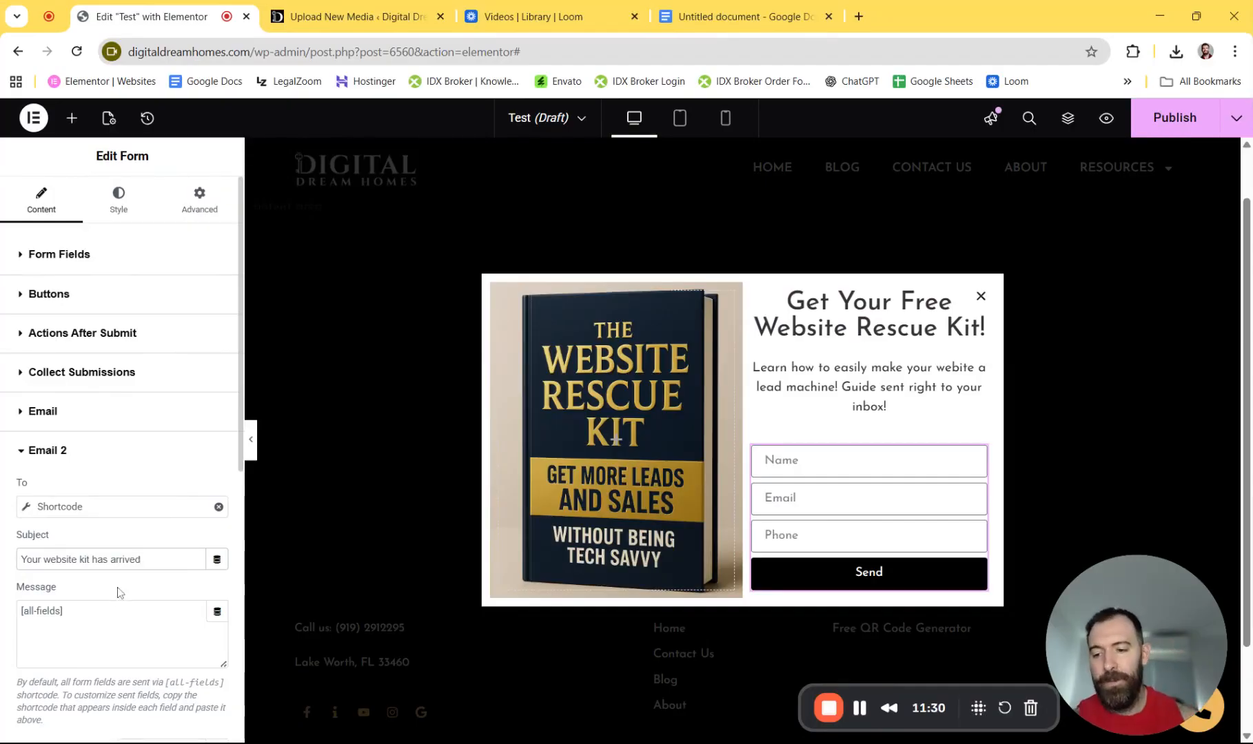
{"action": "left_click_drag", "start_coordinate": [67, 612], "coordinate": [13, 616]}
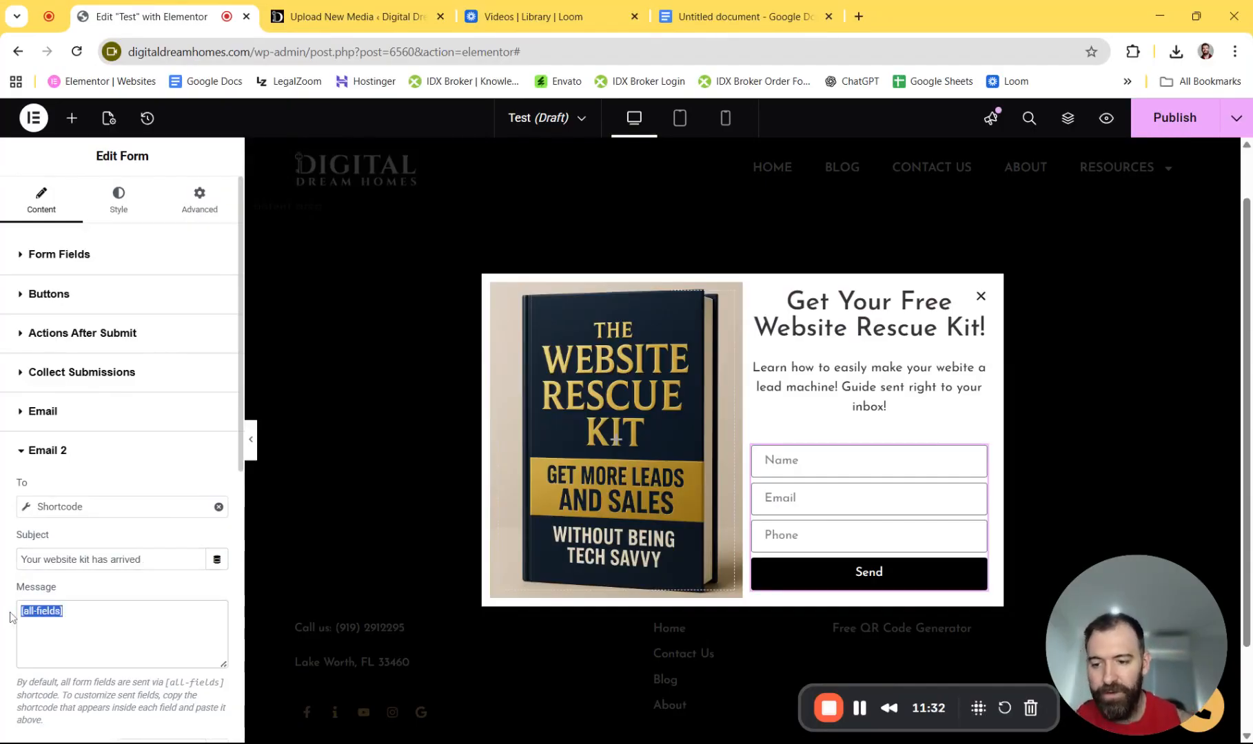
{"action": "key", "text": "BackSpace"}
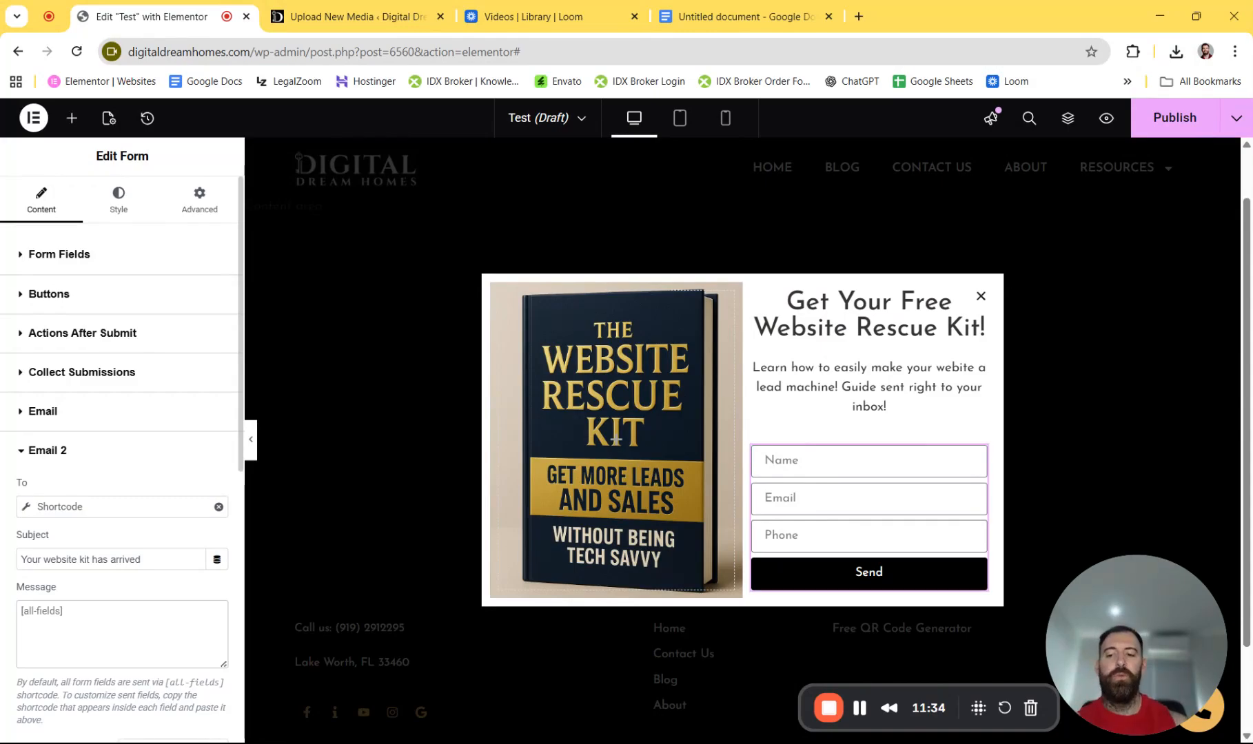
{"action": "scroll", "coordinate": [87, 579], "scroll_direction": "down", "scroll_amount": 6}
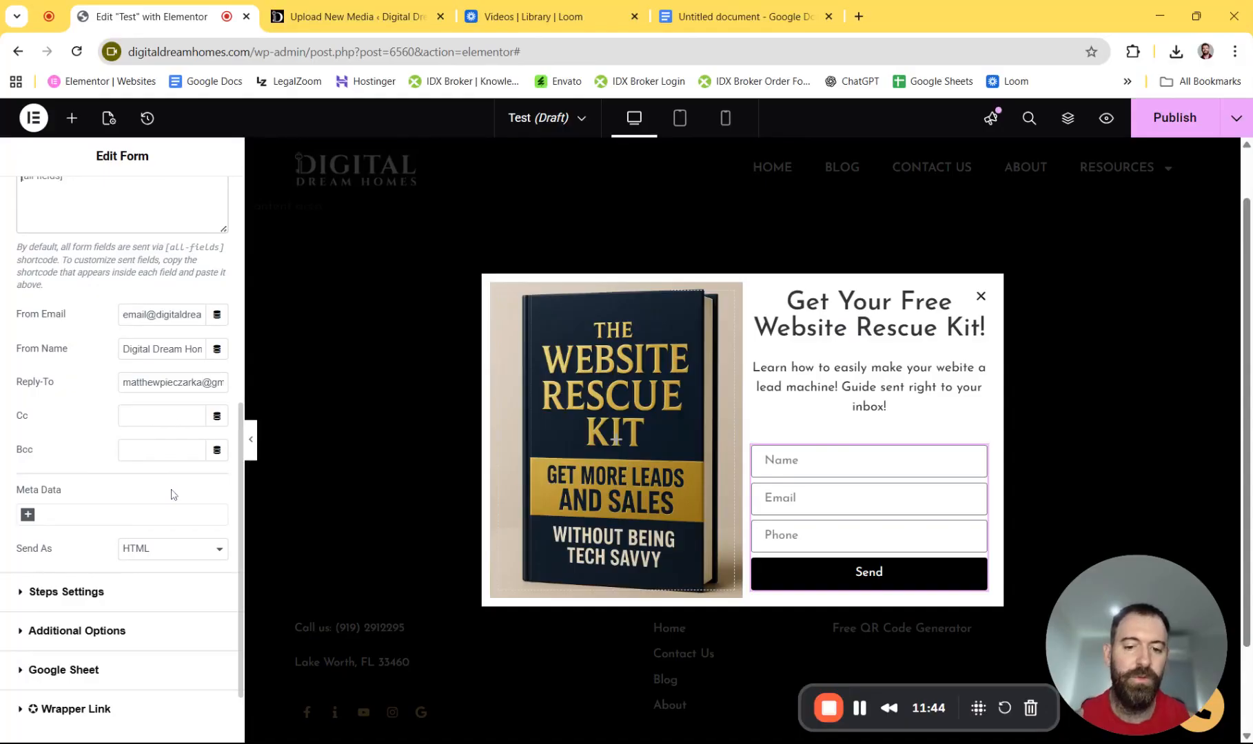
- Select the drafted rescue kit thank-you email in Google Docs and open ChatGPT alongside
{"action": "left_click", "coordinate": [719, 22]}
{"action": "left_click_drag", "start_coordinate": [353, 509], "coordinate": [350, 302]}
{"action": "key", "text": "ctrl+c"}
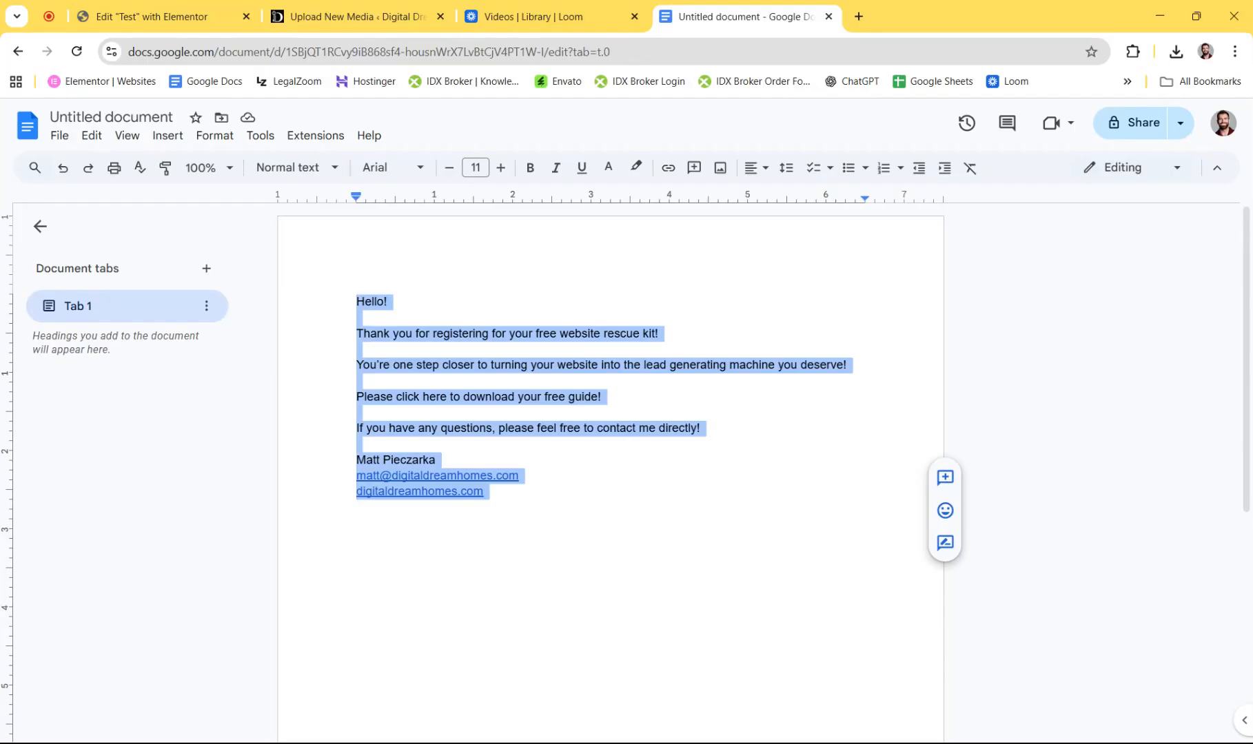
{"action": "middle_click", "coordinate": [852, 81]}
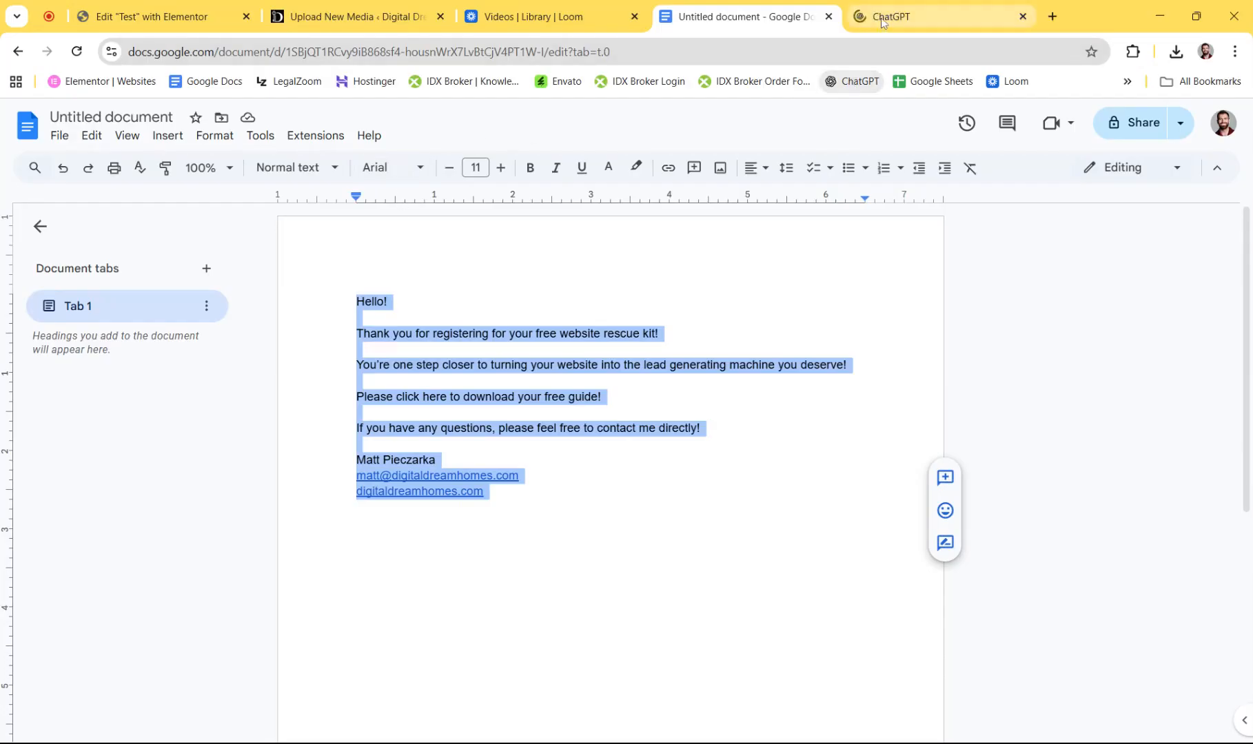
{"action": "left_click", "coordinate": [883, 21]}
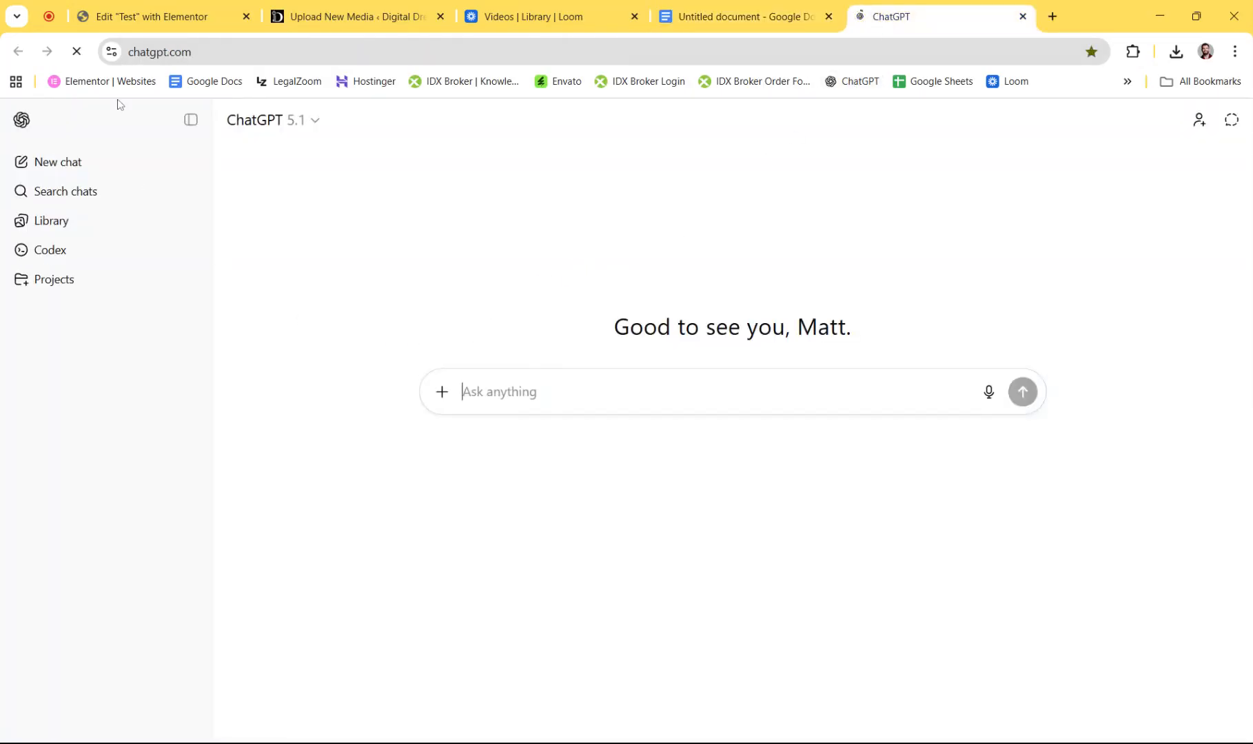
- Ask ChatGPT 'Turn this email into html I can easily copy and paste:' followed by the pasted email
{"action": "left_click", "coordinate": [416, 26]}
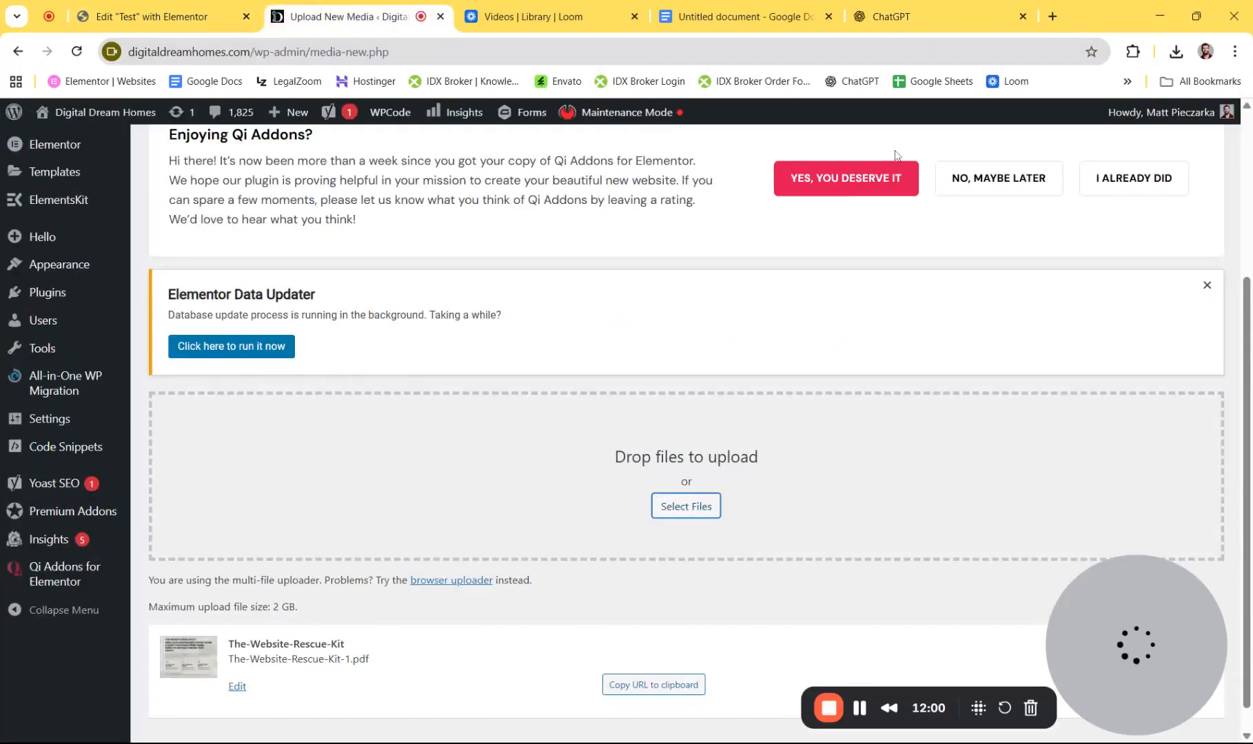
{"action": "left_click", "coordinate": [896, 17]}
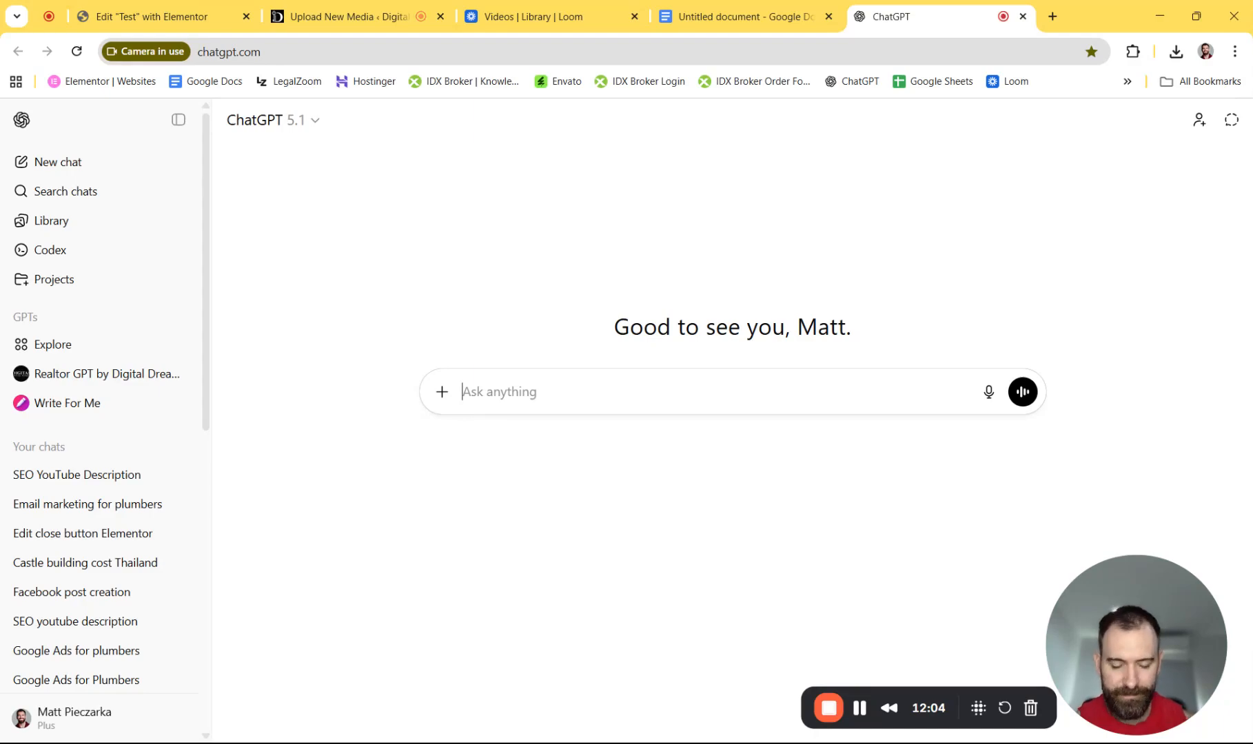
{"action": "type", "text": "Turn this email into "}
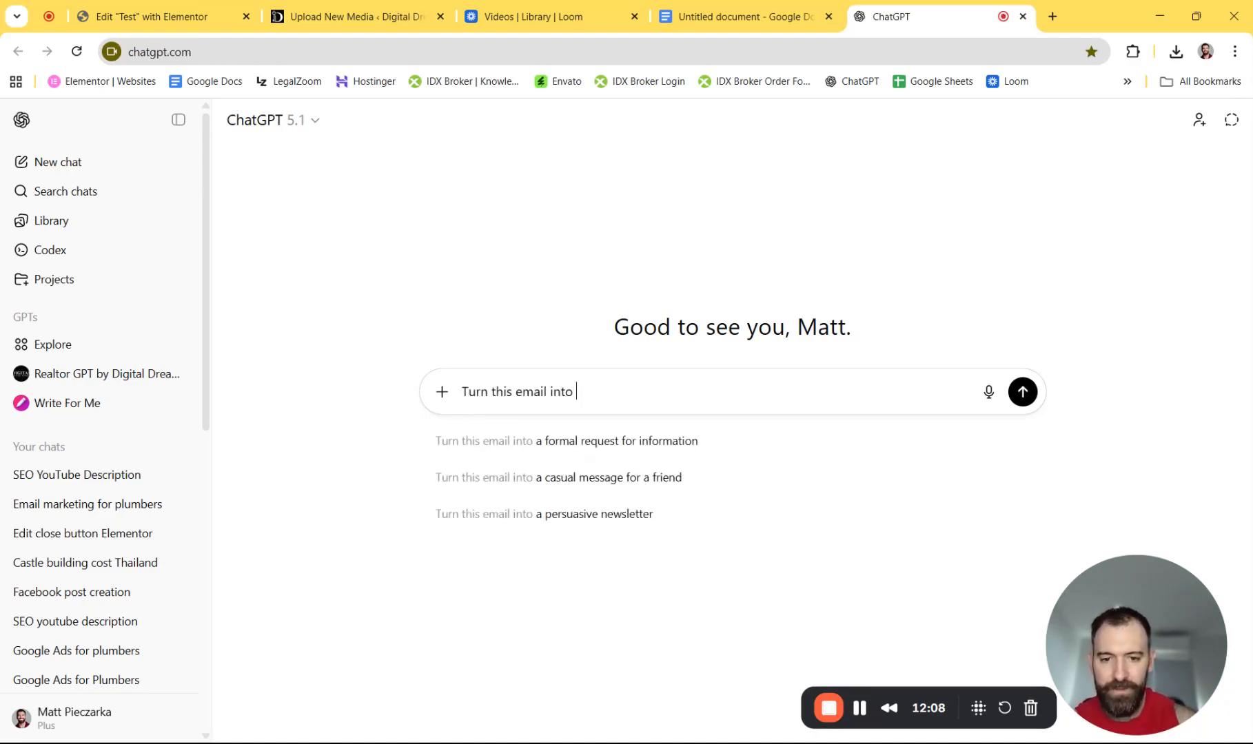
{"action": "type", "text": "html I can easily copy and paste:"}
{"action": "key", "text": "shift+Return"}
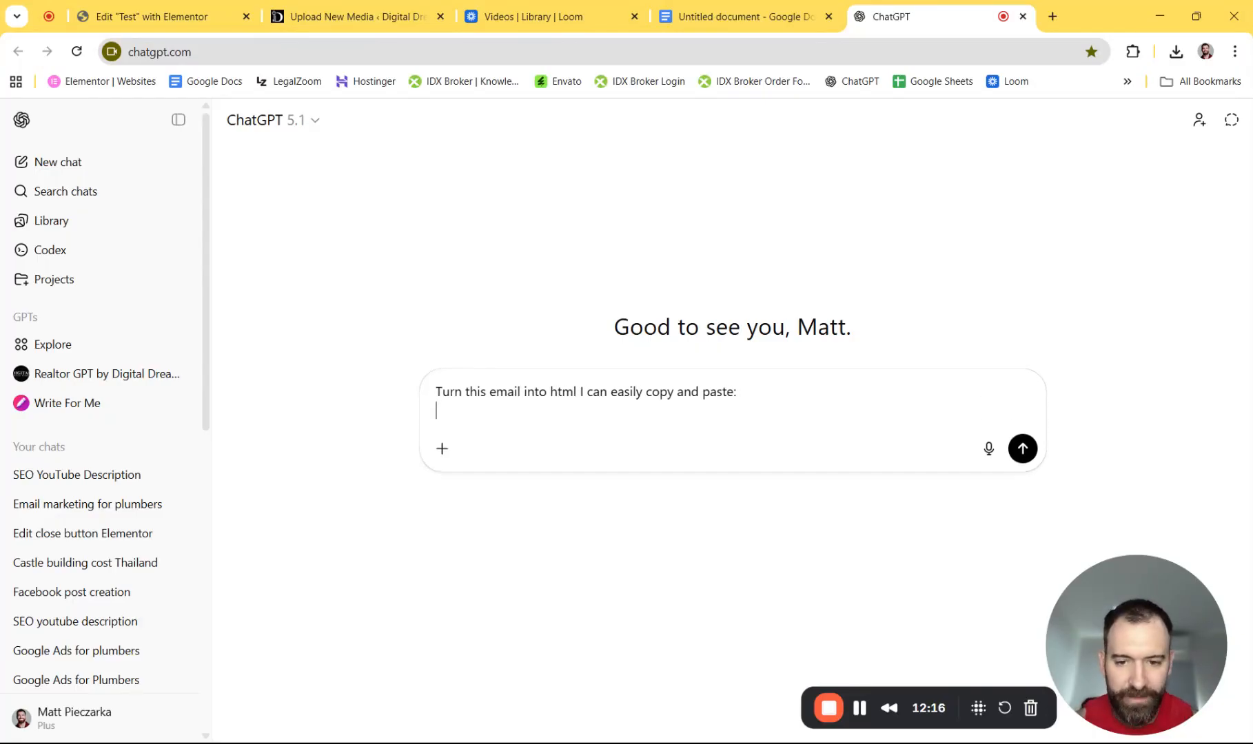
{"action": "key", "text": "ctrl+v"}
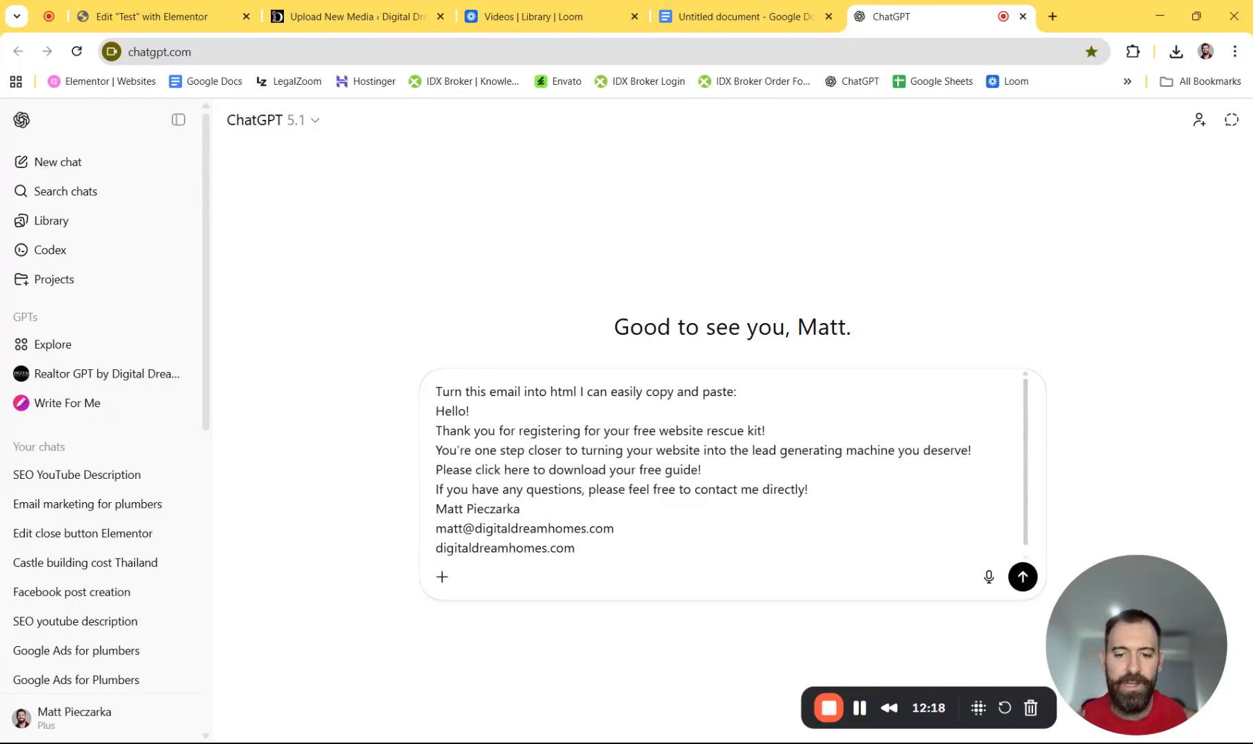
{"action": "left_click", "coordinate": [1022, 577]}
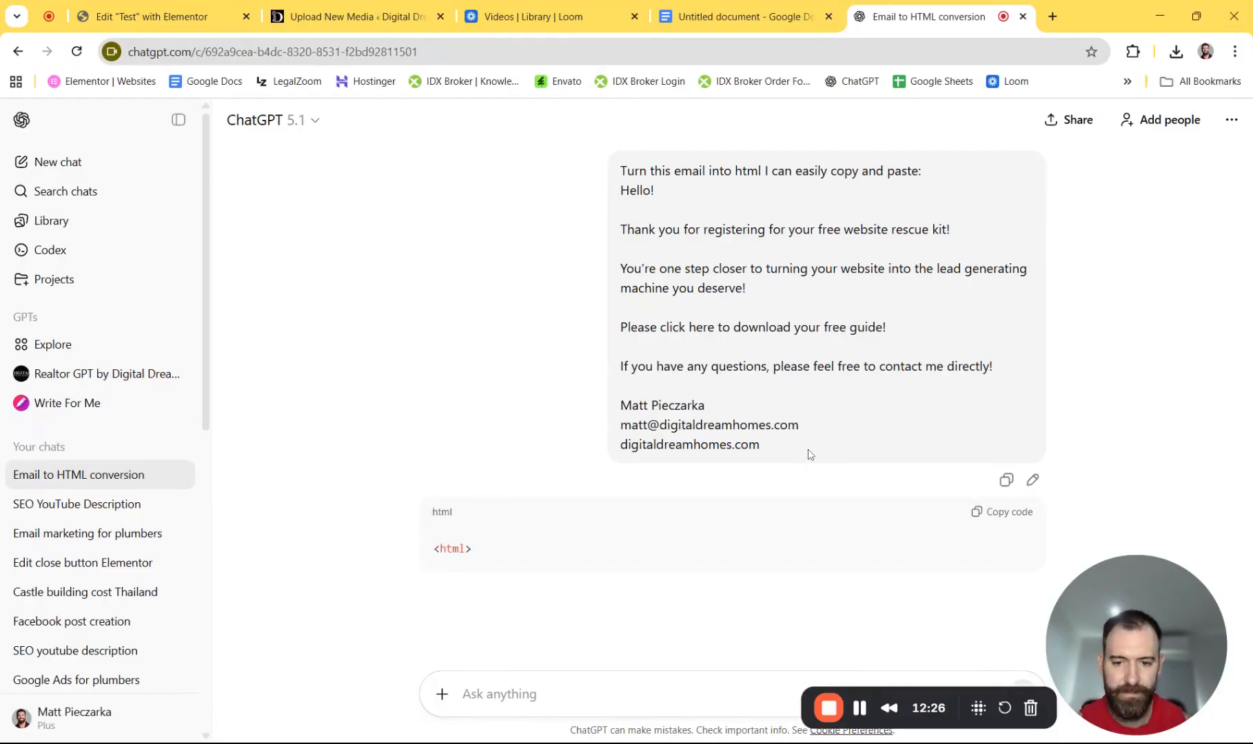
{"action": "scroll", "coordinate": [793, 441], "scroll_direction": "down", "scroll_amount": 3}
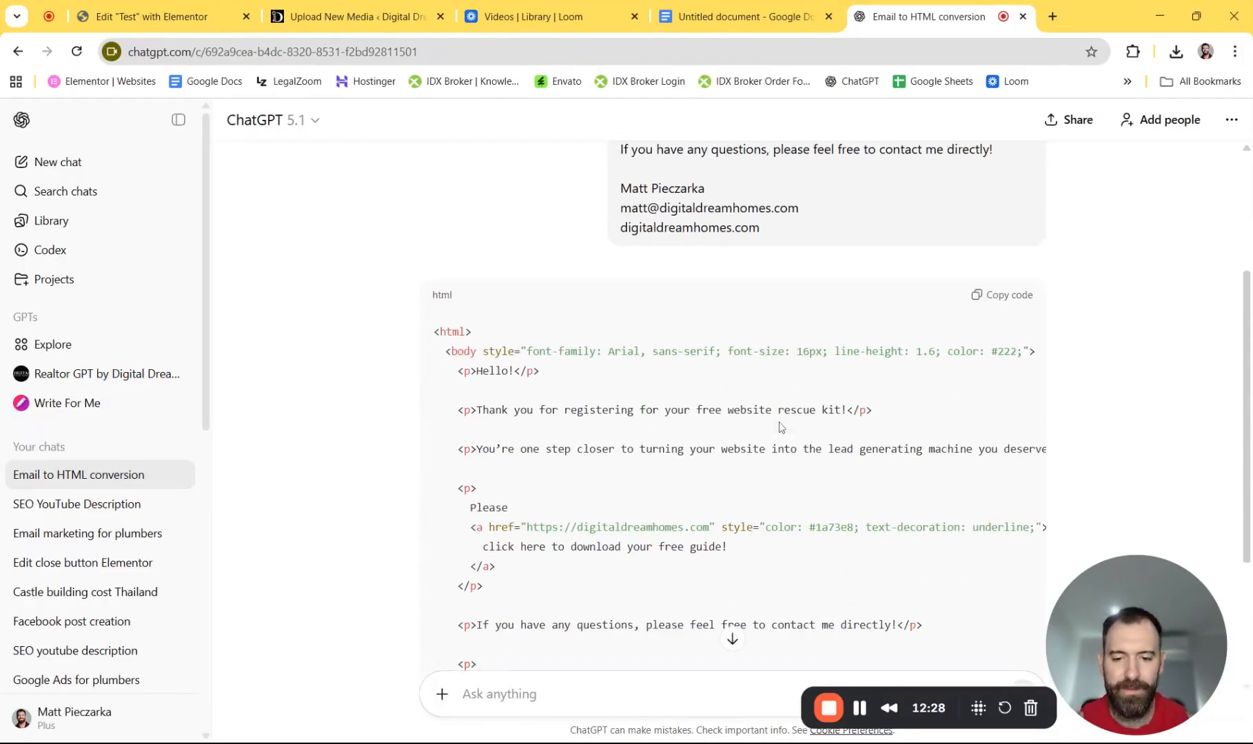
{"action": "scroll", "coordinate": [779, 422], "scroll_direction": "down", "scroll_amount": 3}
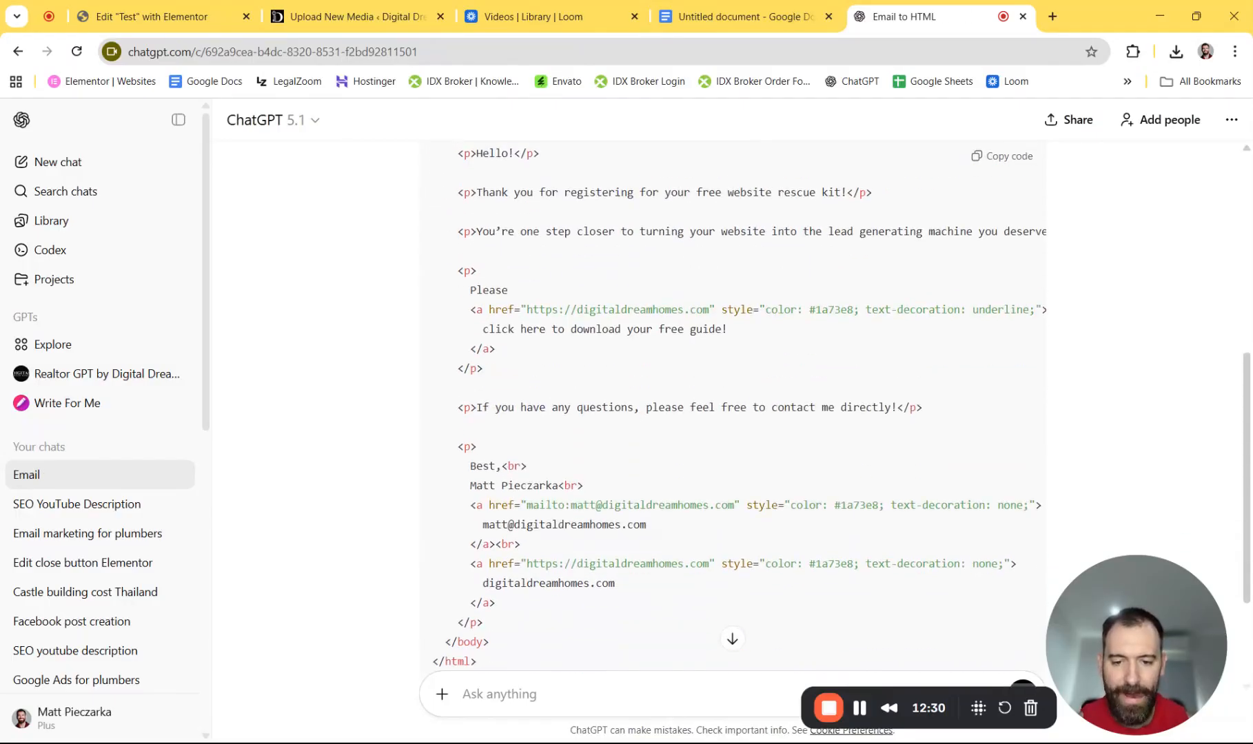
{"action": "scroll", "coordinate": [754, 417], "scroll_direction": "down", "scroll_amount": 2}
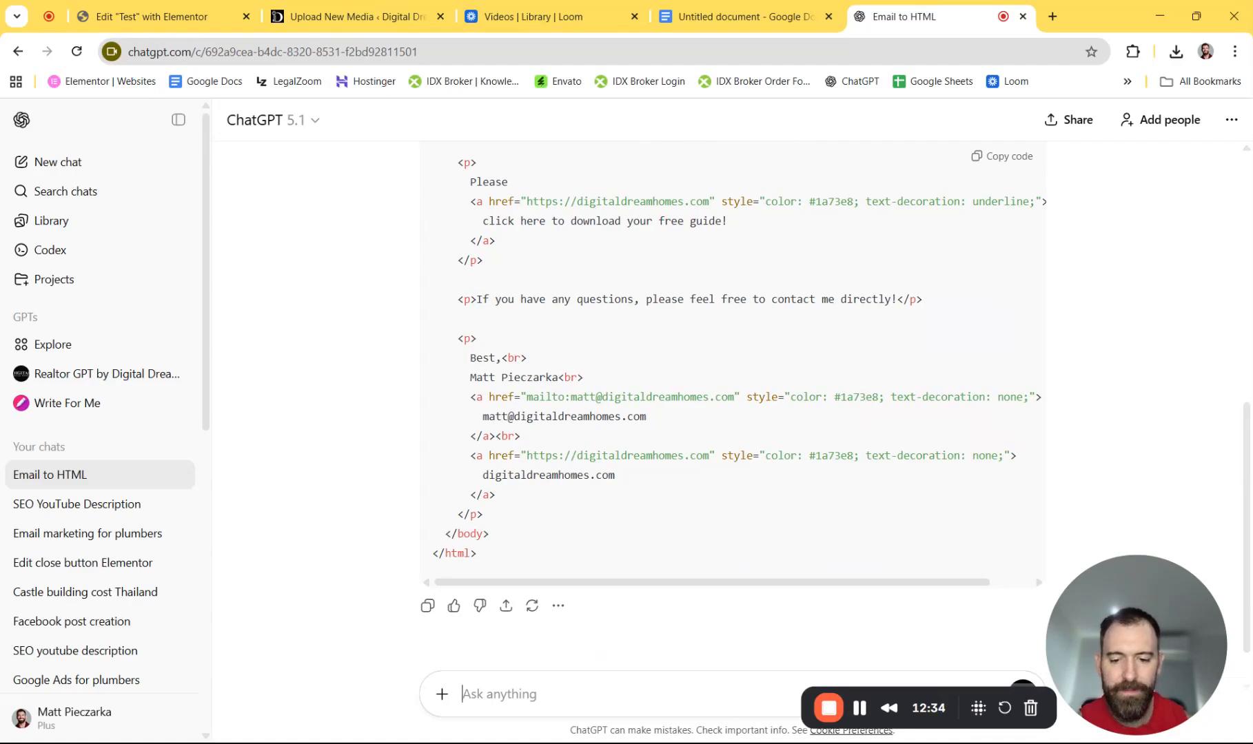
- Ask ChatGPT to embed a download link in the email's 'click here' text
{"action": "type", "text": "make sure t"}
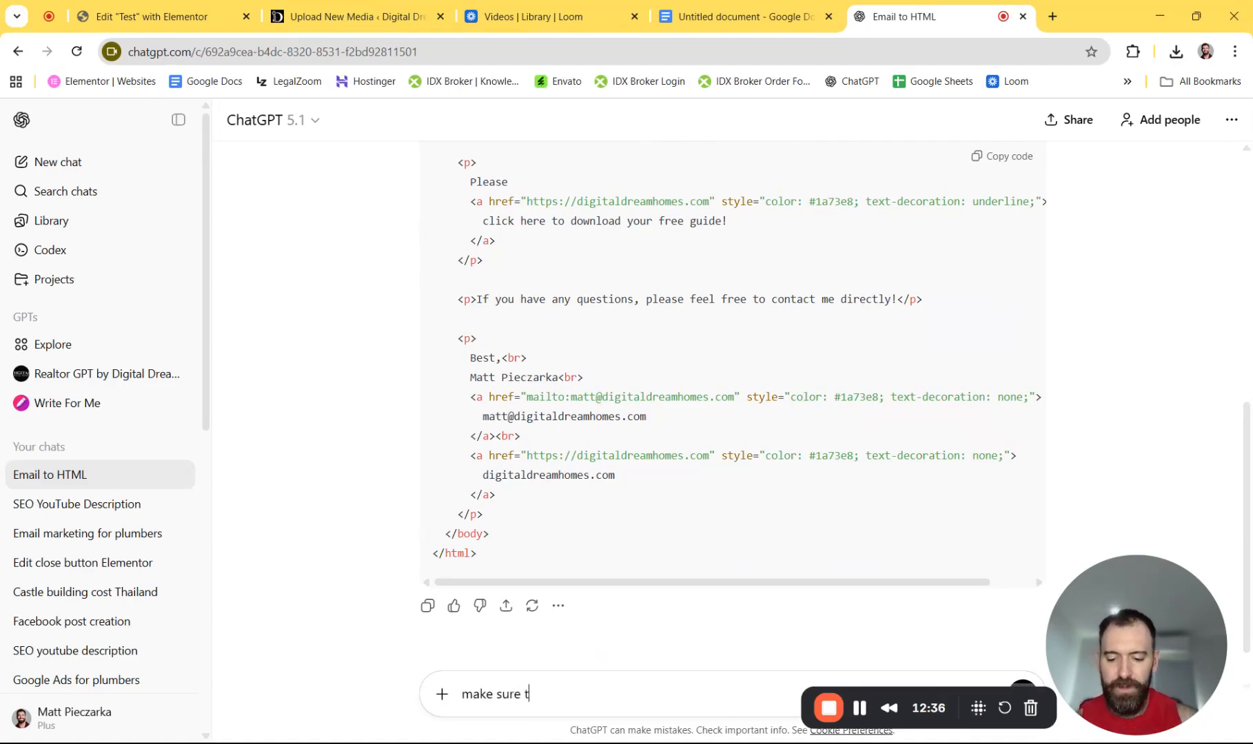
{"action": "type", "text": "he \"click "}
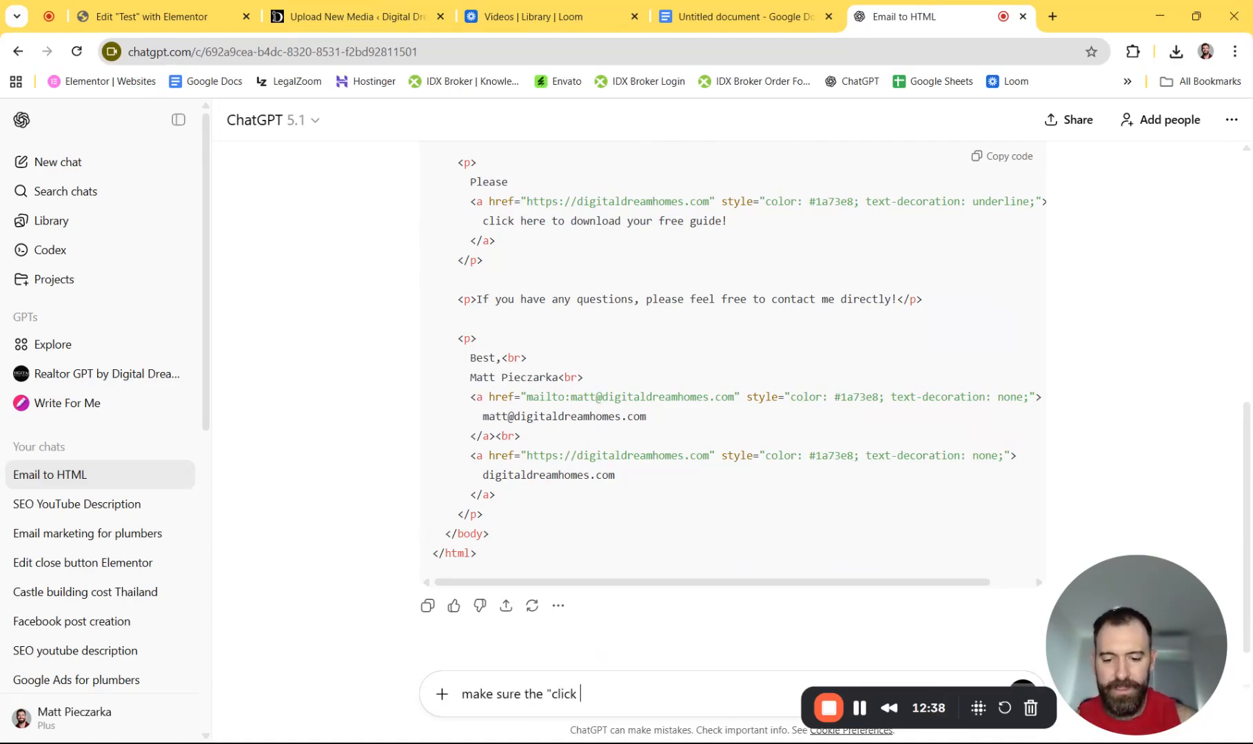
{"action": "type", "text": "here\" "}
{"action": "type", "text": "is "}
{"action": "type", "text": "has"}
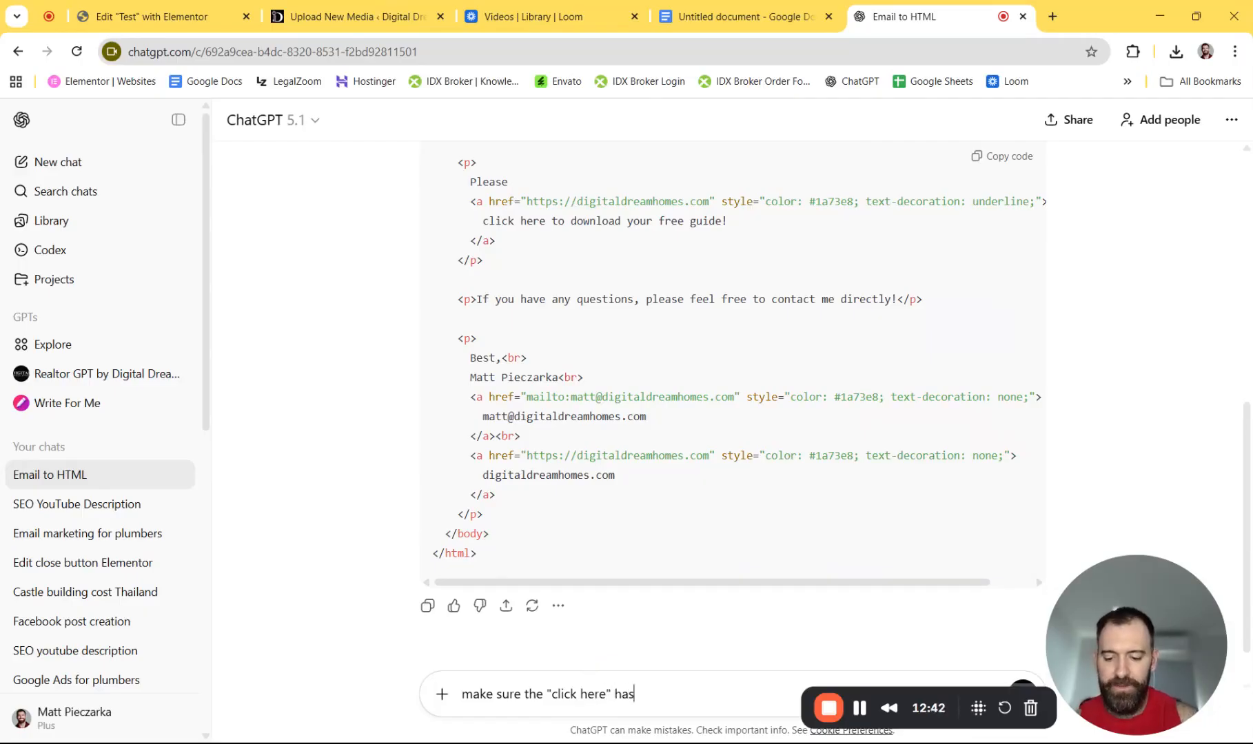
{"action": "type", "text": " a link em"}
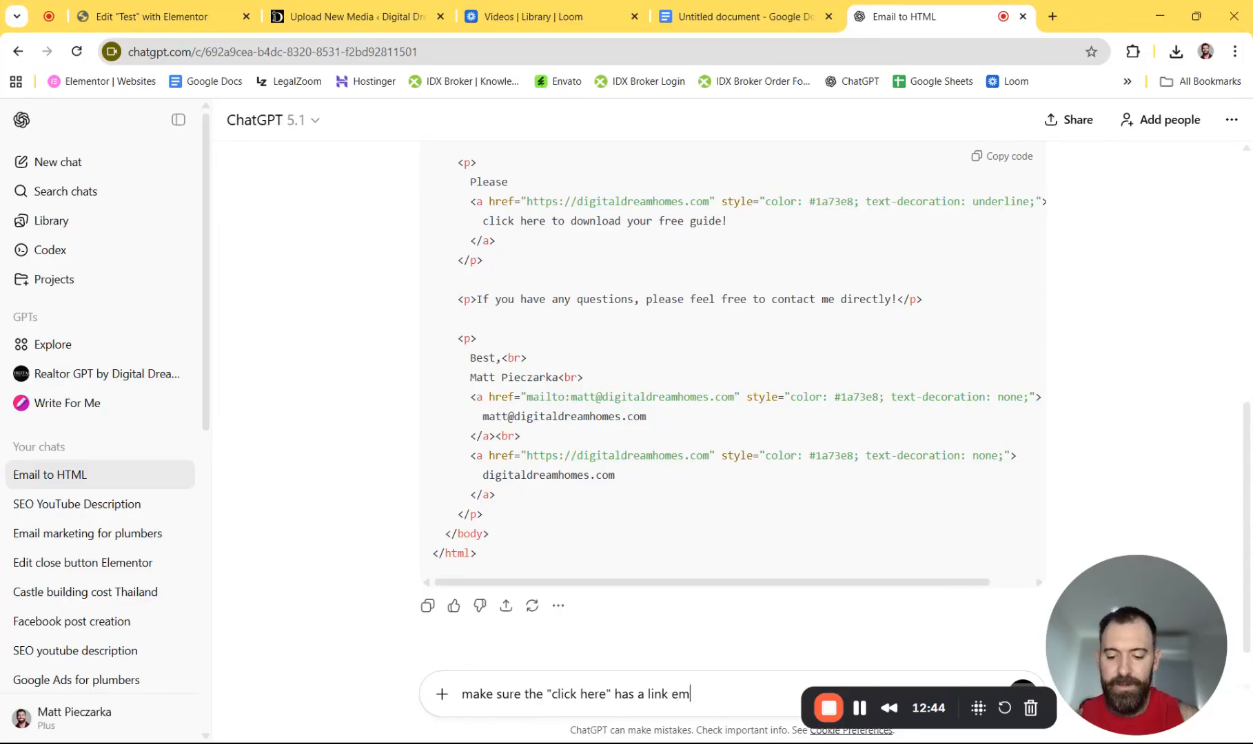
{"action": "type", "text": "bedded to downloa"}
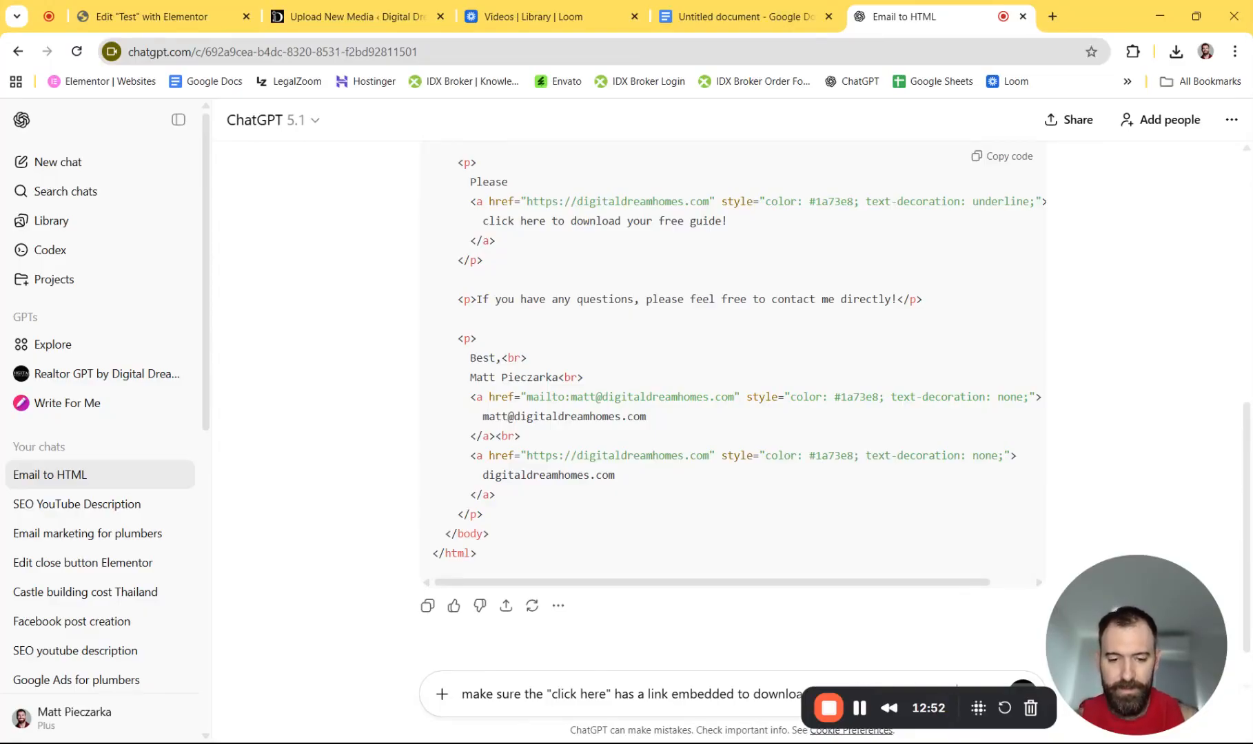
{"action": "key", "text": "Return"}
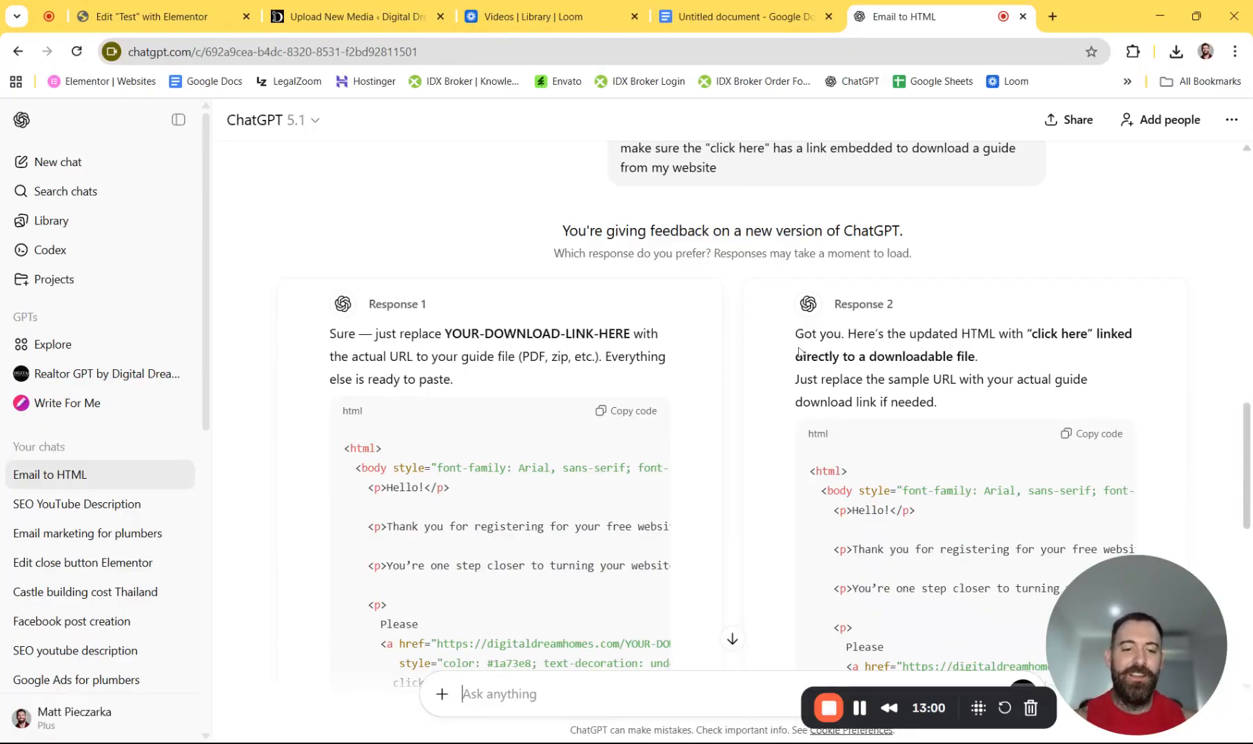
{"action": "scroll", "coordinate": [794, 353], "scroll_direction": "down", "scroll_amount": 2}
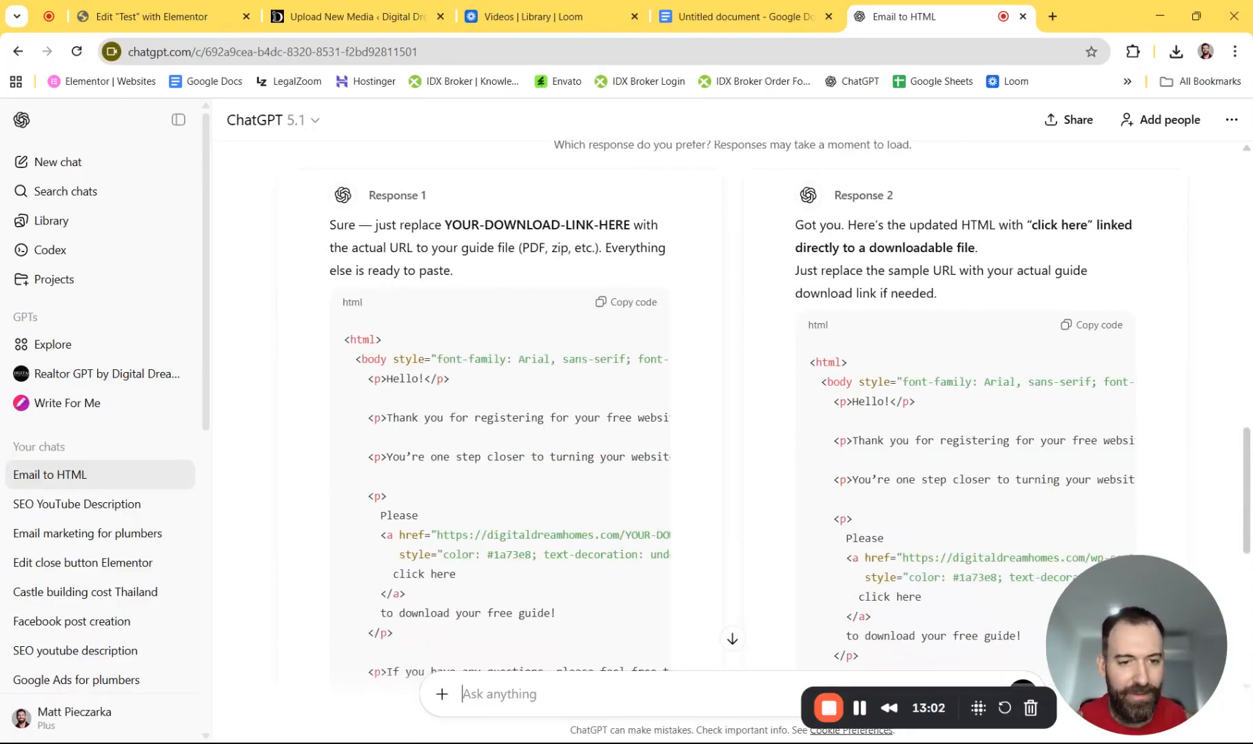
{"action": "left_click_drag", "start_coordinate": [359, 225], "coordinate": [372, 226]}
{"action": "left_click", "coordinate": [372, 225]}
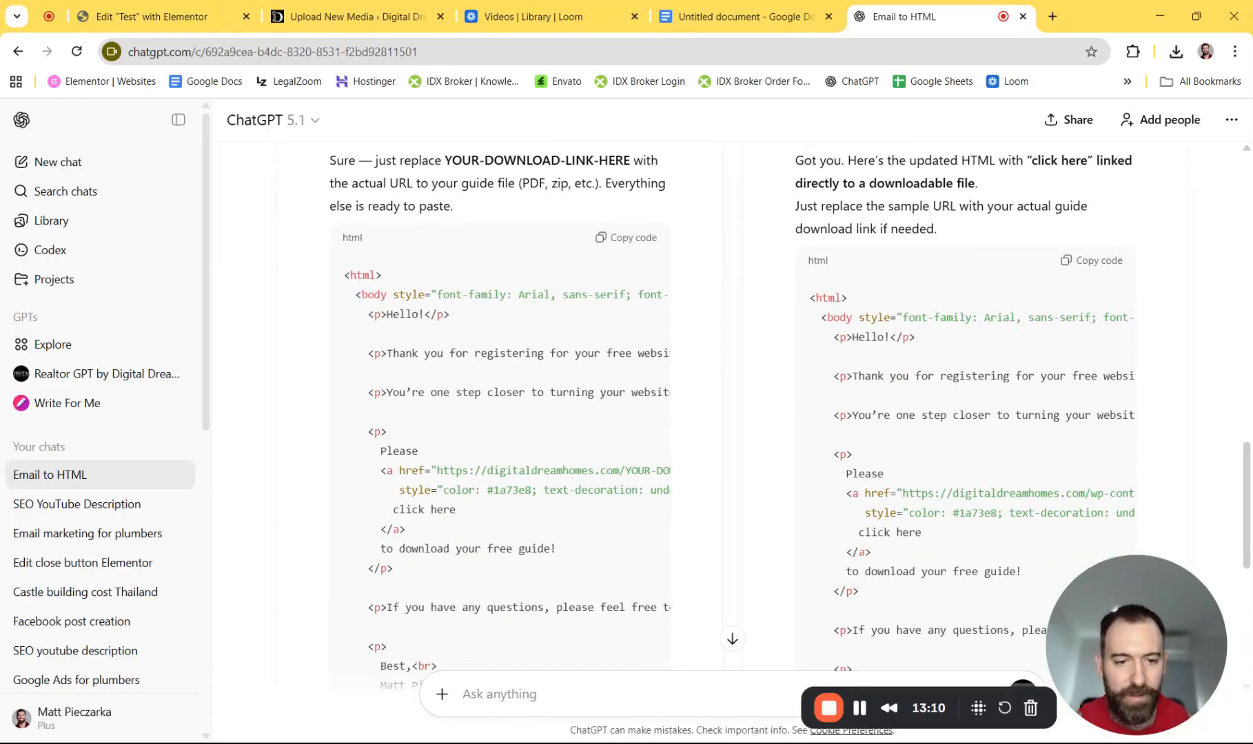
- Copy Response 1's HTML email code and return to the Elementor editor tab
{"action": "left_click", "coordinate": [627, 307]}
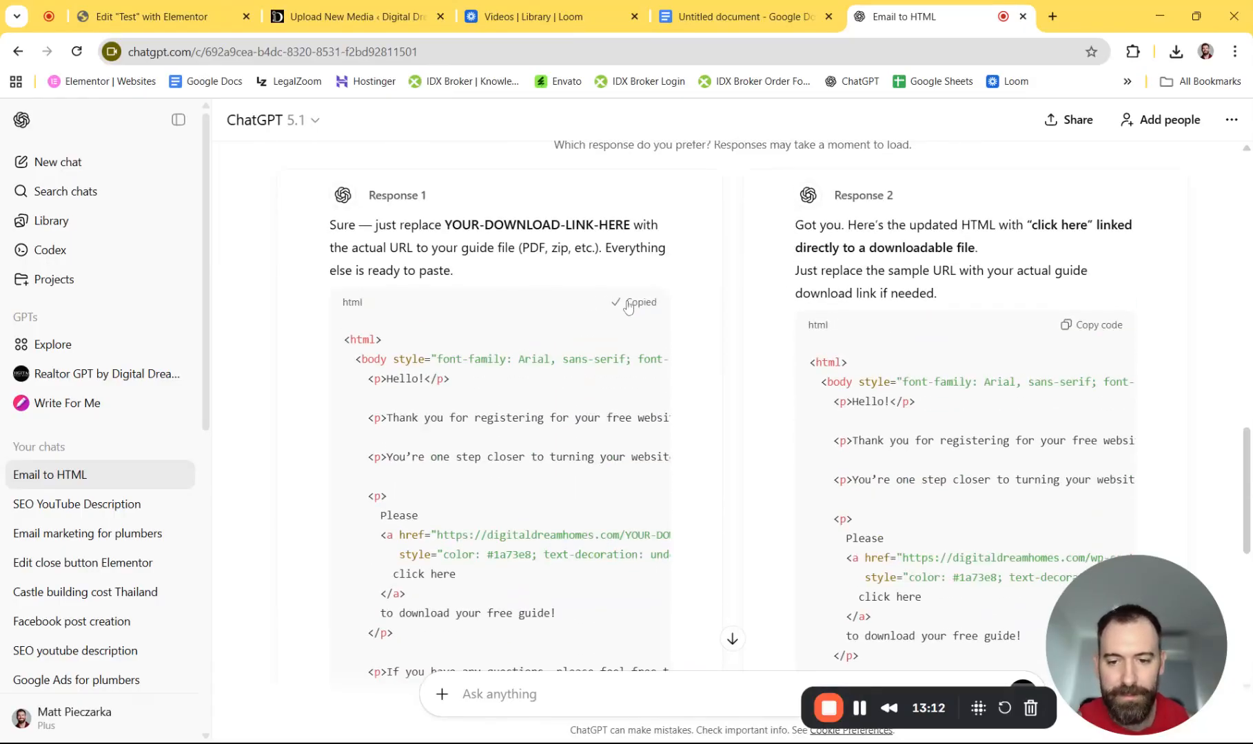
{"action": "scroll", "coordinate": [650, 314], "scroll_direction": "down", "scroll_amount": 6}
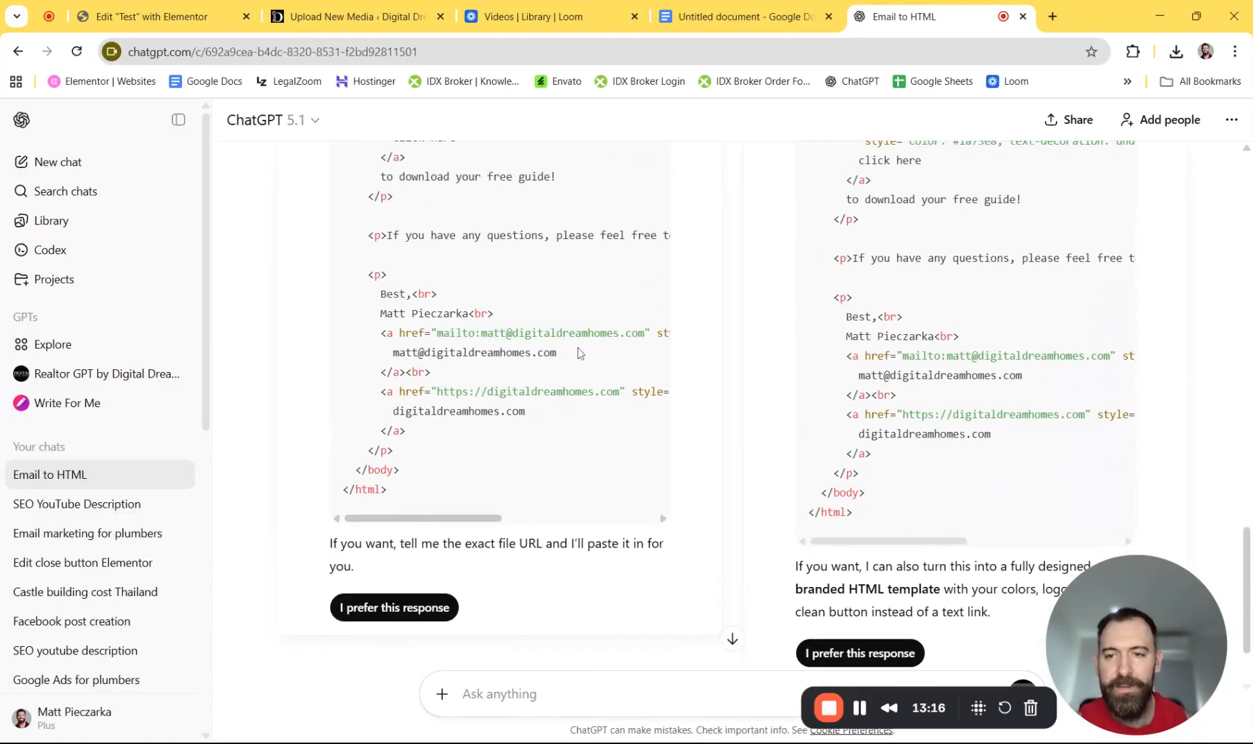
{"action": "left_click", "coordinate": [148, 17]}
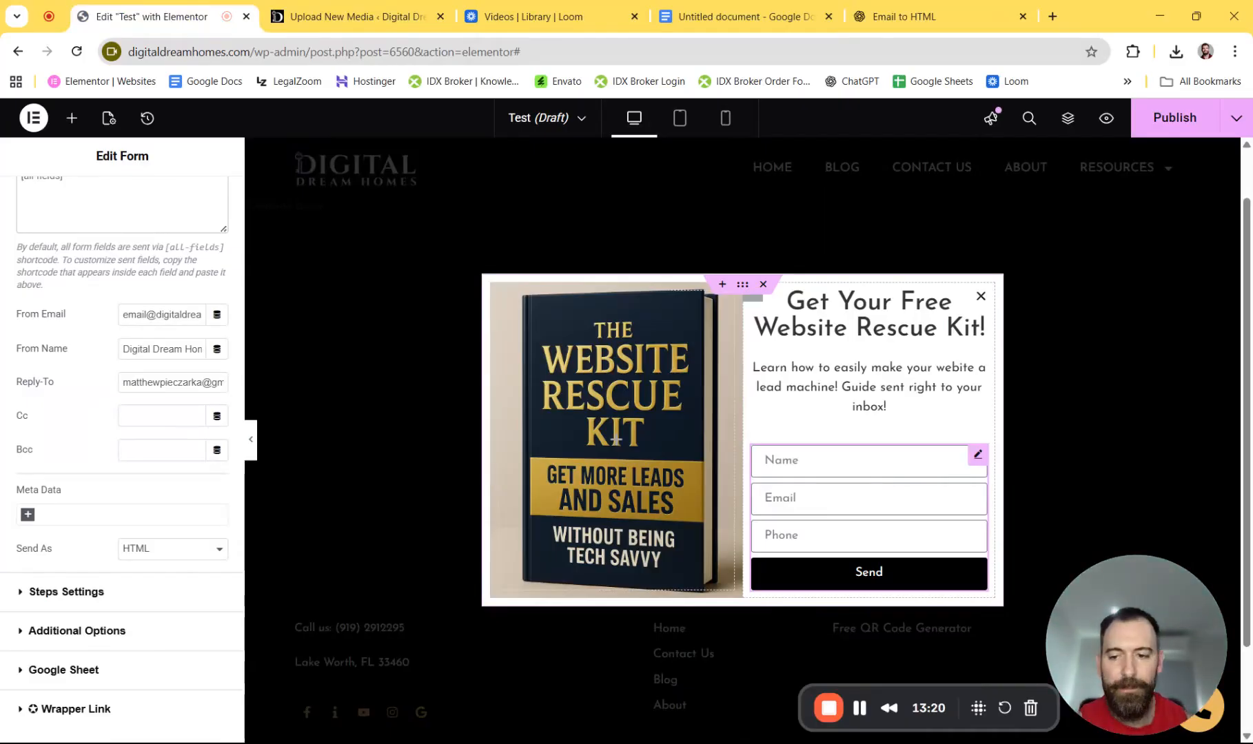
- Paste the HTML thank-you email into Email 2's Message box, then view the media upload page
{"action": "scroll", "coordinate": [122, 441], "scroll_direction": "down", "scroll_amount": 1}
{"action": "scroll", "coordinate": [122, 441], "scroll_direction": "up", "scroll_amount": 3}
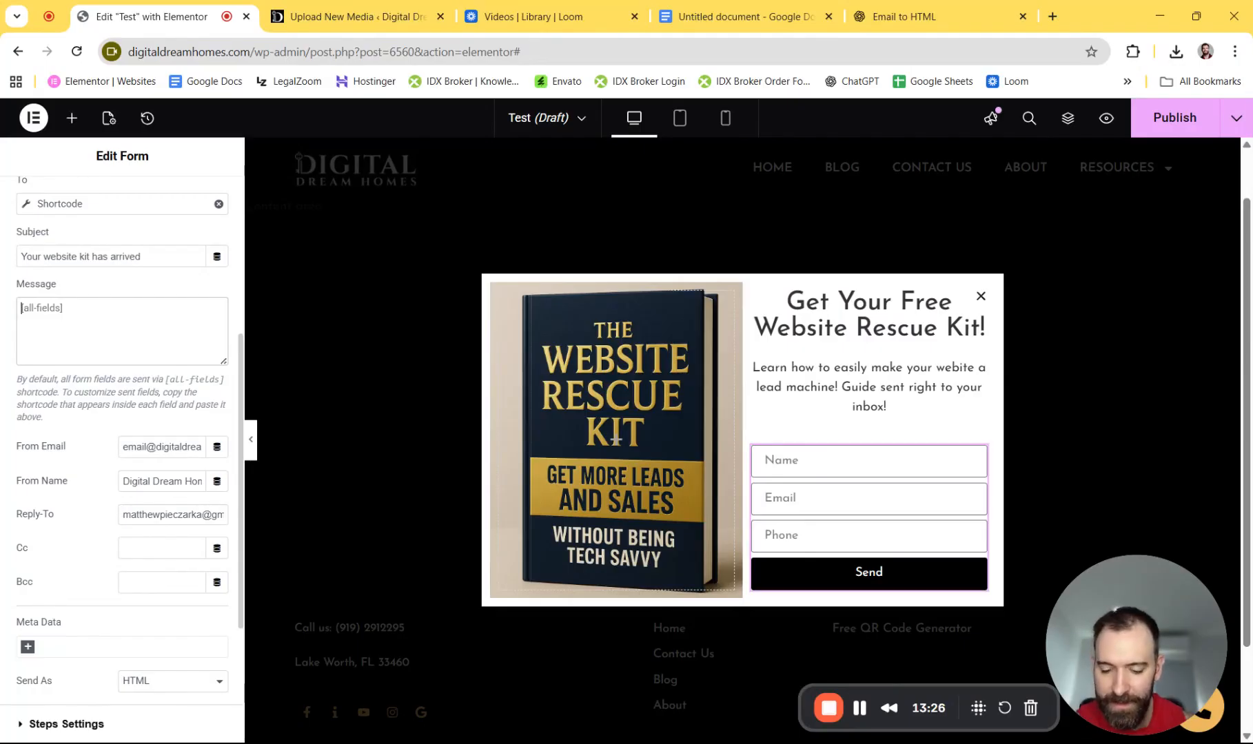
{"action": "key", "text": "ctrl+v"}
{"action": "scroll", "coordinate": [117, 331], "scroll_direction": "up", "scroll_amount": 3}
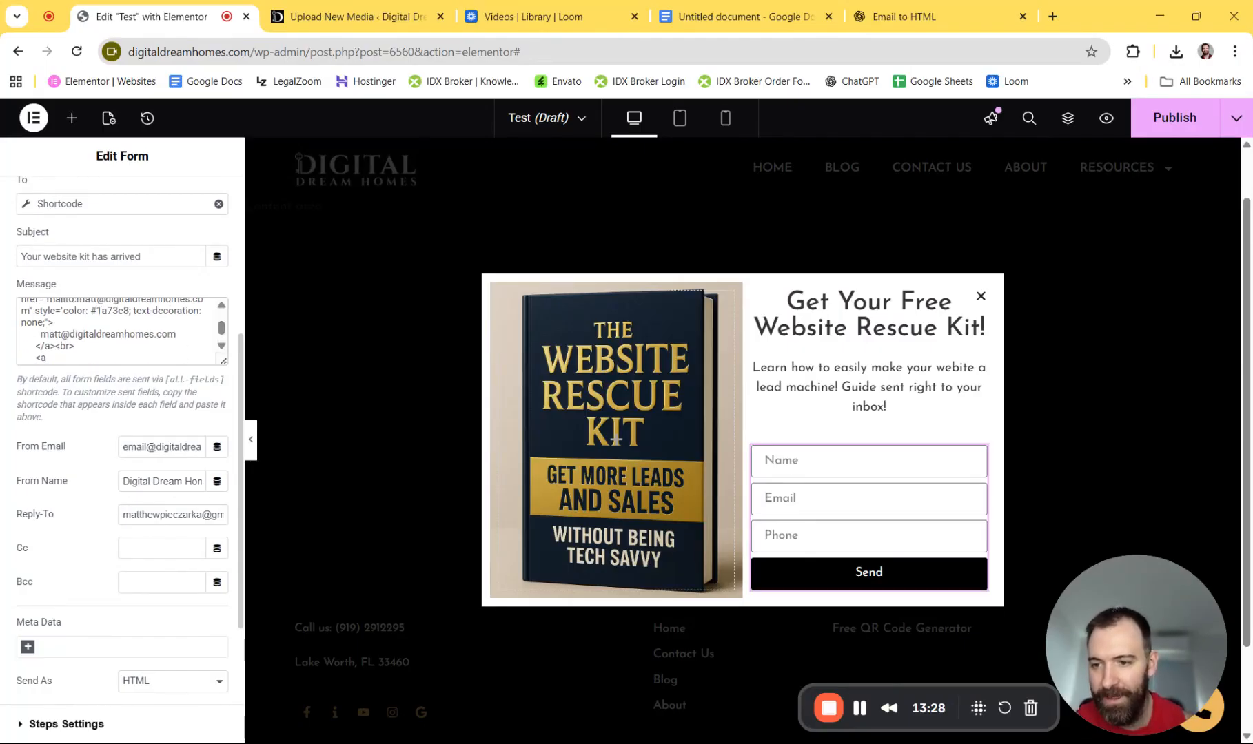
{"action": "scroll", "coordinate": [117, 331], "scroll_direction": "up", "scroll_amount": 5}
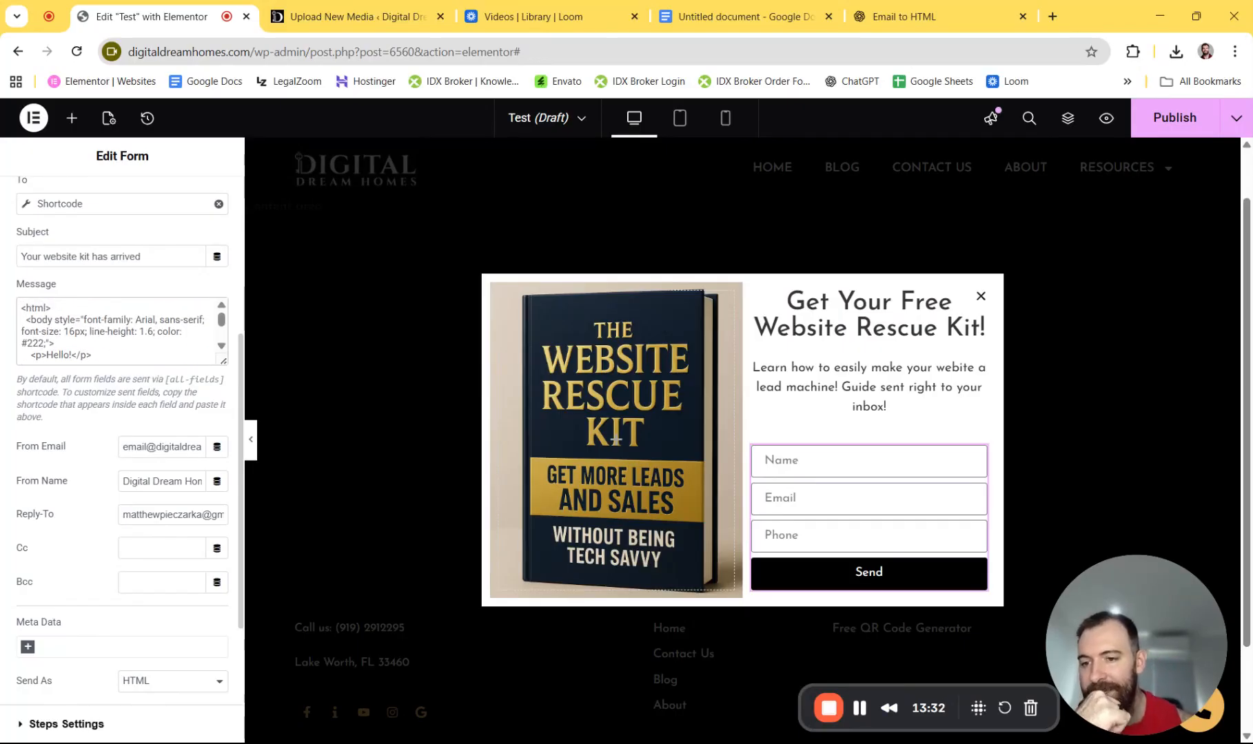
{"action": "scroll", "coordinate": [224, 355], "scroll_direction": "down", "scroll_amount": 2}
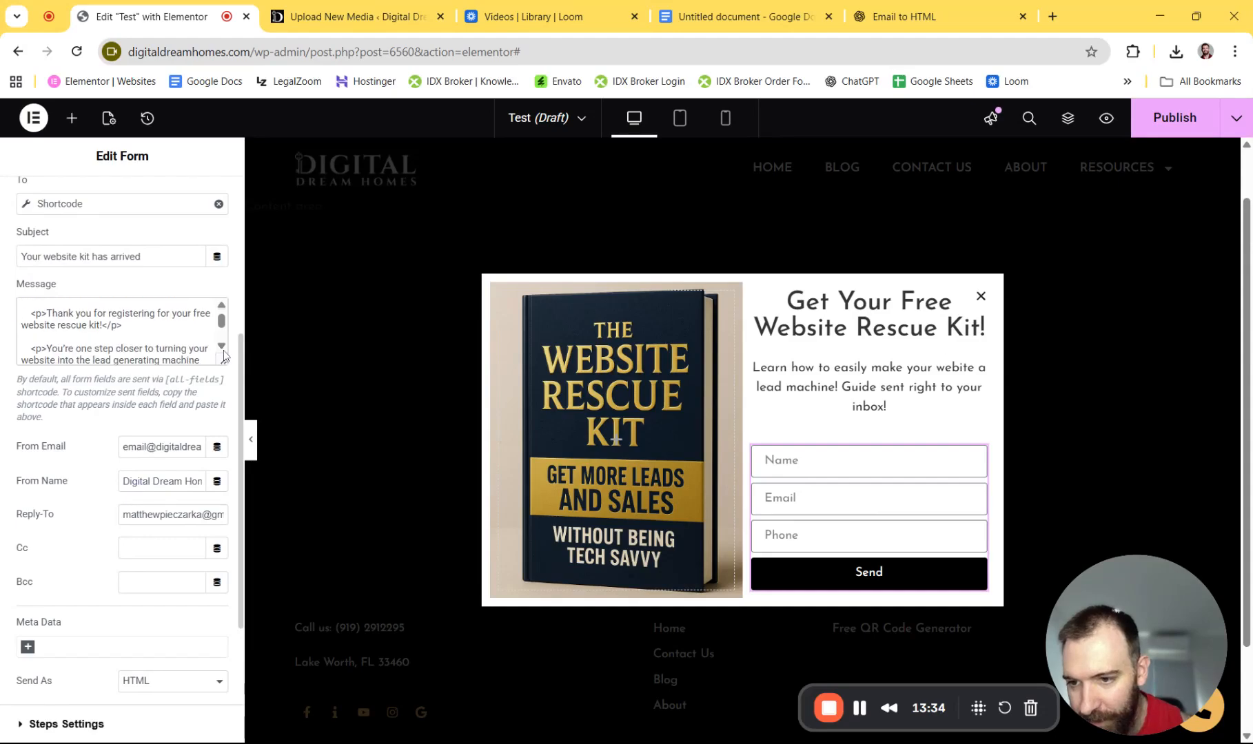
{"action": "scroll", "coordinate": [224, 355], "scroll_direction": "down", "scroll_amount": 5}
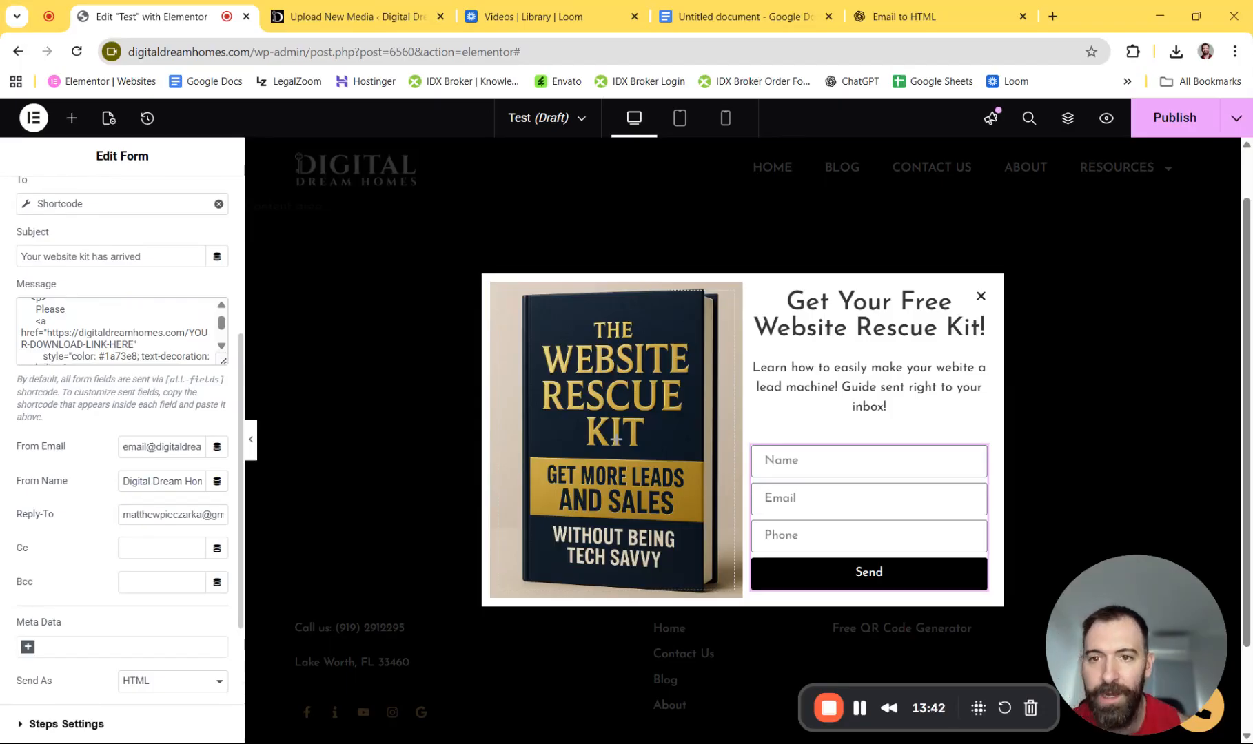
{"action": "left_click", "coordinate": [331, 20]}
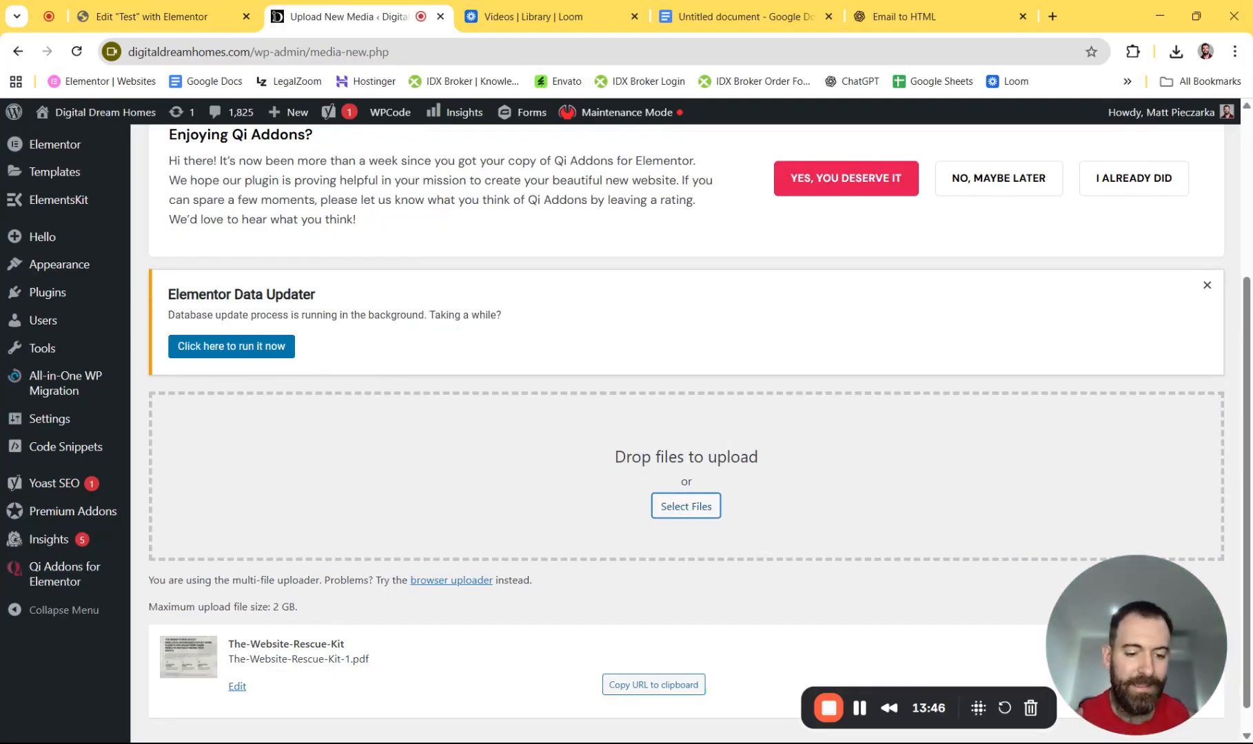
- Copy the rescue kit PDF's URL, then select the placeholder link in Email 2's message
{"action": "left_click", "coordinate": [644, 694]}
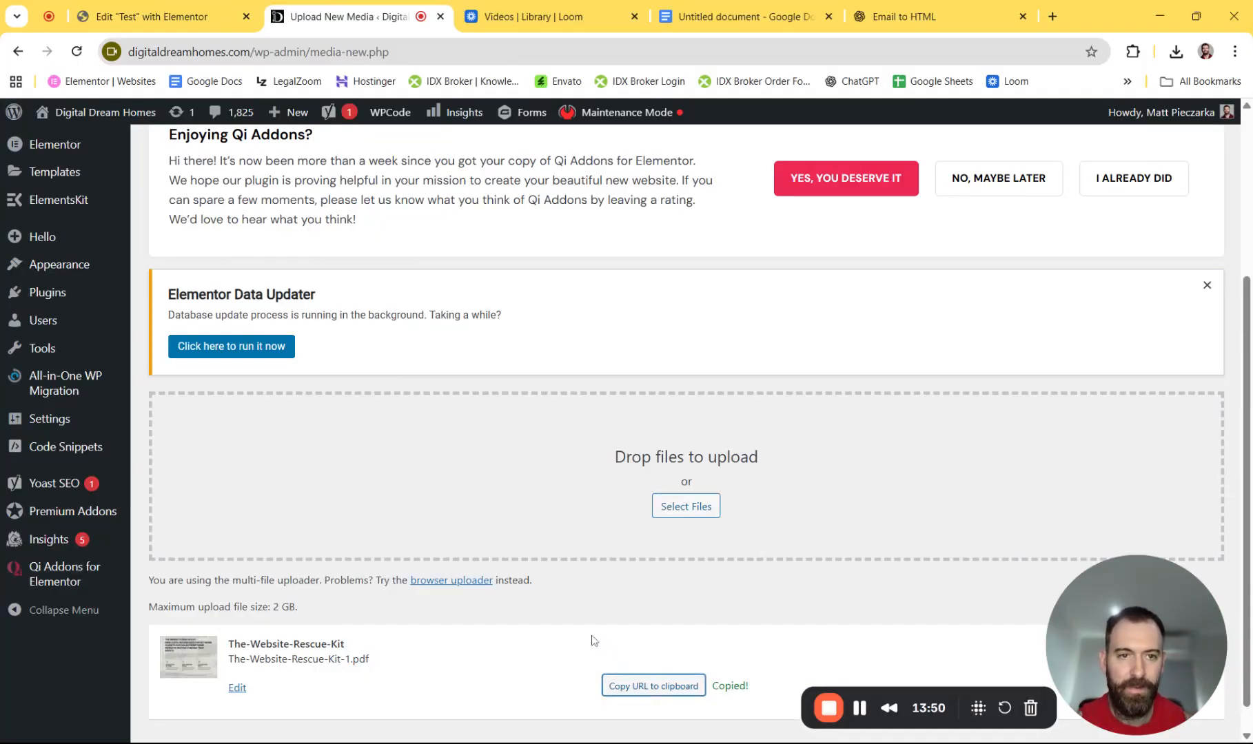
{"action": "left_click", "coordinate": [164, 18]}
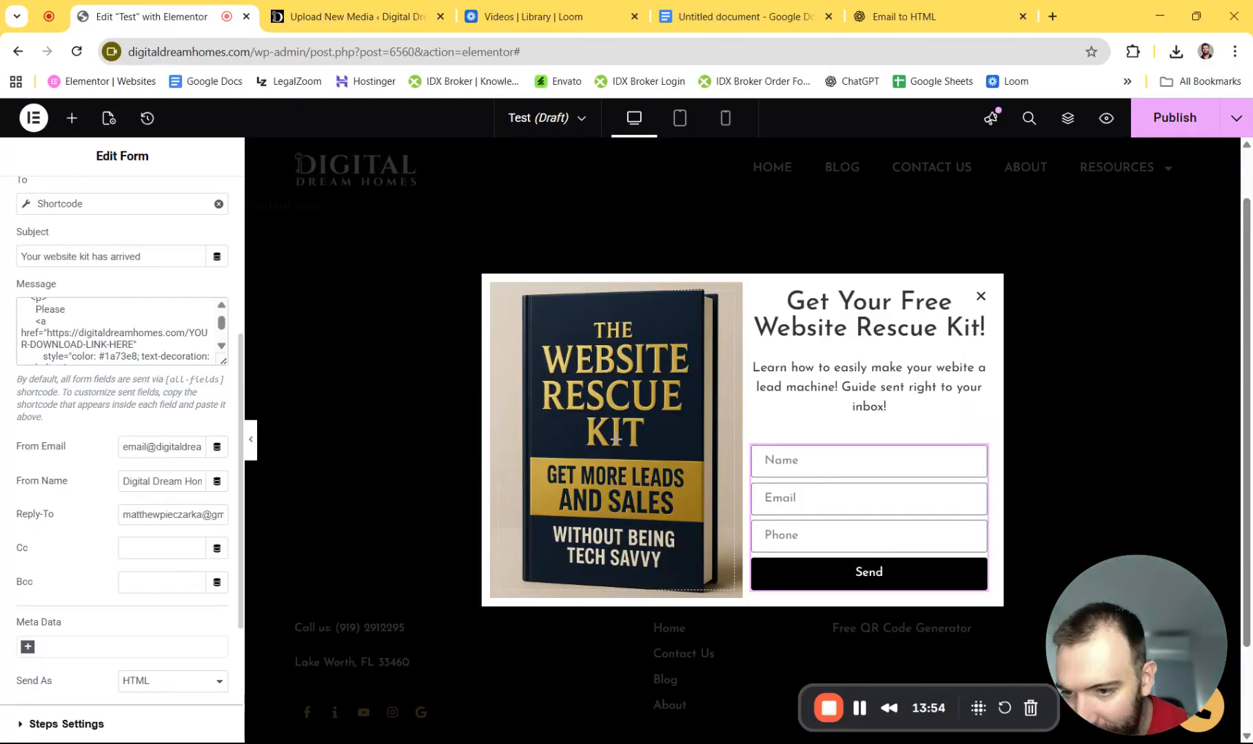
{"action": "left_click_drag", "start_coordinate": [135, 345], "coordinate": [47, 333]}
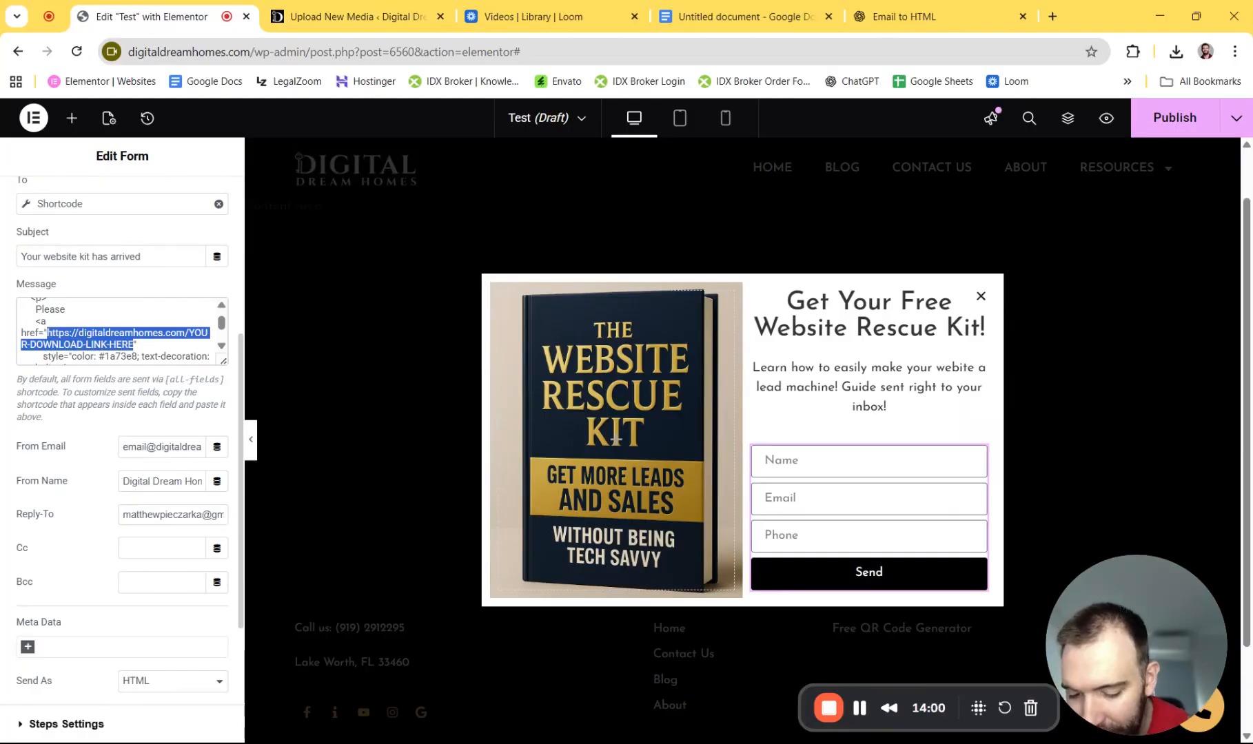
- Paste the The-Website-Rescue-Kit-1.pdf URL over the placeholder download link in Email 2's HTML message
{"action": "key", "text": "ctrl+v"}
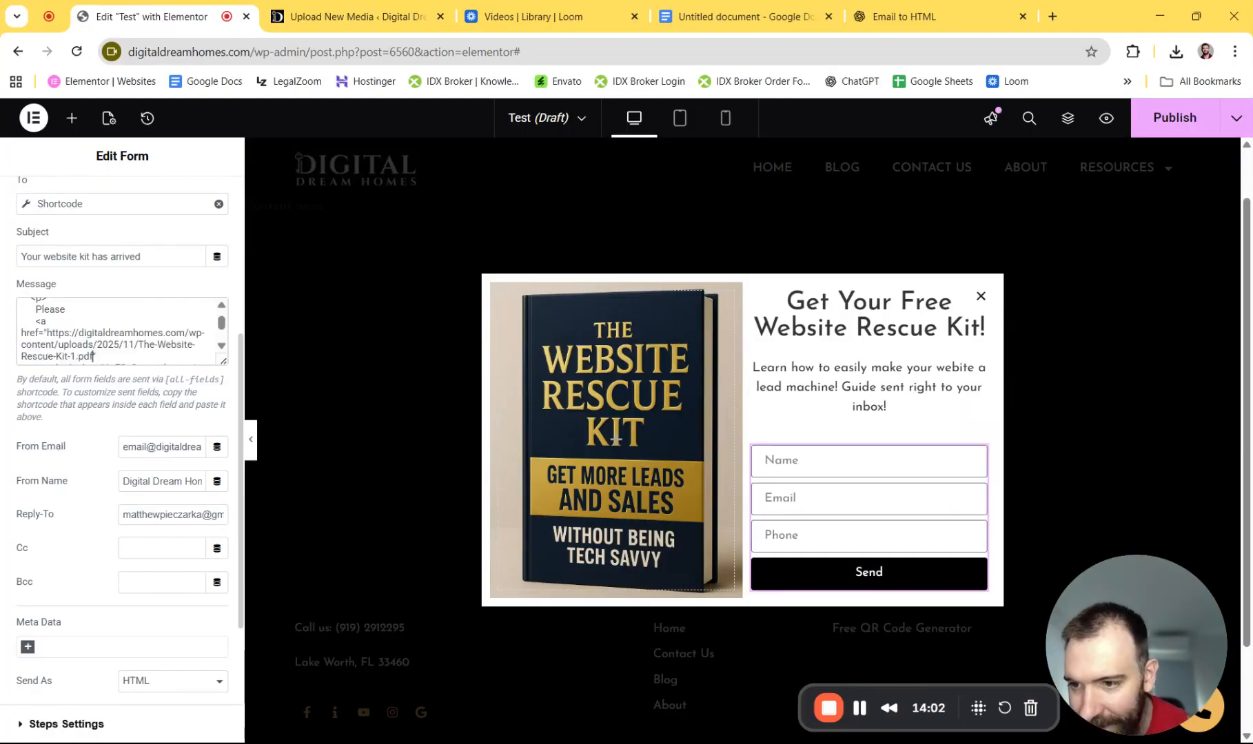
{"action": "scroll", "coordinate": [122, 332], "scroll_direction": "down", "scroll_amount": 1}
{"action": "scroll", "coordinate": [121, 332], "scroll_direction": "down", "scroll_amount": 4}
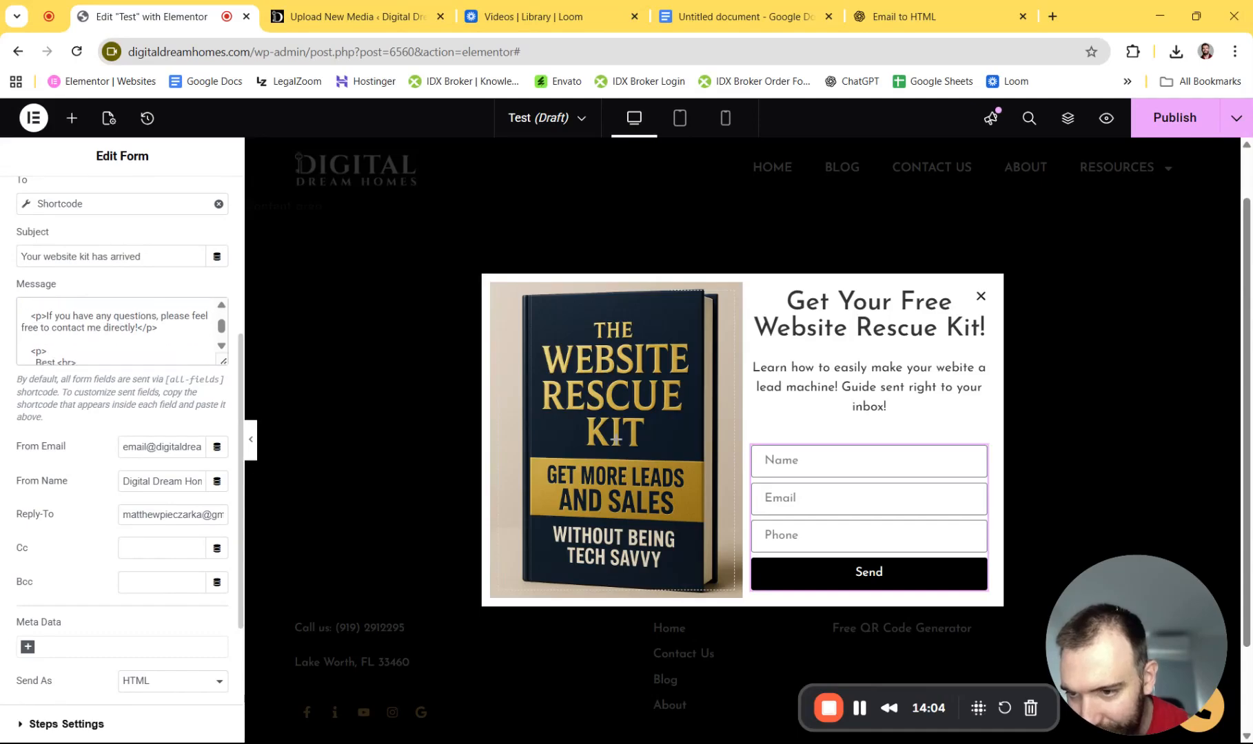
{"action": "scroll", "coordinate": [122, 333], "scroll_direction": "down", "scroll_amount": 3}
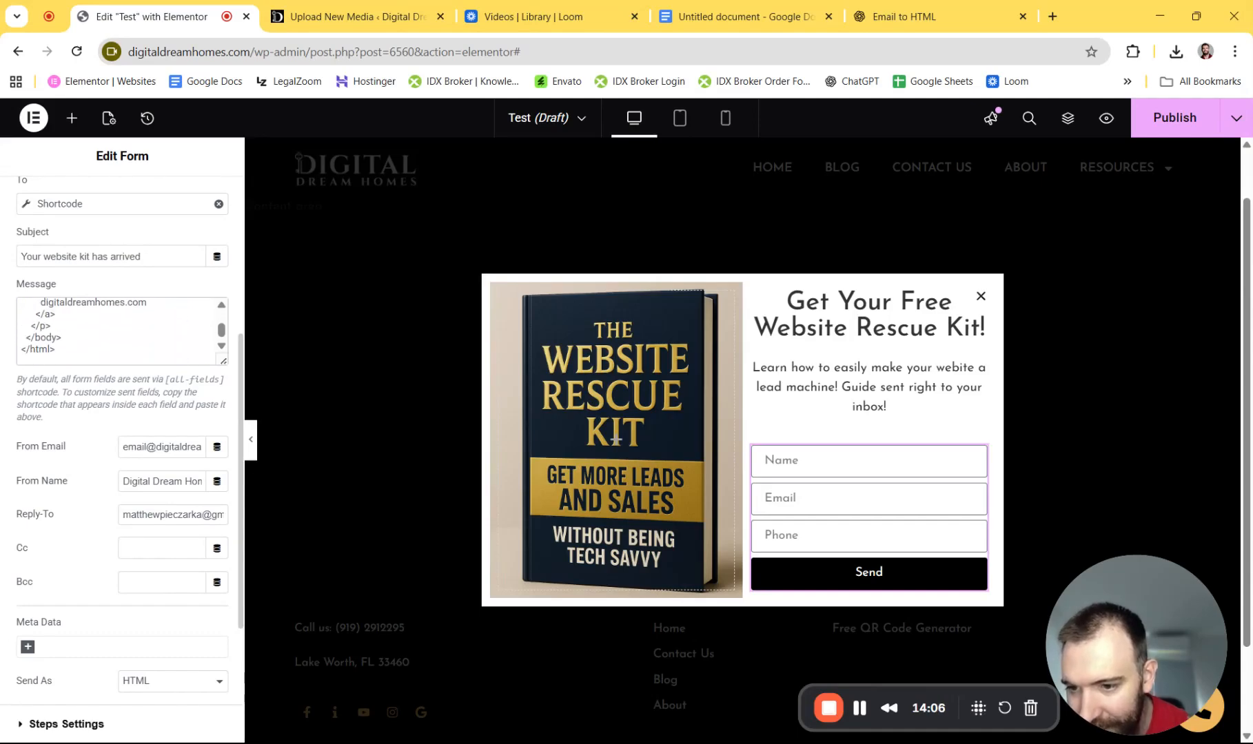
{"action": "scroll", "coordinate": [103, 345], "scroll_direction": "up", "scroll_amount": 3}
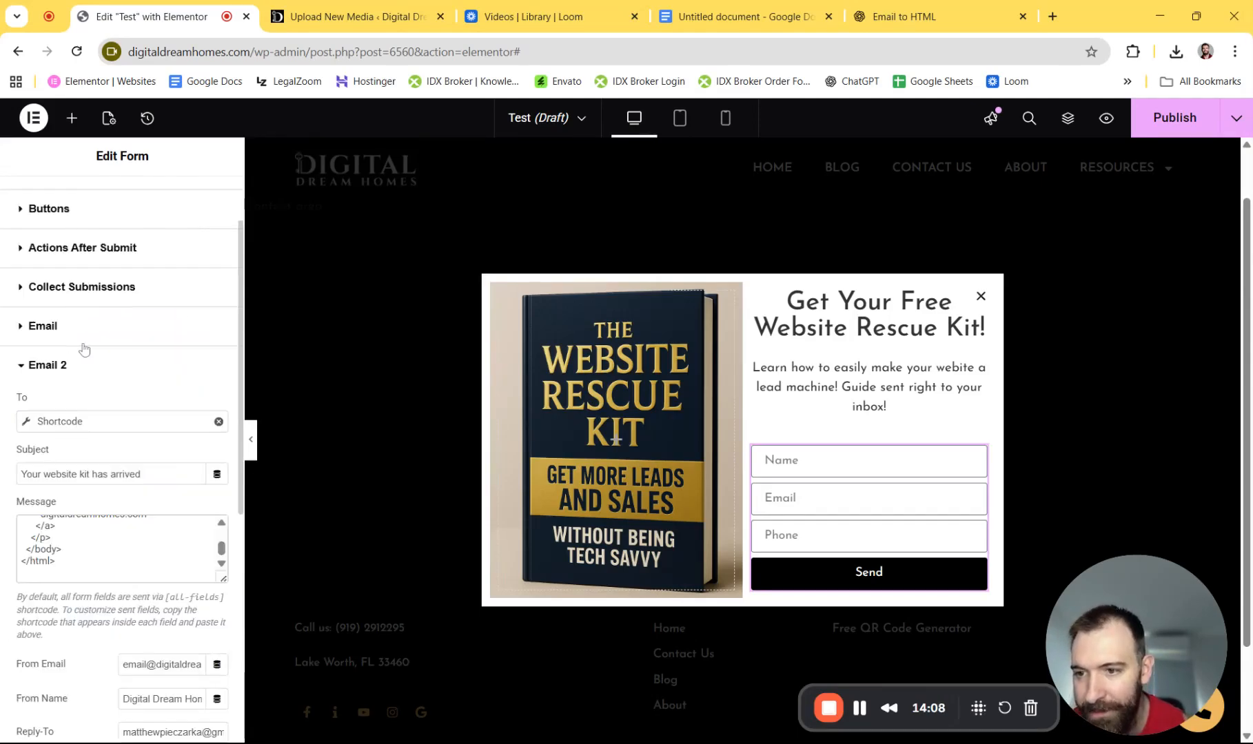
- Add a Redirect action to the form's Actions After Submit
{"action": "left_click", "coordinate": [95, 254]}
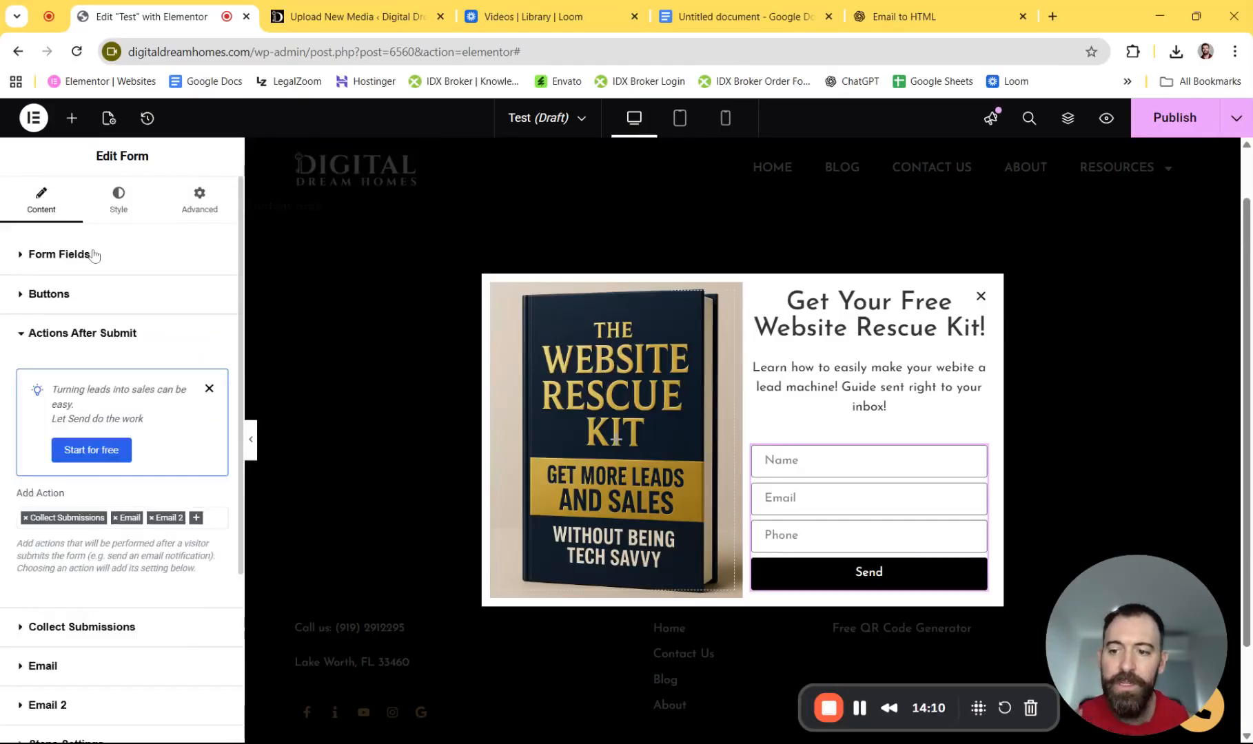
{"action": "left_click", "coordinate": [206, 520]}
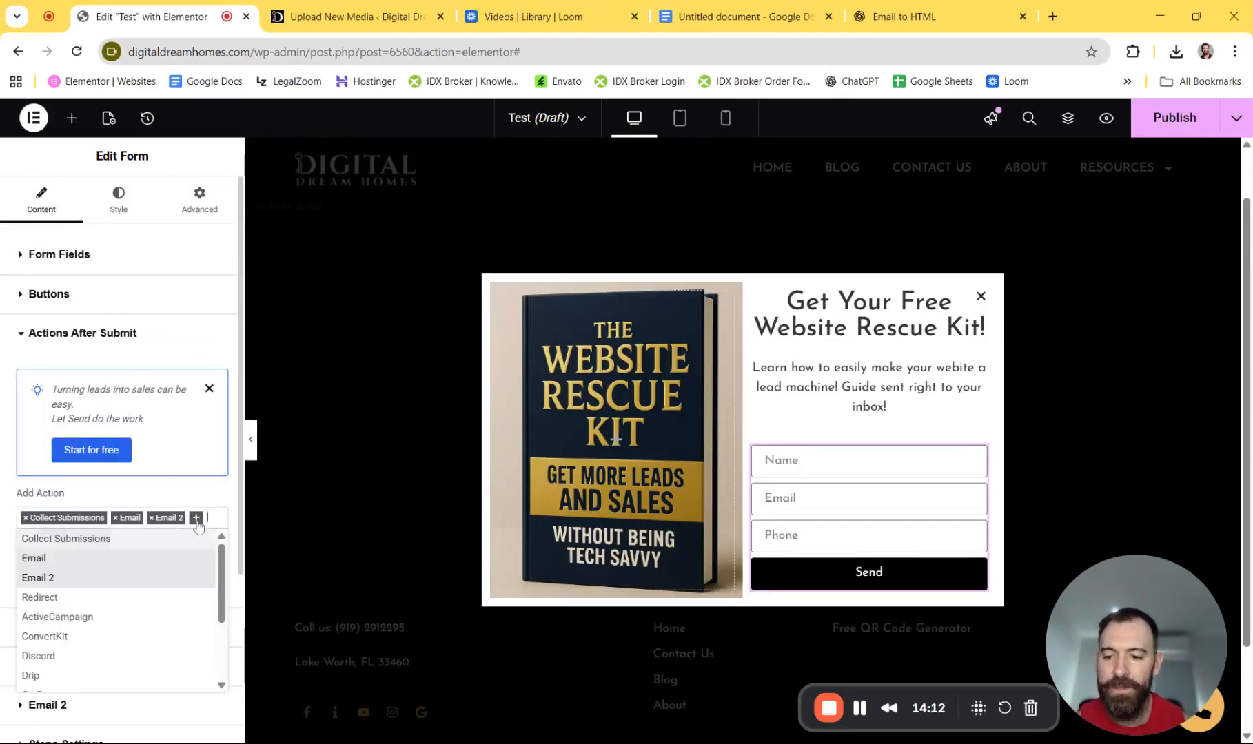
{"action": "left_click", "coordinate": [61, 599]}
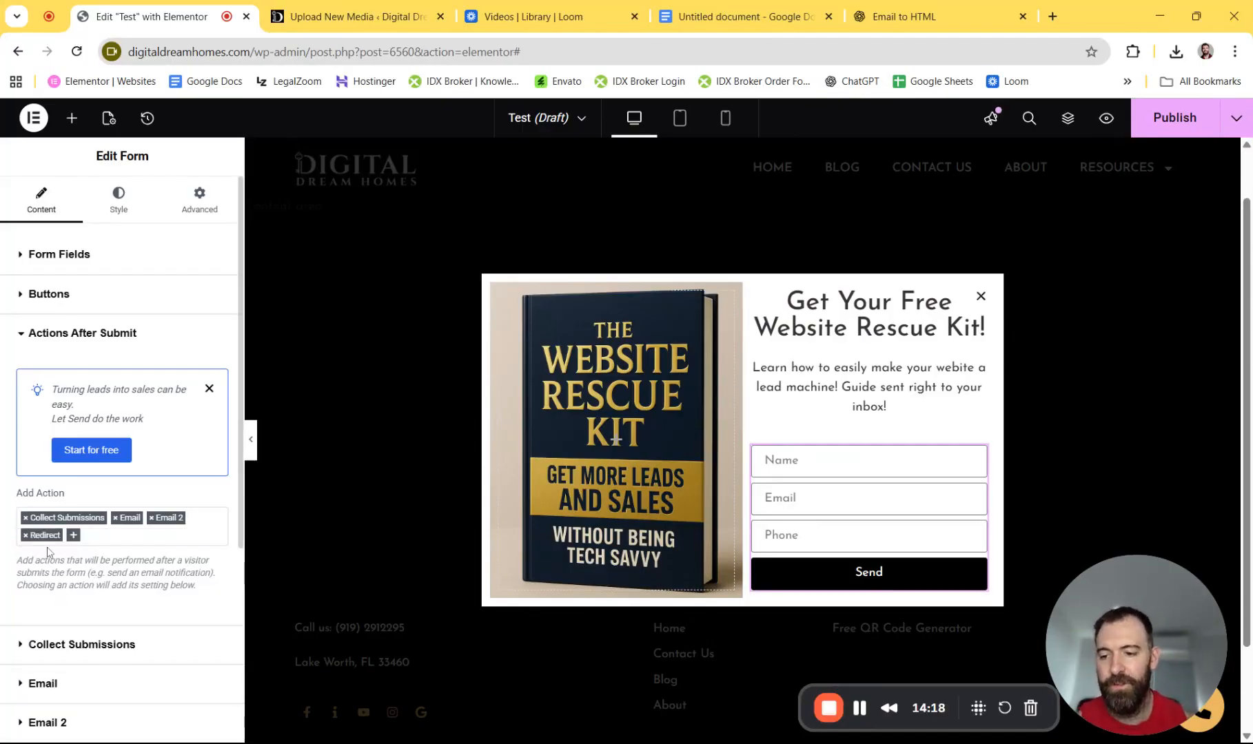
{"action": "scroll", "coordinate": [48, 551], "scroll_direction": "down", "scroll_amount": 3}
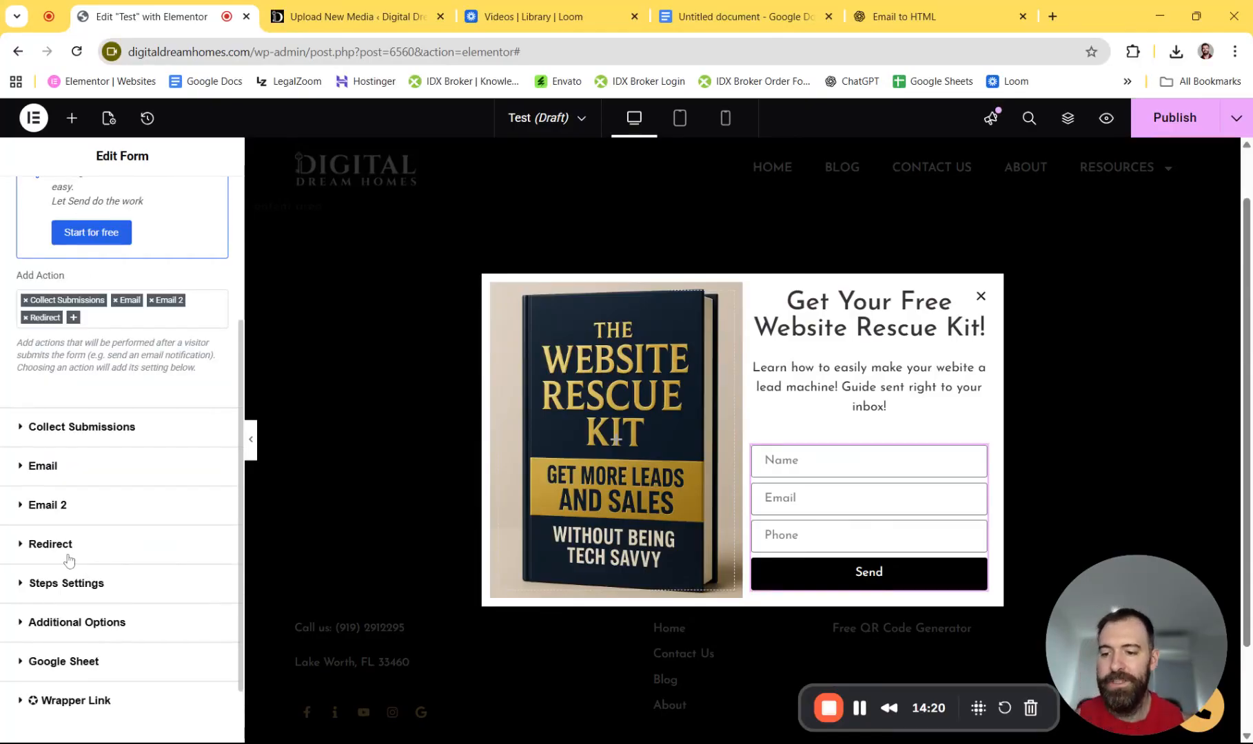
{"action": "left_click", "coordinate": [69, 558]}
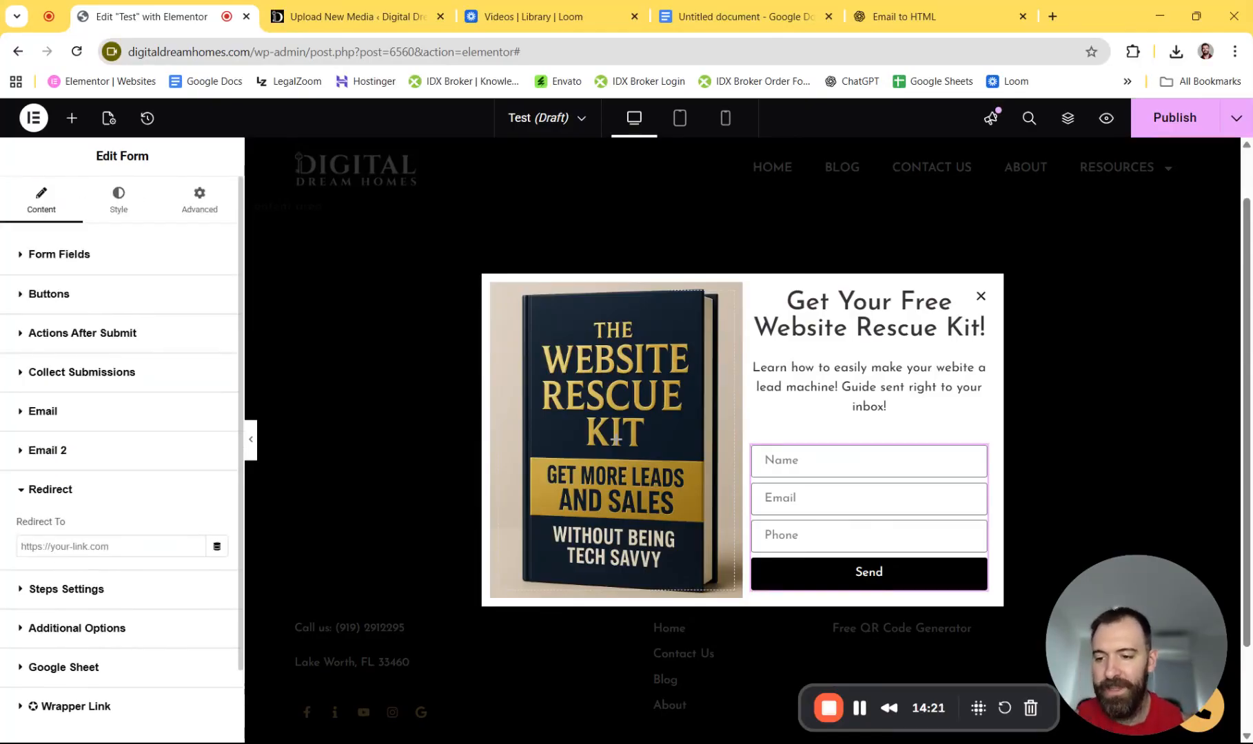
- Set the redirect to an Internal URL of type Content: the 'Digital Dream Home - Done-For-You Small Business Website' page
{"action": "left_click", "coordinate": [217, 546]}
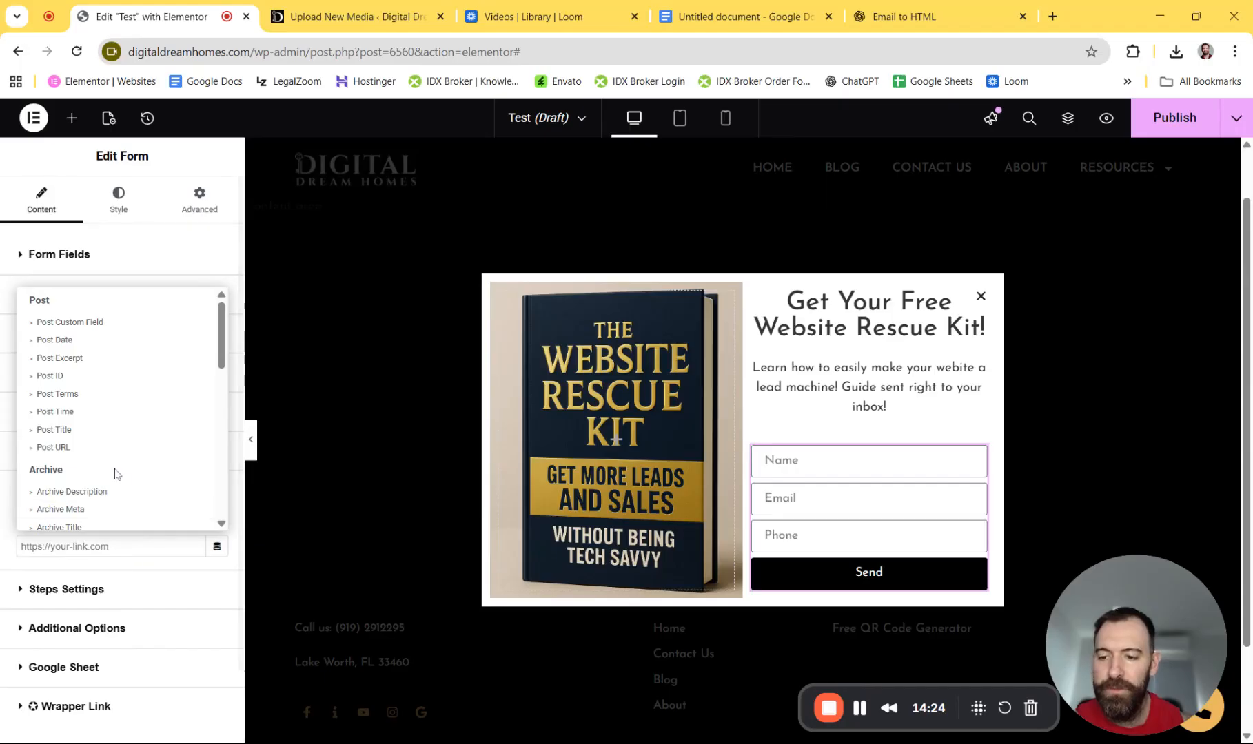
{"action": "scroll", "coordinate": [137, 427], "scroll_direction": "down", "scroll_amount": 3}
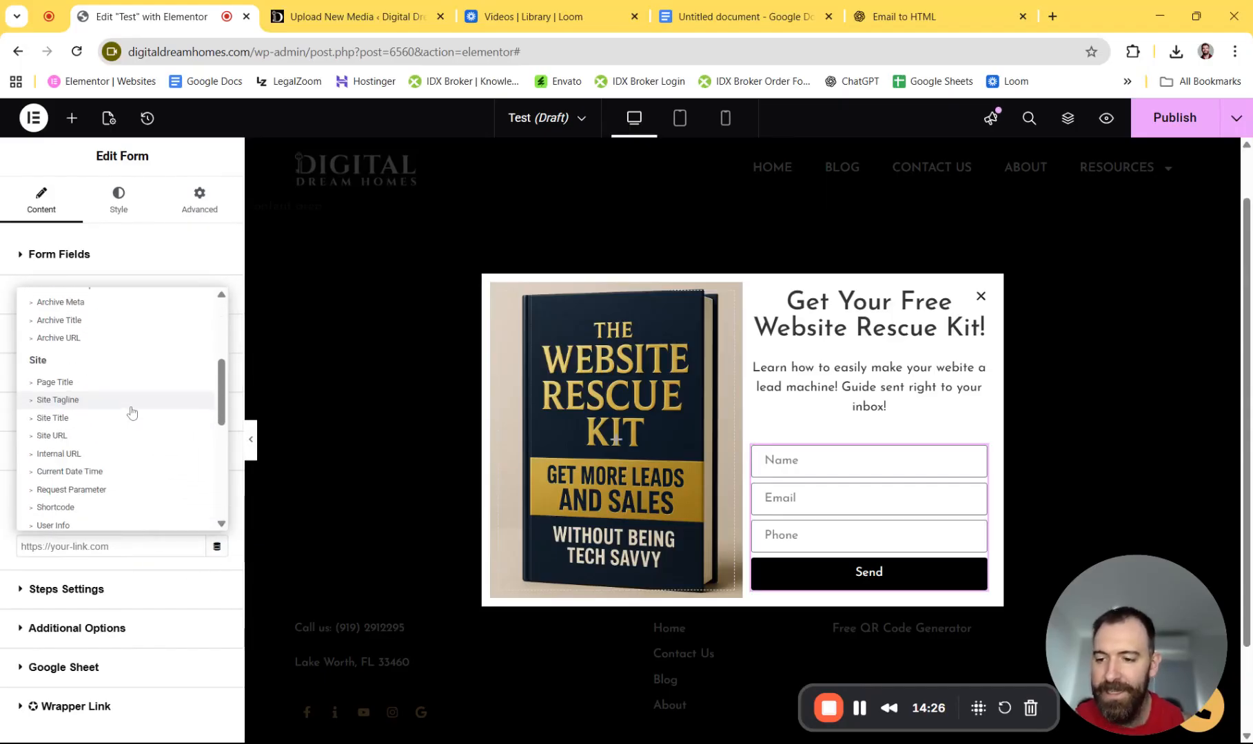
{"action": "left_click", "coordinate": [89, 443]}
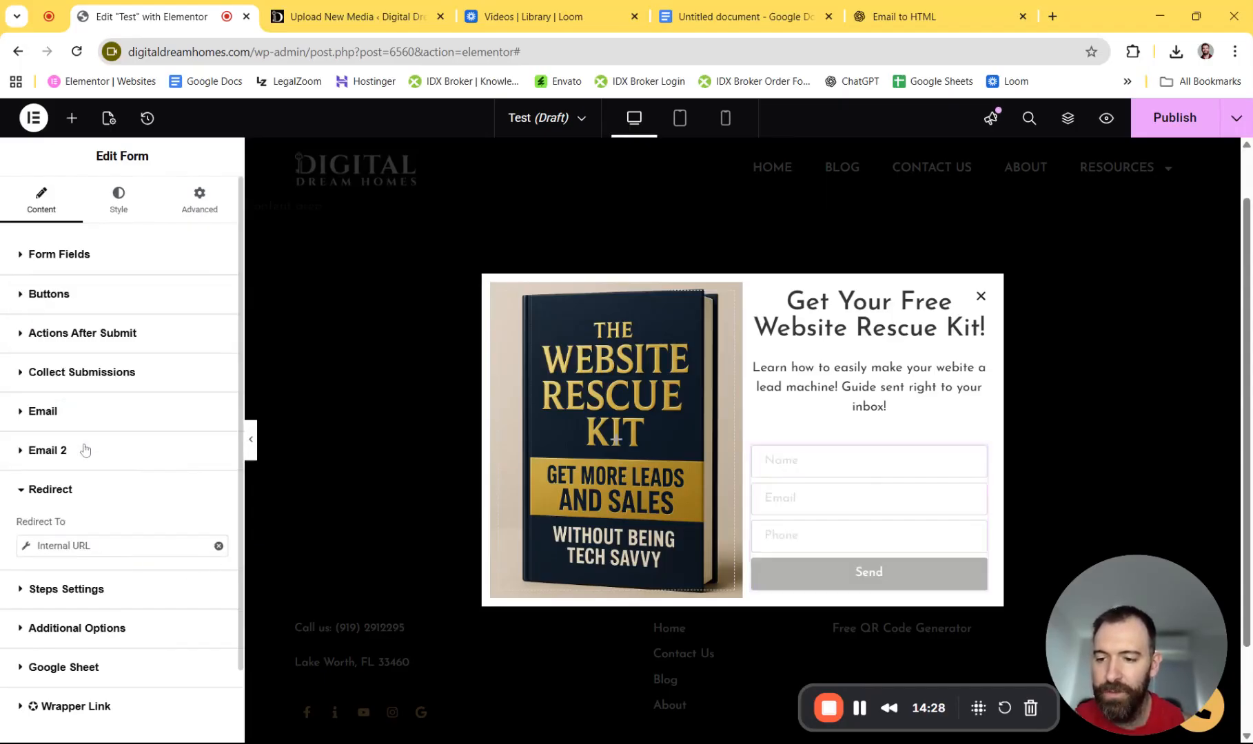
{"action": "left_click", "coordinate": [28, 546]}
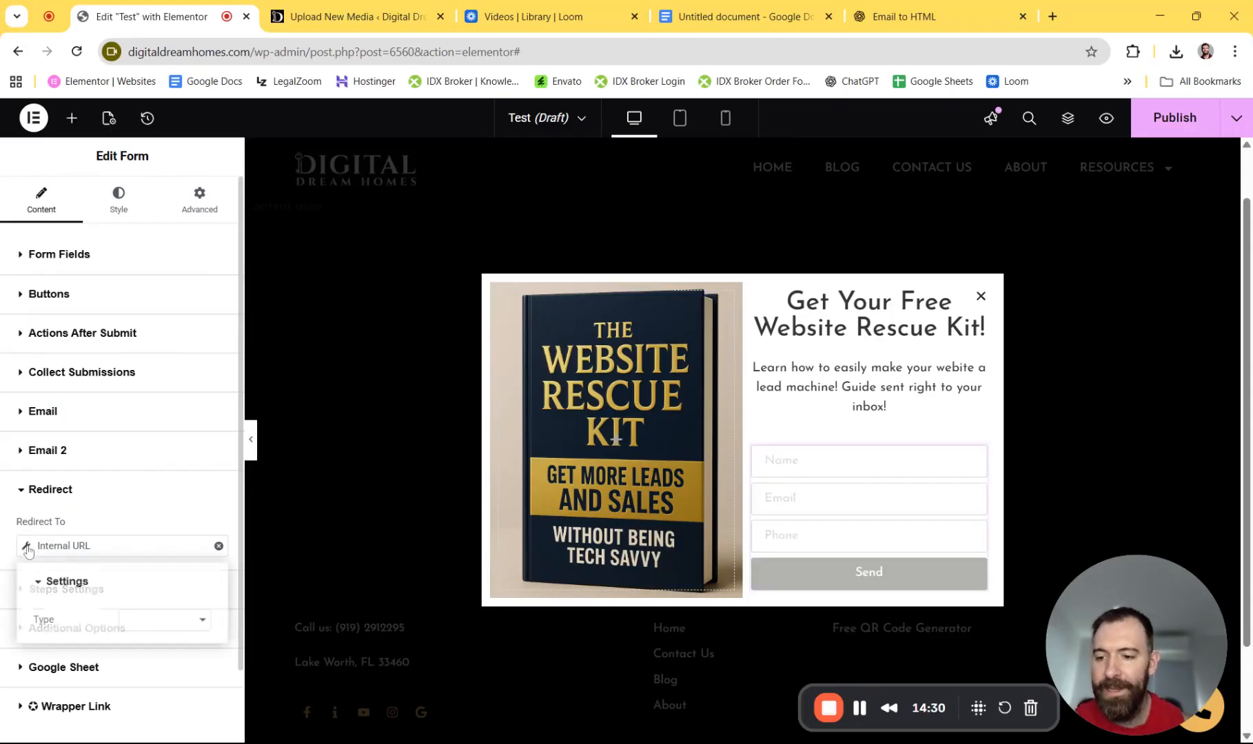
{"action": "left_click", "coordinate": [67, 581]}
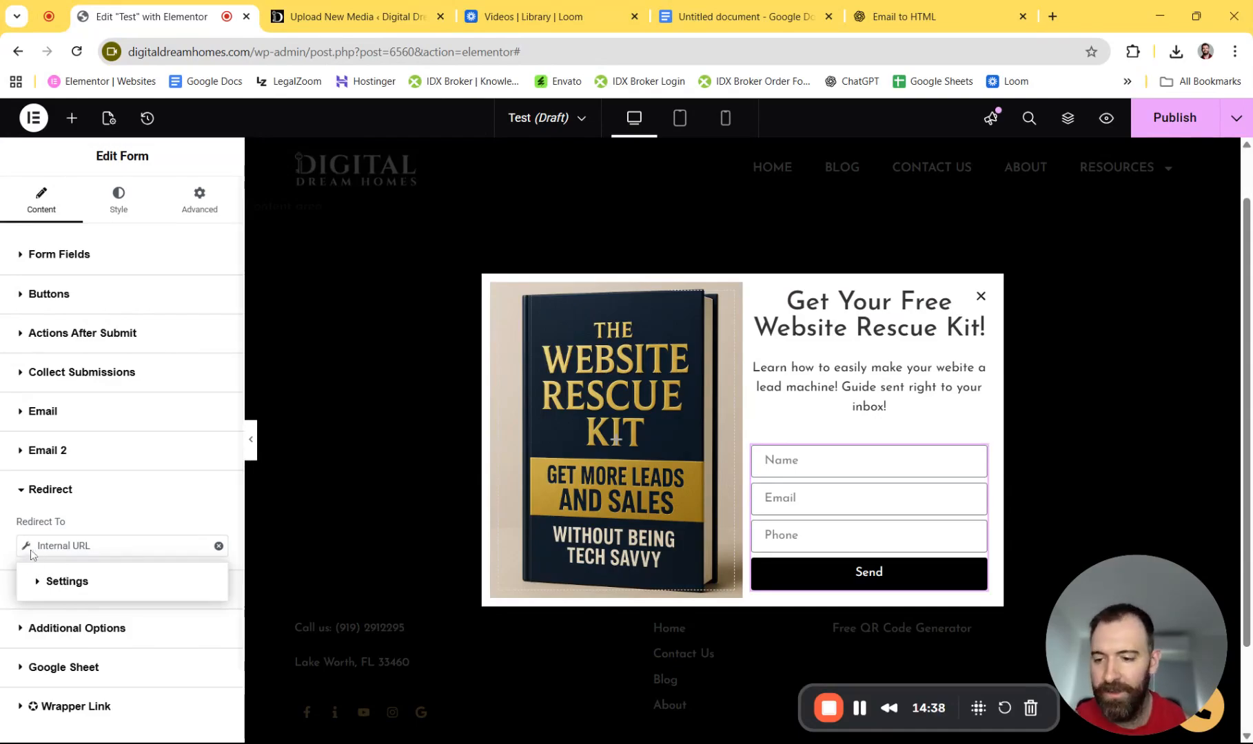
{"action": "left_click", "coordinate": [43, 584]}
{"action": "left_click", "coordinate": [147, 632]}
{"action": "left_click", "coordinate": [146, 647]}
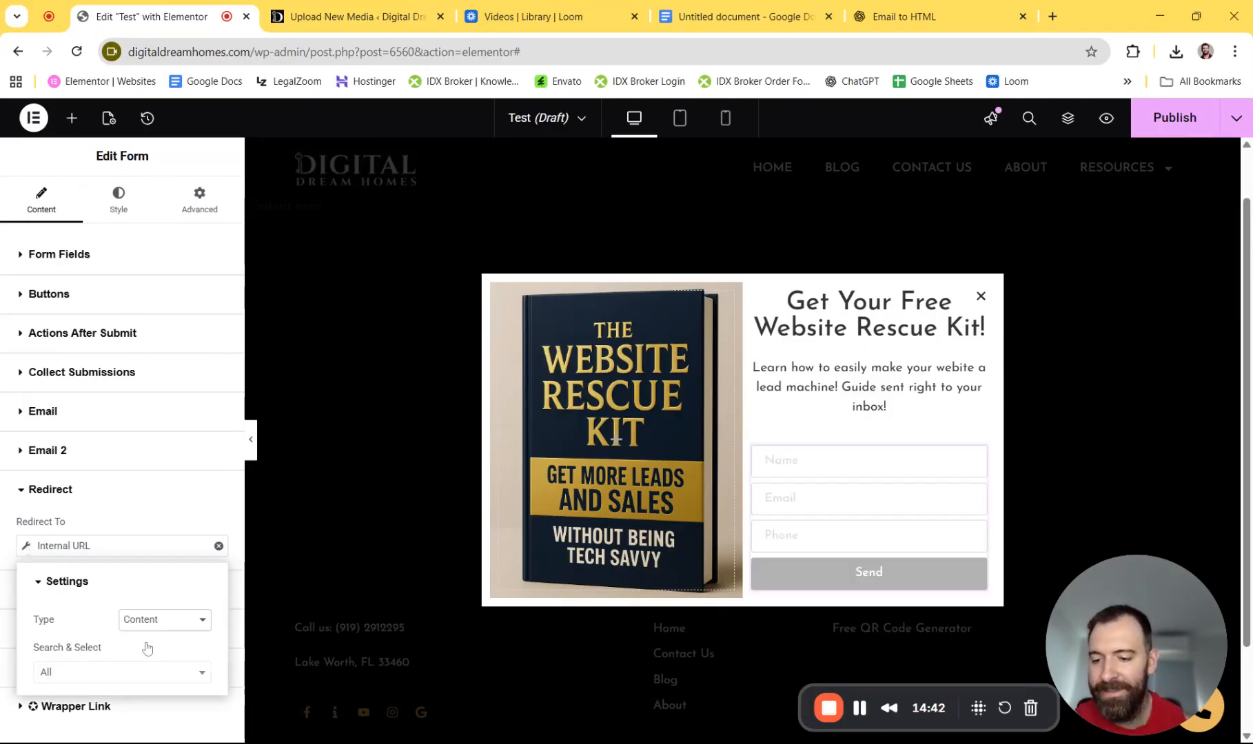
{"action": "left_click", "coordinate": [60, 673]}
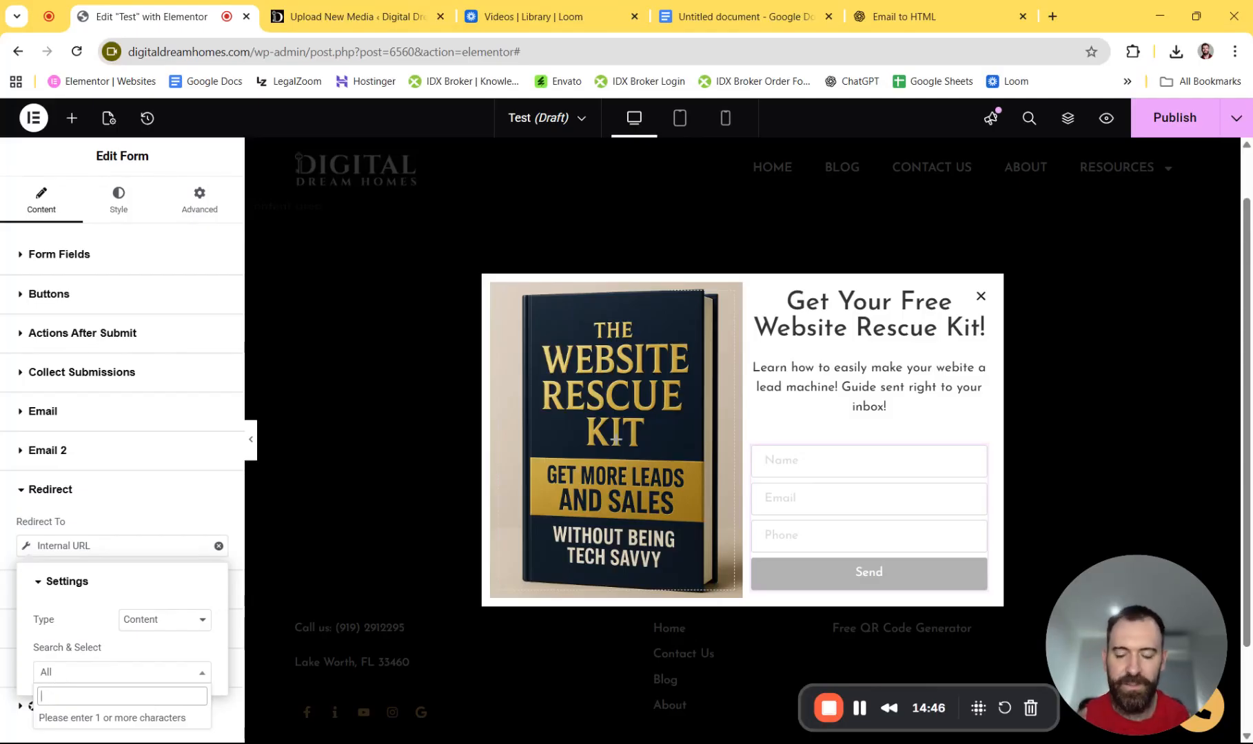
{"action": "type", "text": "done for you"}
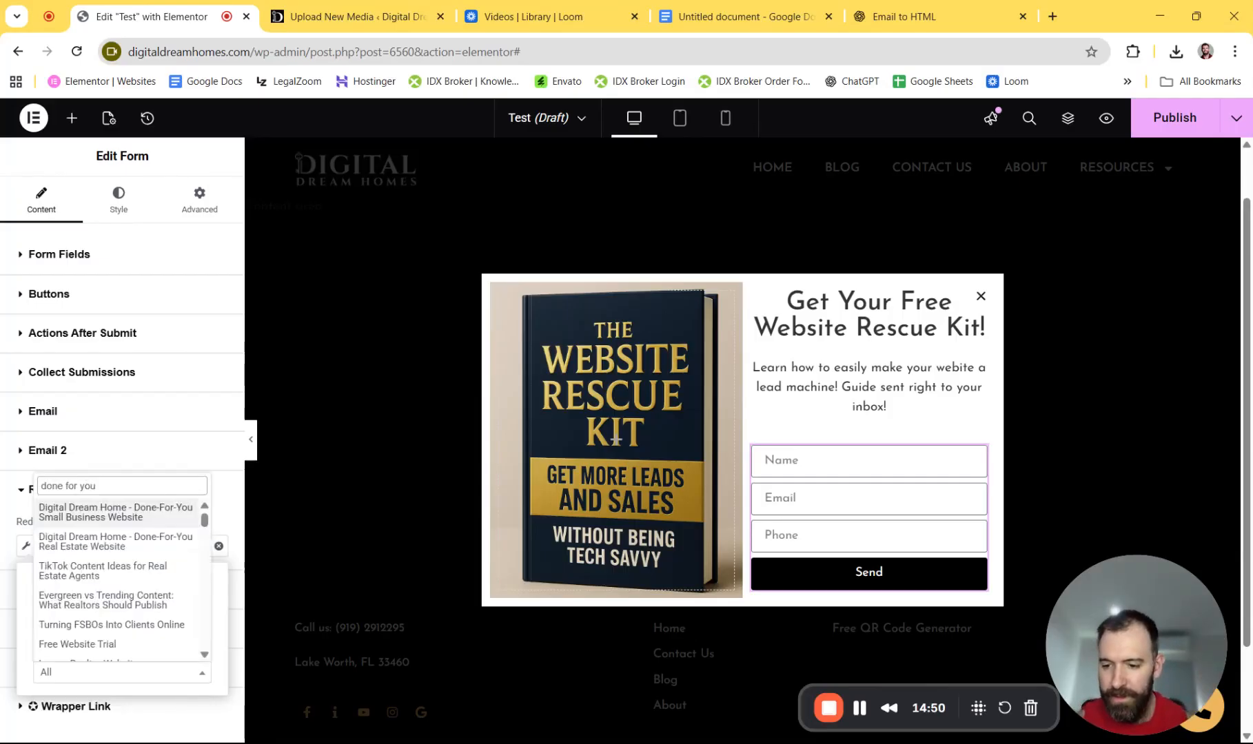
{"action": "left_click", "coordinate": [101, 513]}
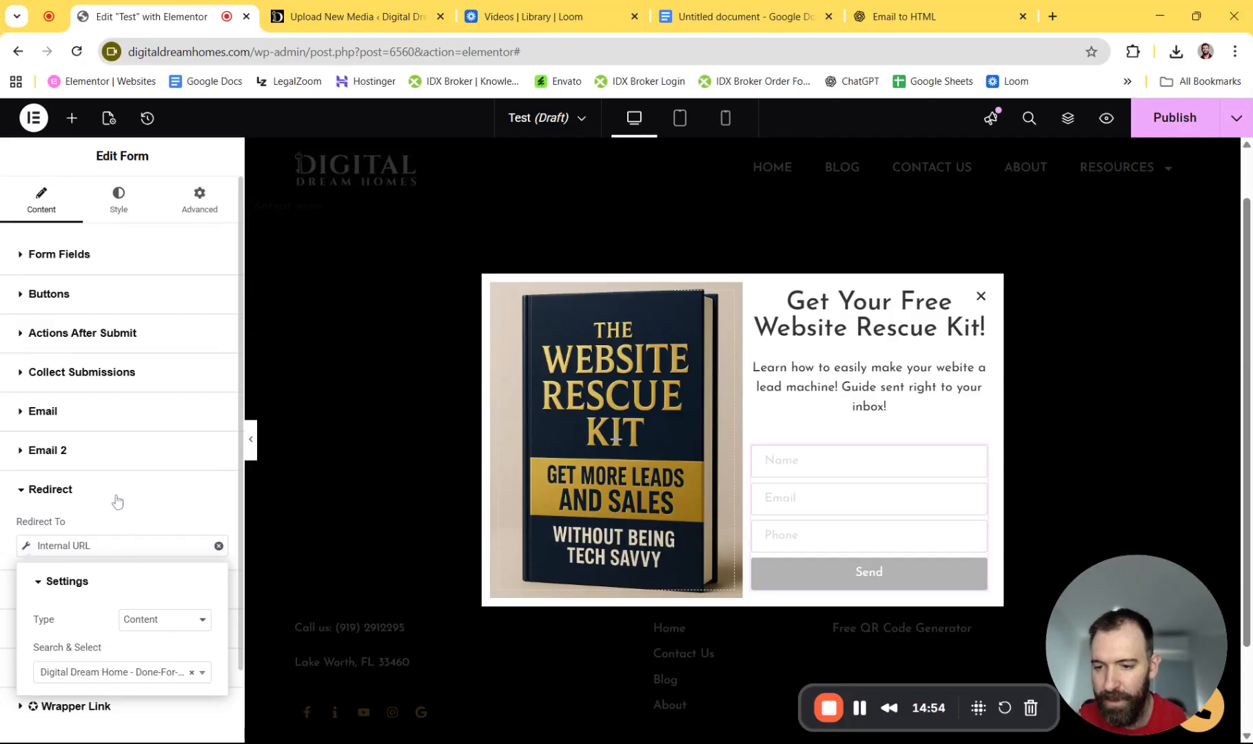
{"action": "left_click", "coordinate": [9, 511]}
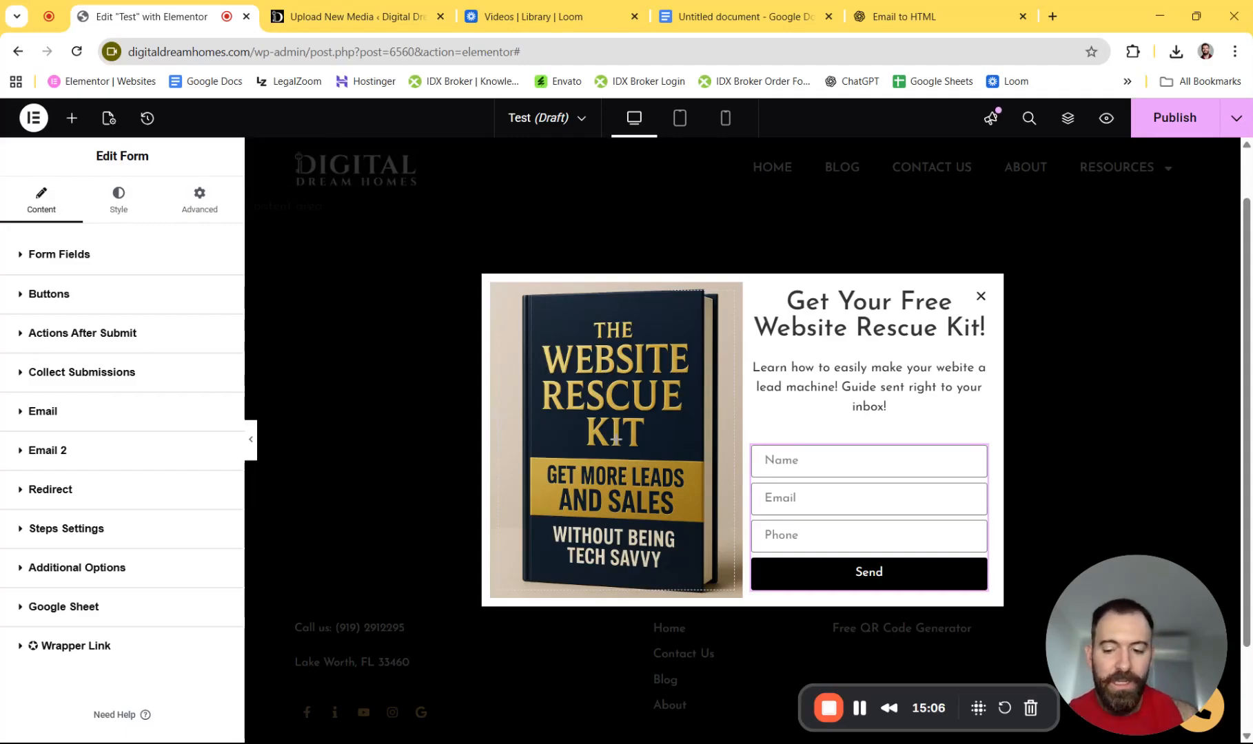
- Add a display condition that includes the popup on the Entire site
{"action": "left_click", "coordinate": [1234, 119]}
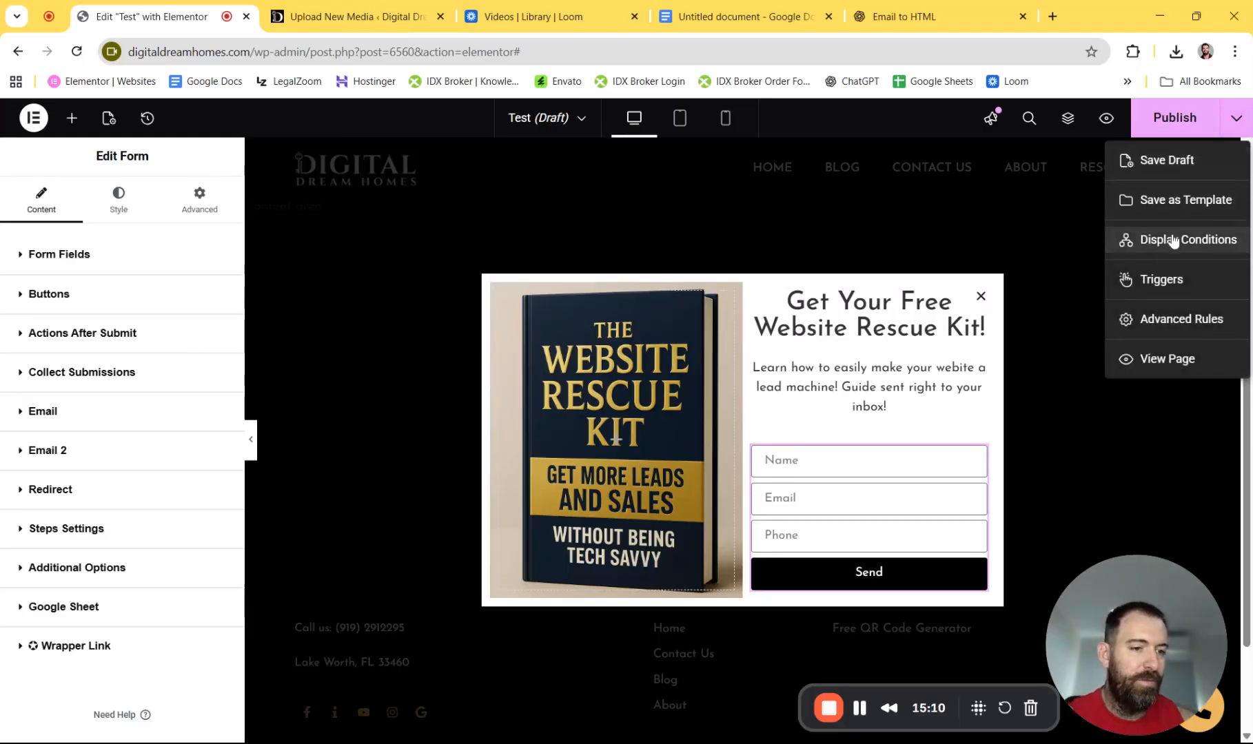
{"action": "left_click", "coordinate": [1172, 236]}
{"action": "left_click", "coordinate": [733, 488]}
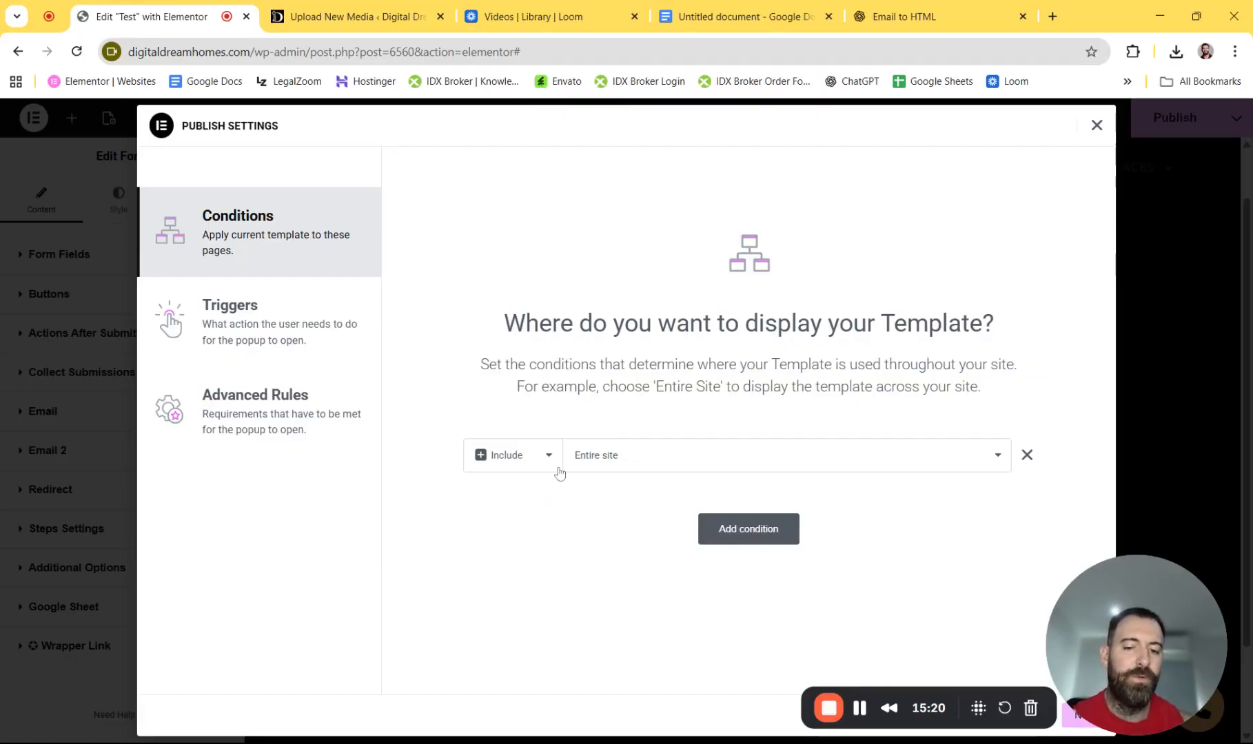
- Try the On Page Load and On Scroll triggers, selecting the 50% scroll value
{"action": "left_click", "coordinate": [289, 337]}
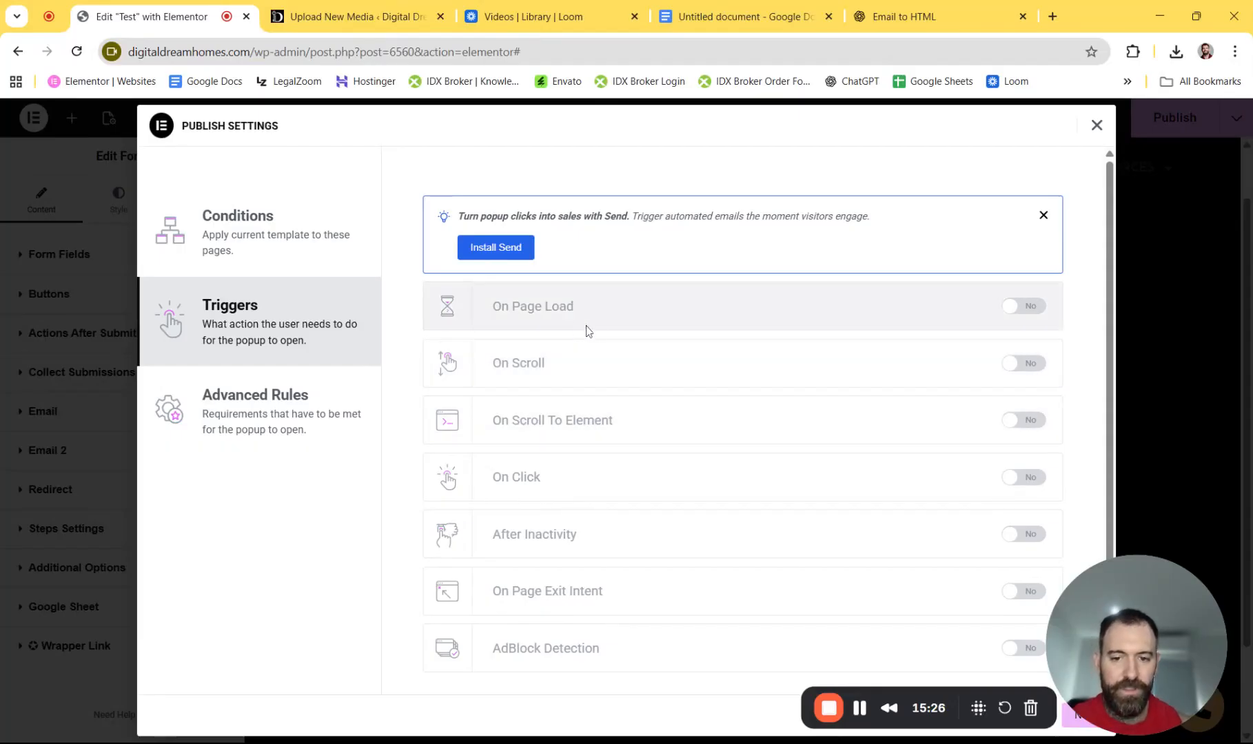
{"action": "left_click", "coordinate": [1026, 364]}
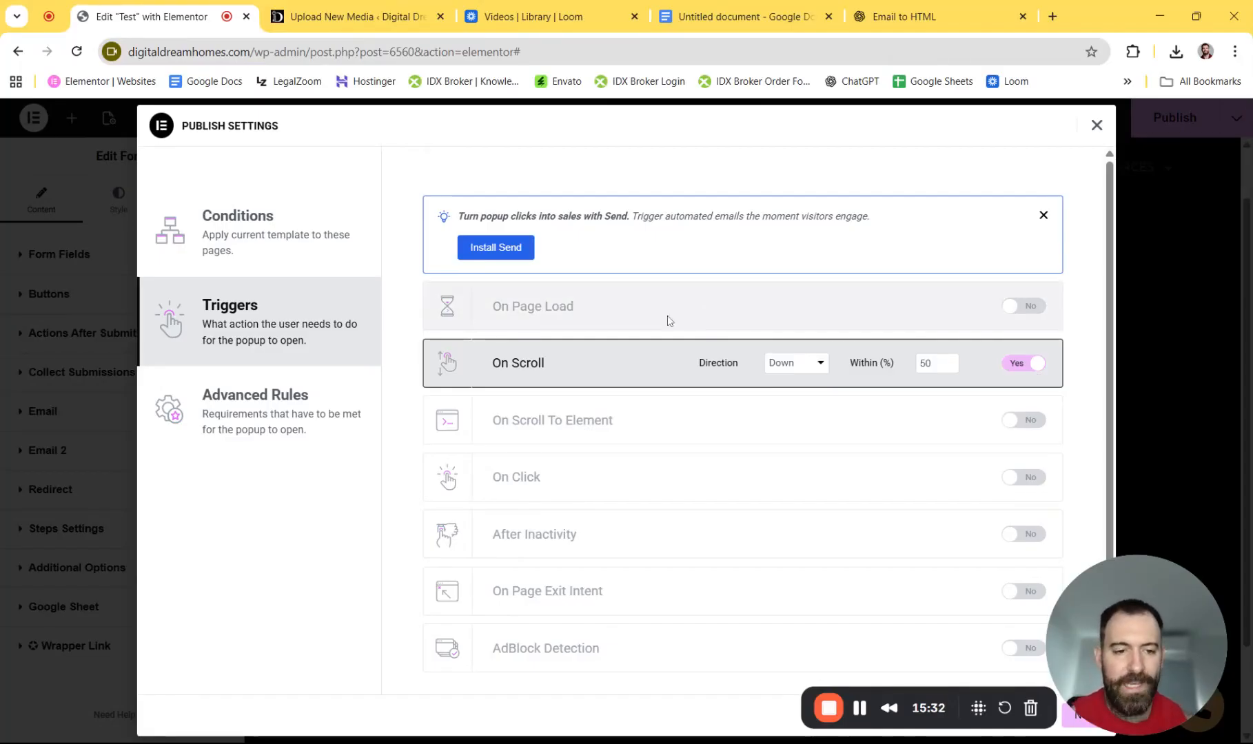
{"action": "left_click", "coordinate": [1026, 306]}
{"action": "left_click", "coordinate": [1026, 363]}
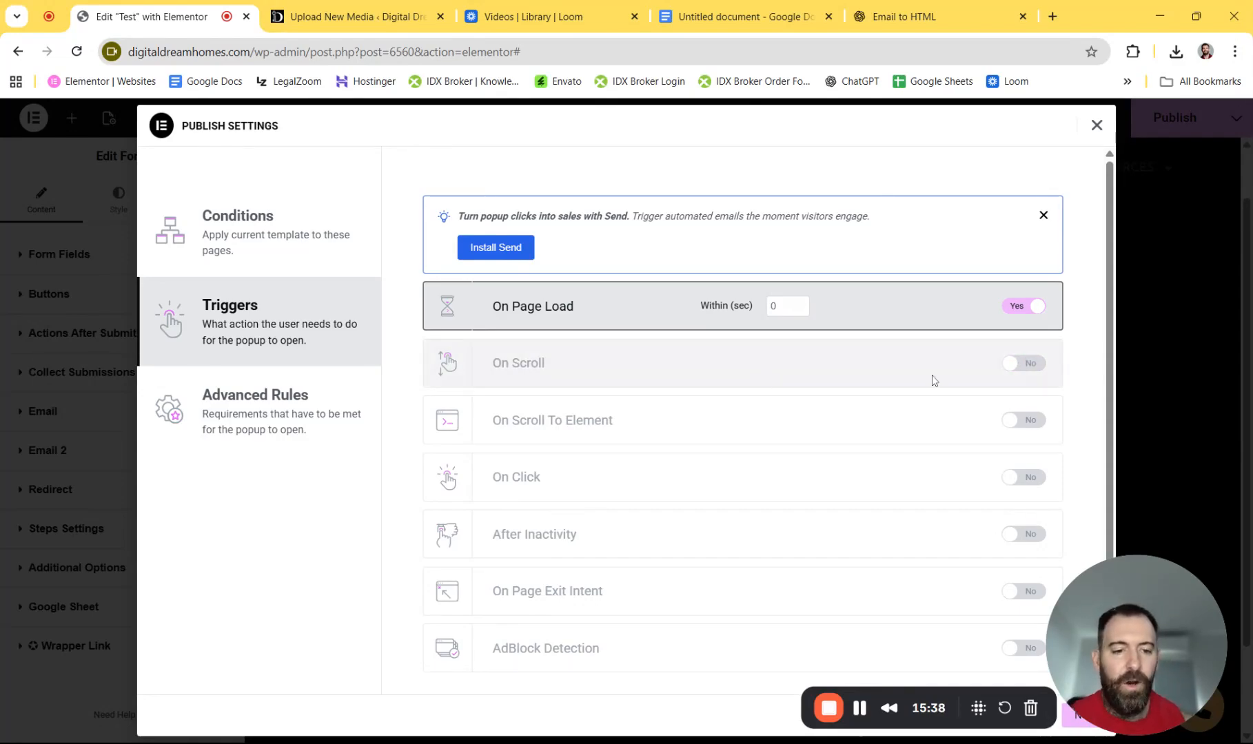
{"action": "left_click", "coordinate": [1008, 306]}
{"action": "left_click", "coordinate": [1012, 369]}
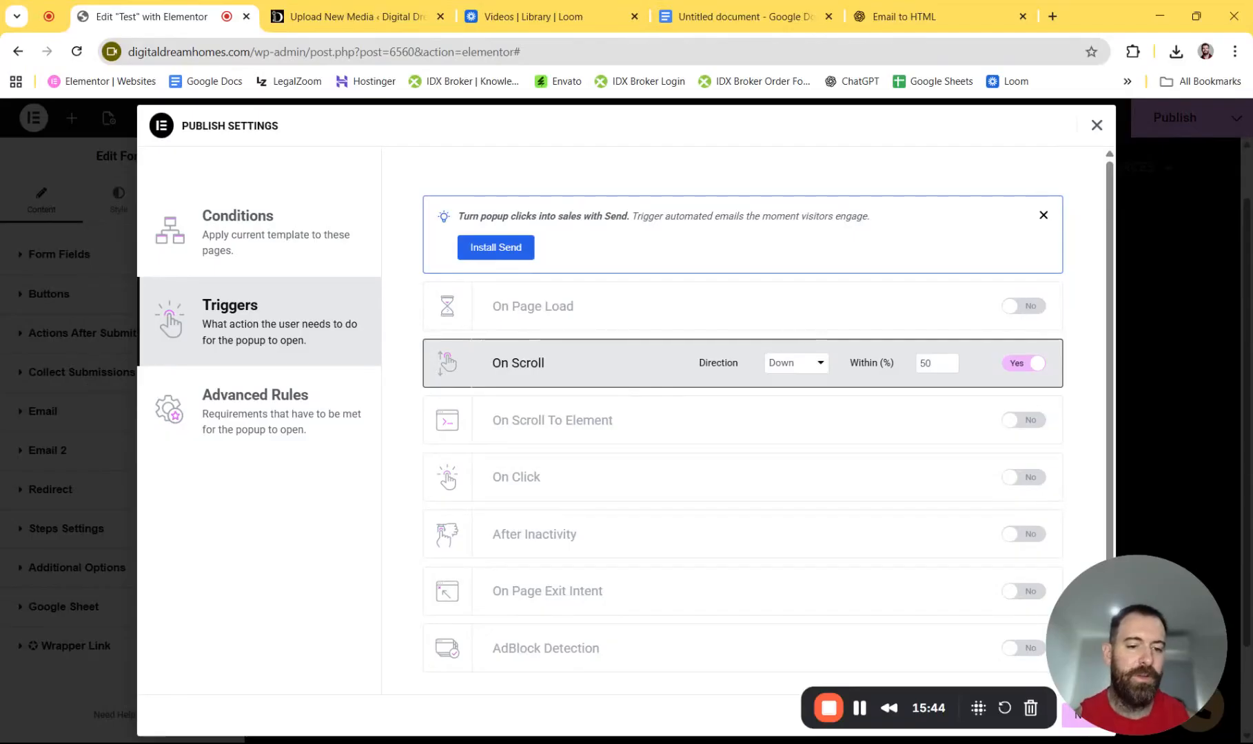
{"action": "left_click", "coordinate": [929, 363]}
{"action": "left_click_drag", "start_coordinate": [931, 363], "coordinate": [908, 363]}
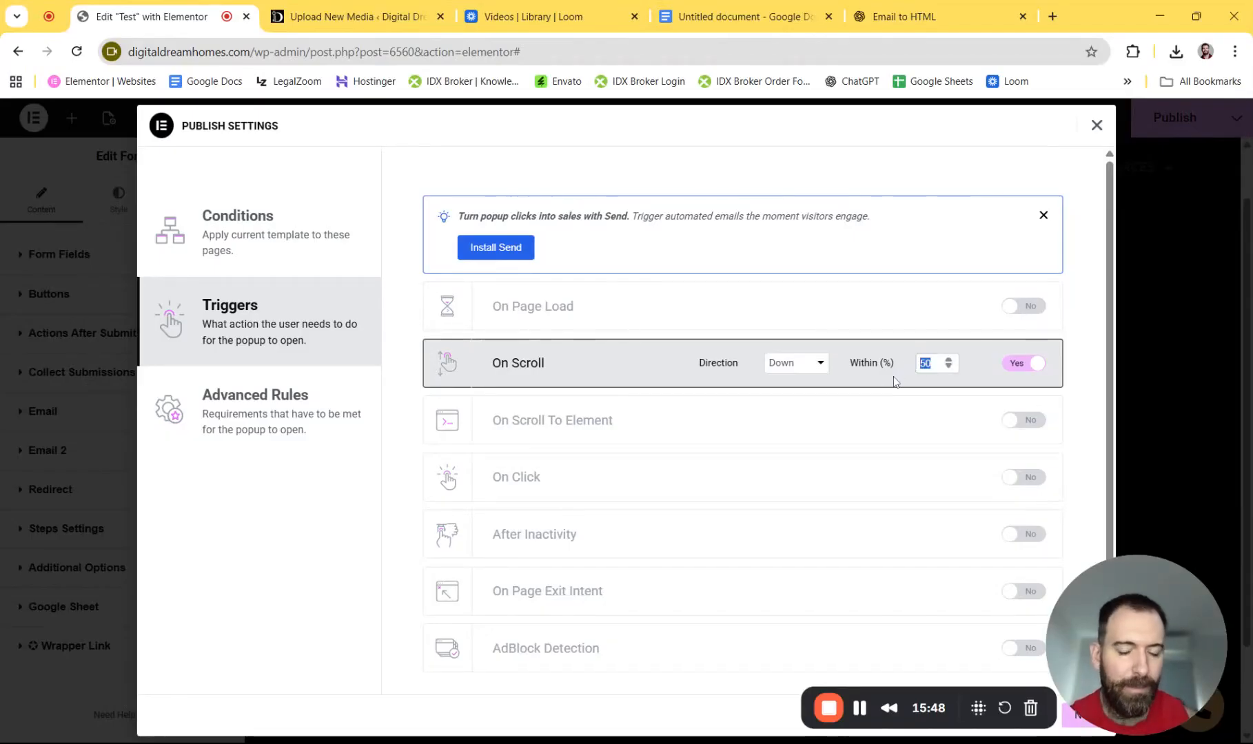
- Try On Scroll To Element, then switch to On Click and adjust the number of clicks
{"action": "left_click", "coordinate": [1025, 420]}
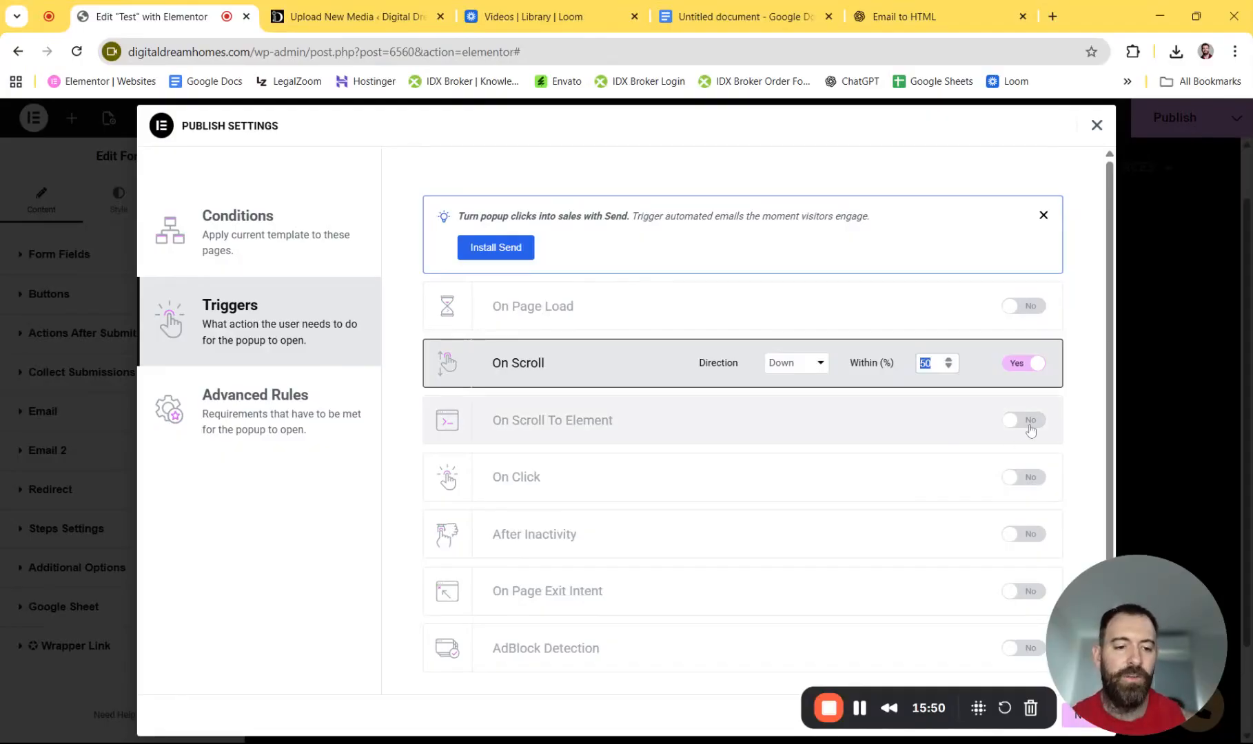
{"action": "left_click", "coordinate": [1013, 365]}
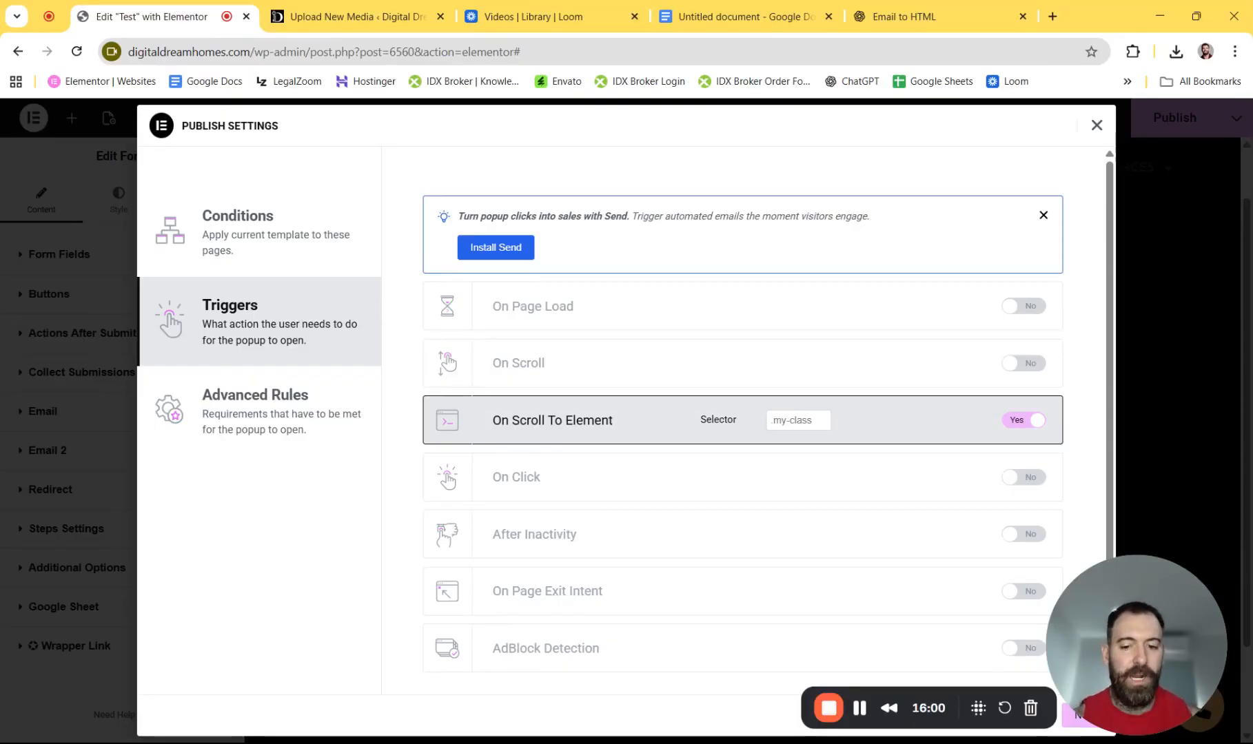
{"action": "left_click", "coordinate": [1023, 419]}
{"action": "left_click", "coordinate": [1027, 479]}
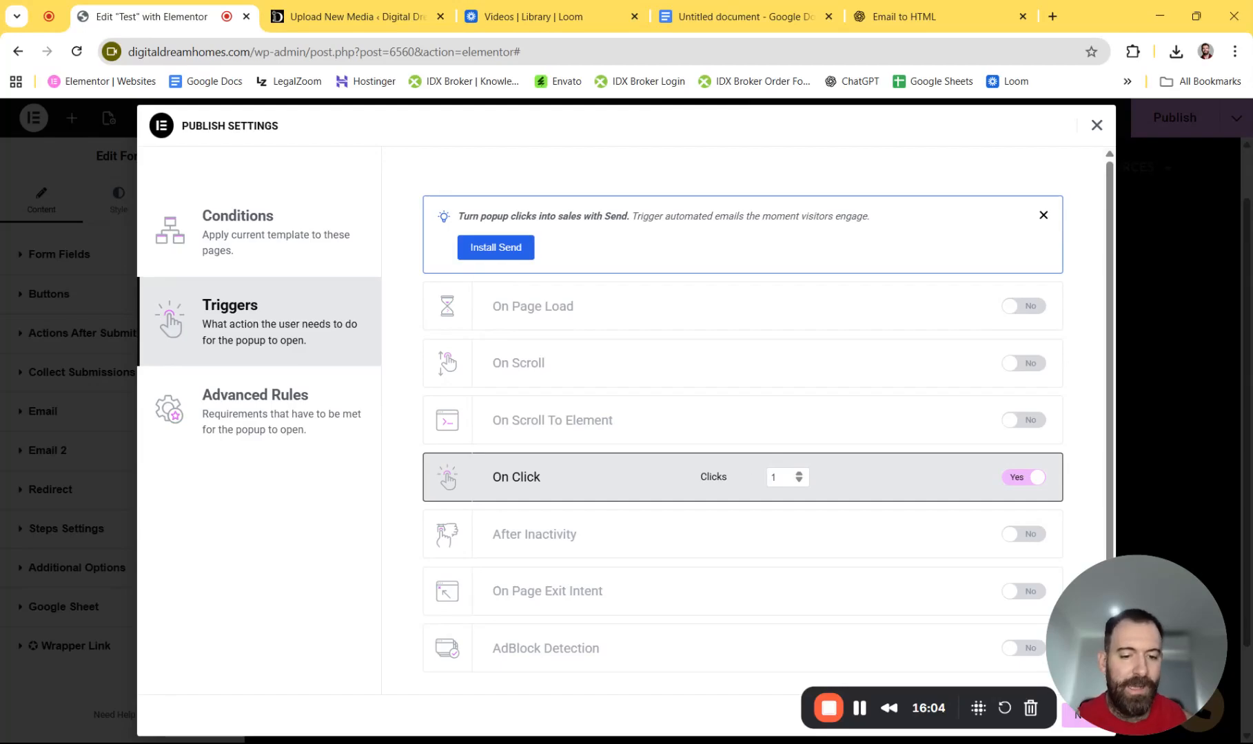
{"action": "left_click", "coordinate": [799, 474]}
{"action": "left_click", "coordinate": [800, 481]}
- Turn off On Click, then toggle After Inactivity, Page Exit Intent and AdBlock Detection on and off
{"action": "left_click", "coordinate": [1009, 478]}
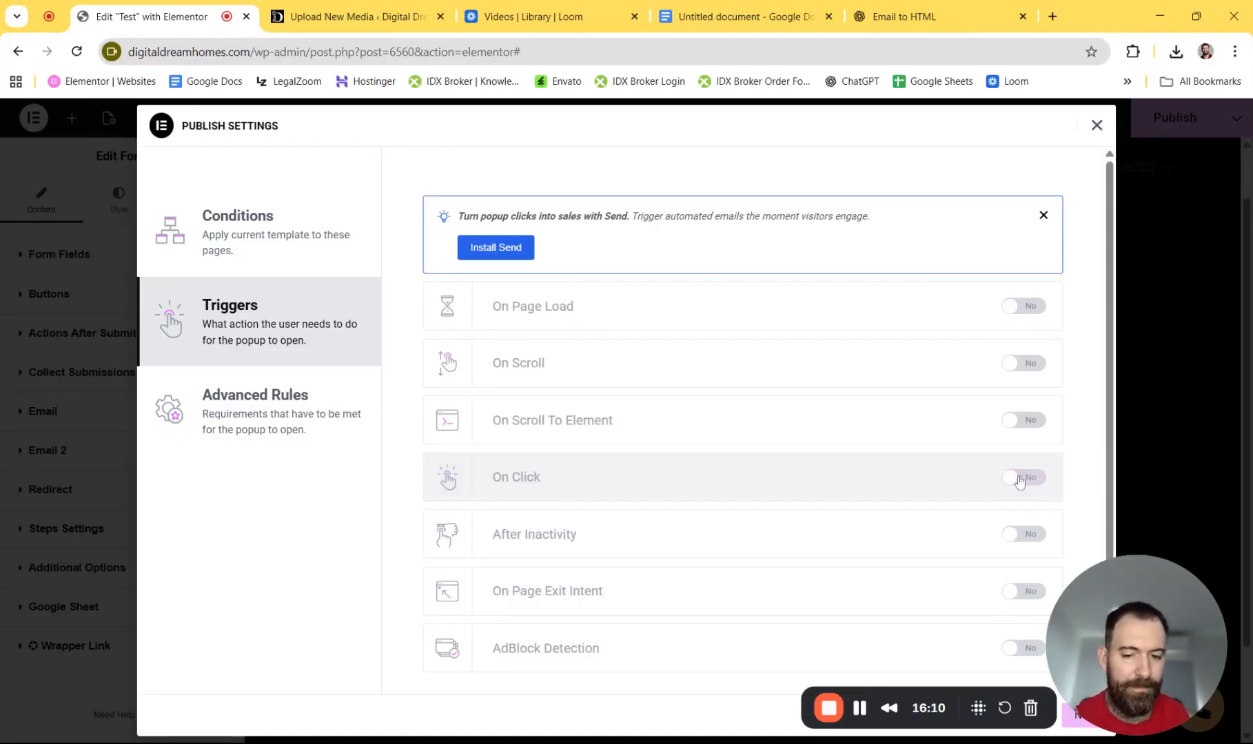
{"action": "left_click", "coordinate": [1026, 541]}
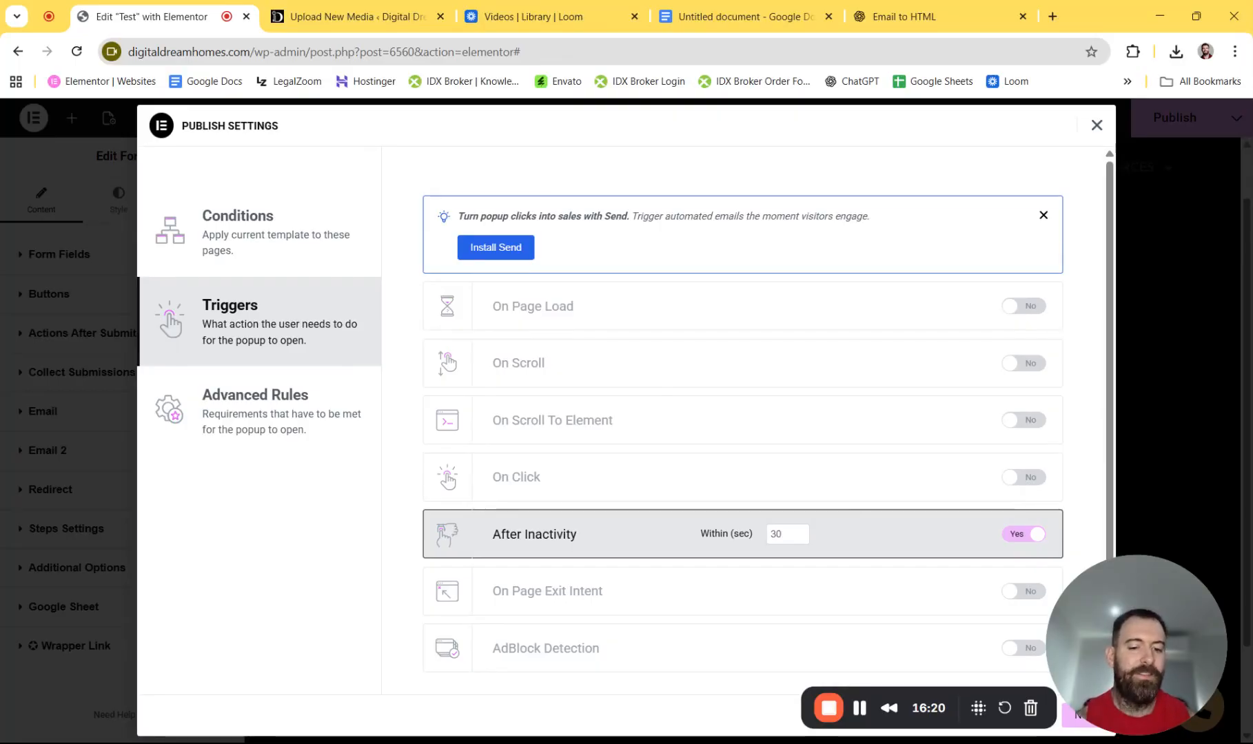
{"action": "left_click", "coordinate": [1027, 534]}
{"action": "left_click", "coordinate": [1023, 591]}
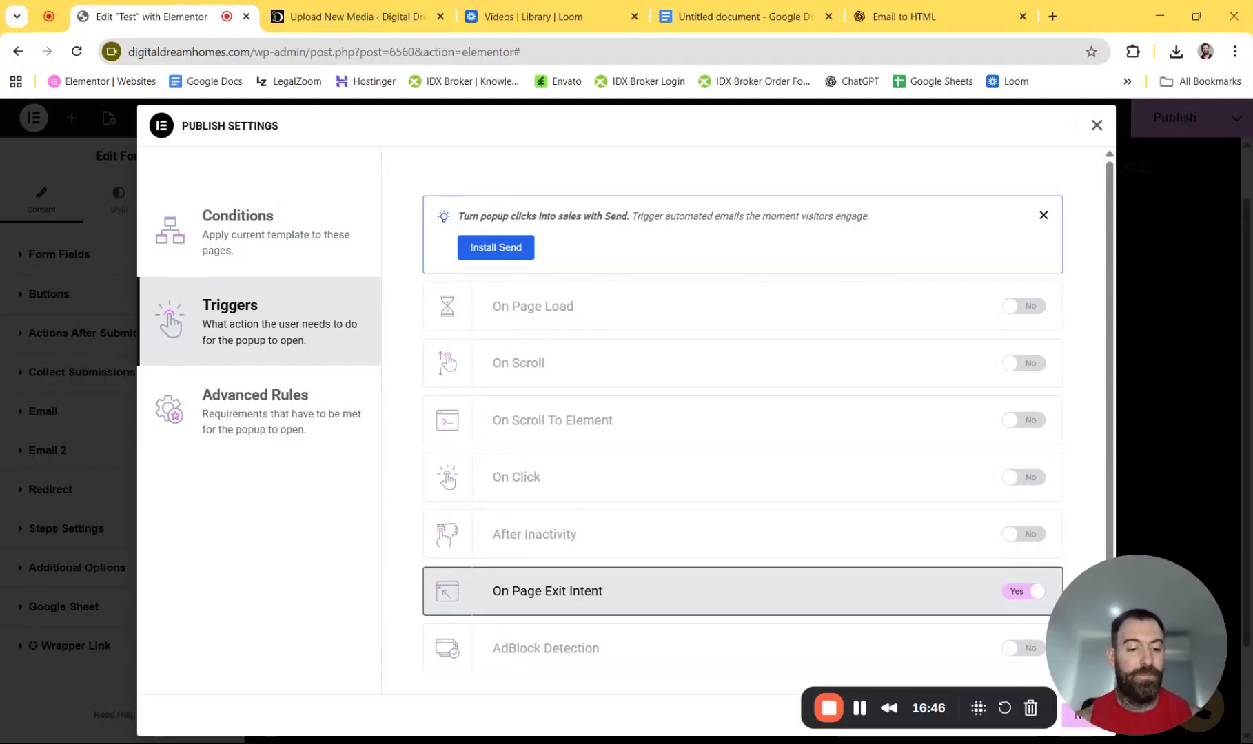
{"action": "left_click", "coordinate": [1020, 591]}
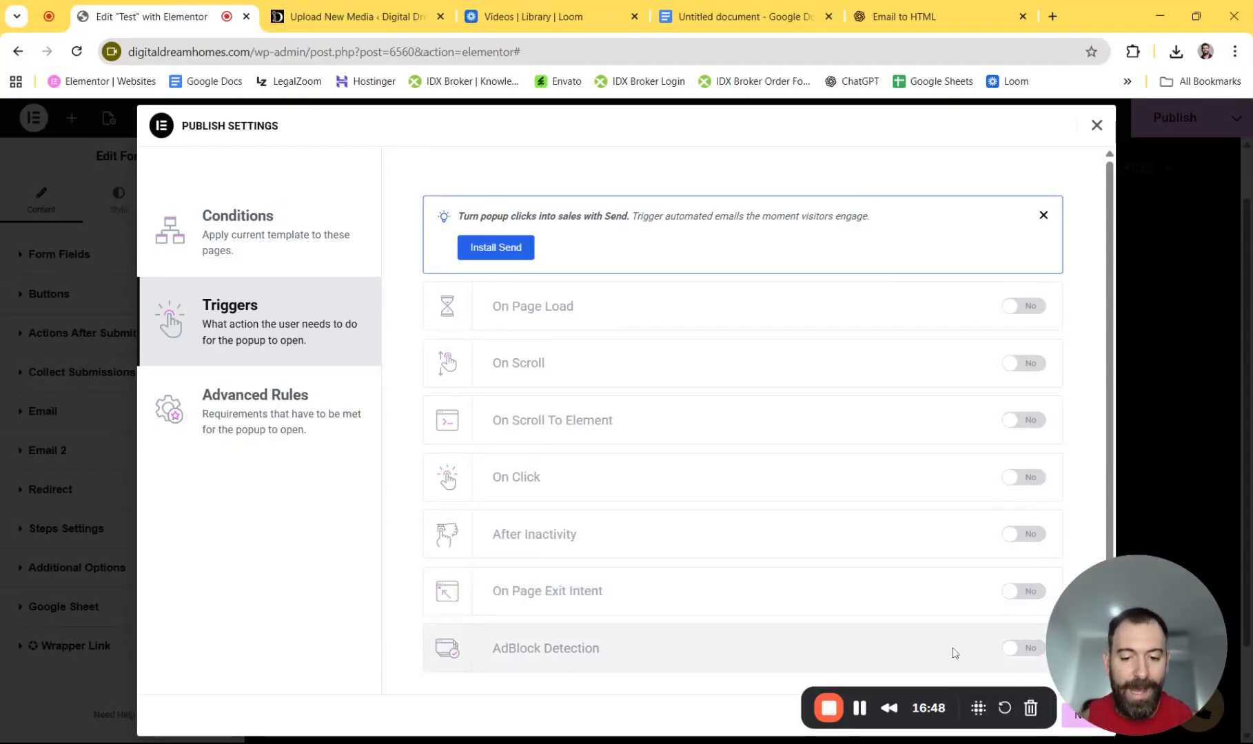
{"action": "left_click", "coordinate": [1017, 648]}
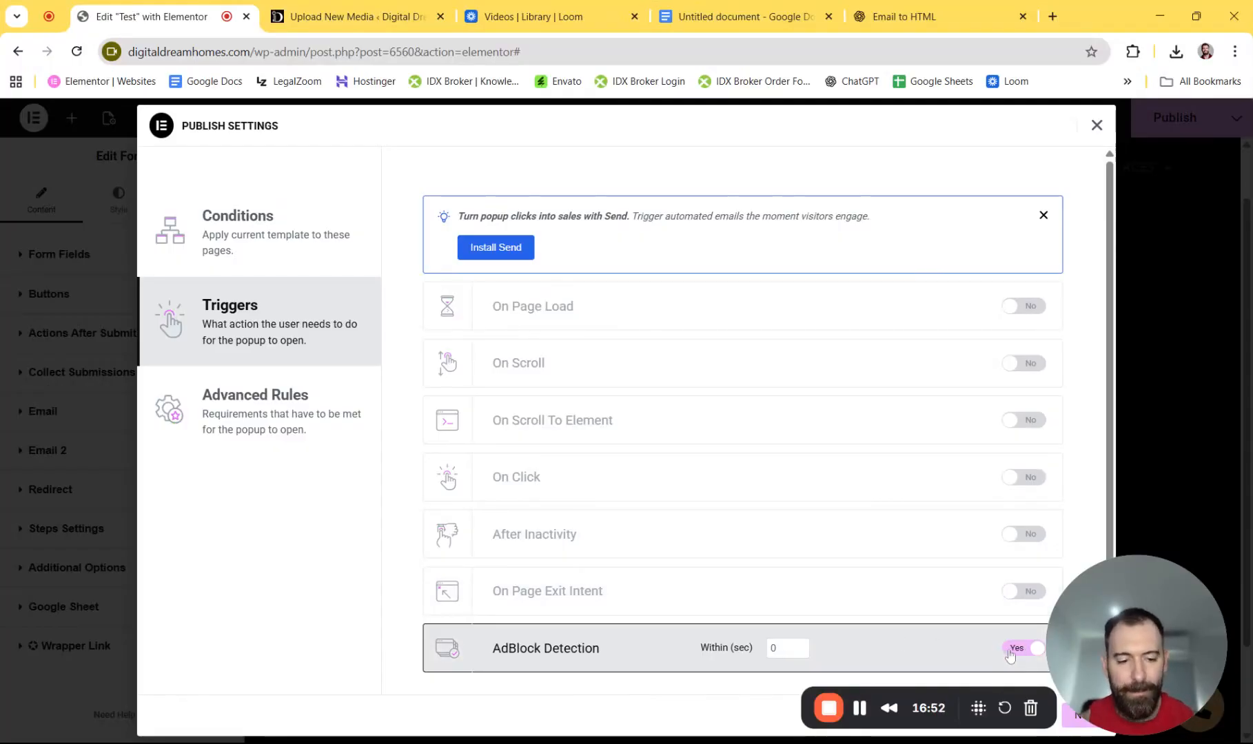
{"action": "left_click", "coordinate": [1010, 651]}
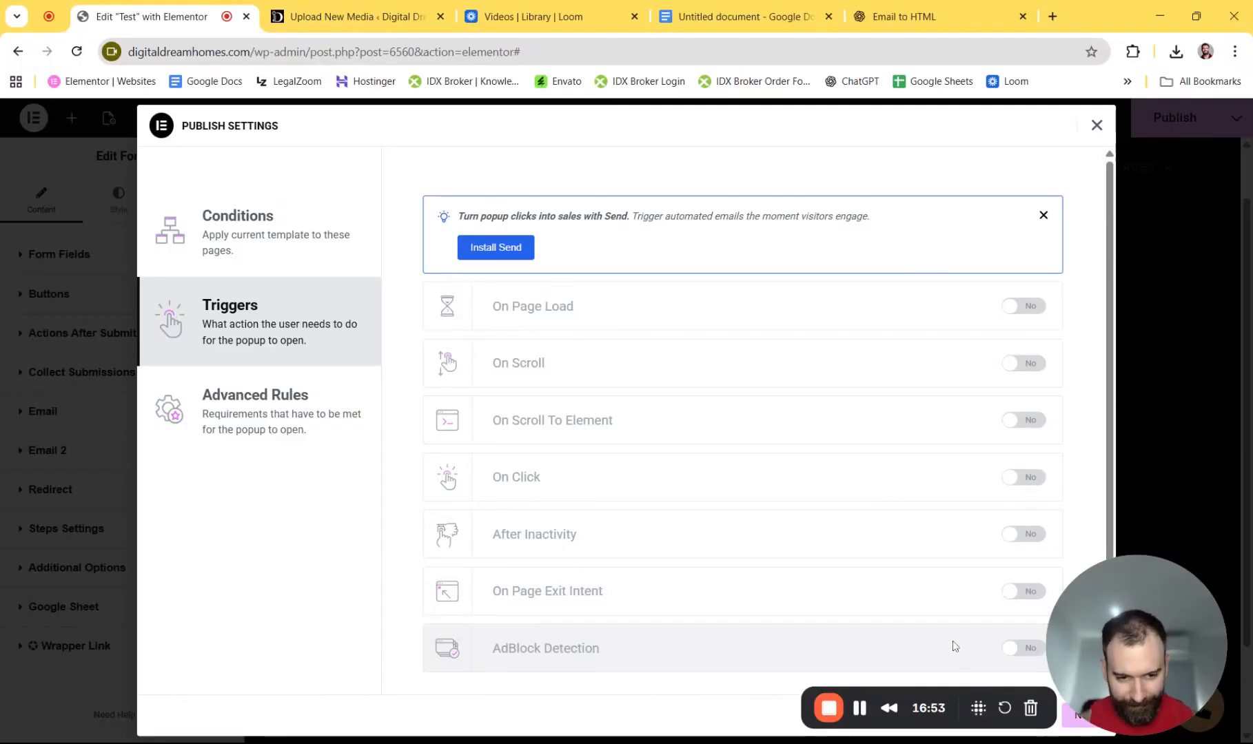
- In Advanced Rules, try the page views and sessions rules, then turn both off
{"action": "left_click", "coordinate": [301, 434]}
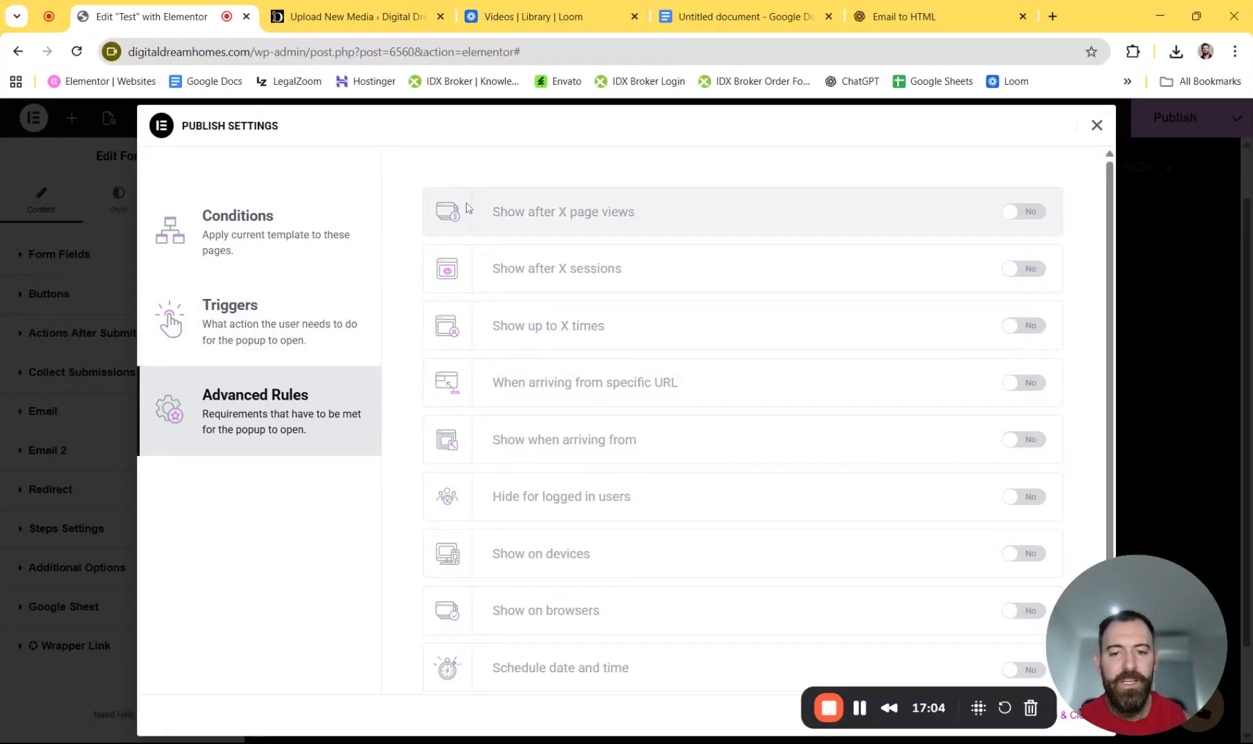
{"action": "left_click", "coordinate": [1024, 215]}
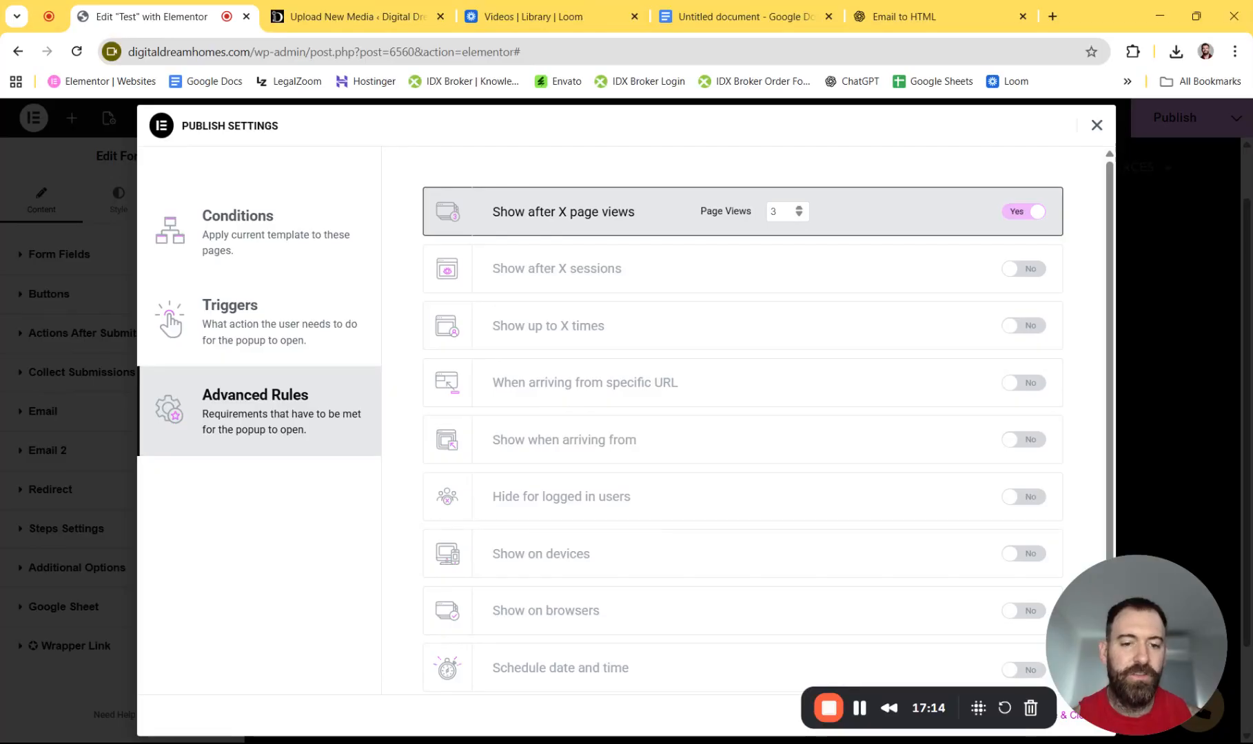
{"action": "left_click", "coordinate": [1023, 211]}
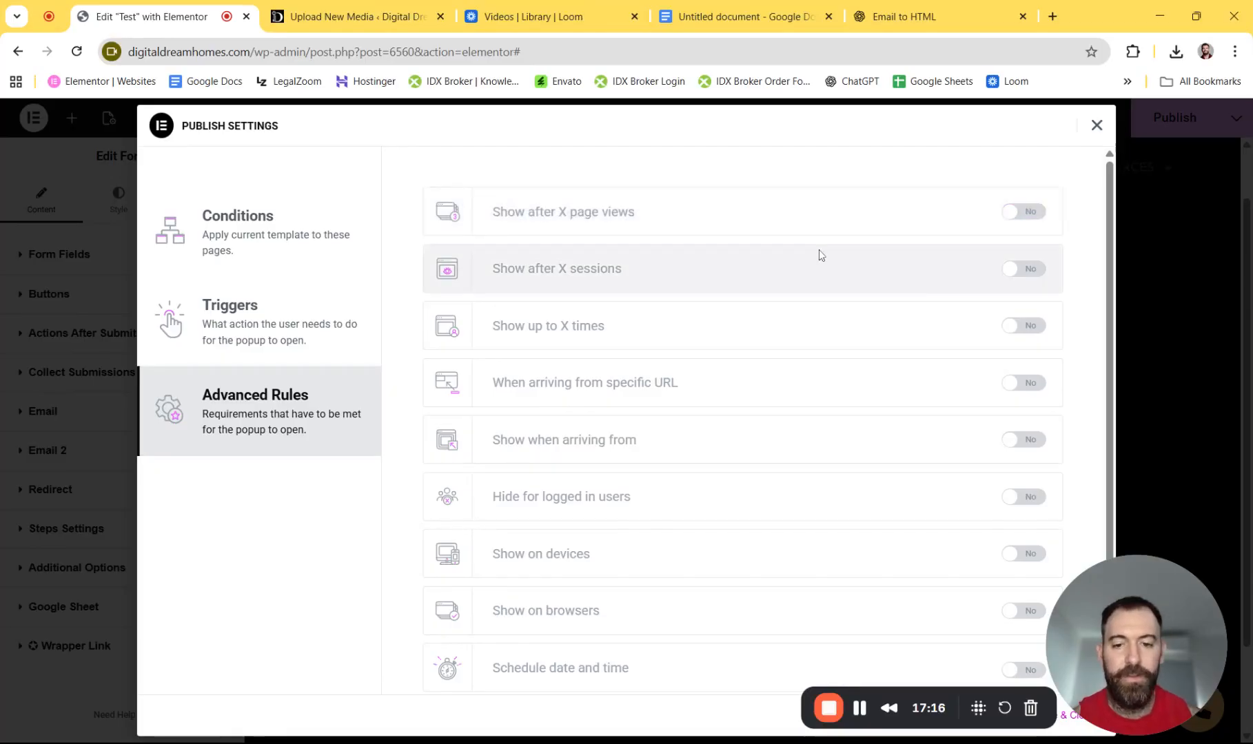
{"action": "left_click", "coordinate": [1028, 270]}
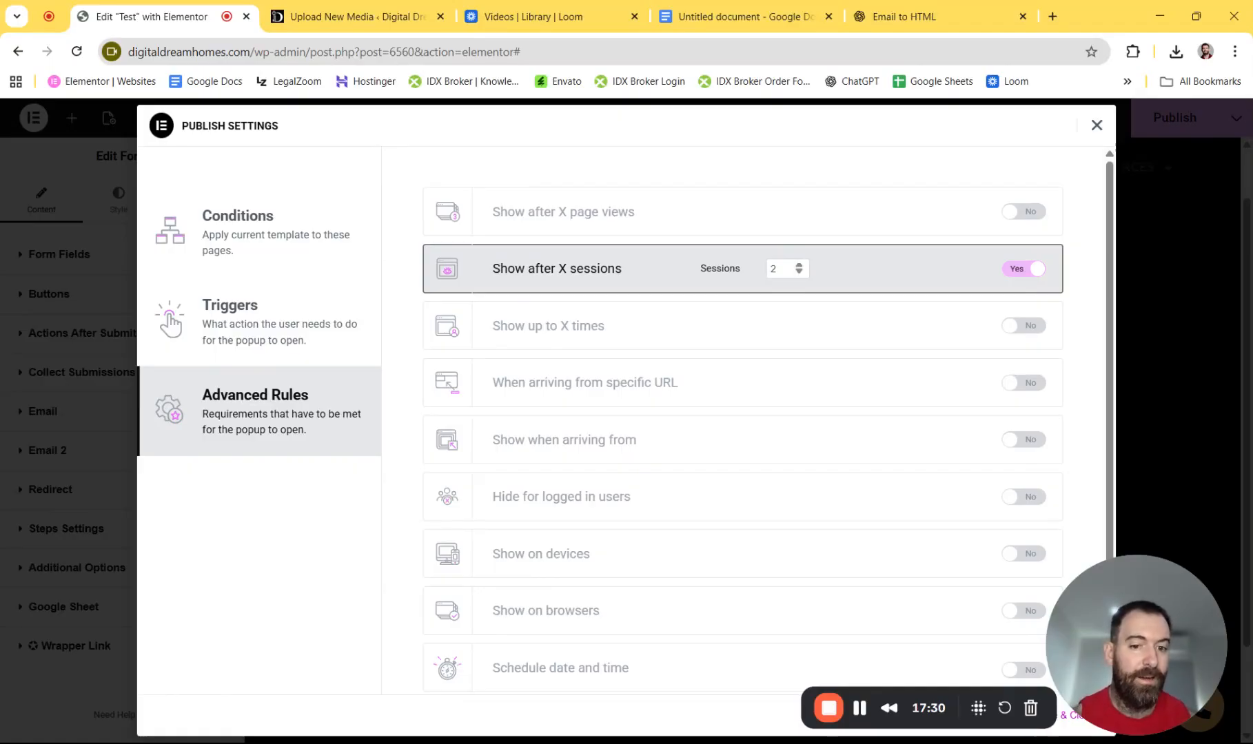
{"action": "left_click", "coordinate": [994, 269]}
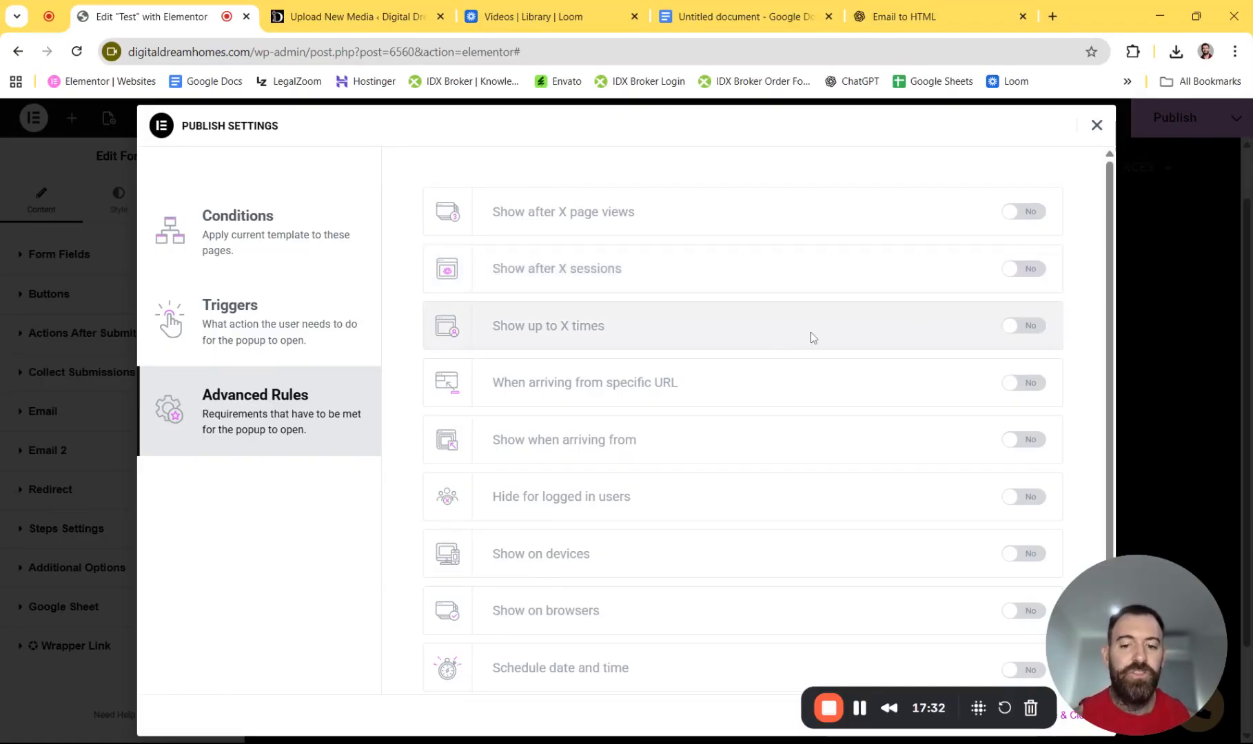
- Try limiting the popup to 1 show per Day, then switch to the specific URL rule
{"action": "left_click", "coordinate": [1032, 332]}
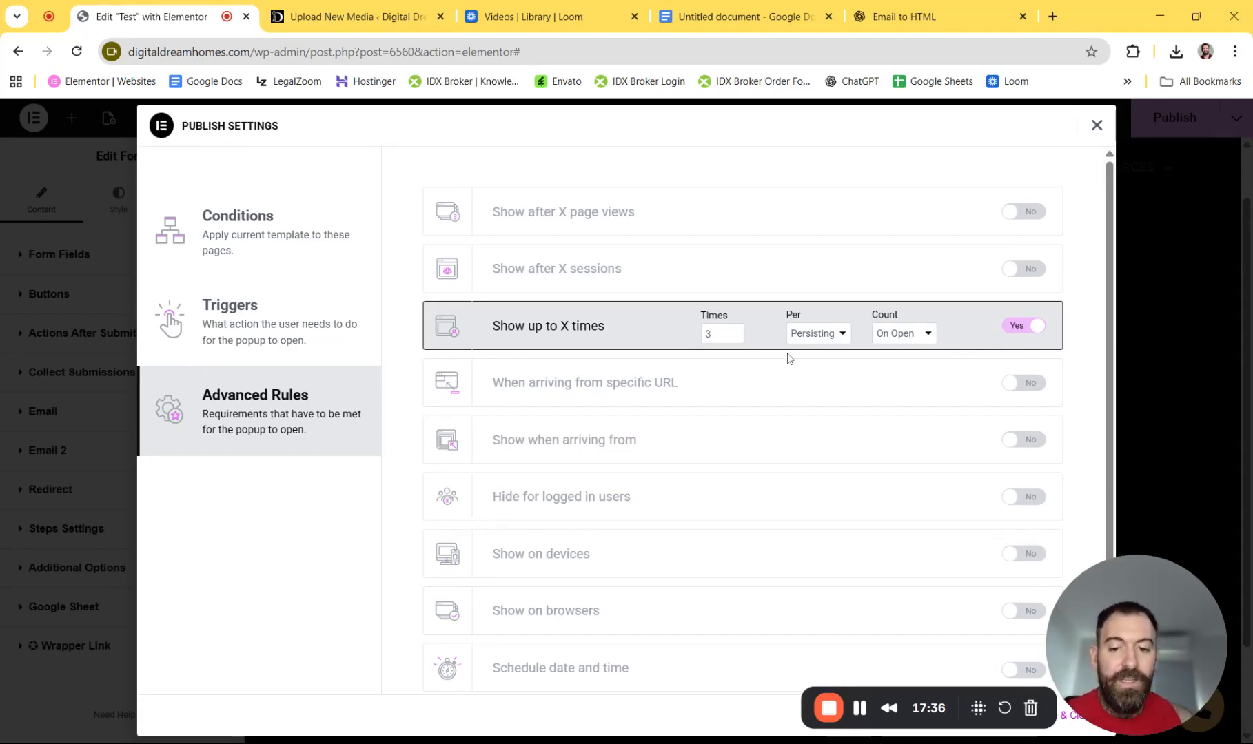
{"action": "left_click", "coordinate": [733, 338]}
{"action": "left_click", "coordinate": [733, 337]}
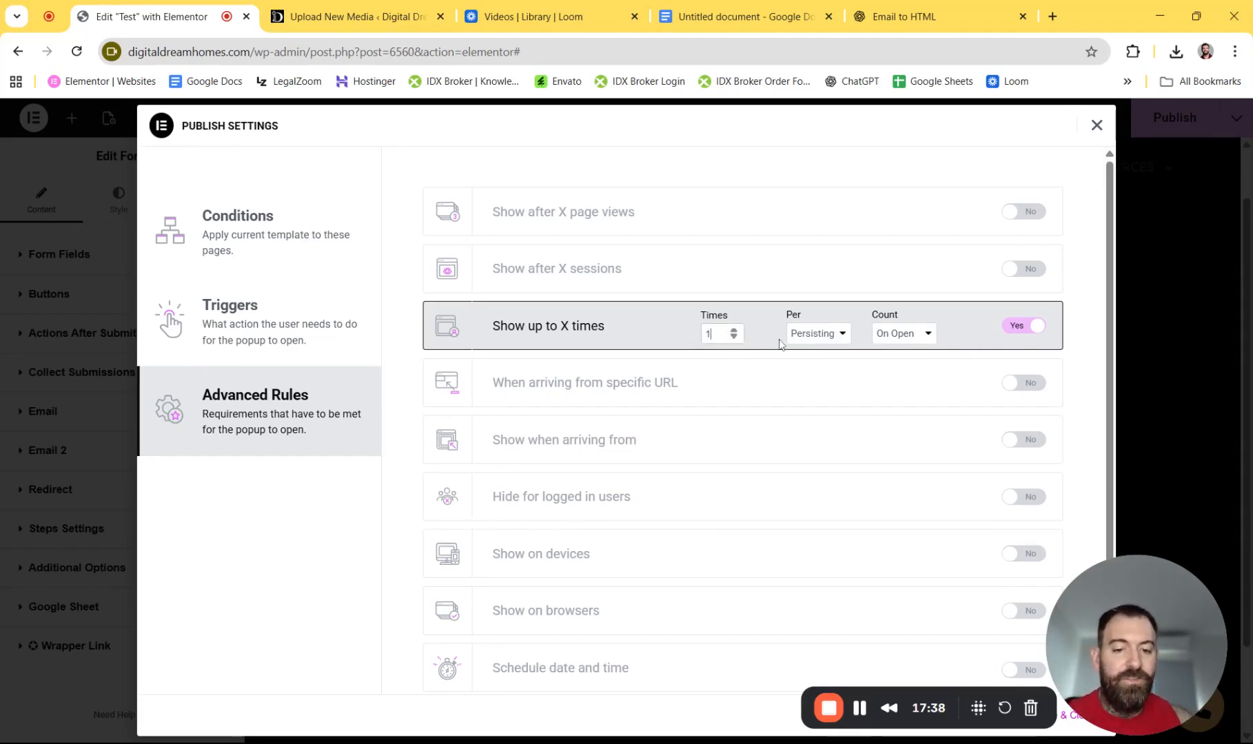
{"action": "left_click", "coordinate": [817, 333]}
{"action": "left_click", "coordinate": [805, 392]}
{"action": "left_click", "coordinate": [815, 360]}
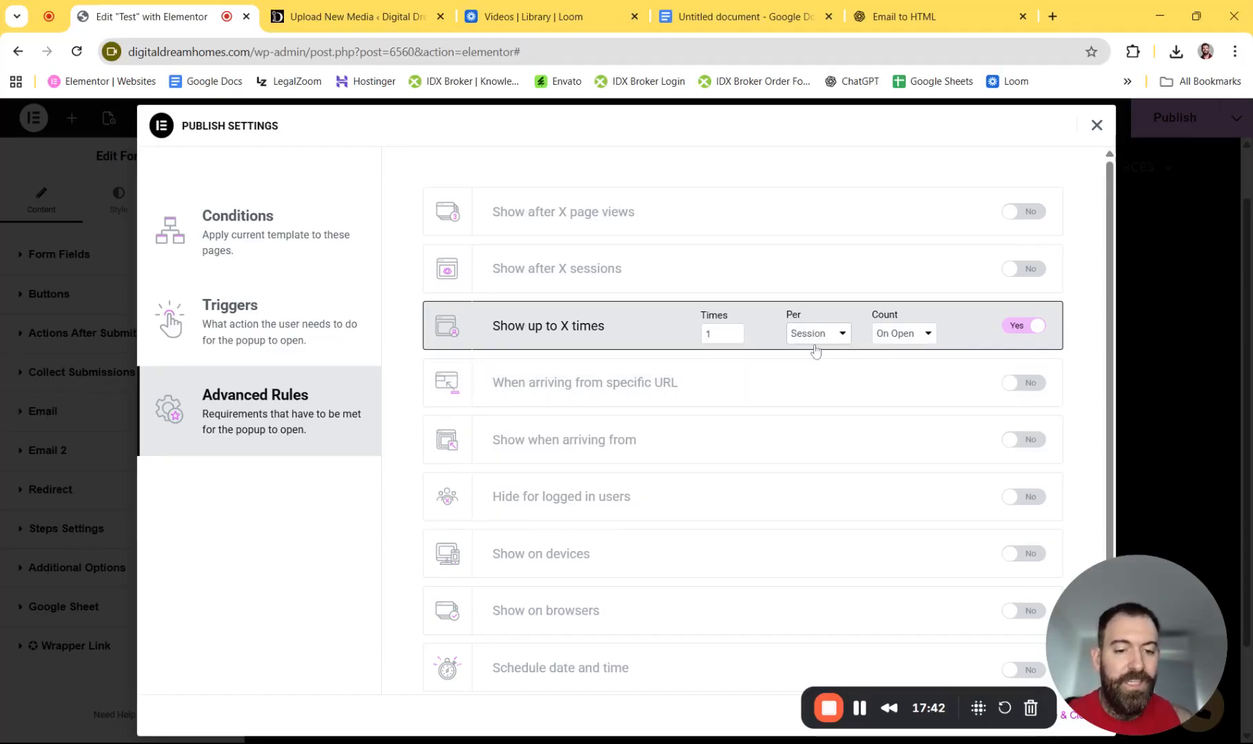
{"action": "left_click", "coordinate": [814, 340]}
{"action": "left_click", "coordinate": [809, 394]}
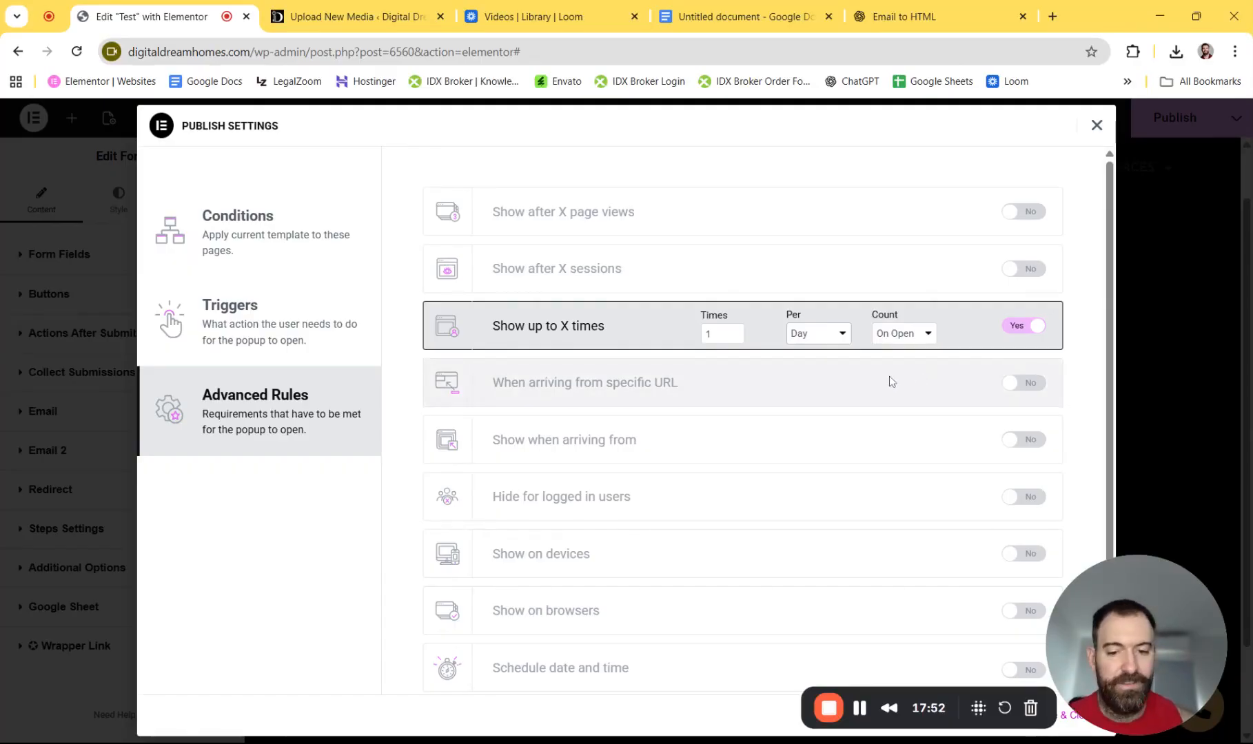
{"action": "left_click", "coordinate": [1010, 328]}
{"action": "left_click", "coordinate": [1022, 383]}
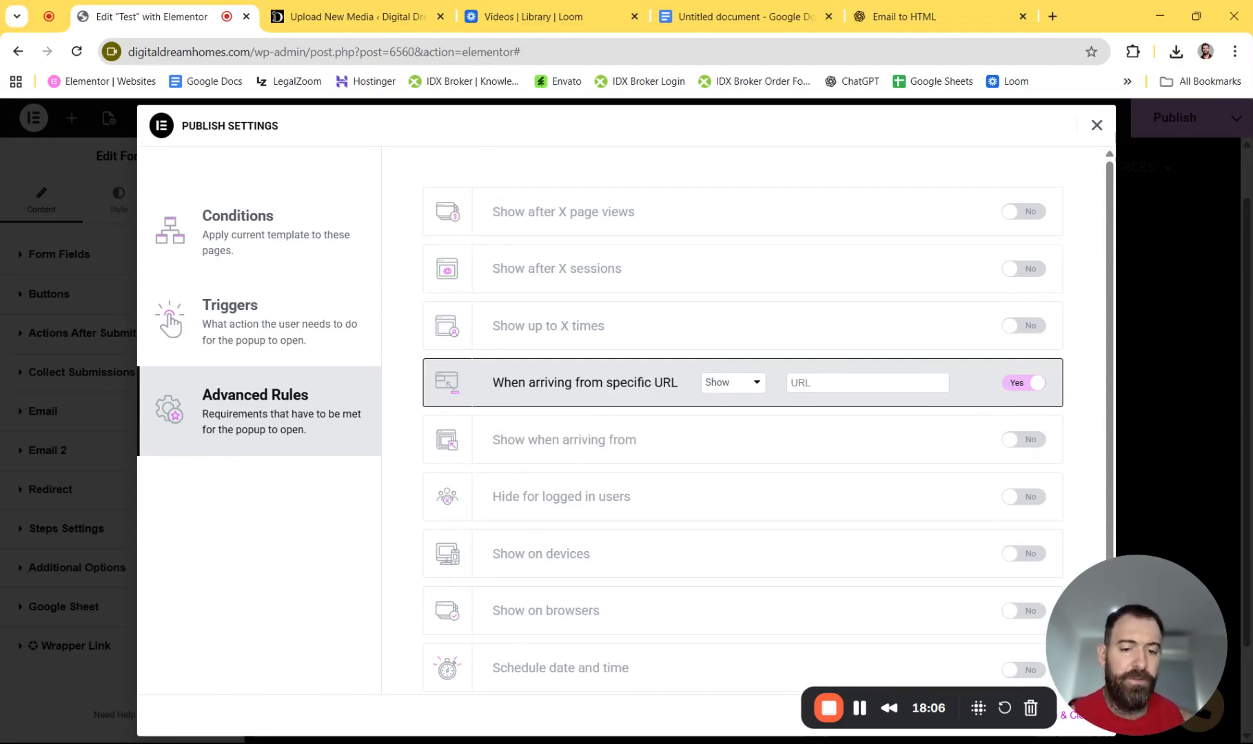
- Turn off the specific URL rule and try the arrival-source and device rules, leaving both off
{"action": "left_click", "coordinate": [1011, 384]}
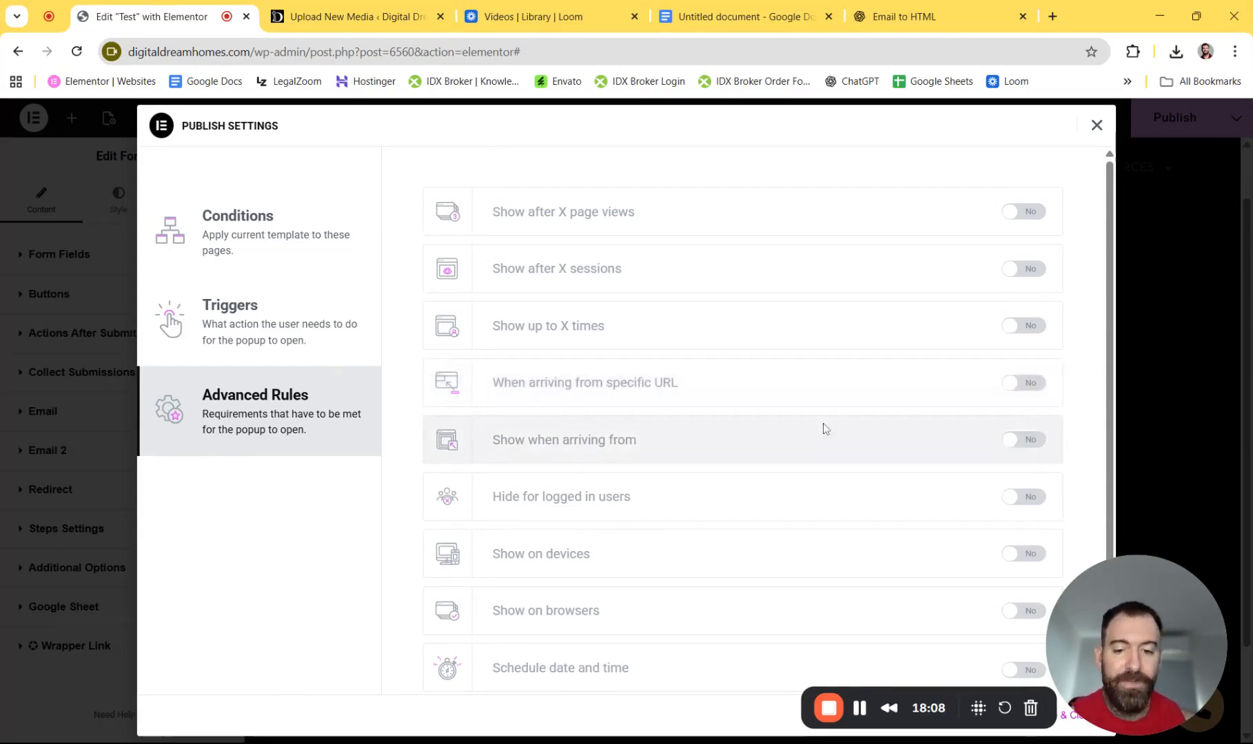
{"action": "left_click", "coordinate": [1024, 445]}
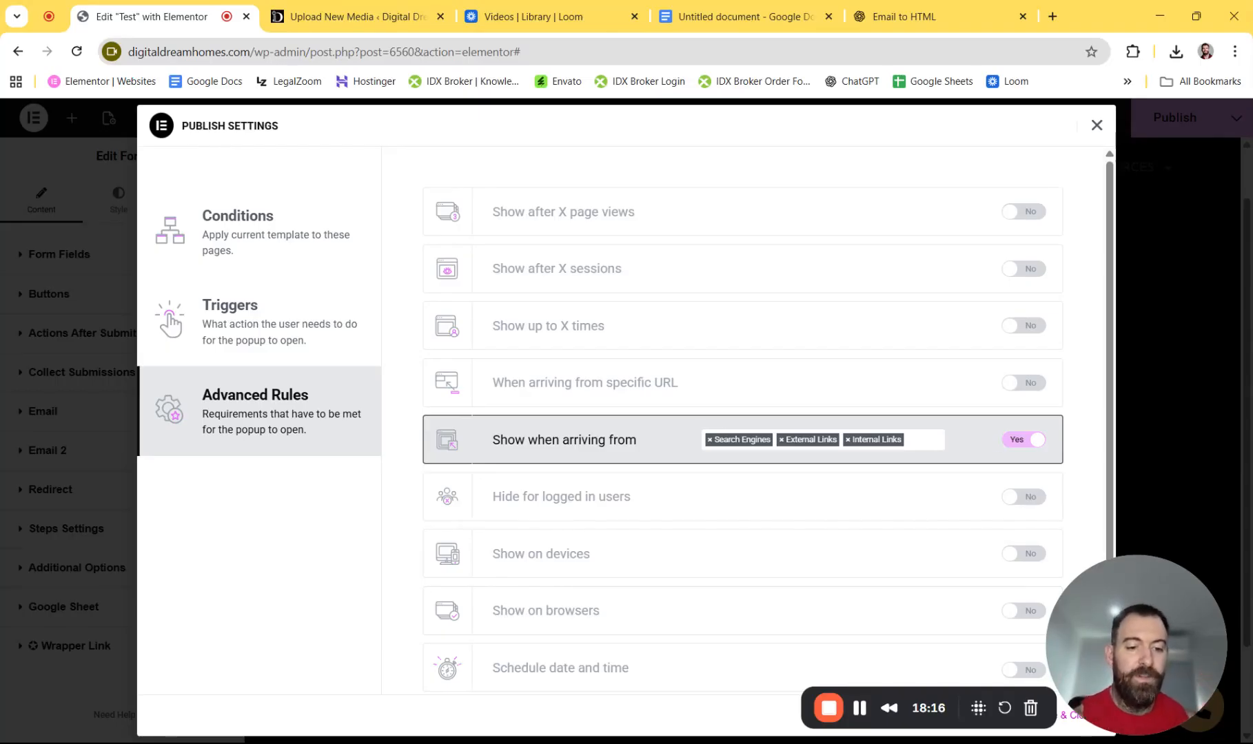
{"action": "left_click", "coordinate": [1018, 448]}
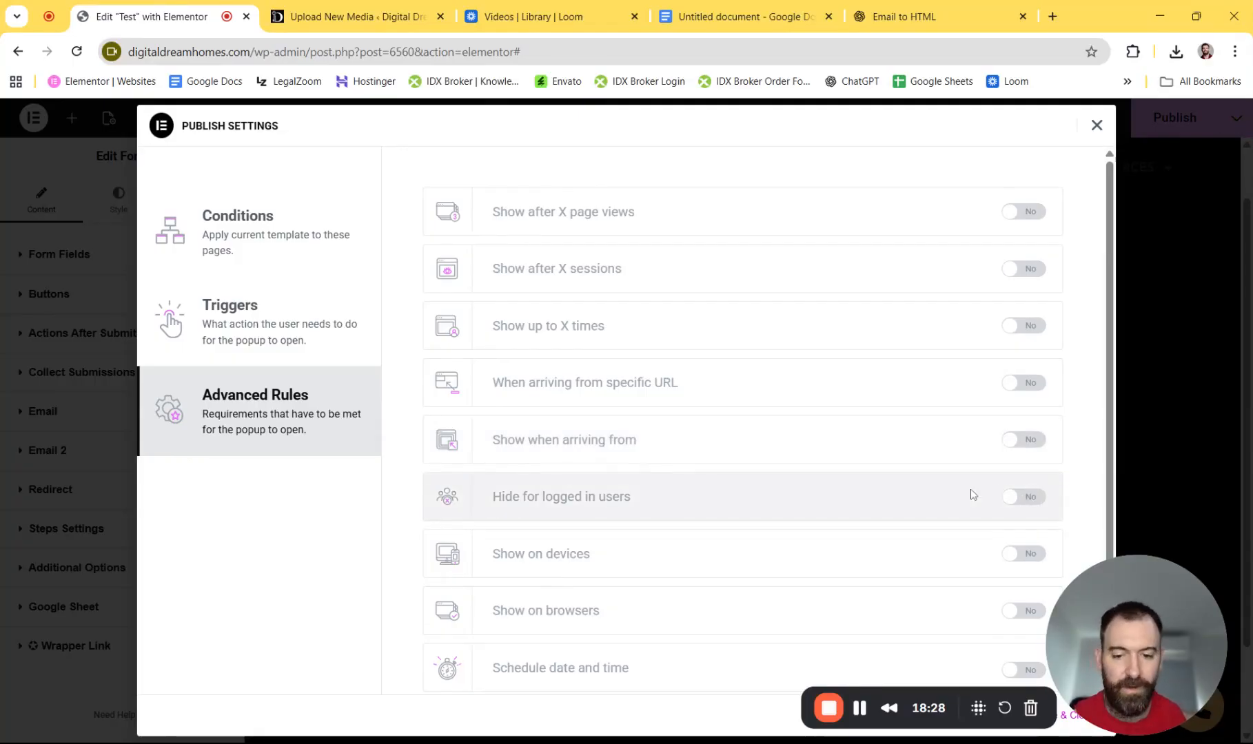
{"action": "left_click", "coordinate": [1029, 559]}
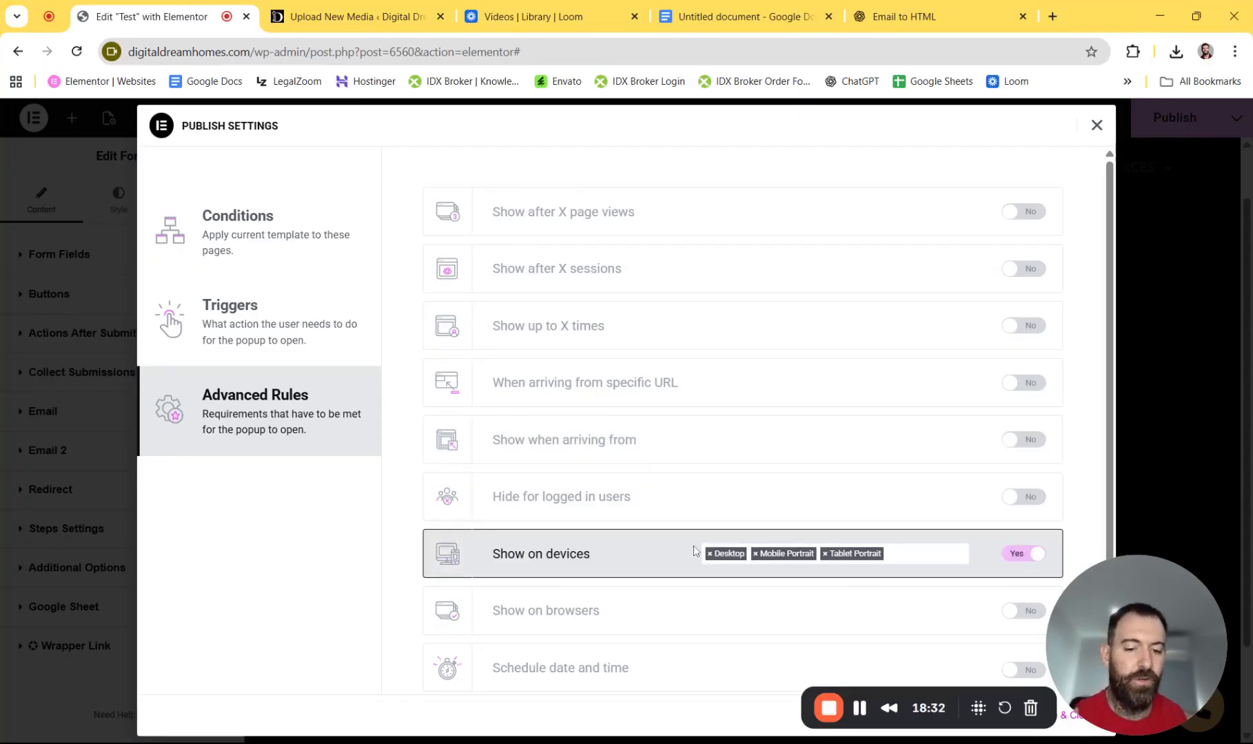
{"action": "left_click", "coordinate": [1021, 554]}
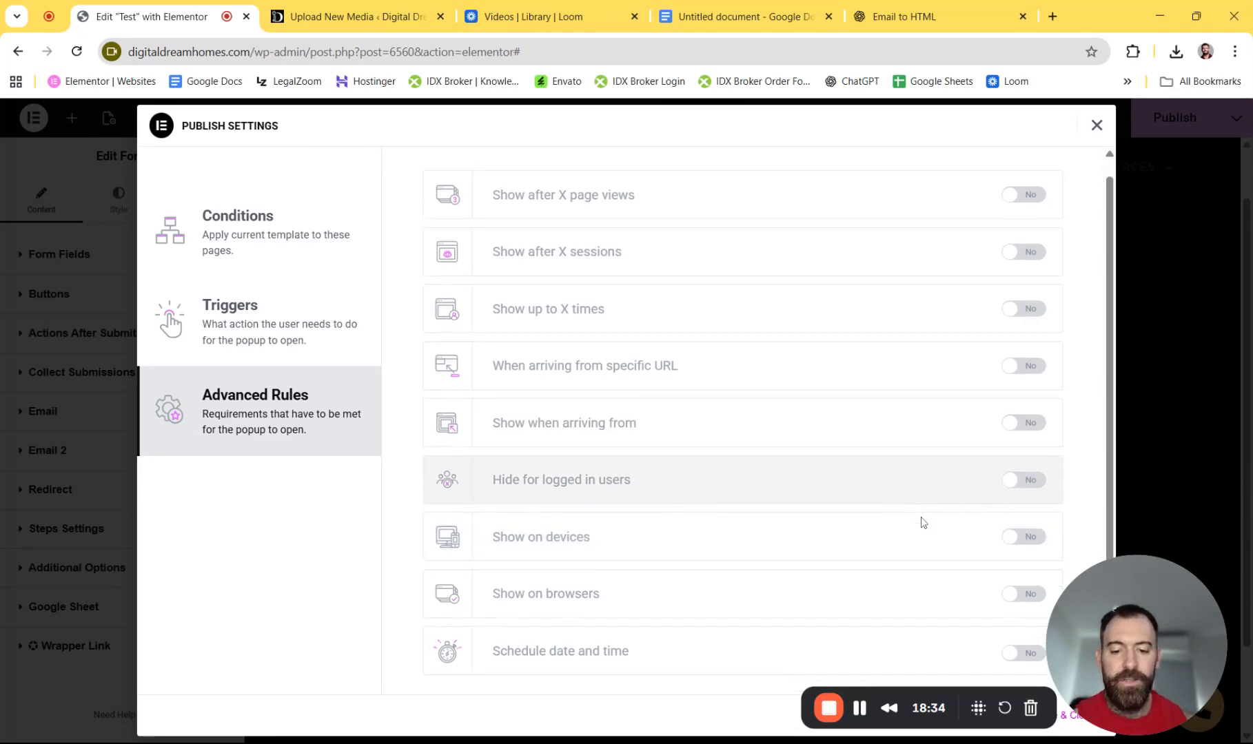
- Try the browser and date-and-time schedule rules, then switch both off
{"action": "scroll", "coordinate": [923, 523], "scroll_direction": "down", "scroll_amount": 1}
{"action": "left_click", "coordinate": [1030, 569]}
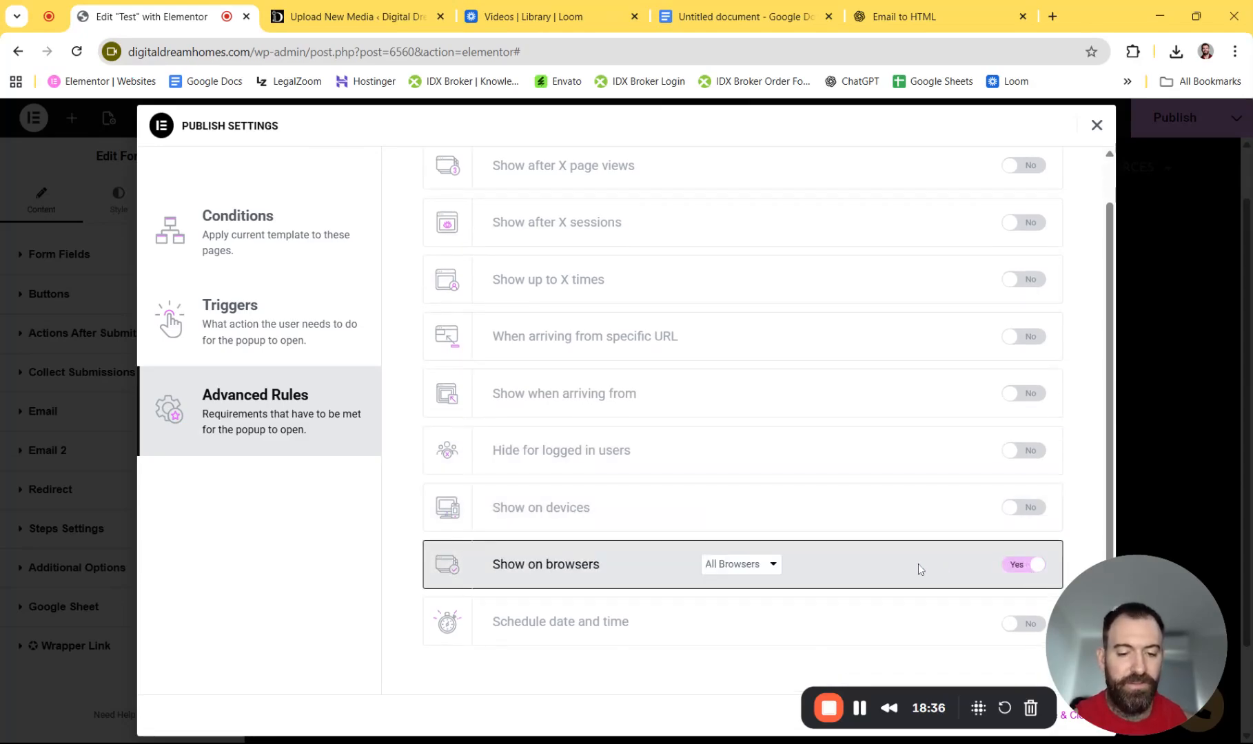
{"action": "left_click", "coordinate": [1018, 565]}
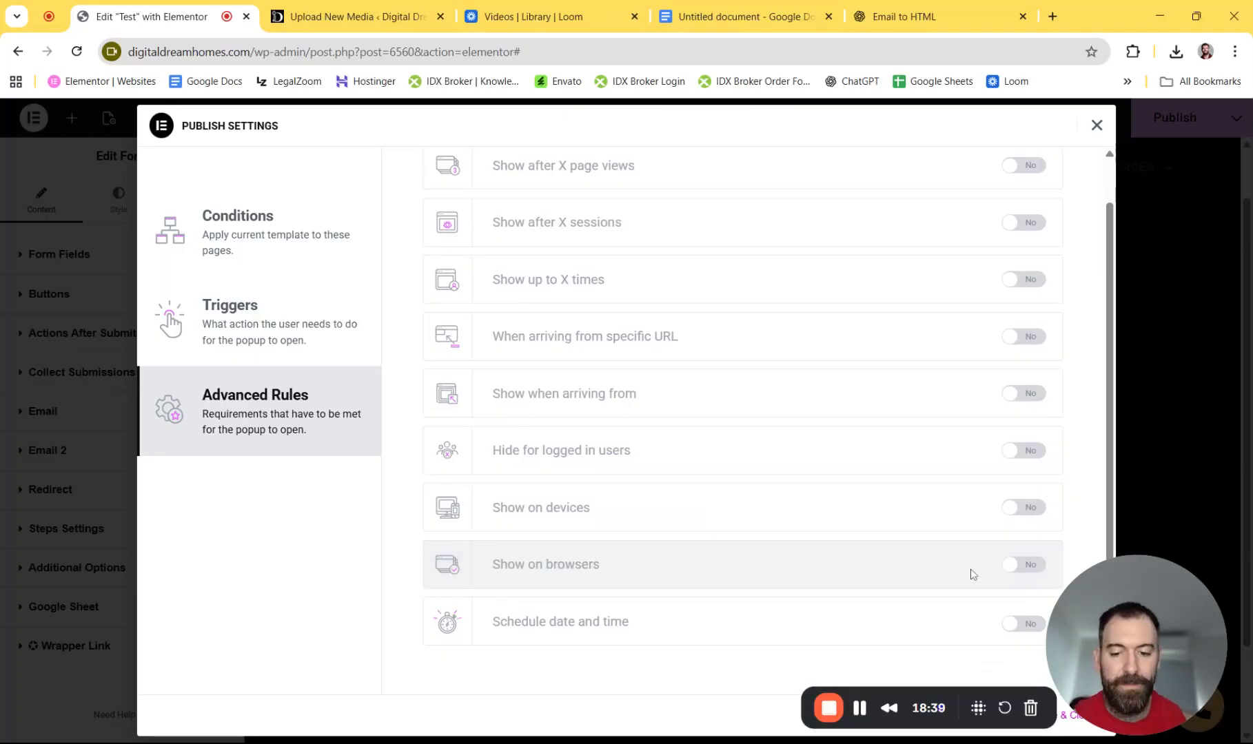
{"action": "left_click", "coordinate": [1021, 629]}
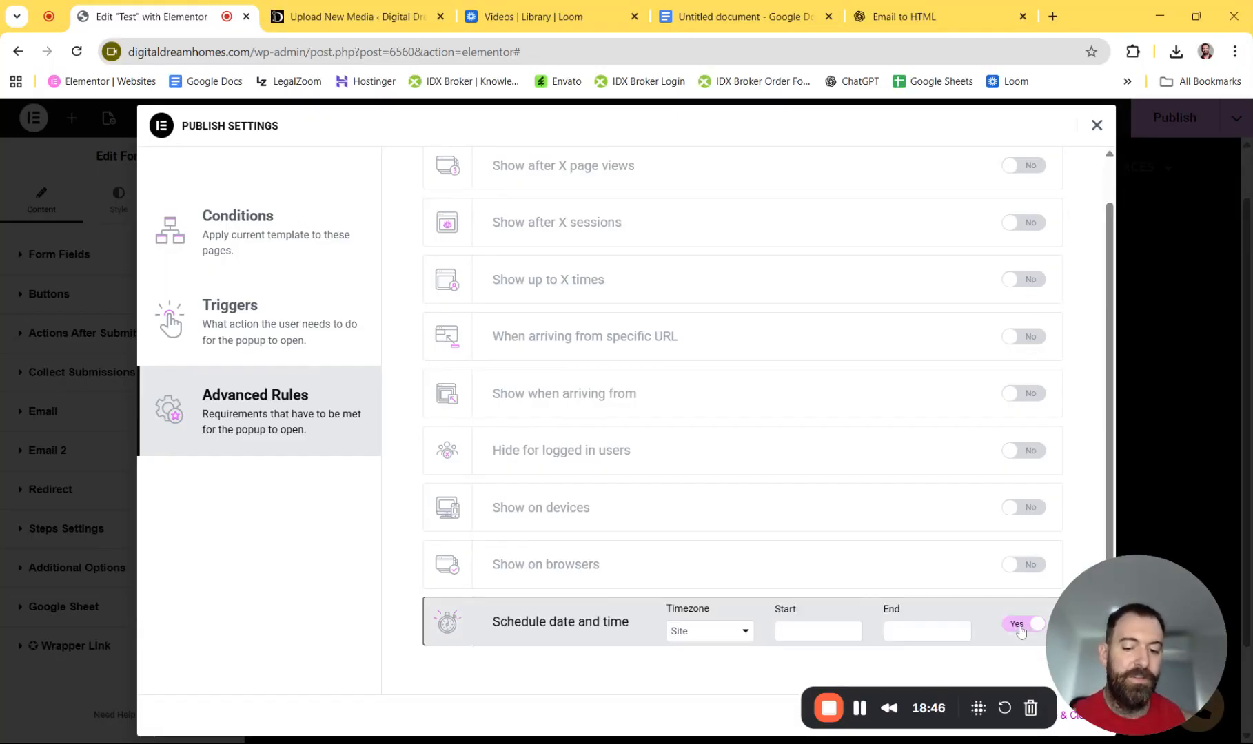
{"action": "left_click", "coordinate": [1018, 628]}
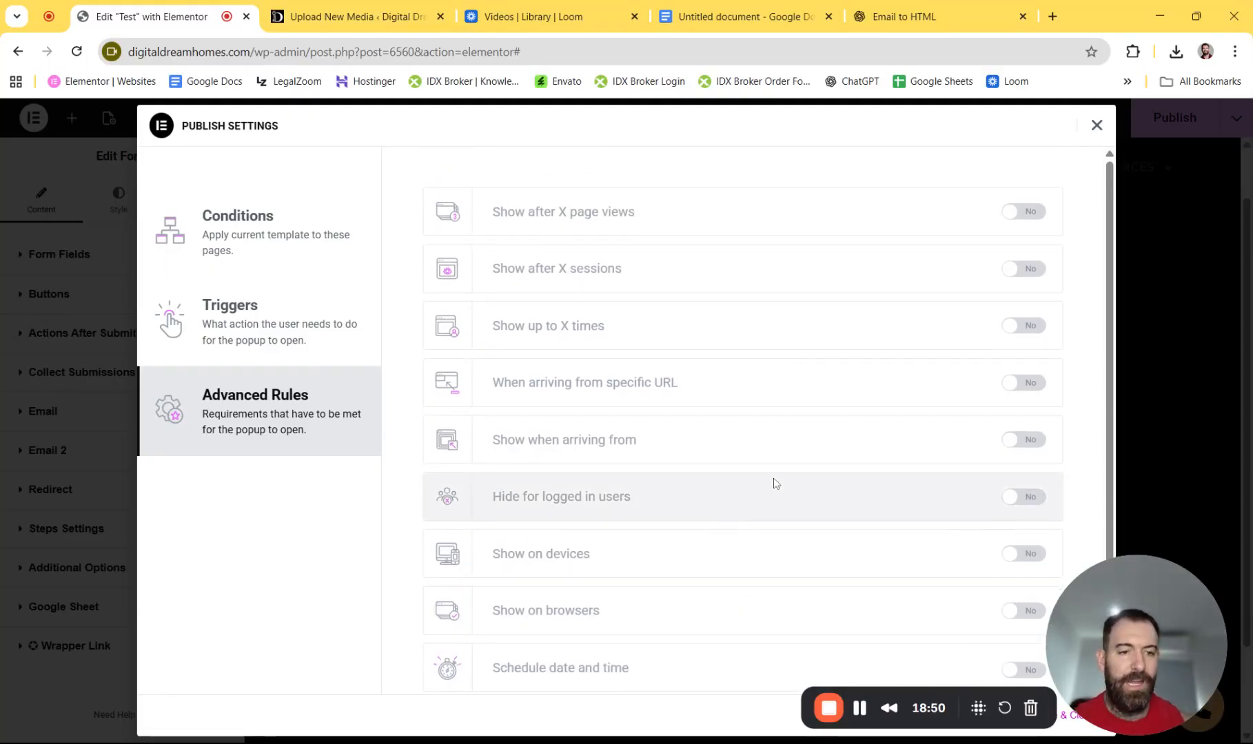
- Enable the On Page Load trigger with a 3-second delay and Save & Close the publish settings
{"action": "left_click", "coordinate": [307, 249]}
{"action": "left_click", "coordinate": [297, 348]}
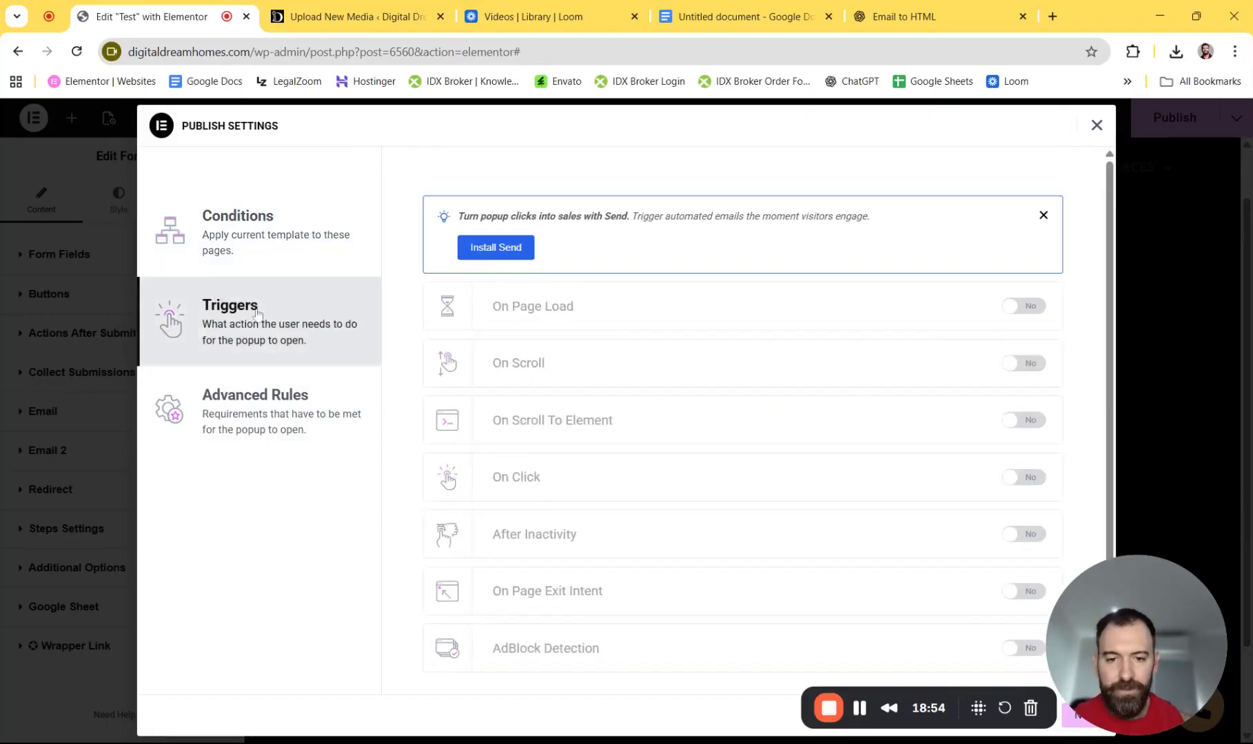
{"action": "left_click", "coordinate": [1025, 308]}
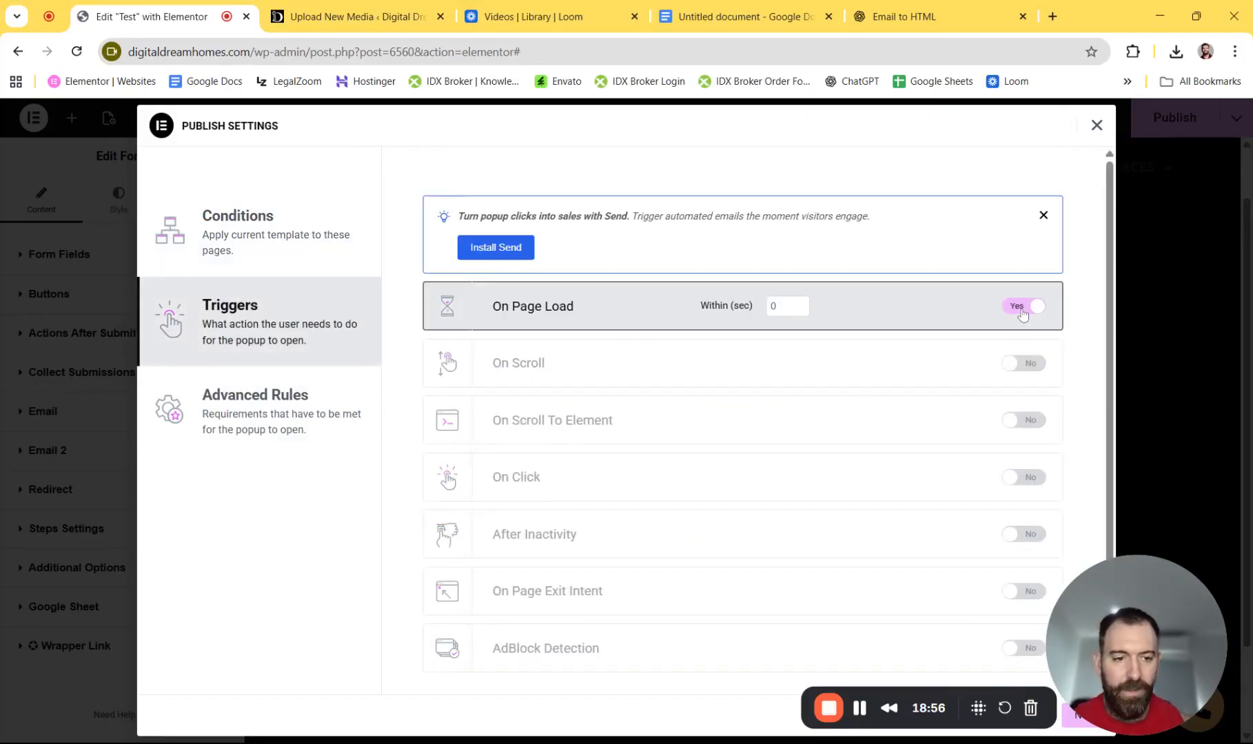
{"action": "left_click", "coordinate": [800, 304]}
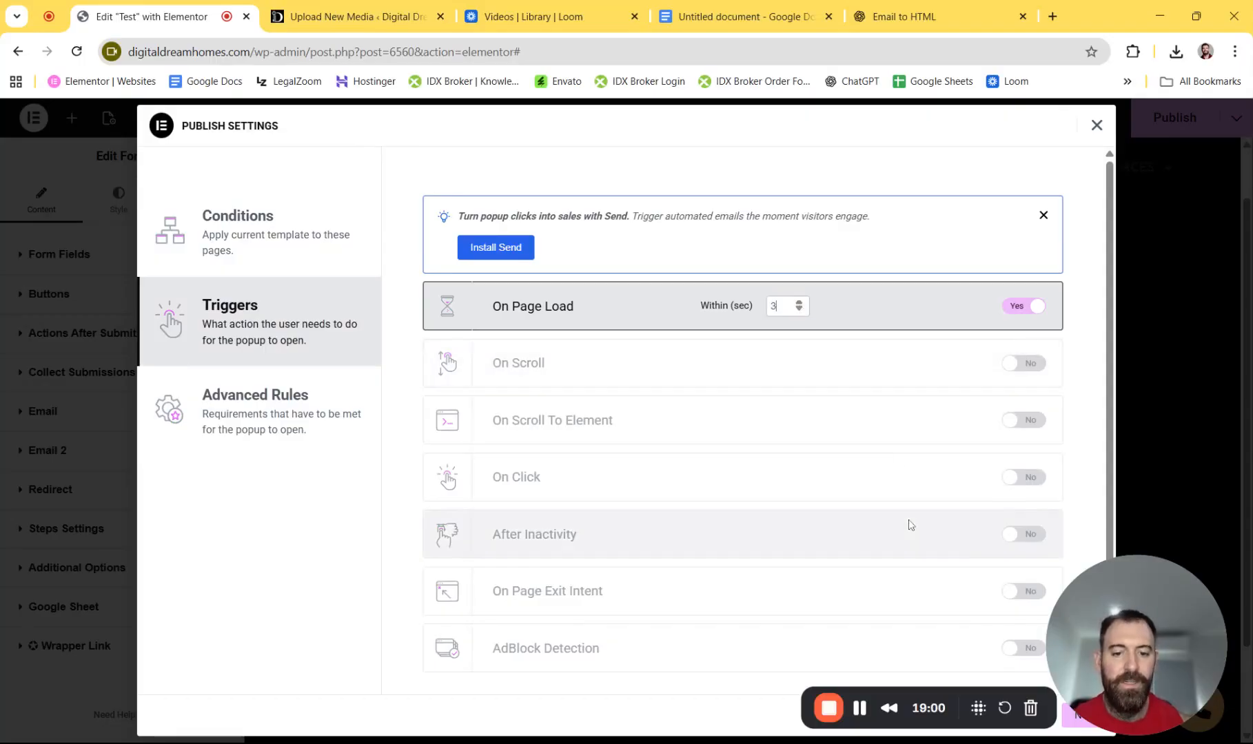
{"action": "left_click_drag", "start_coordinate": [1139, 614], "coordinate": [121, 613]}
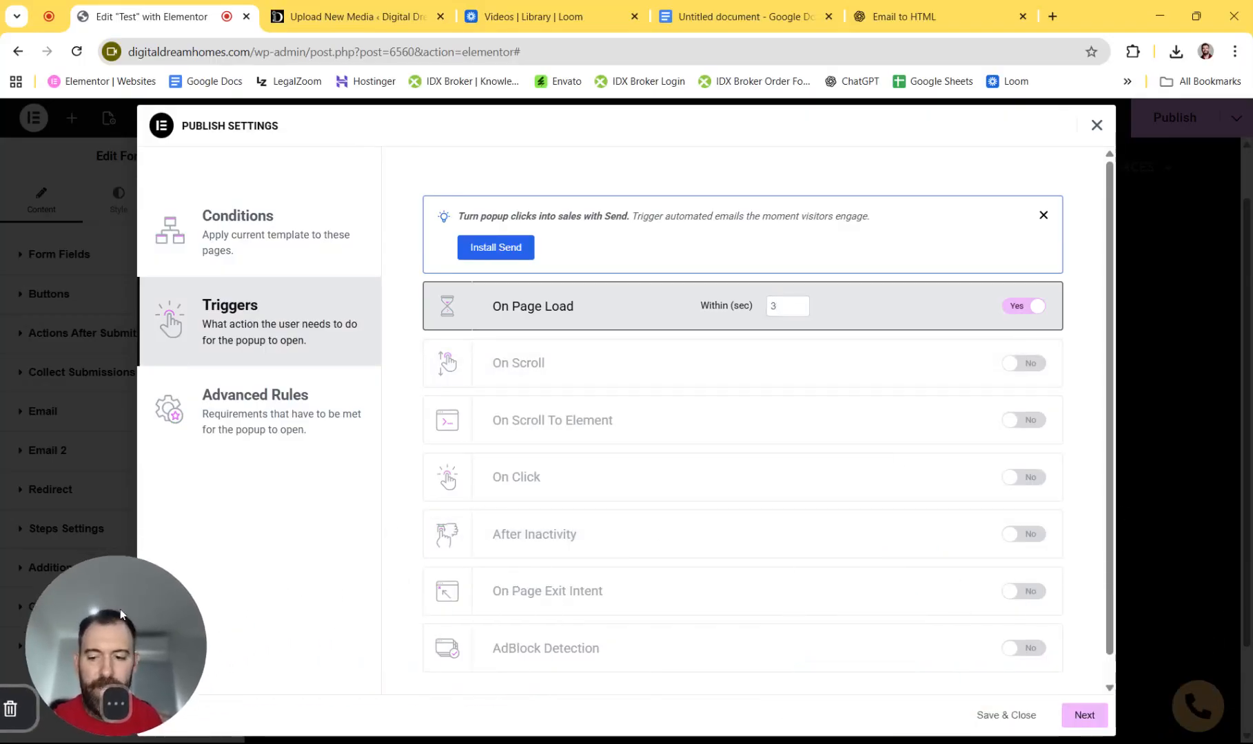
{"action": "left_click", "coordinate": [1084, 715]}
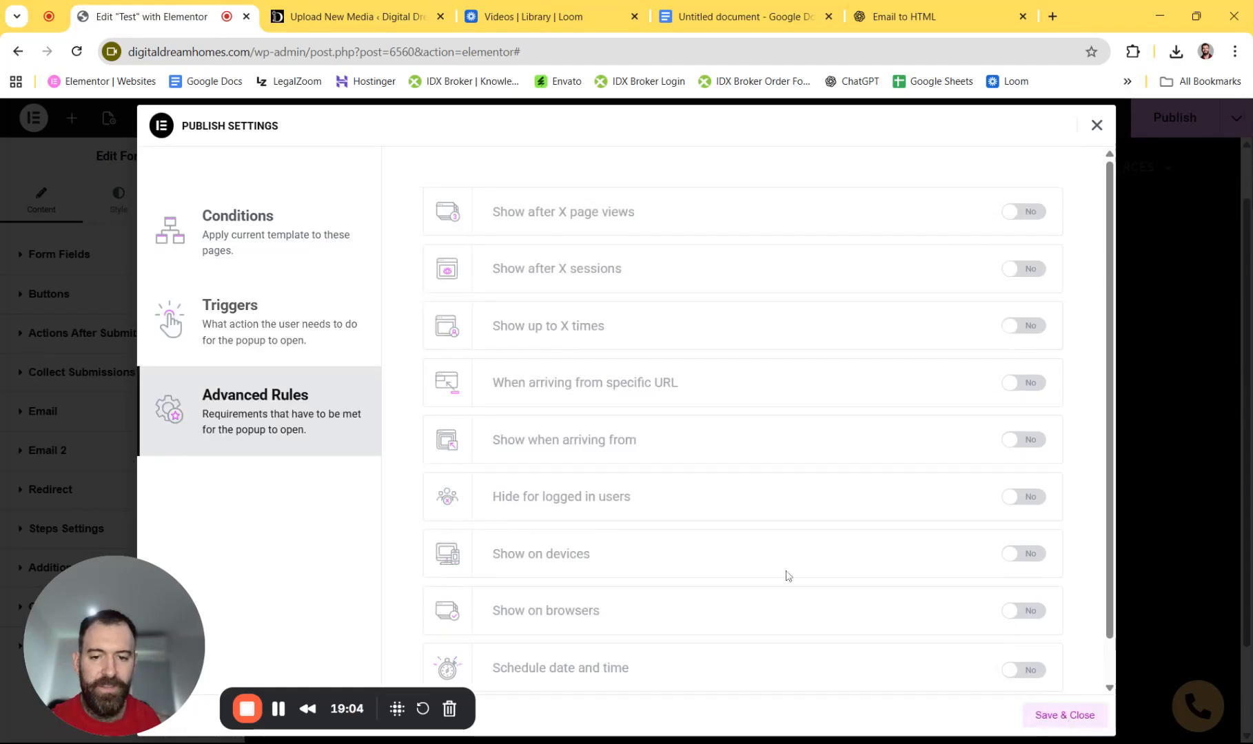
{"action": "left_click", "coordinate": [1064, 714]}
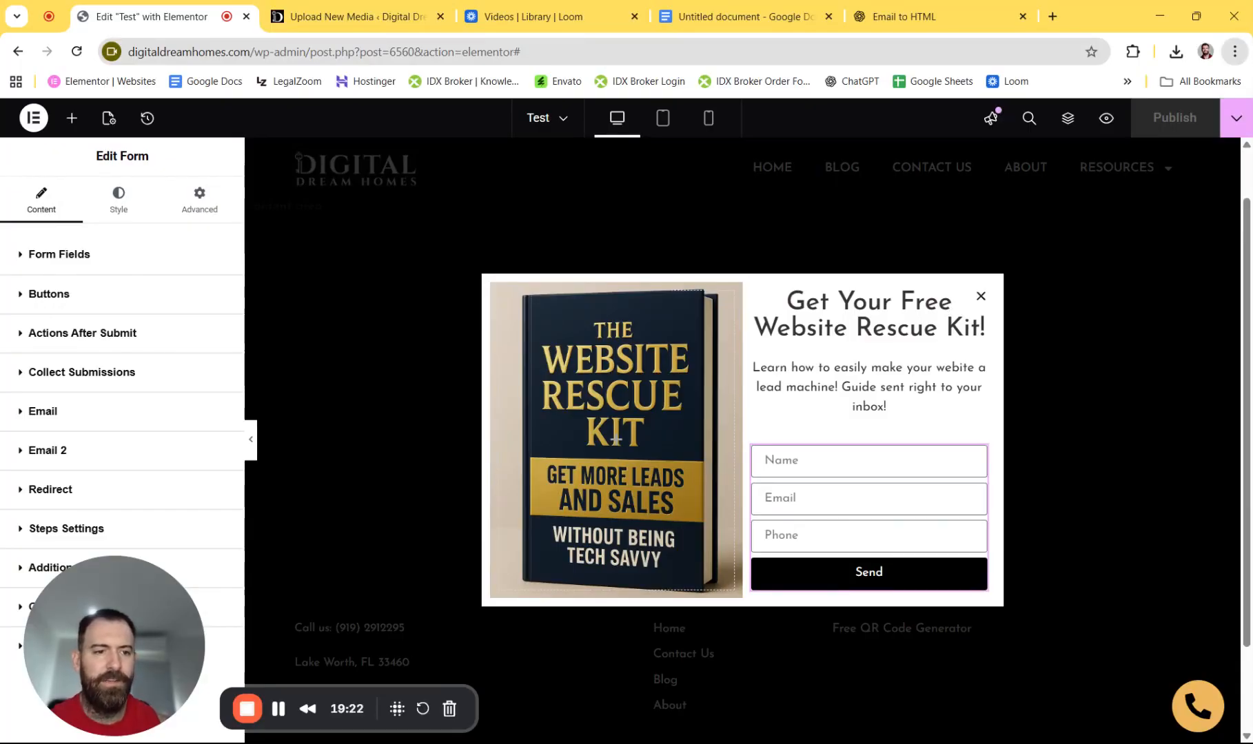
- Load digitaldreamhomes.com in a new browser tab
{"action": "left_click", "coordinate": [1052, 17]}
{"action": "type", "text": "do"}
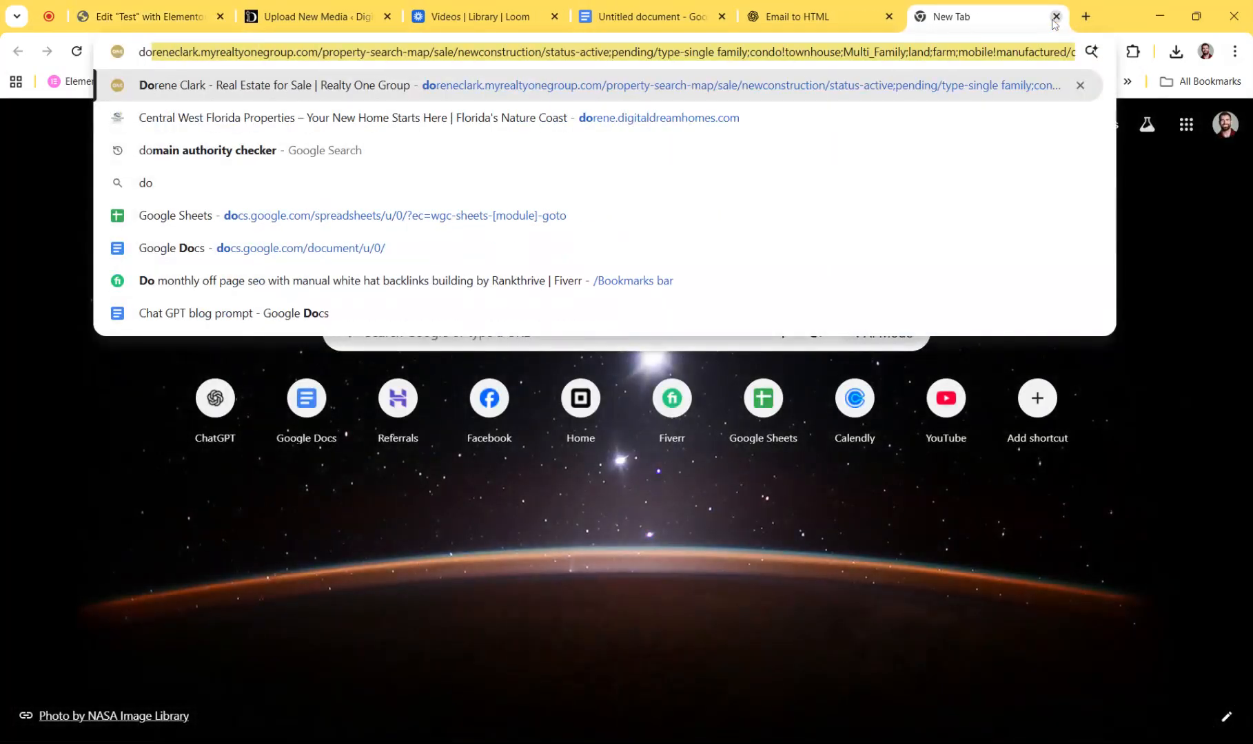
{"action": "key", "text": "BackSpace"}
{"action": "key", "text": "BackSpace"}
{"action": "type", "text": "ig"}
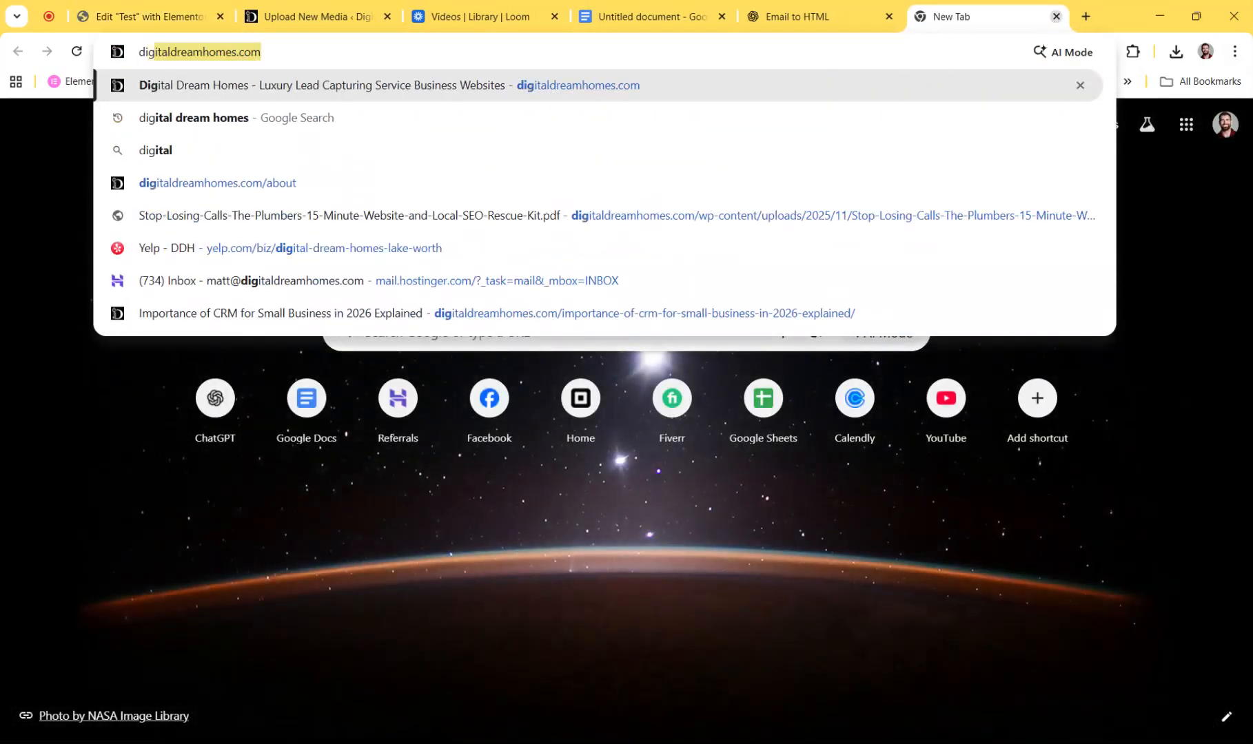
{"action": "key", "text": "Return"}
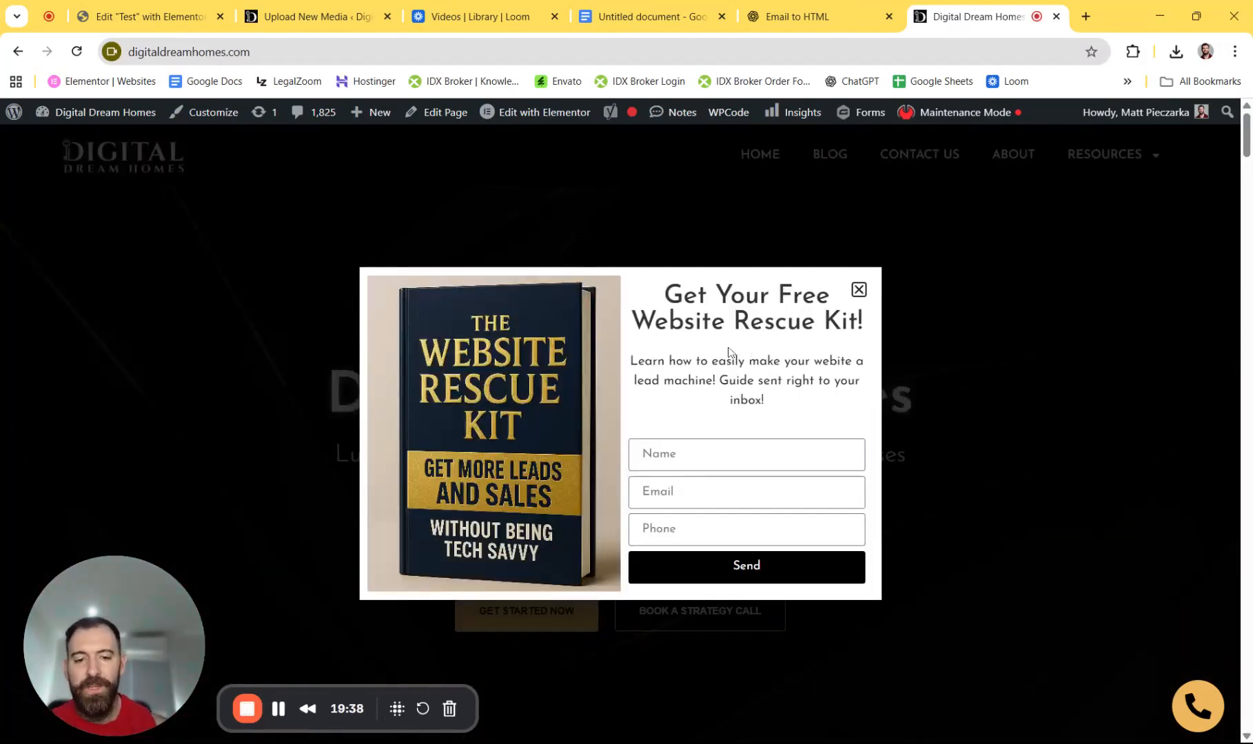
- Autofill the popup's Name and Email from saved suggestions and enter a phone number
{"action": "key", "text": "Tab"}
{"action": "key", "text": "Down"}
{"action": "key", "text": "Down"}
{"action": "key", "text": "Return"}
{"action": "key", "text": "Tab"}
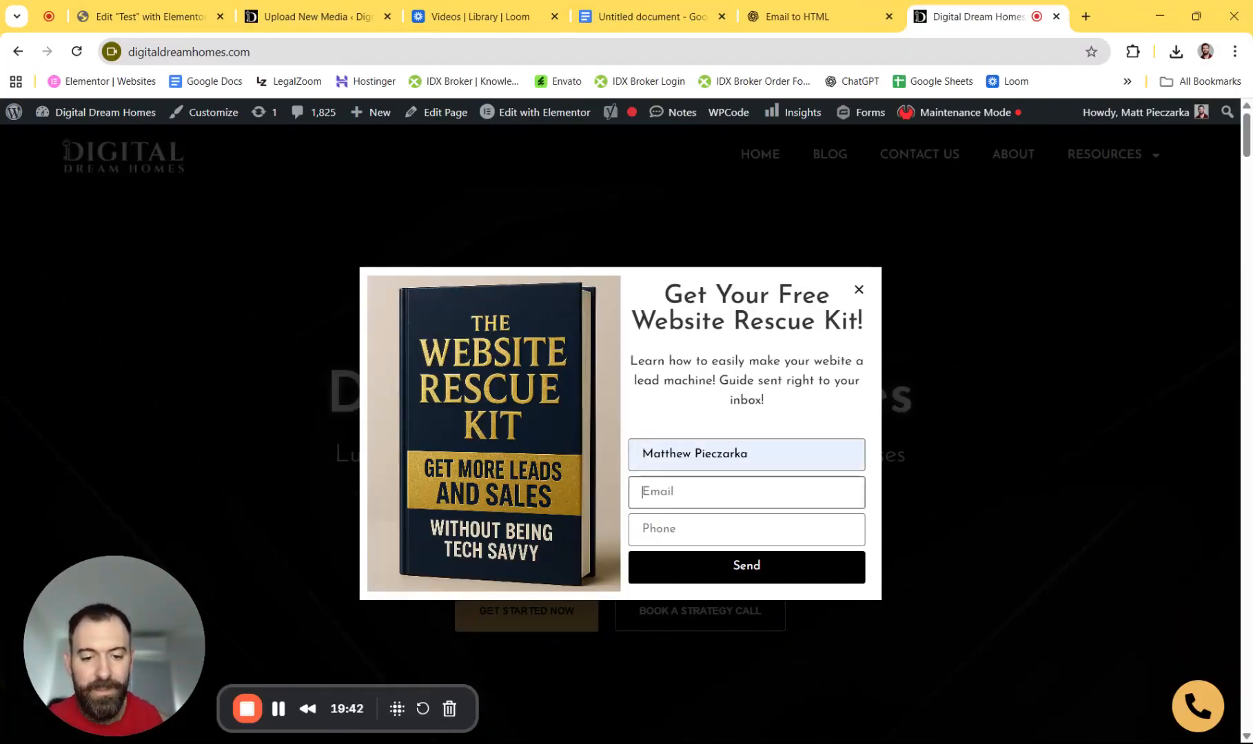
{"action": "key", "text": "Down"}
{"action": "key", "text": "Return"}
{"action": "key", "text": "Tab"}
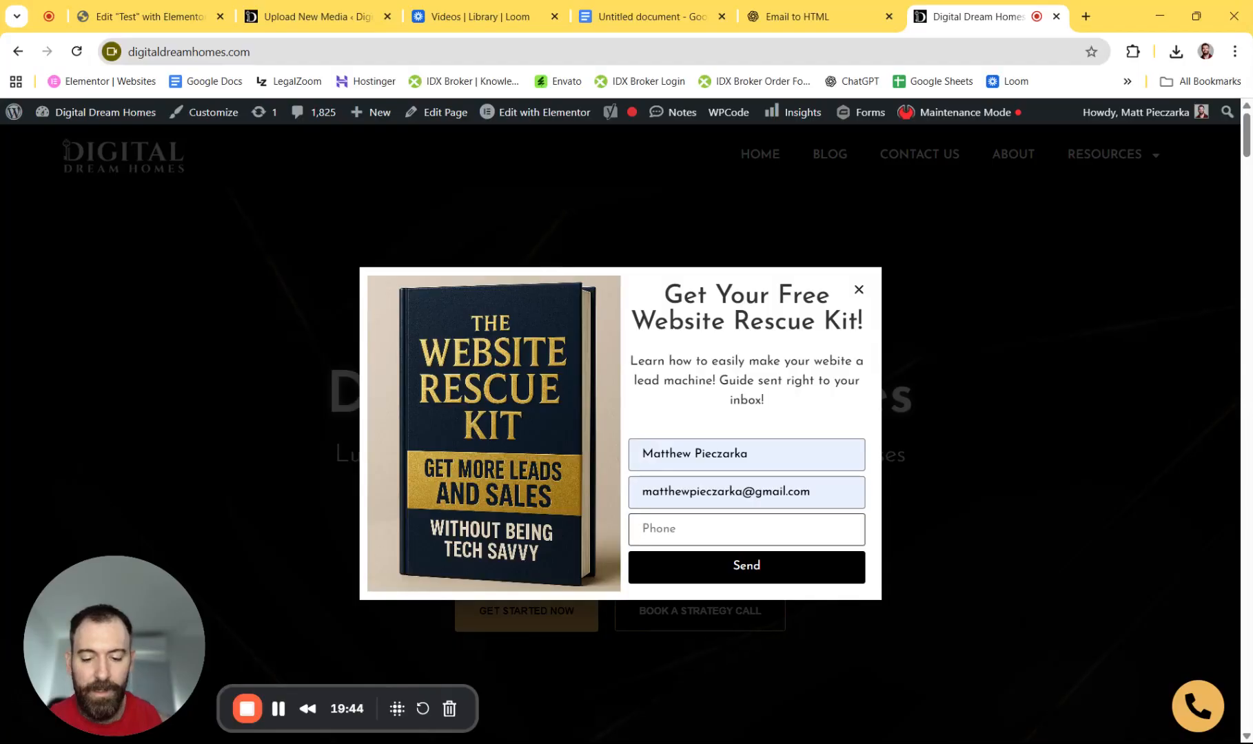
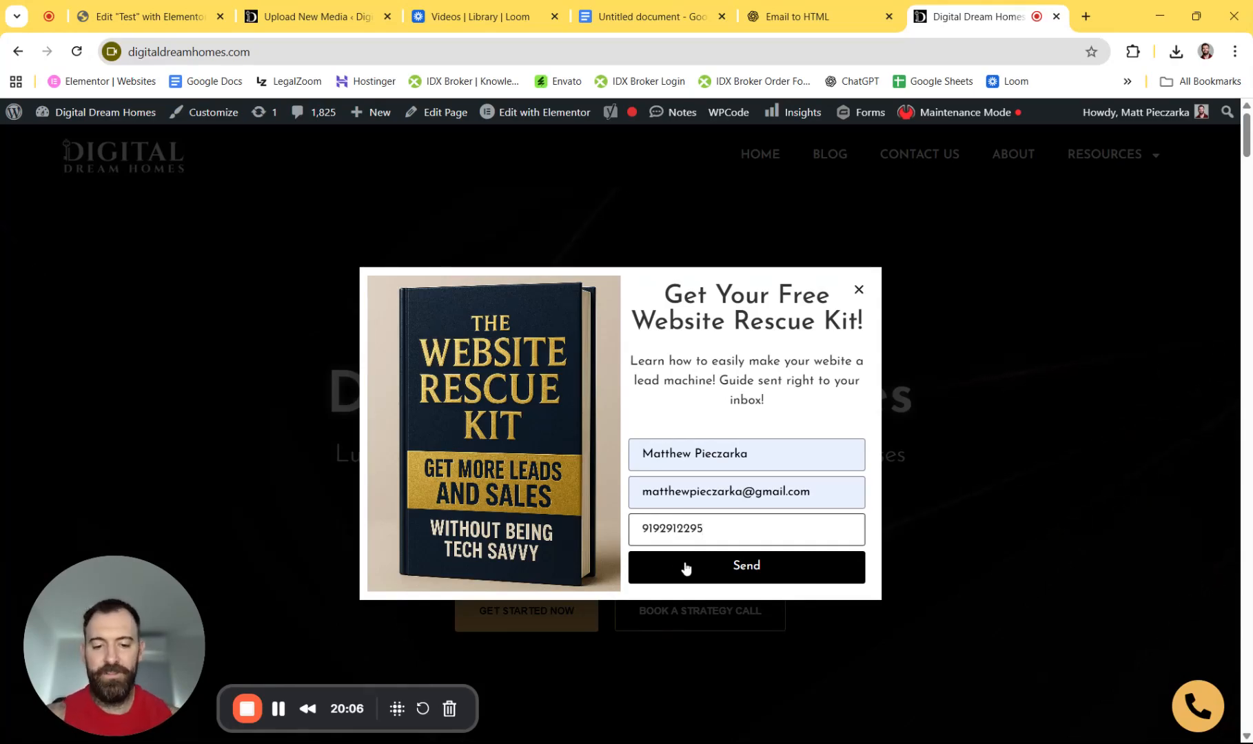
- Submit the lead form, close the popup on the redirect page, and check Gmail for the kit email
{"action": "left_click", "coordinate": [713, 573]}
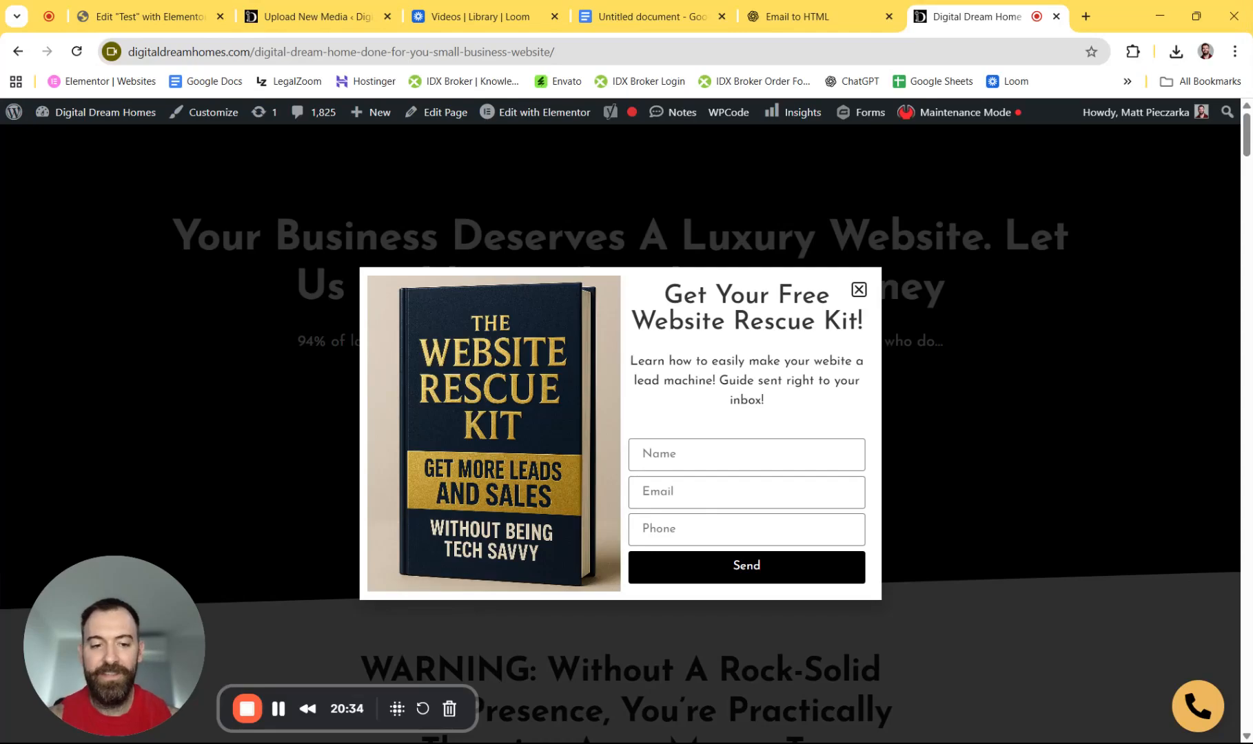
{"action": "left_click", "coordinate": [858, 290]}
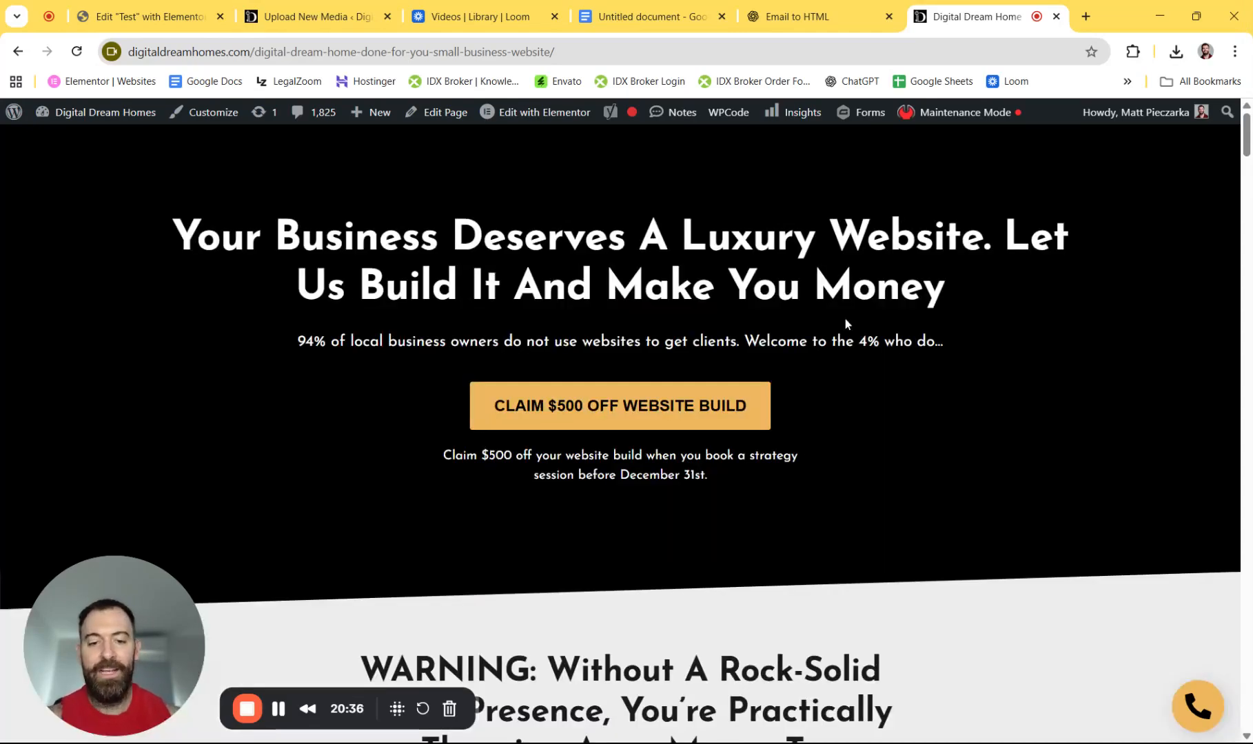
{"action": "left_click", "coordinate": [1085, 16]}
{"action": "left_click", "coordinate": [1057, 125]}
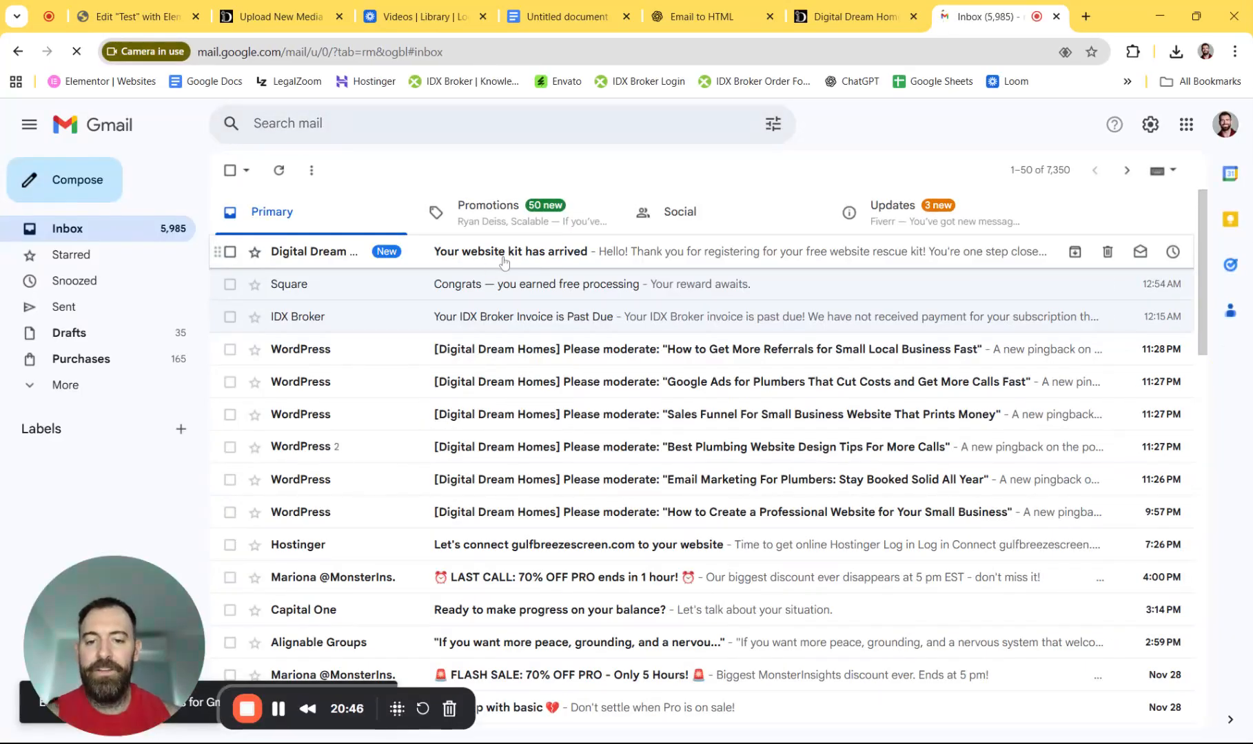
- Open the 'Your website kit has arrived' email and follow its link to Website-Rescue-Kit-1.pdf
{"action": "left_click", "coordinate": [511, 261]}
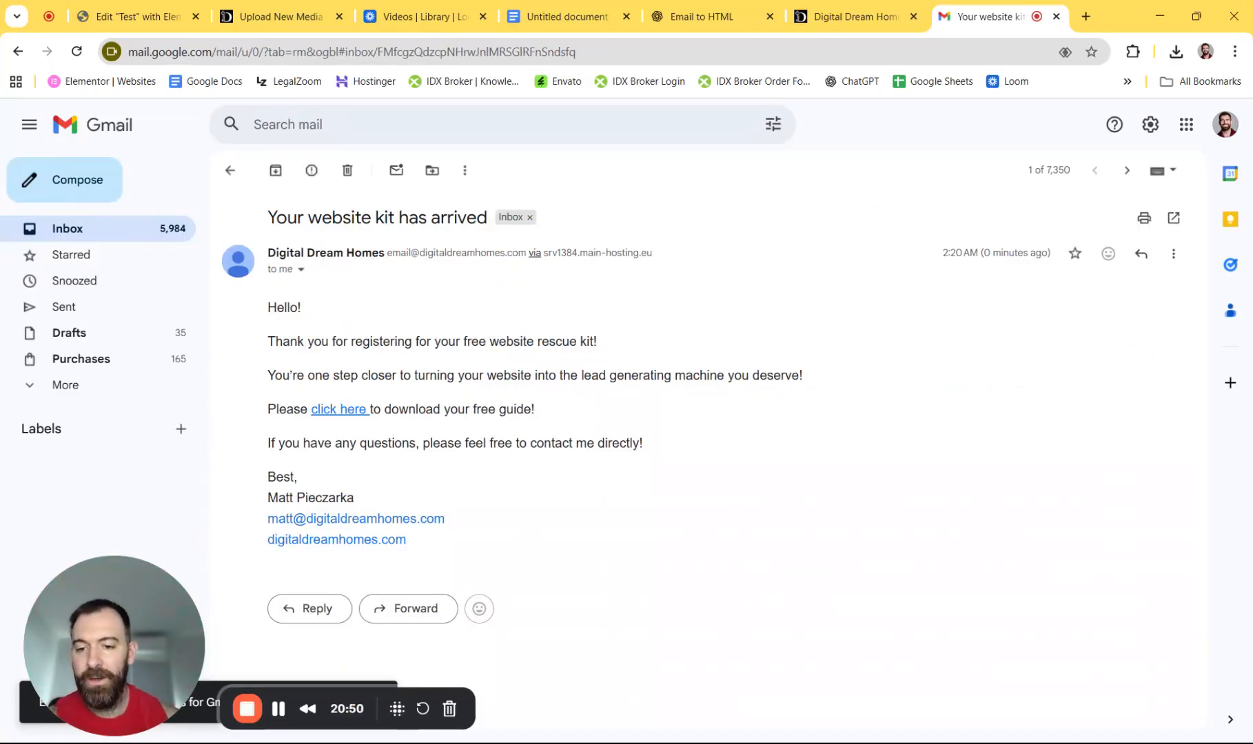
{"action": "left_click", "coordinate": [337, 415]}
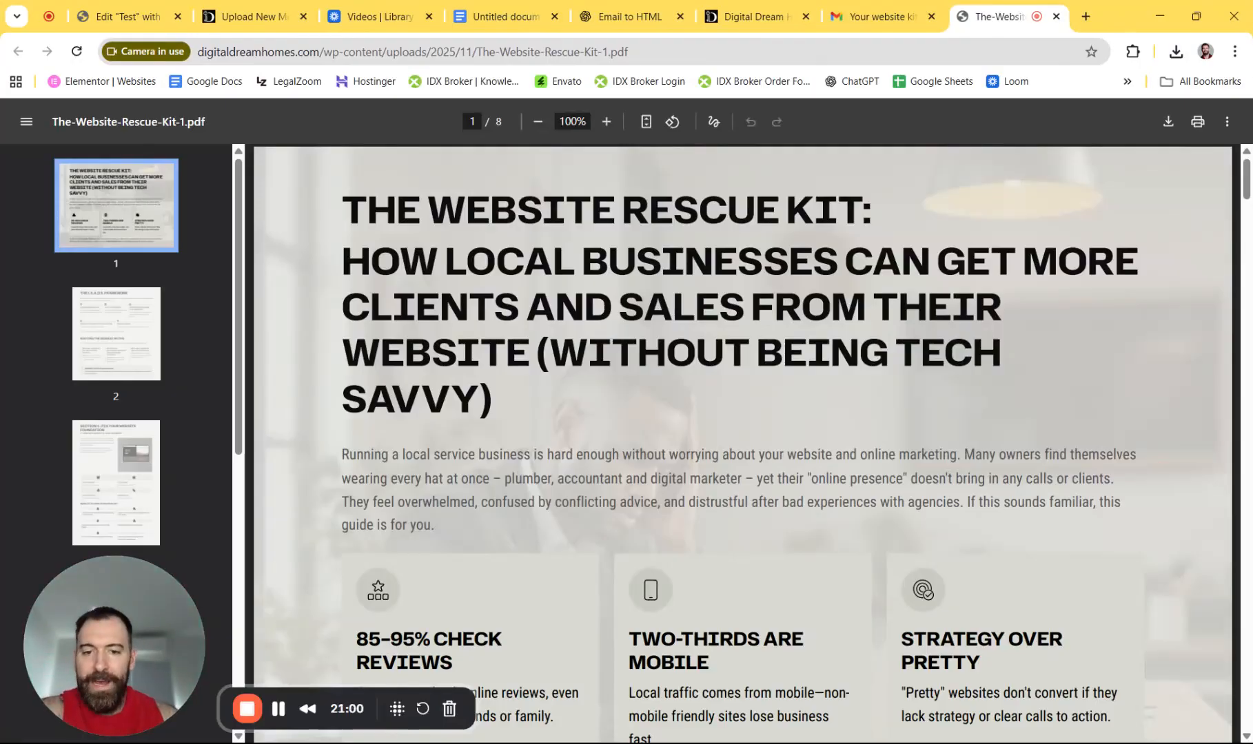
{"action": "scroll", "coordinate": [742, 441], "scroll_direction": "down", "scroll_amount": 1}
{"action": "scroll", "coordinate": [585, 375], "scroll_direction": "down", "scroll_amount": 20}
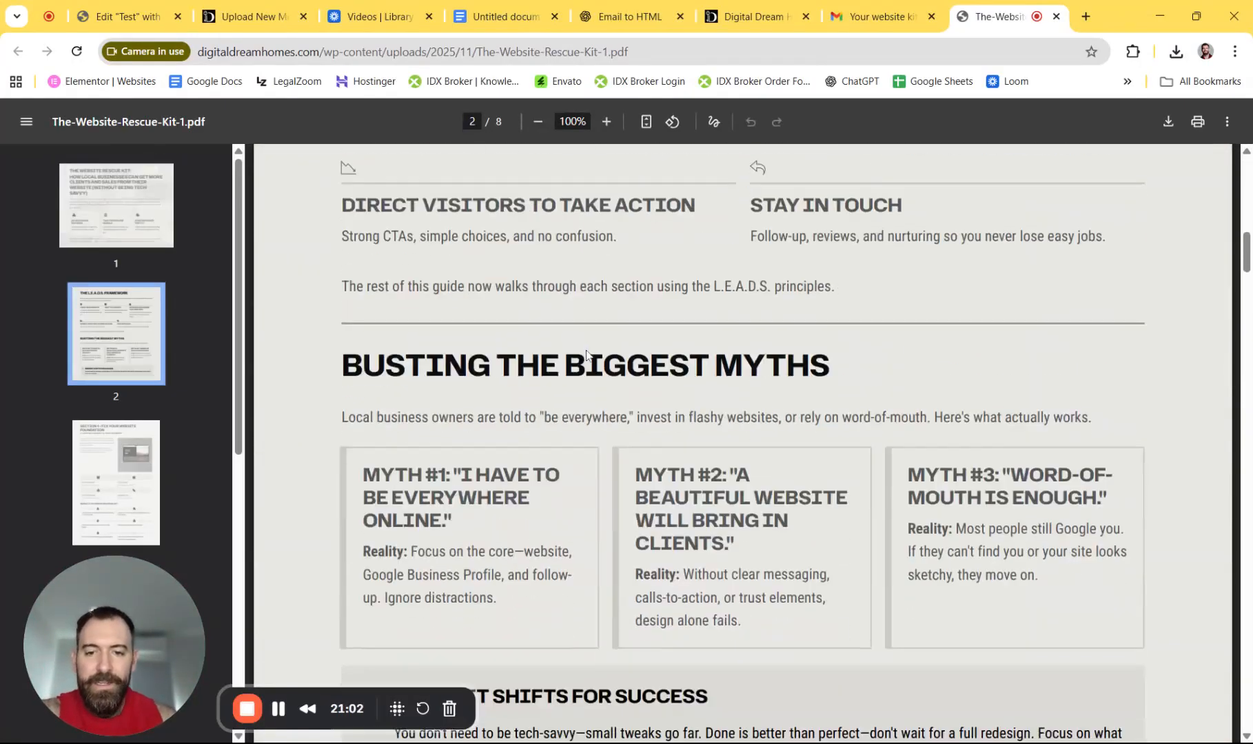
{"action": "scroll", "coordinate": [585, 374], "scroll_direction": "down", "scroll_amount": 20}
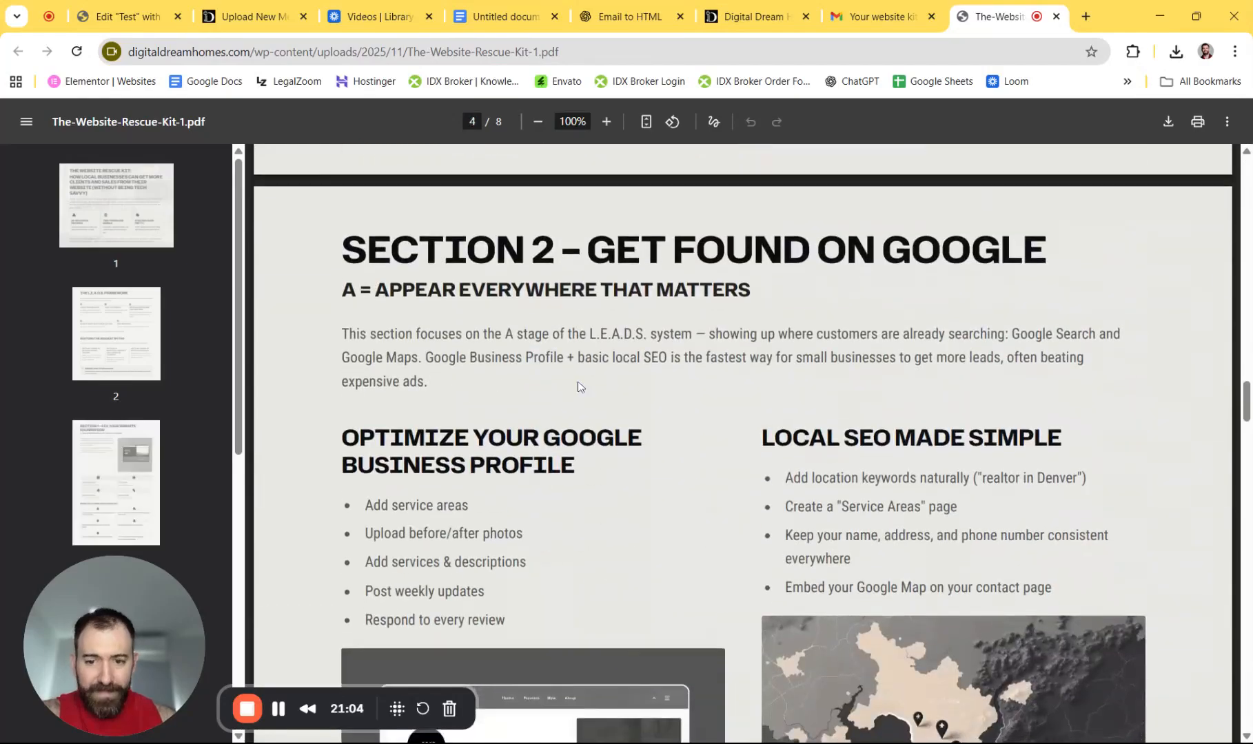
{"action": "scroll", "coordinate": [577, 416], "scroll_direction": "down", "scroll_amount": 15}
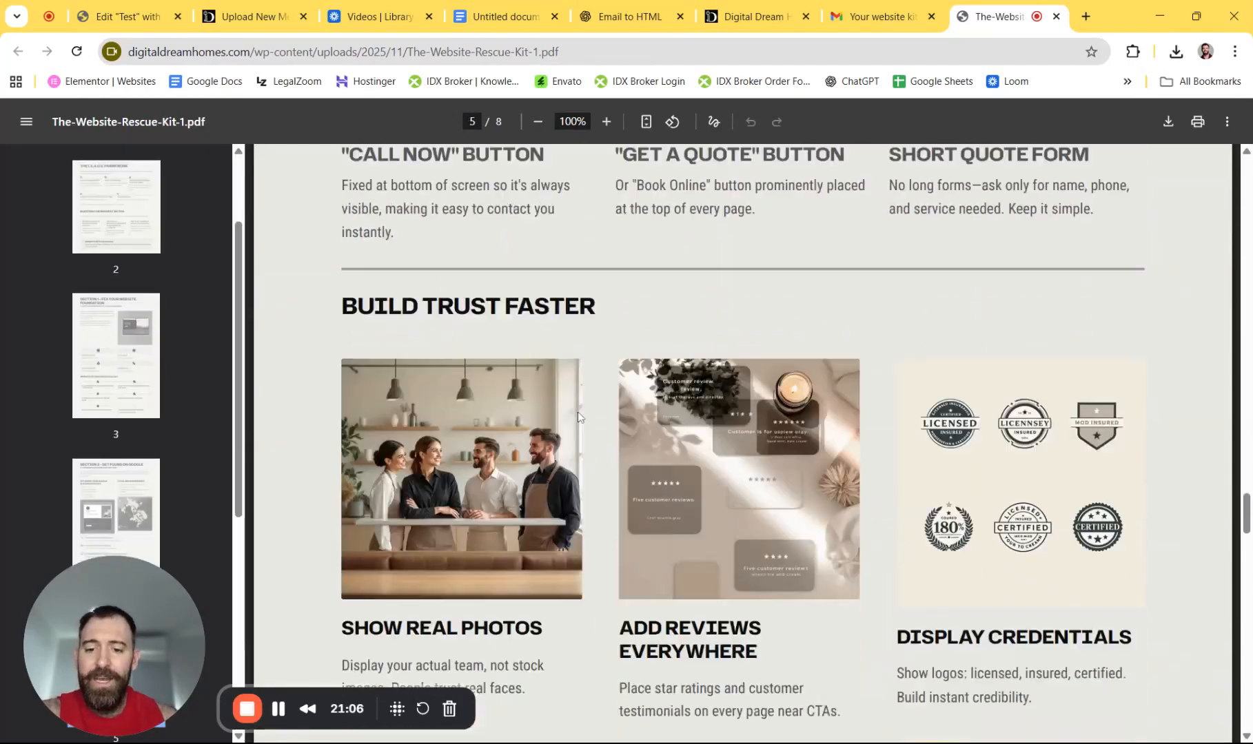
{"action": "scroll", "coordinate": [578, 416], "scroll_direction": "down", "scroll_amount": 15}
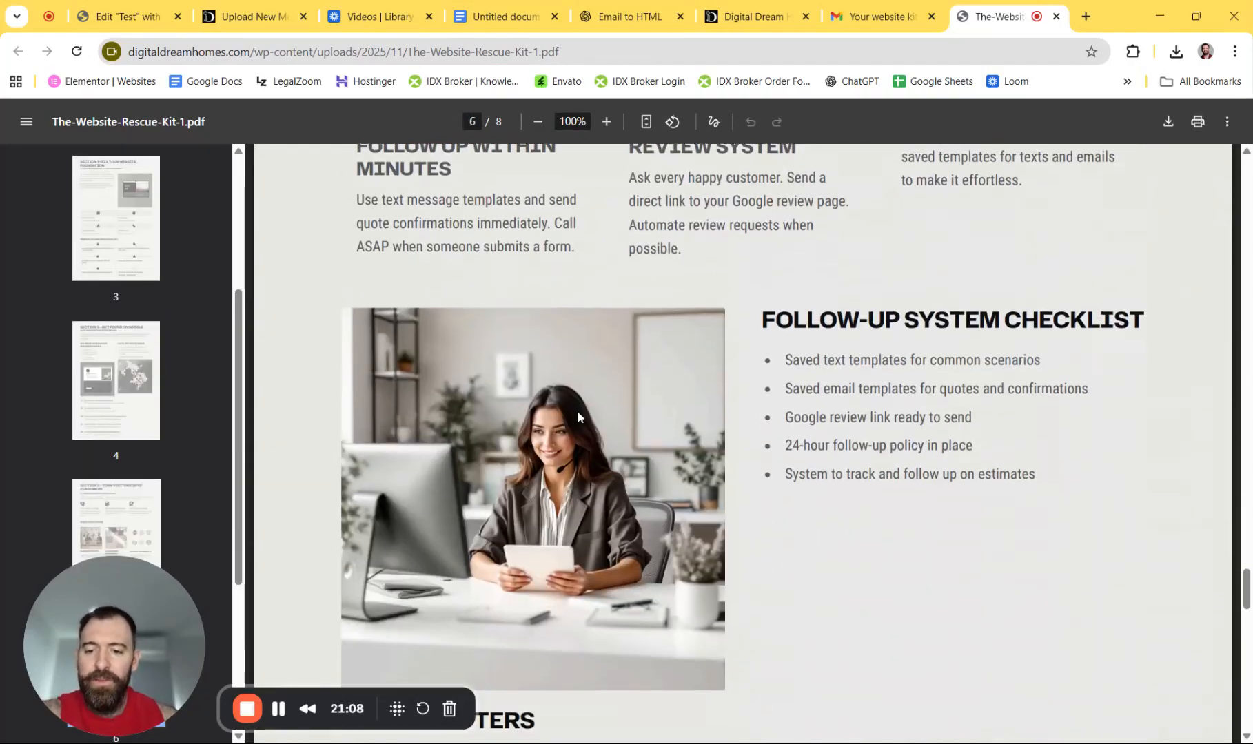
{"action": "scroll", "coordinate": [577, 416], "scroll_direction": "up", "scroll_amount": 20}
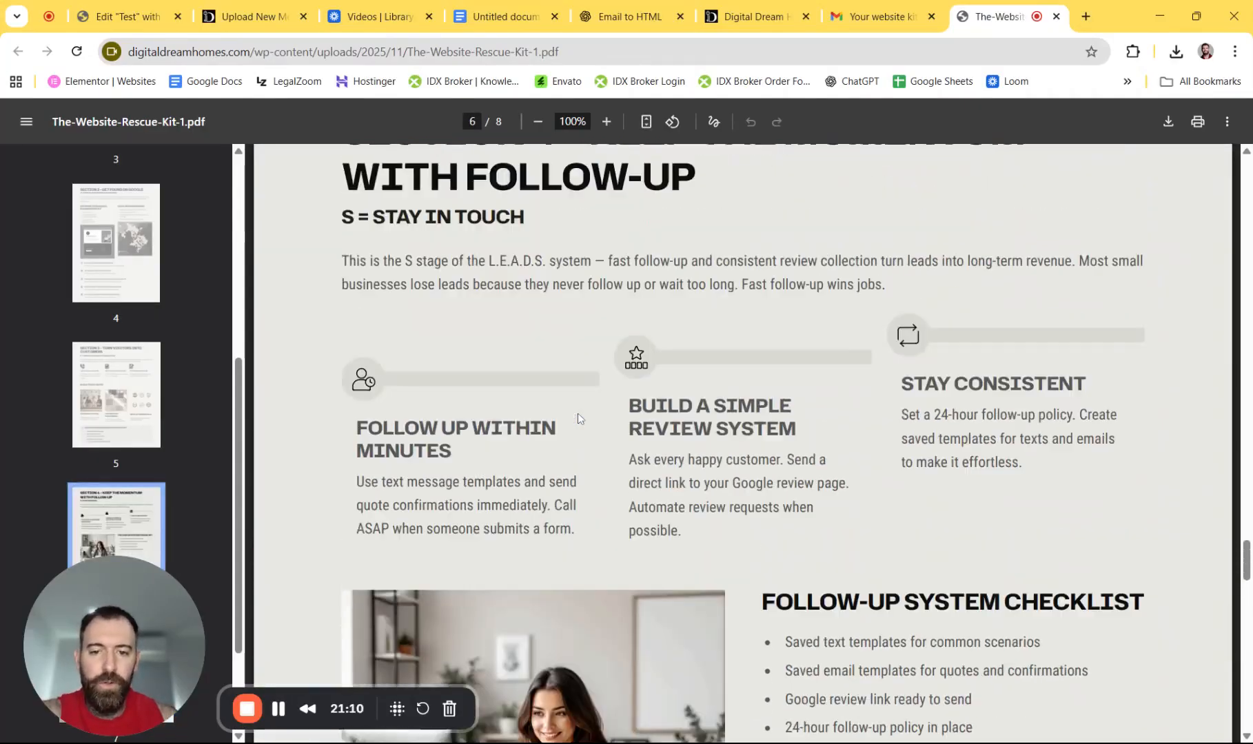
{"action": "scroll", "coordinate": [577, 416], "scroll_direction": "up", "scroll_amount": 20}
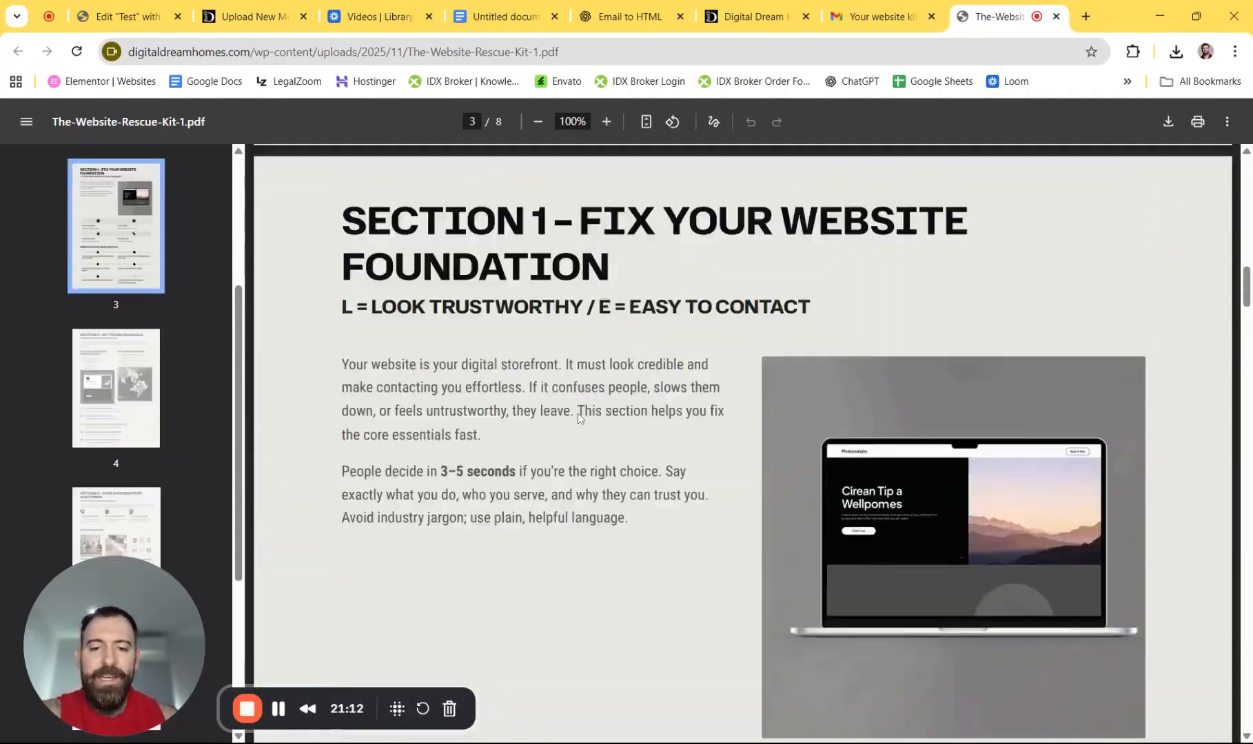
{"action": "scroll", "coordinate": [578, 417], "scroll_direction": "up", "scroll_amount": 4}
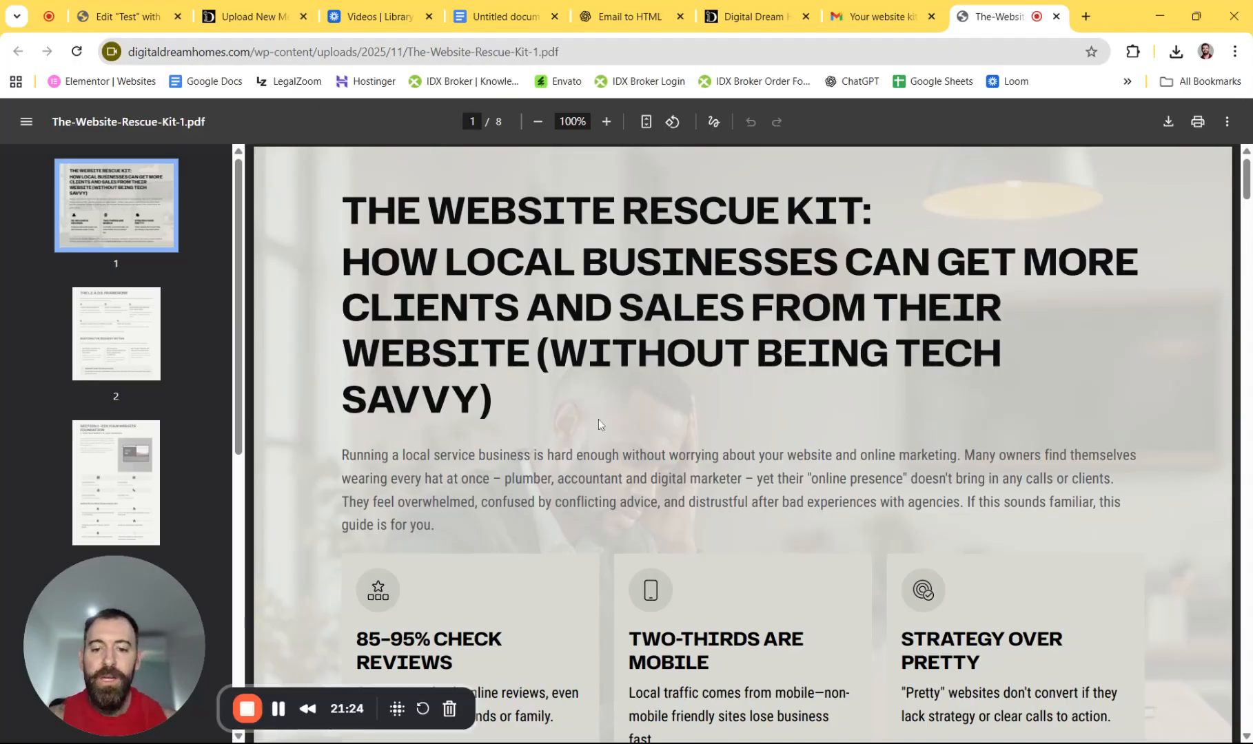
{"action": "scroll", "coordinate": [683, 411], "scroll_direction": "down", "scroll_amount": 5}
{"action": "scroll", "coordinate": [683, 410], "scroll_direction": "down", "scroll_amount": 20}
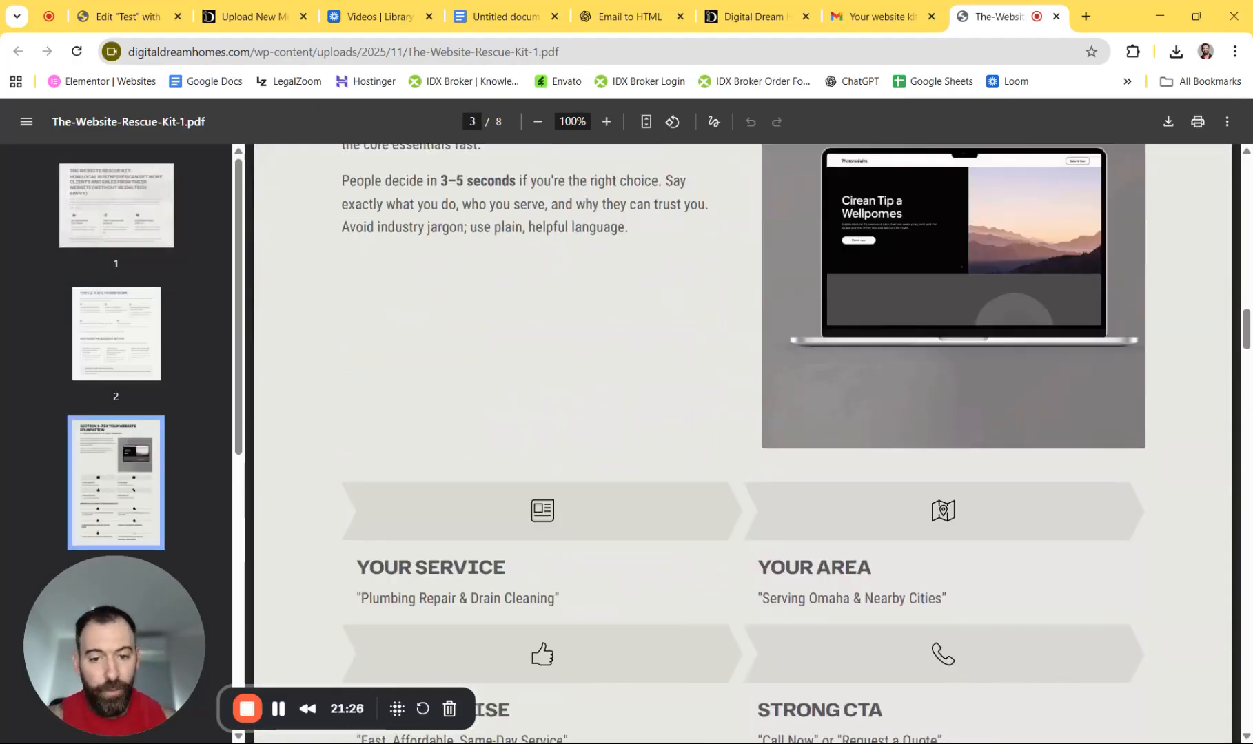